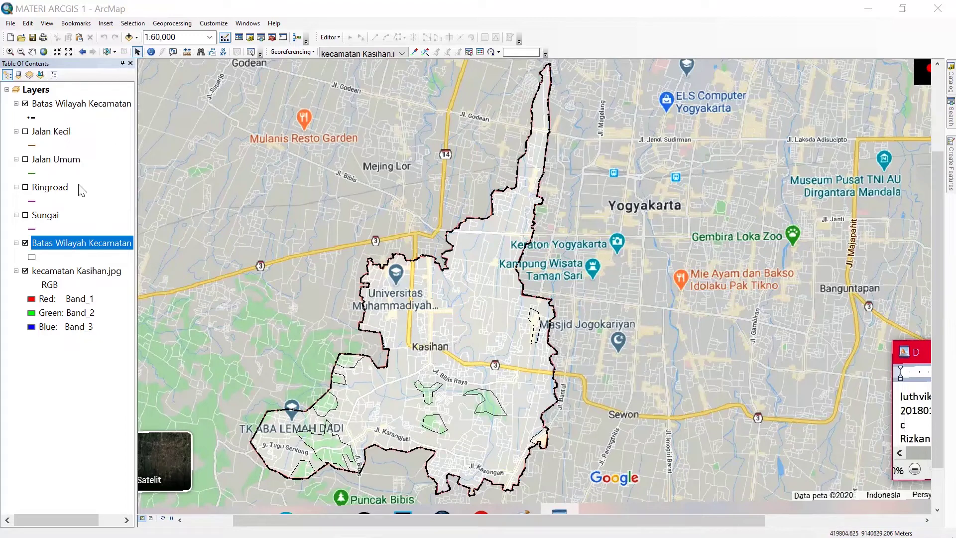
# - Open the attribute table of the Batas Wilayah Kecamatan polygon layer and add a Text field named KETERANGAN
pyautogui.rightClick(91, 239)
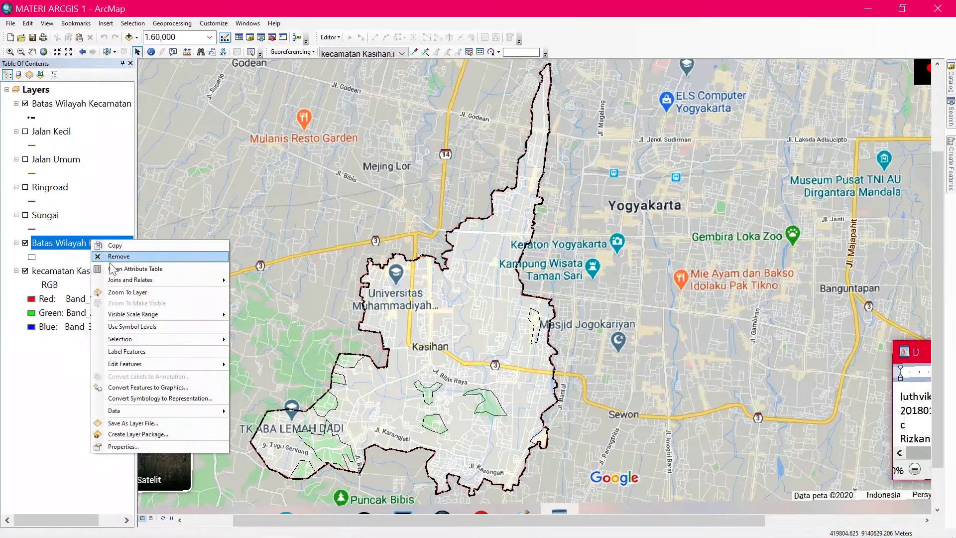
pyautogui.click(126, 269)
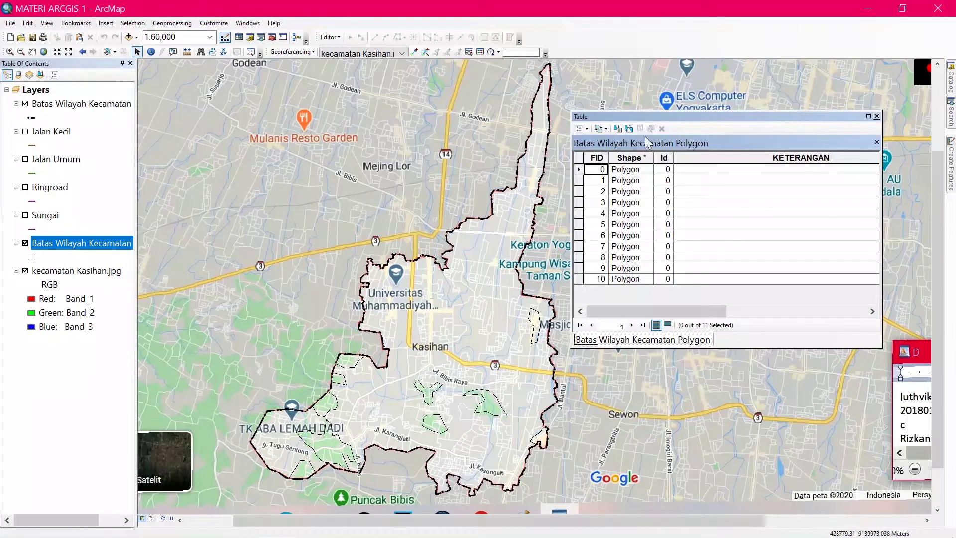
pyautogui.click(586, 129)
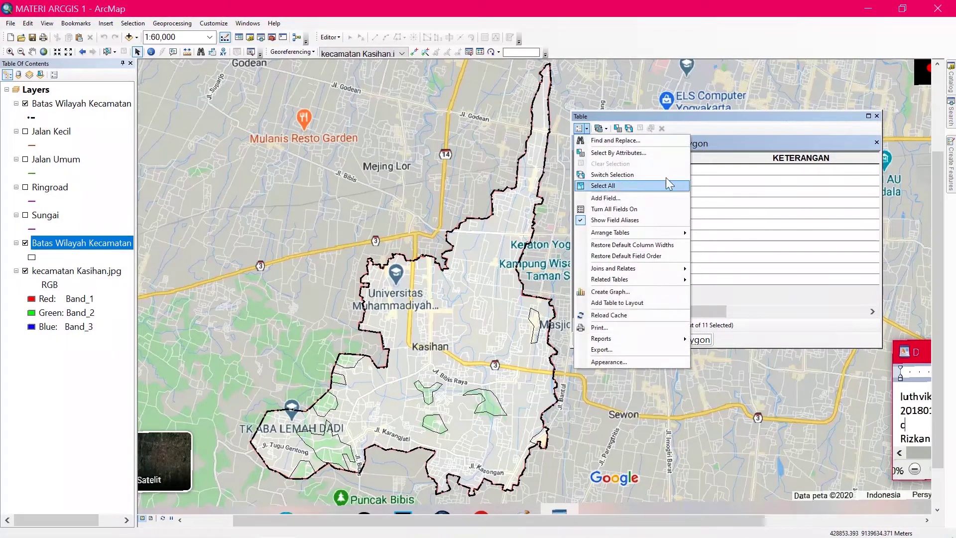
pyautogui.click(611, 200)
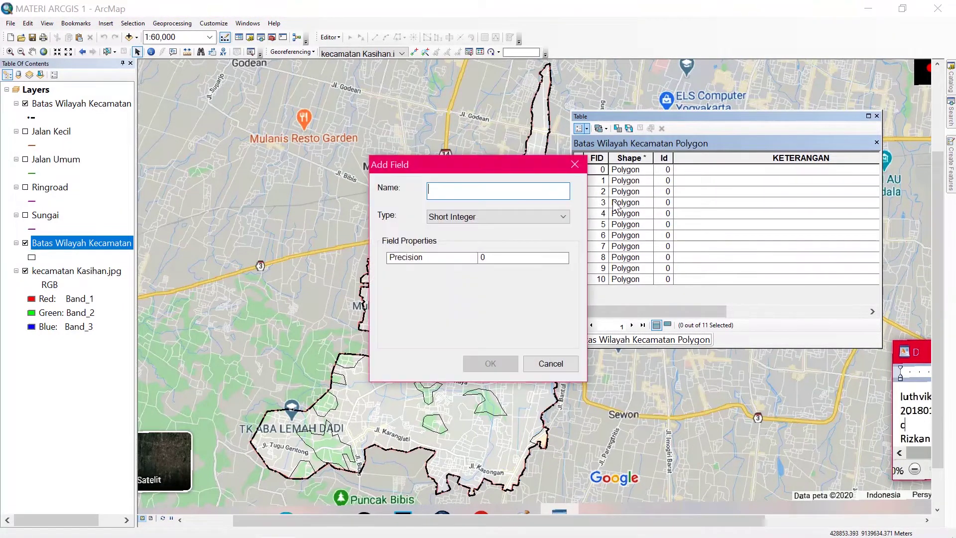
pyautogui.write('KET')
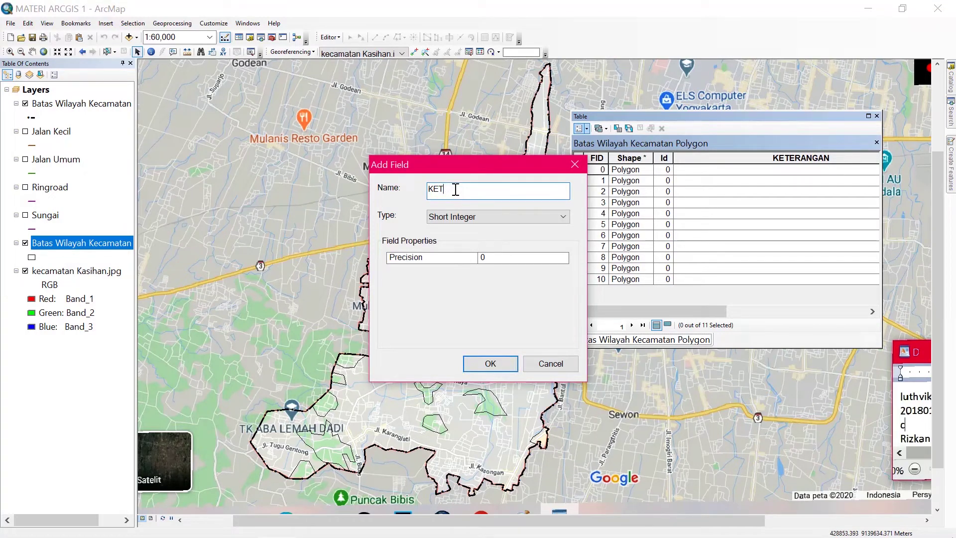
pyautogui.write('ERANGAN')
pyautogui.click(471, 216)
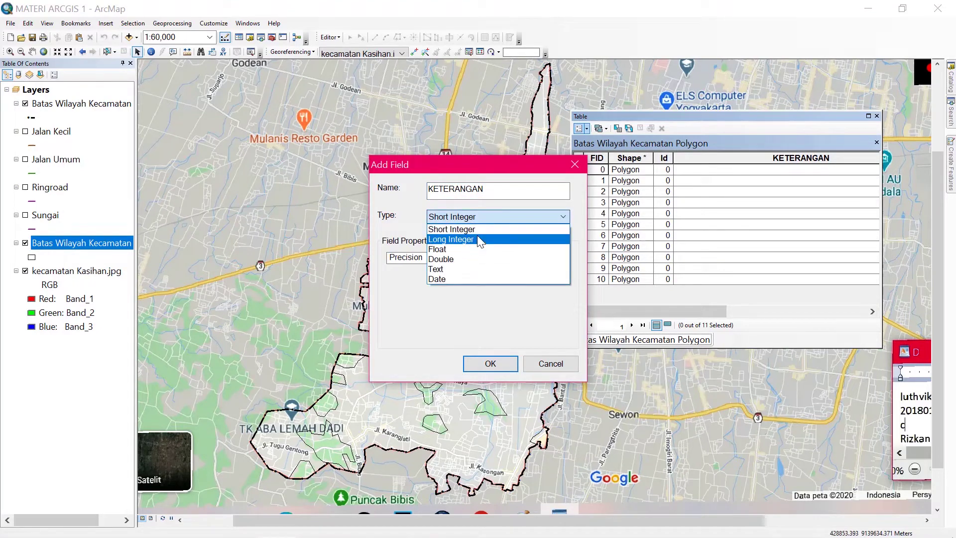
pyautogui.click(454, 268)
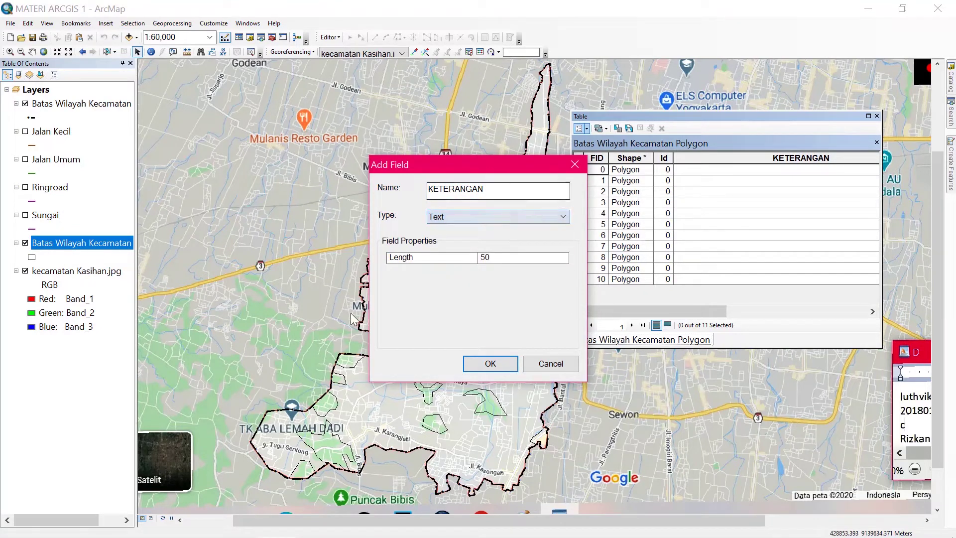
pyautogui.click(504, 367)
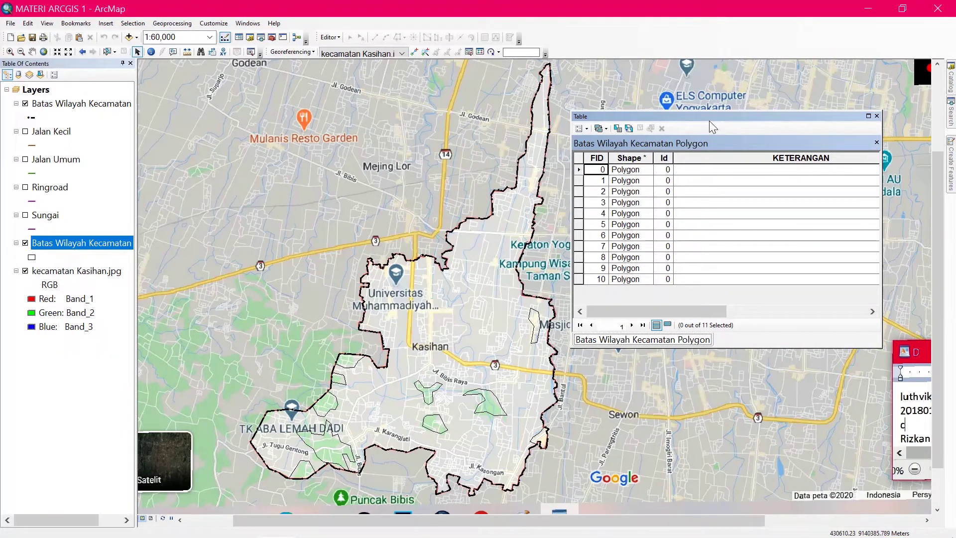
# - Start an editing session and set KETERANGAN to PEMUKIMAN for the first polygon record
pyautogui.click(329, 38)
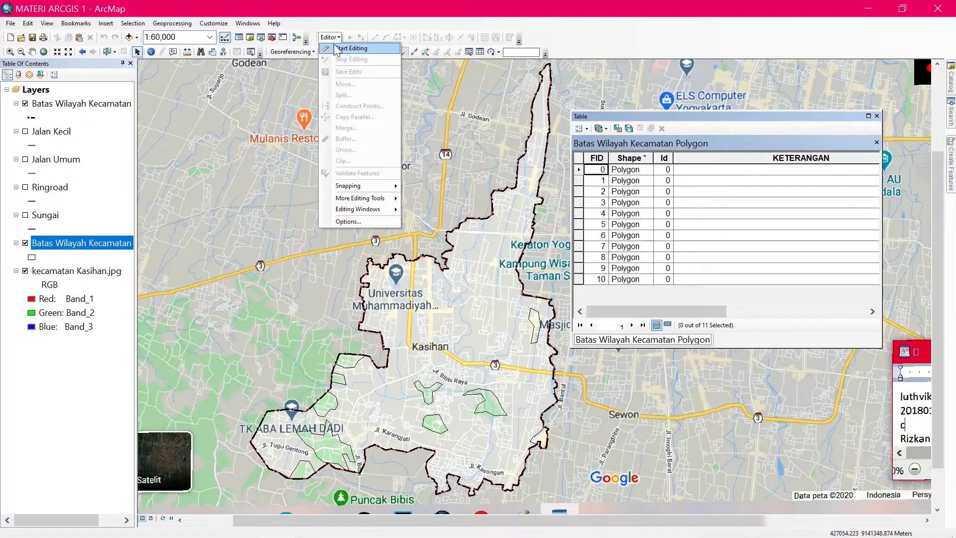
pyautogui.click(336, 48)
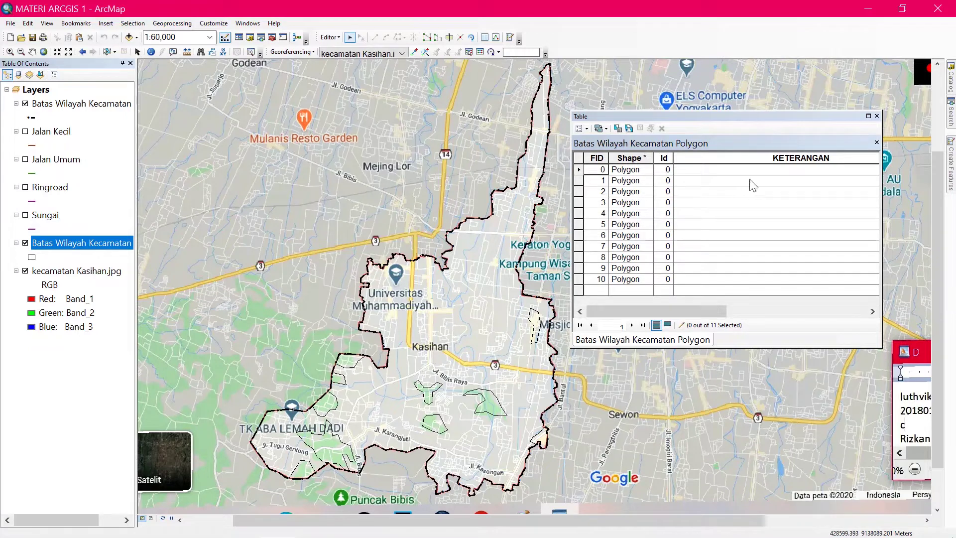
pyautogui.click(579, 170)
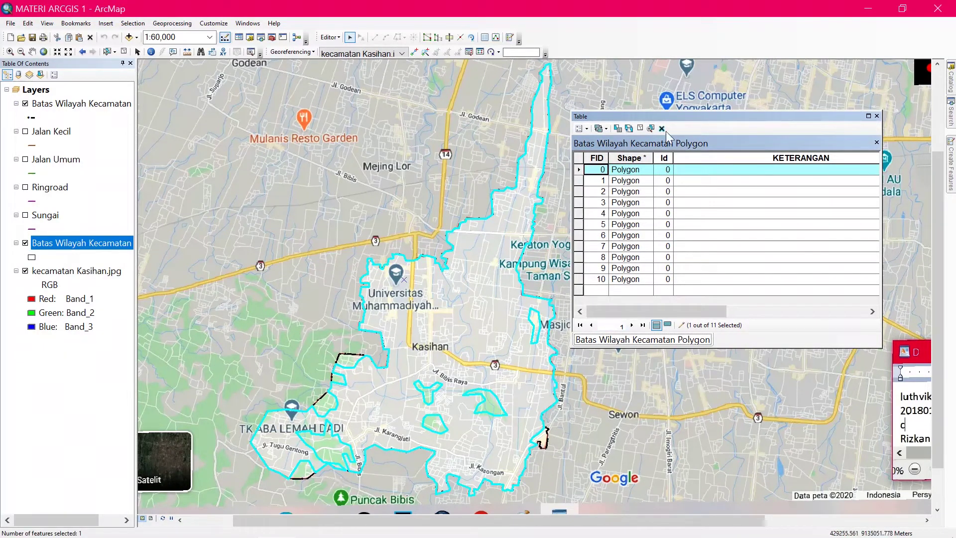
pyautogui.doubleClick(711, 170)
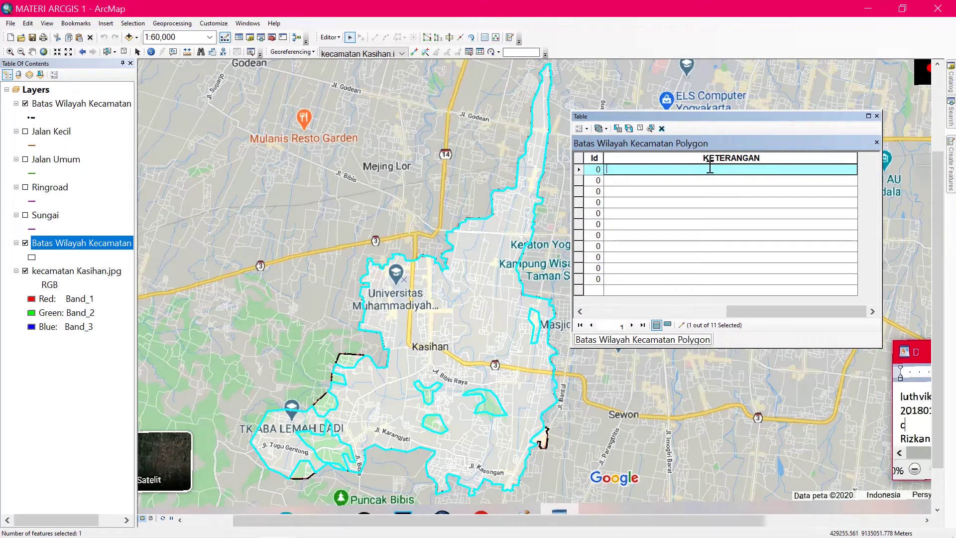
pyautogui.write('PEMUKIM')
pyautogui.write('MAN')
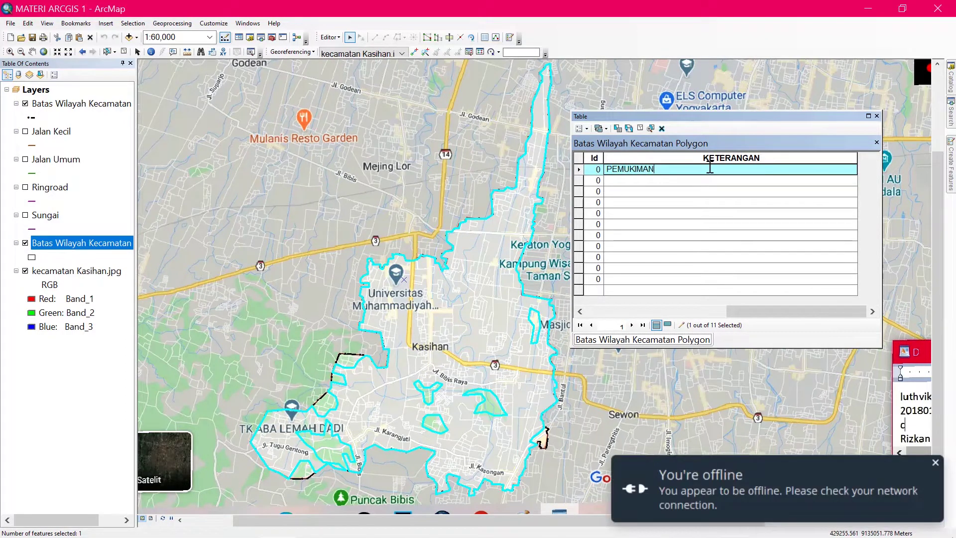
# - Set KETERANGAN to SAWAH for the second and third polygon records
pyautogui.click(579, 181)
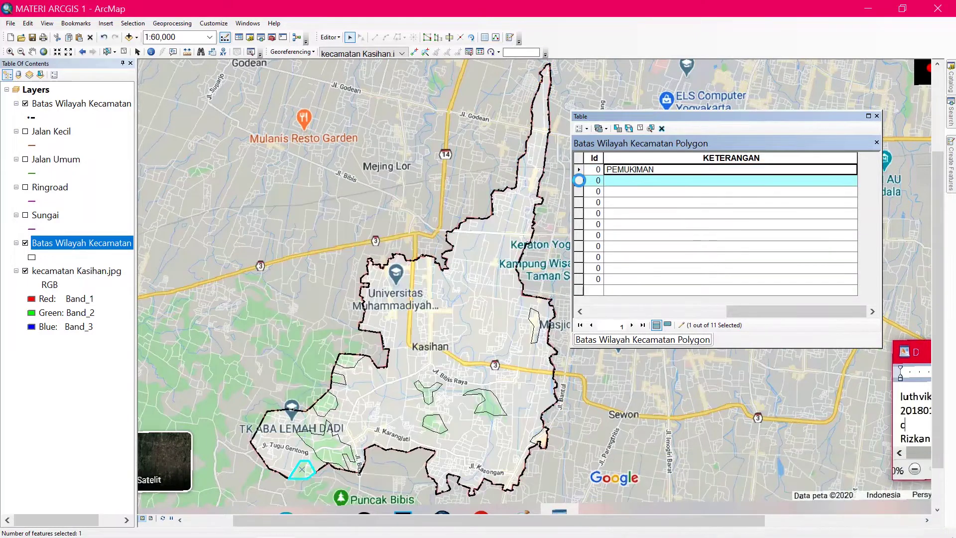
pyautogui.click(616, 180)
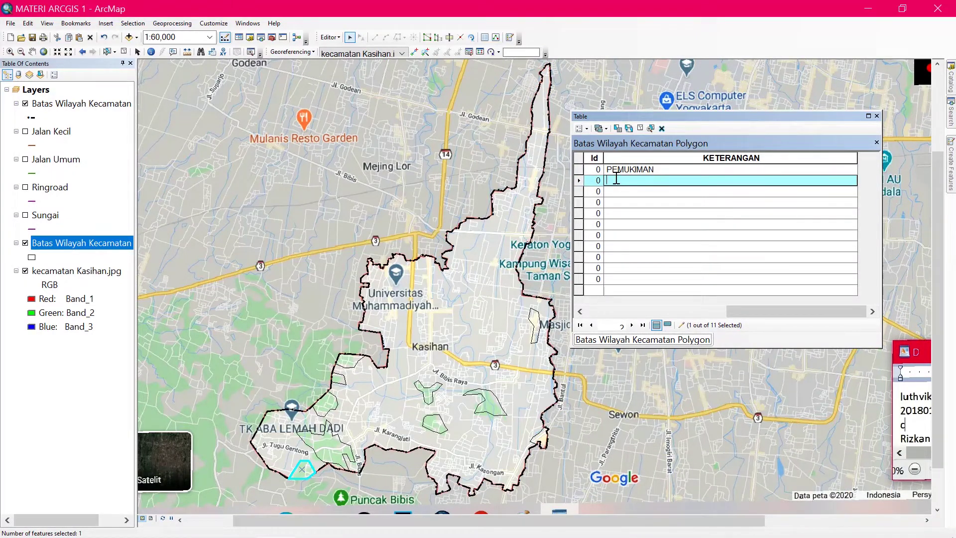
pyautogui.write('SAW')
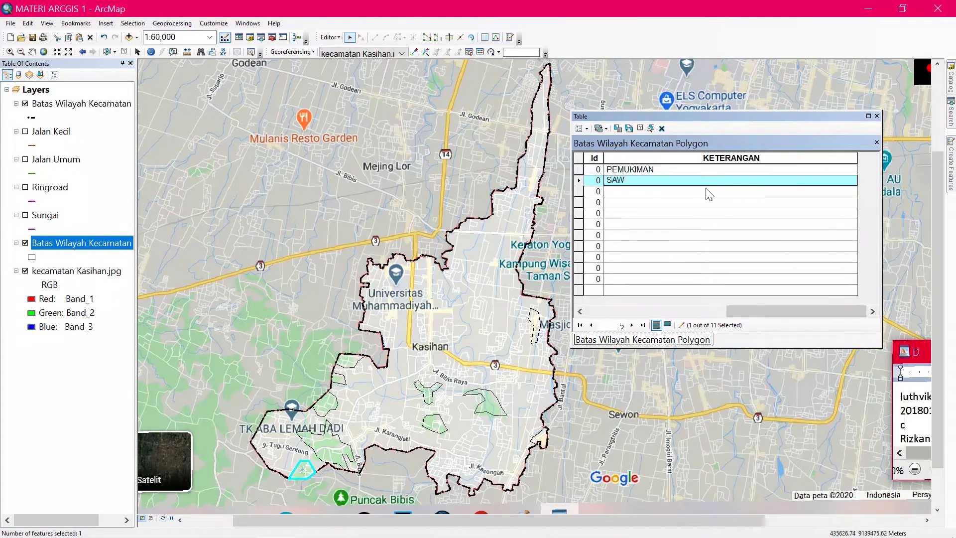
pyautogui.write('AH')
pyautogui.press('Return')
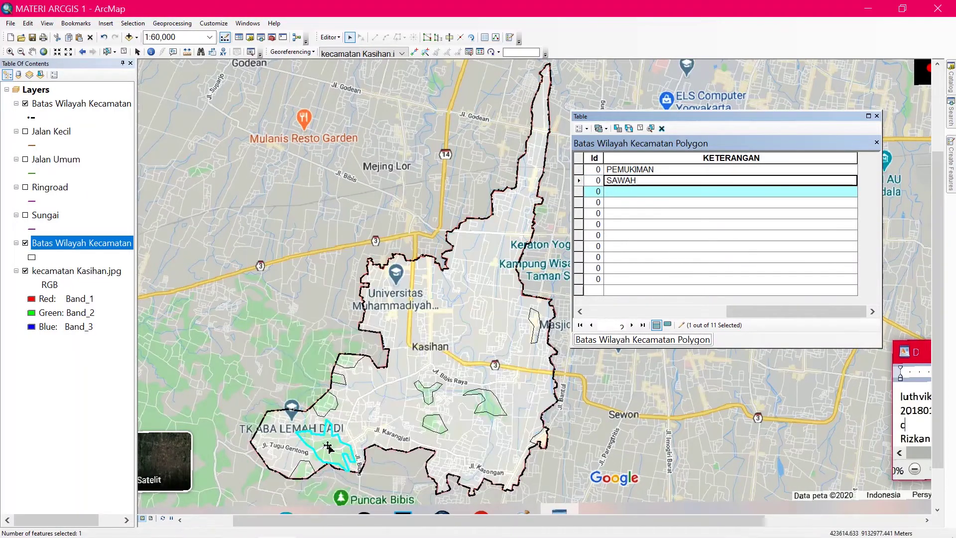
pyautogui.scroll(2, 328, 448)
pyautogui.scroll(-2, 328, 448)
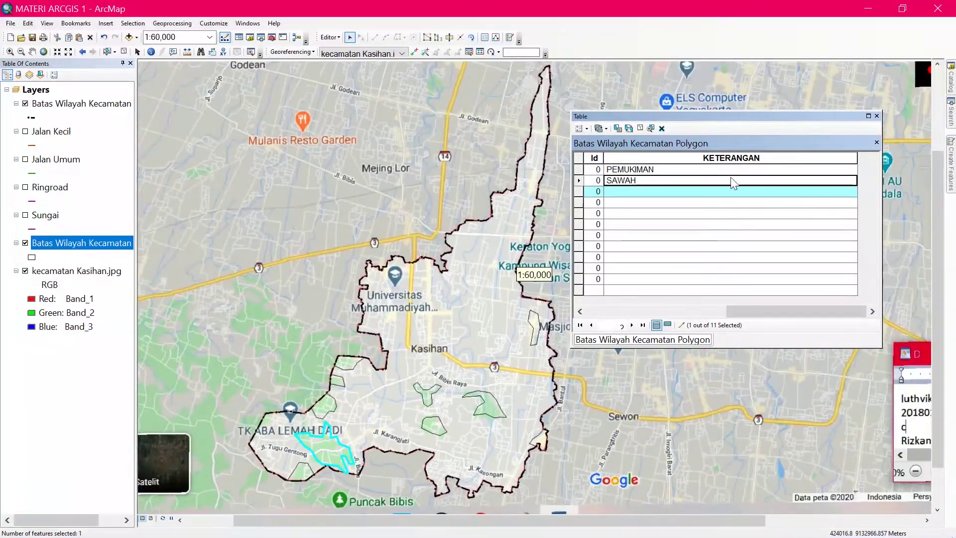
pyautogui.click(672, 193)
pyautogui.write('SAWAH')
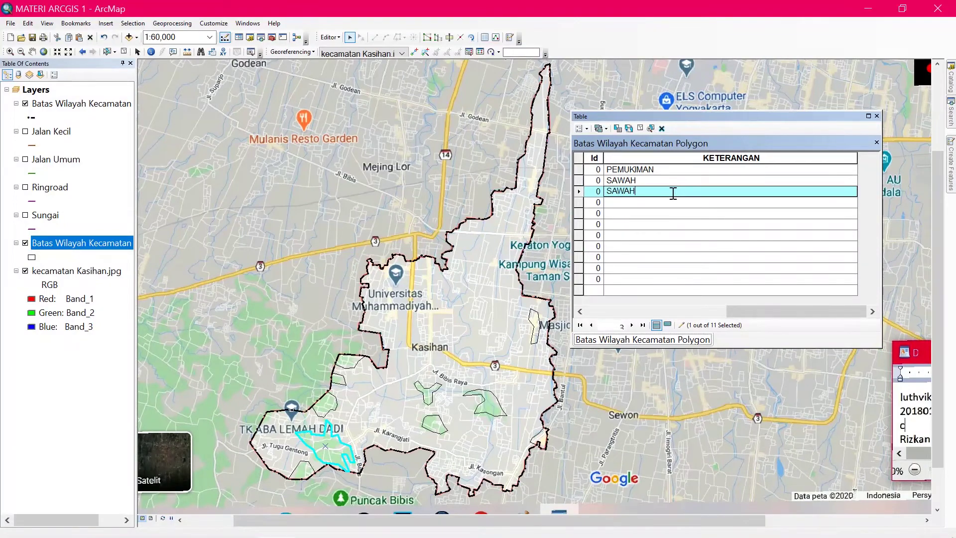
# - Locate the fourth polygon record on the map and set its KETERANGAN value to SAWAH
pyautogui.doubleClick(579, 202)
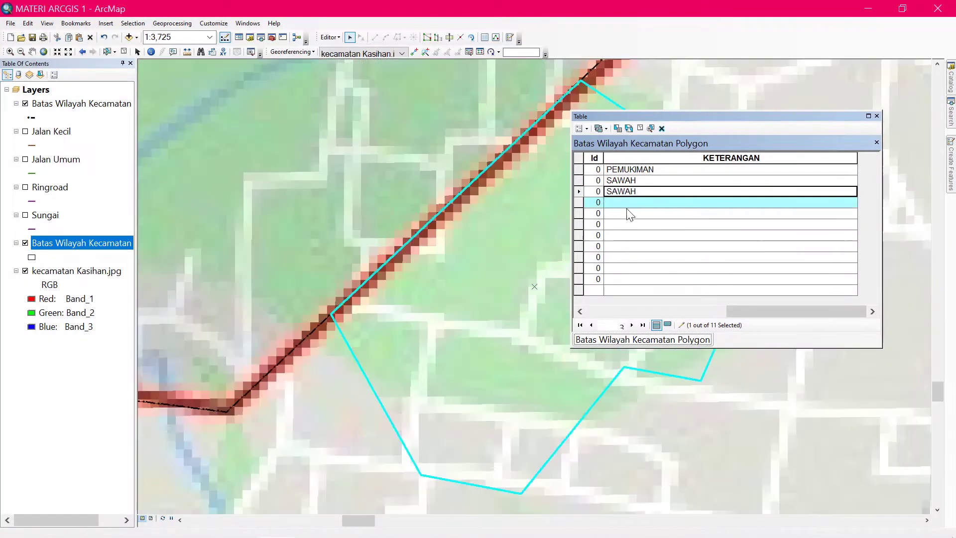
pyautogui.scroll(8, 424, 258)
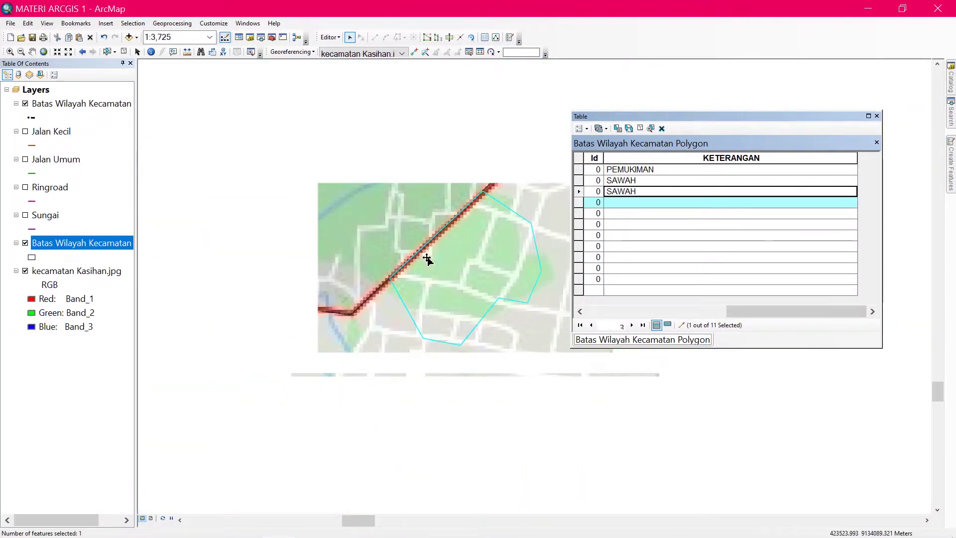
pyautogui.scroll(1, 431, 258)
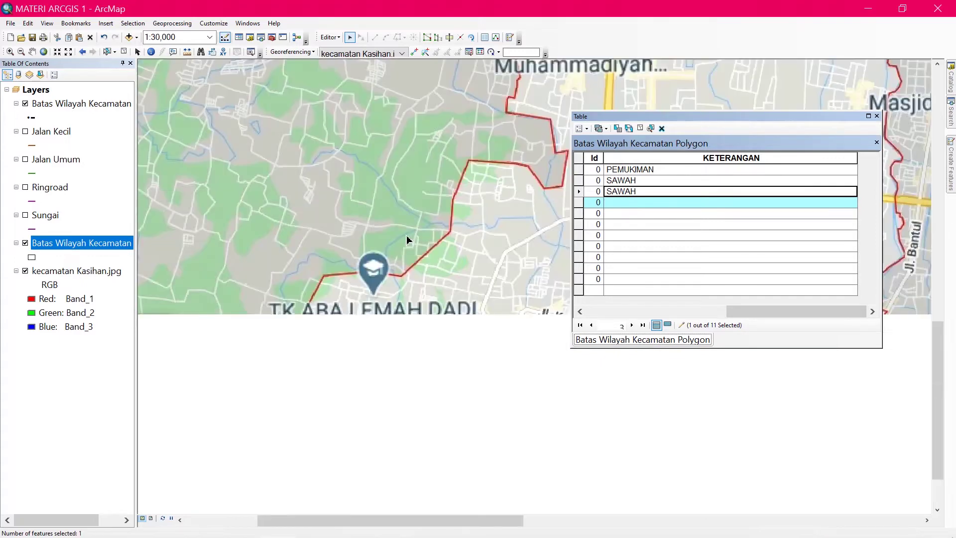
pyautogui.moveTo(427, 239); pyautogui.dragTo(253, 255)
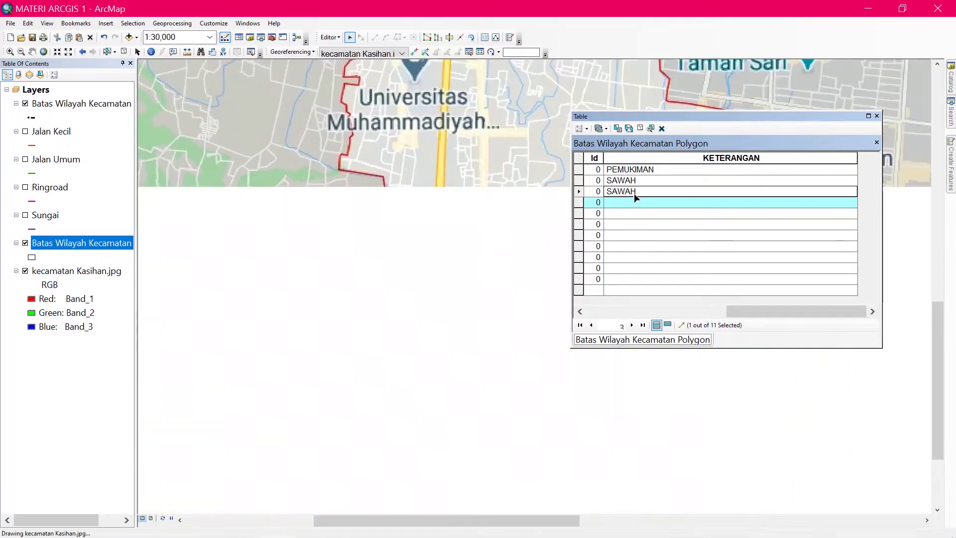
pyautogui.click(663, 201)
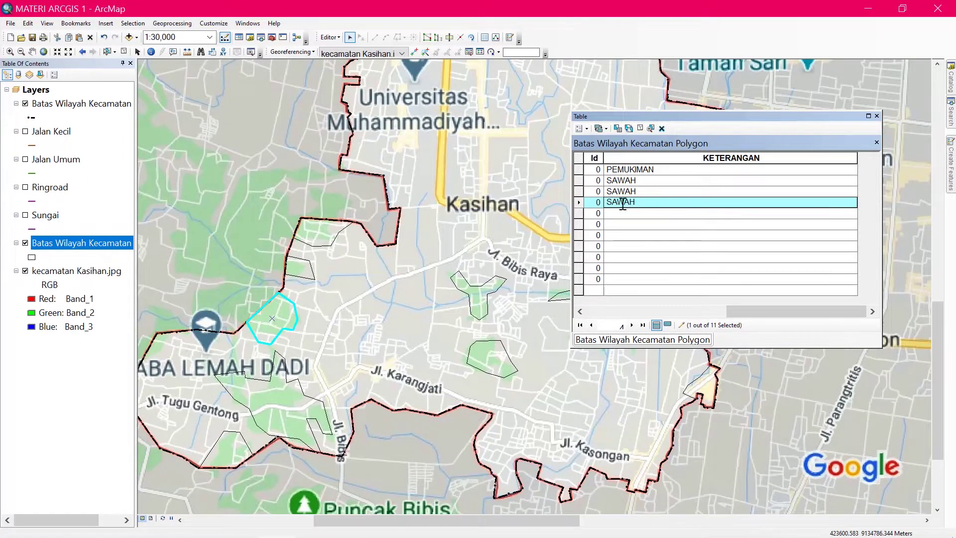
# - Locate the fifth polygon record on the map and set its KETERANGAN value to SAWAH
pyautogui.doubleClick(579, 213)
pyautogui.scroll(1, 468, 228)
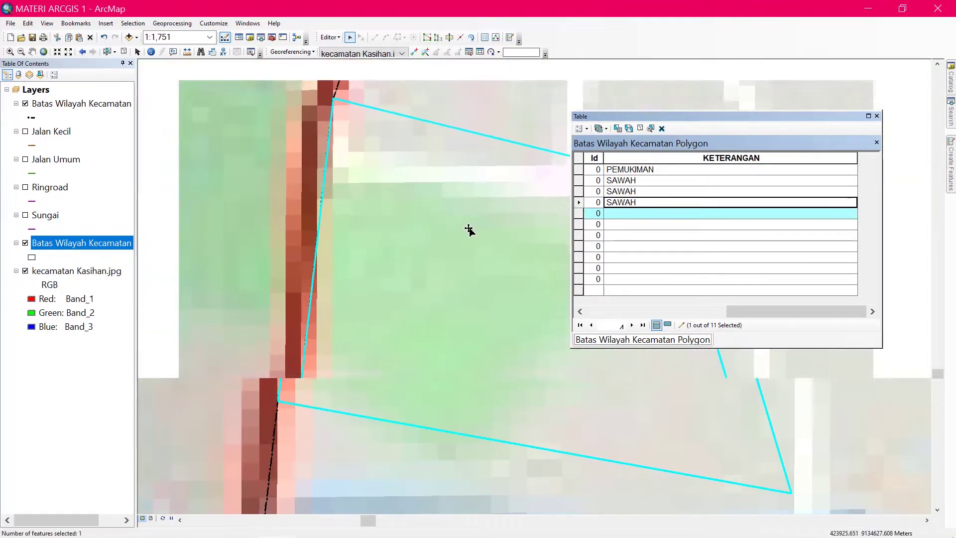
pyautogui.scroll(3, 470, 228)
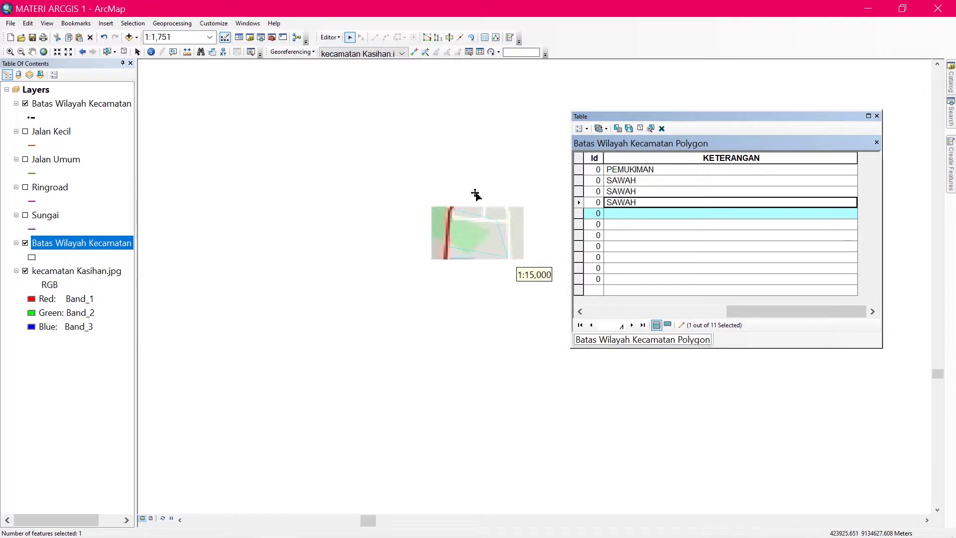
pyautogui.scroll(1, 477, 194)
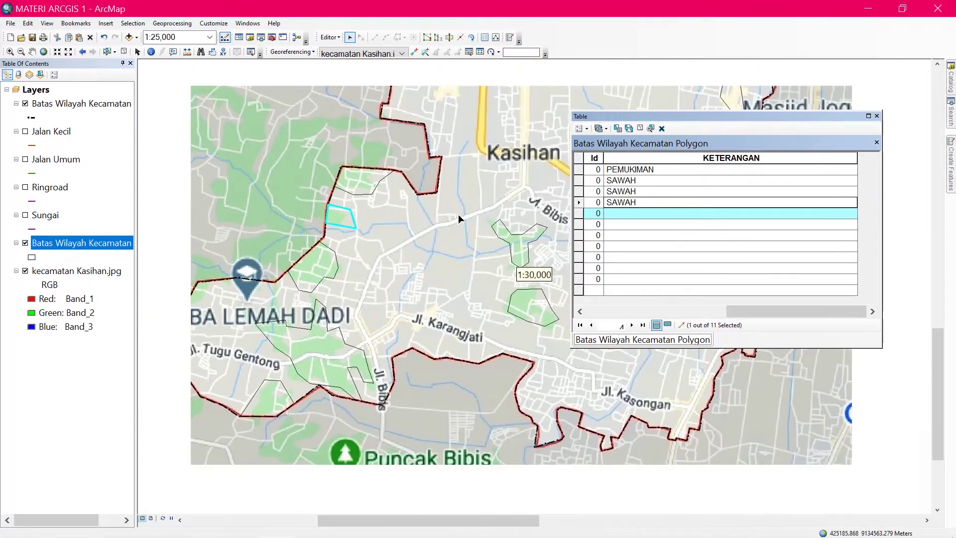
pyautogui.scroll(2, 459, 218)
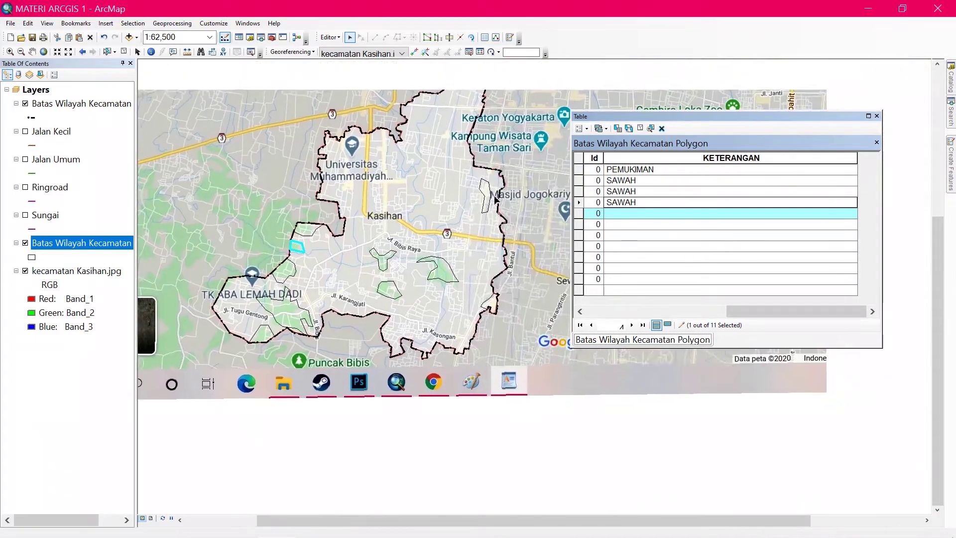
pyautogui.click(646, 213)
pyautogui.write('SAWAH')
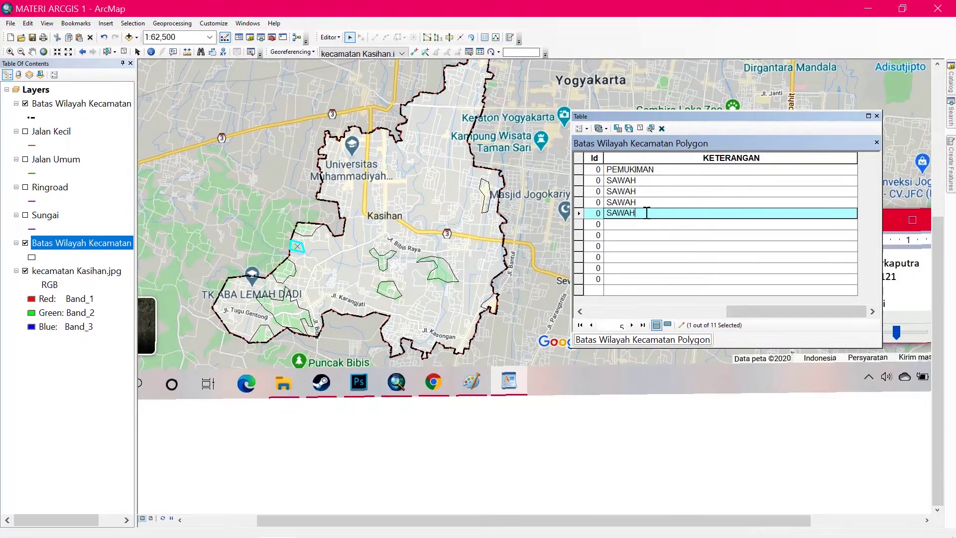
# - Set KETERANGAN to SAWAH for the sixth, seventh and eighth polygon records
pyautogui.click(618, 224)
pyautogui.write('SAWAH')
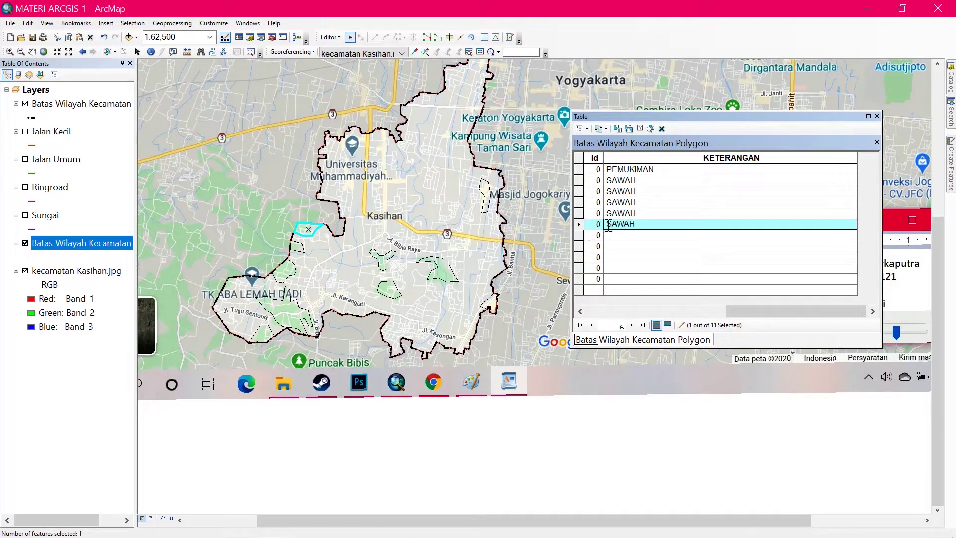
pyautogui.click(617, 237)
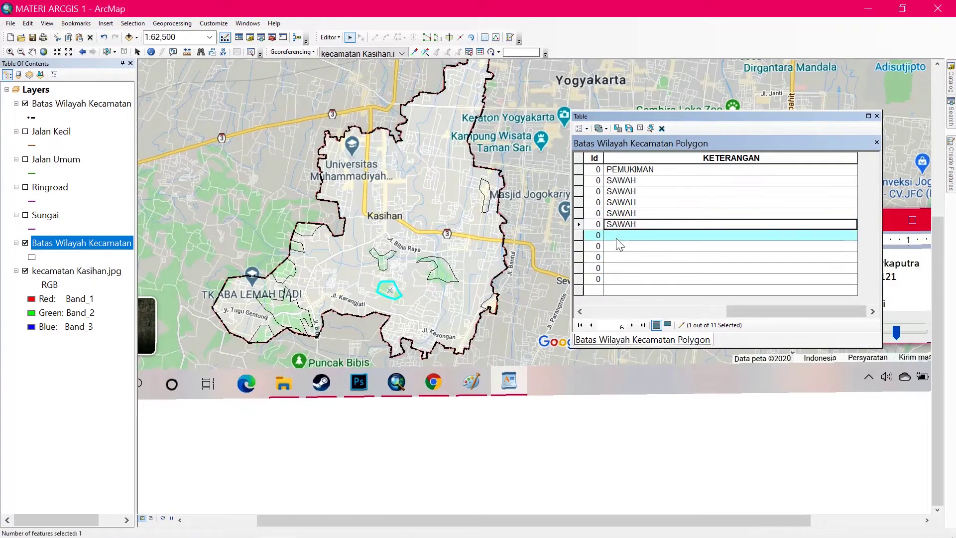
pyautogui.write('SAWAH')
pyautogui.click(621, 246)
pyautogui.write('SAWAH')
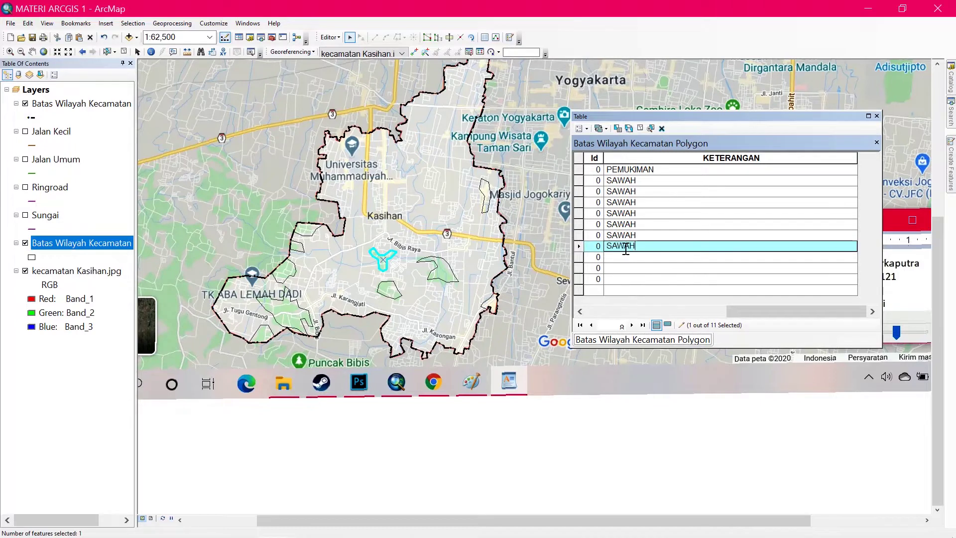
# - Set KETERANGAN to SAWAH for the ninth, tenth and eleventh polygon records, and clear the record selection
pyautogui.click(580, 259)
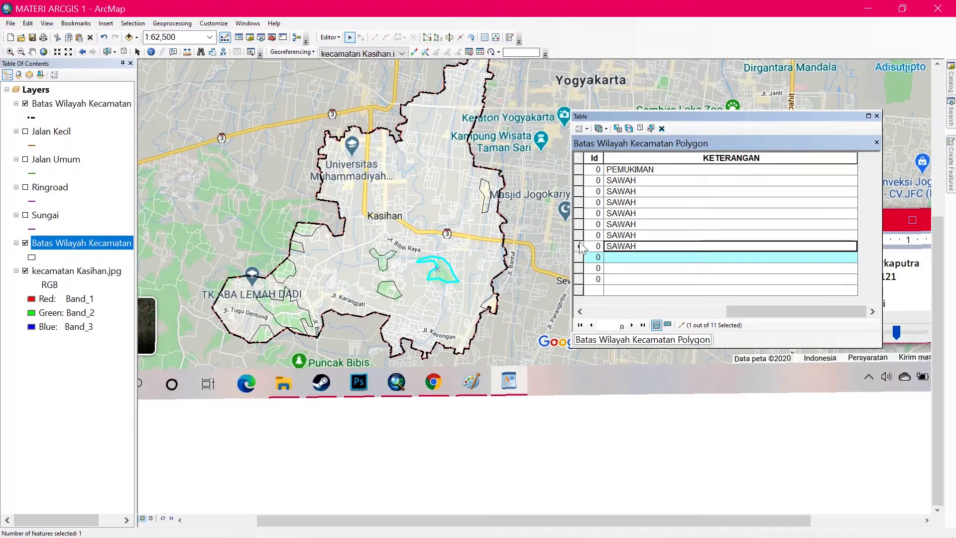
pyautogui.write('SAWAH')
pyautogui.click(585, 268)
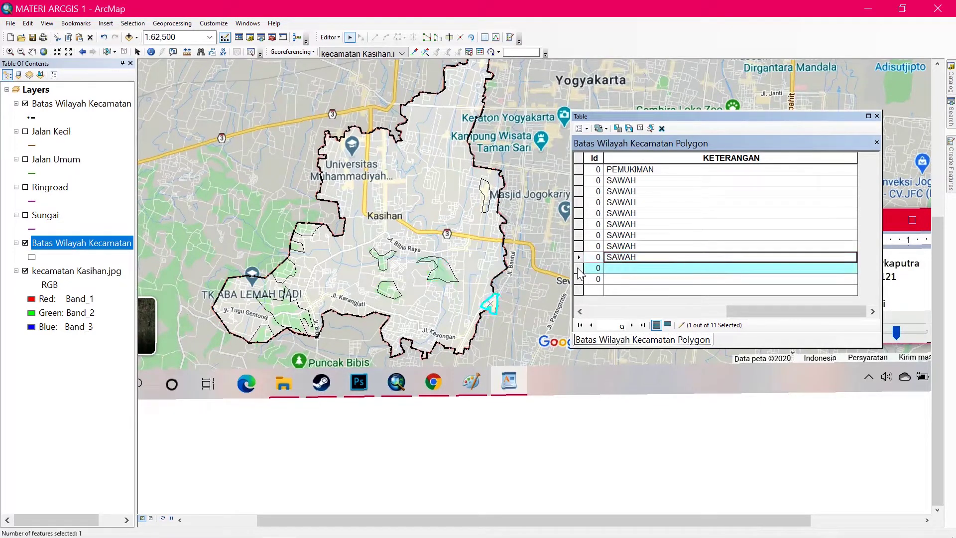
pyautogui.write('SAWAH')
pyautogui.click(583, 279)
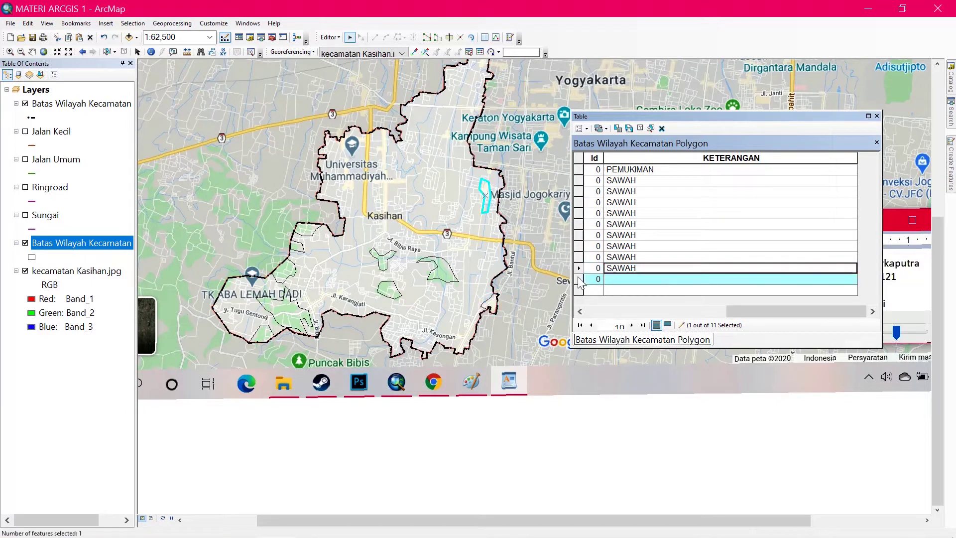
pyautogui.write('SAWAH')
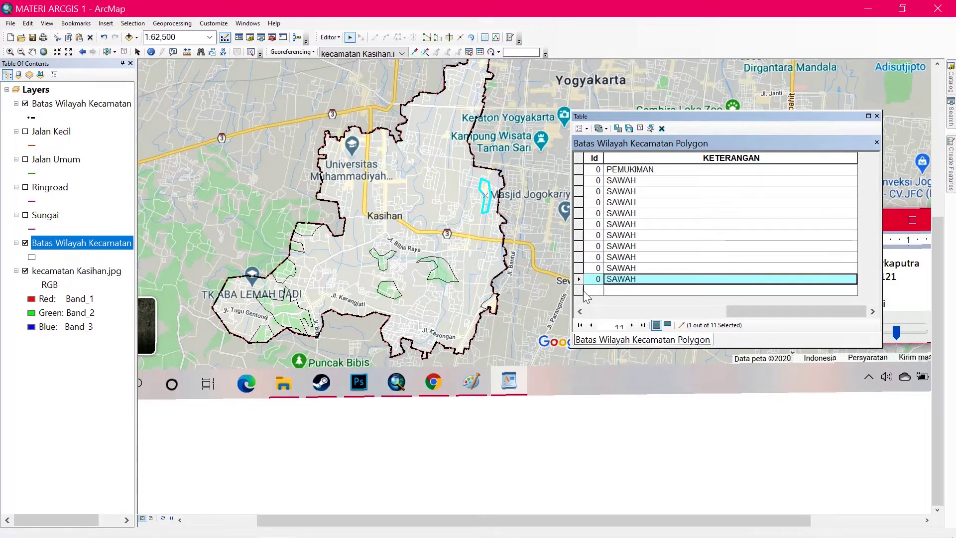
pyautogui.click(577, 298)
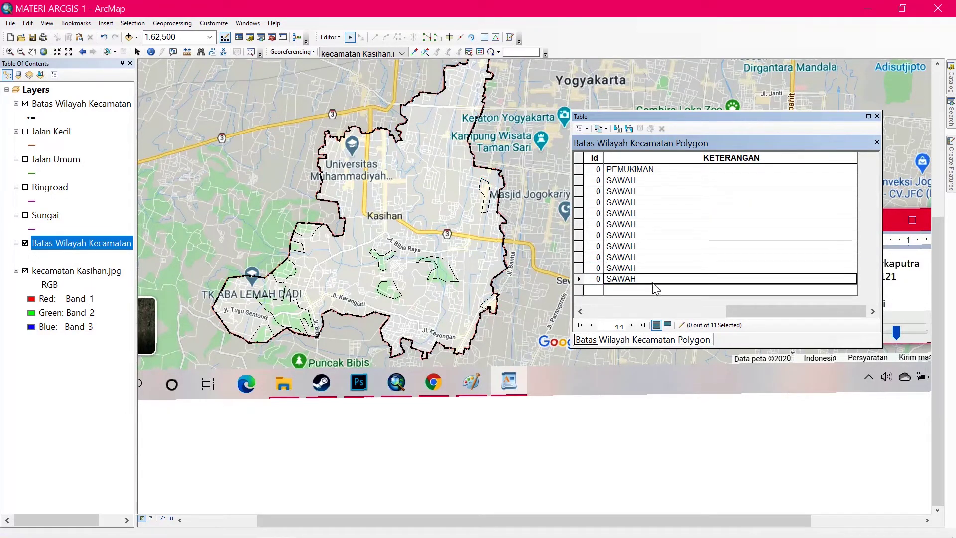
# - Stop the editing session on the polygon layer and save the attribute edits
pyautogui.moveTo(778, 312); pyautogui.dragTo(638, 312)
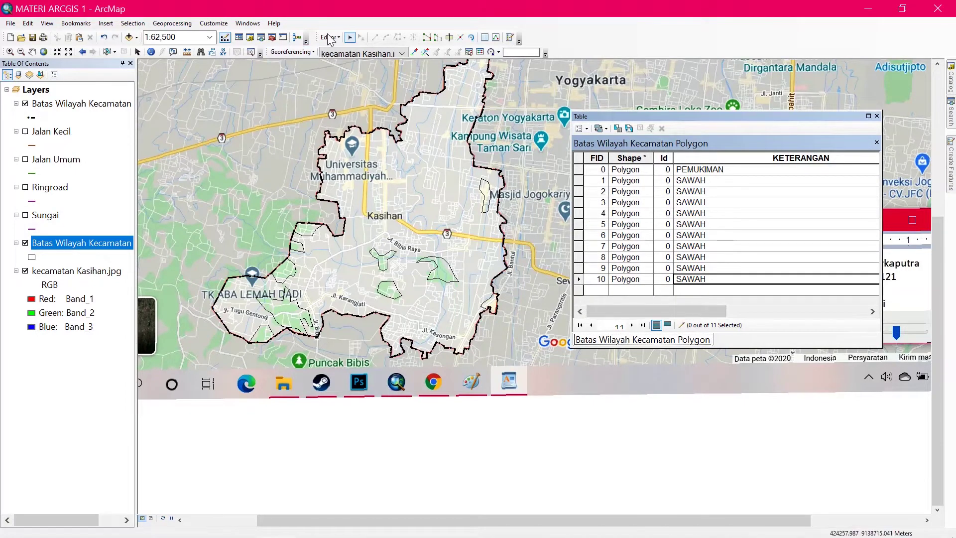
pyautogui.click(329, 37)
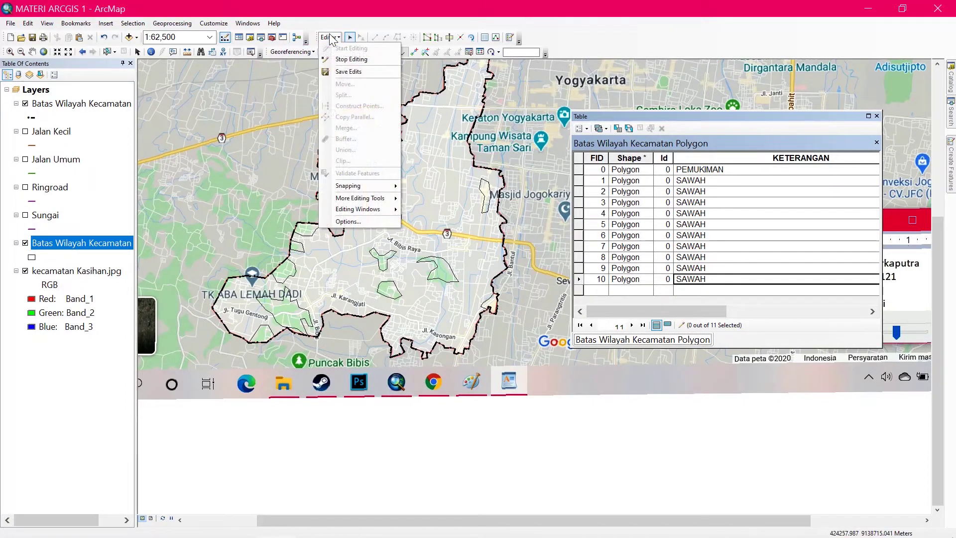
pyautogui.click(346, 61)
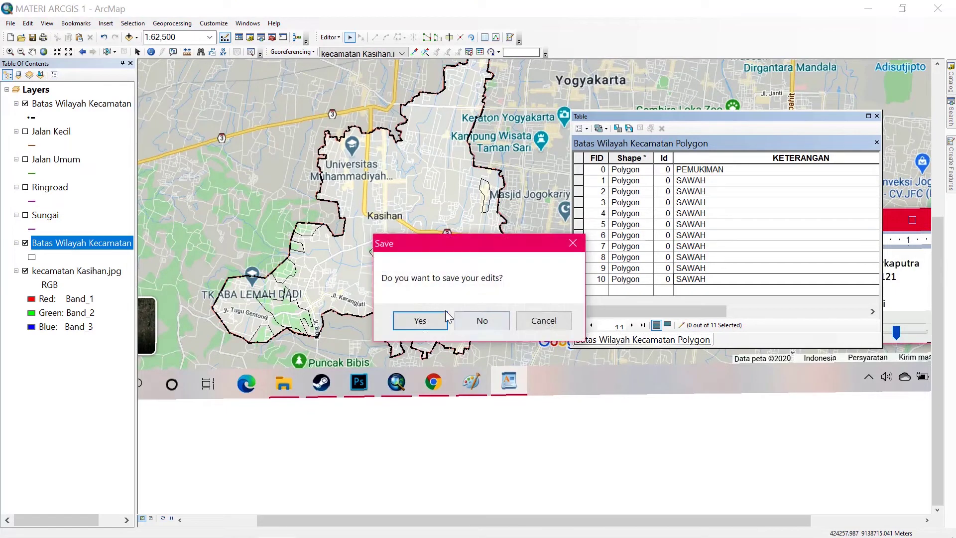
pyautogui.click(425, 319)
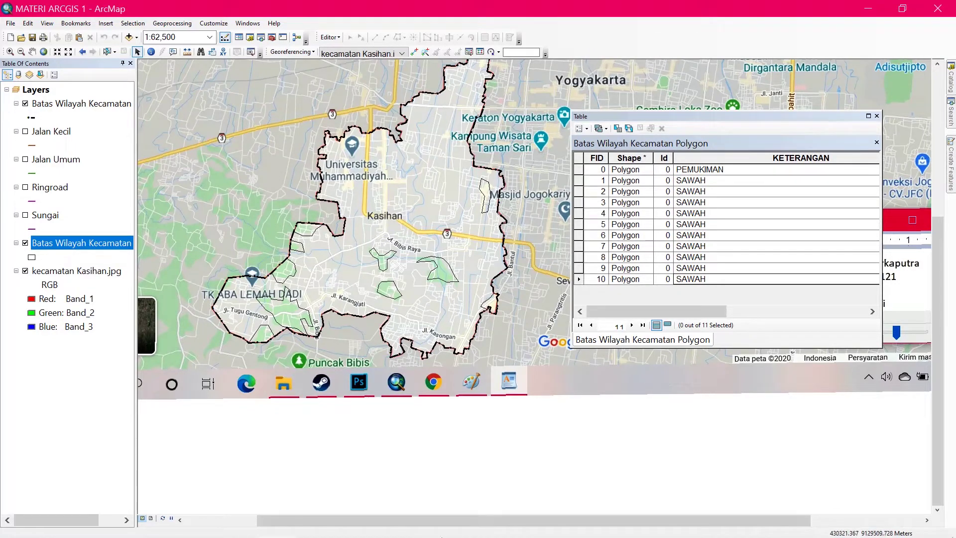
pyautogui.moveTo(441, 534)
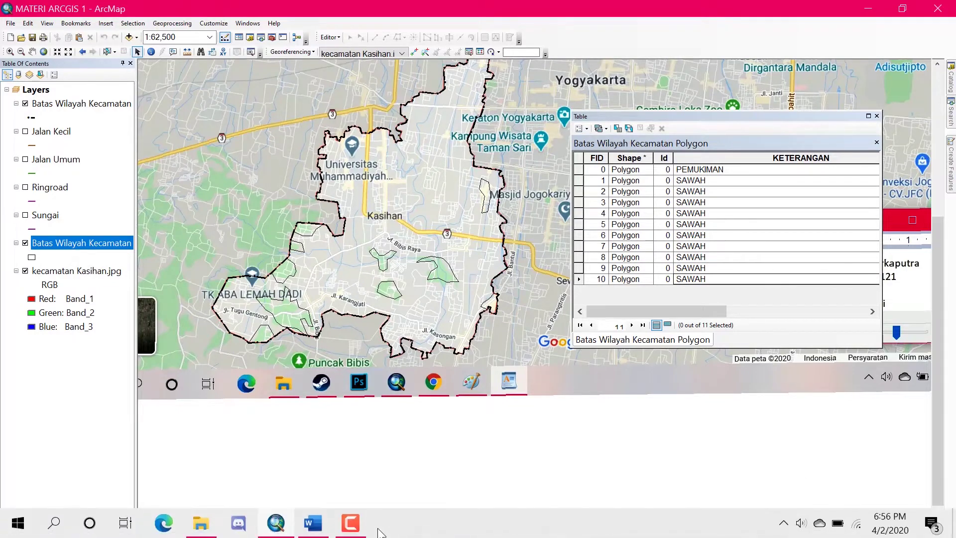
pyautogui.click(351, 524)
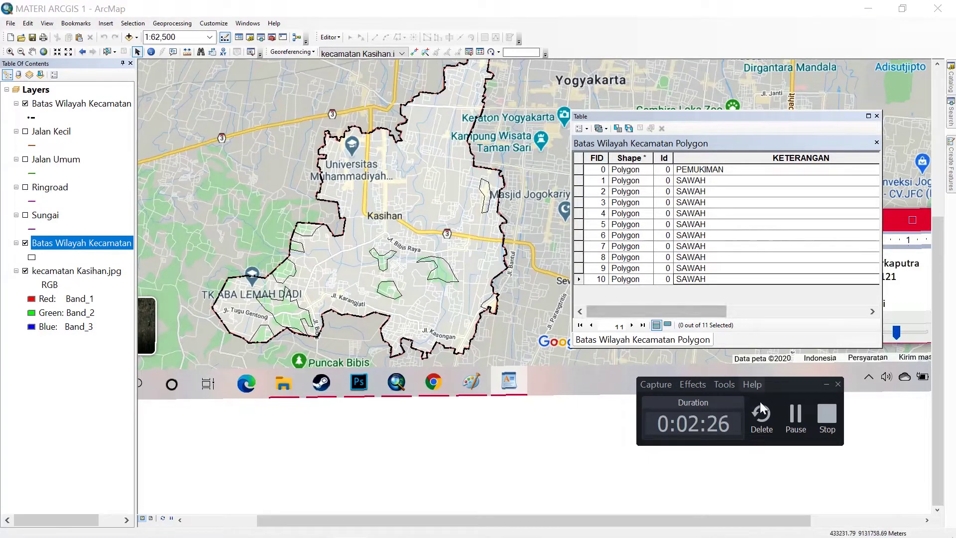
pyautogui.click(796, 423)
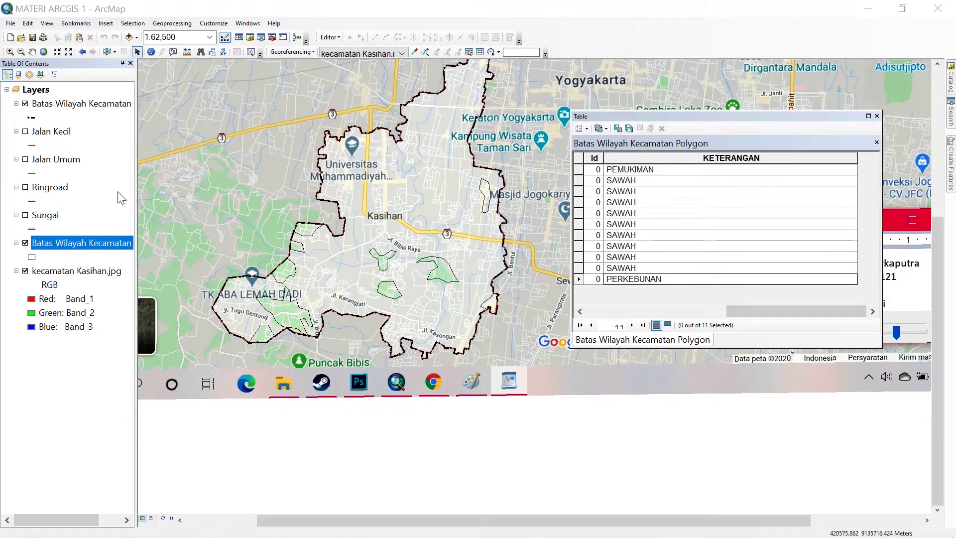
# - In the properties of the Batas Wilayah Kecamatan polygon layer, enable feature labels using KETERANGAN as the label field
pyautogui.click(60, 246)
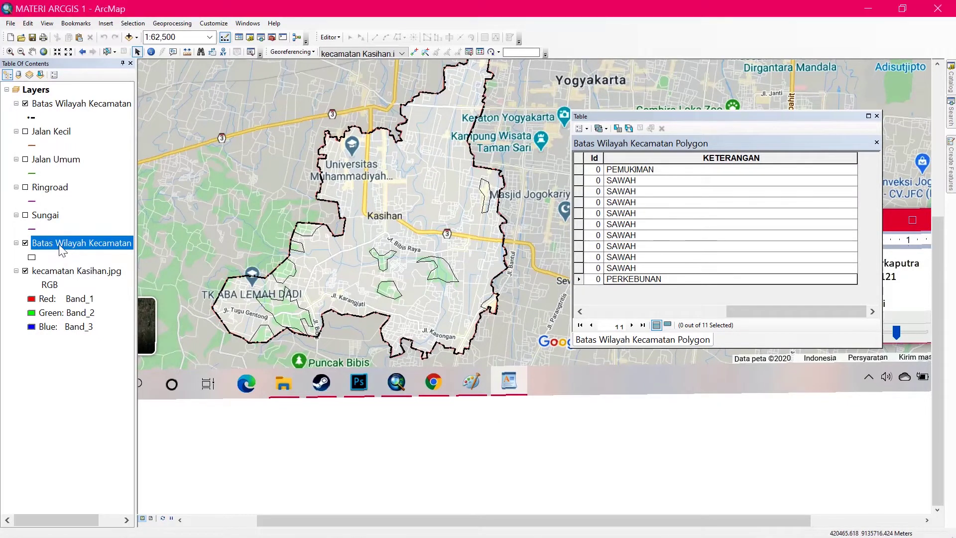
pyautogui.rightClick(62, 250)
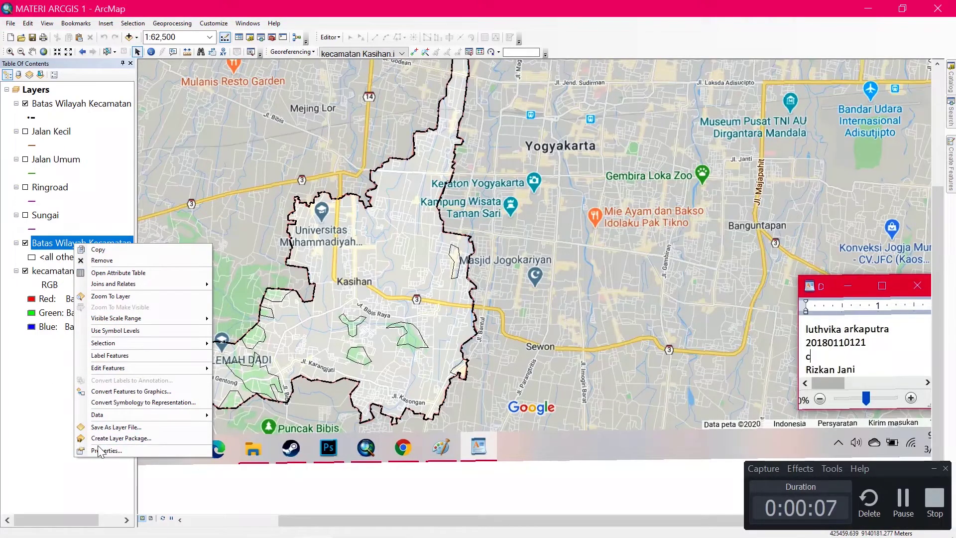
pyautogui.click(136, 449)
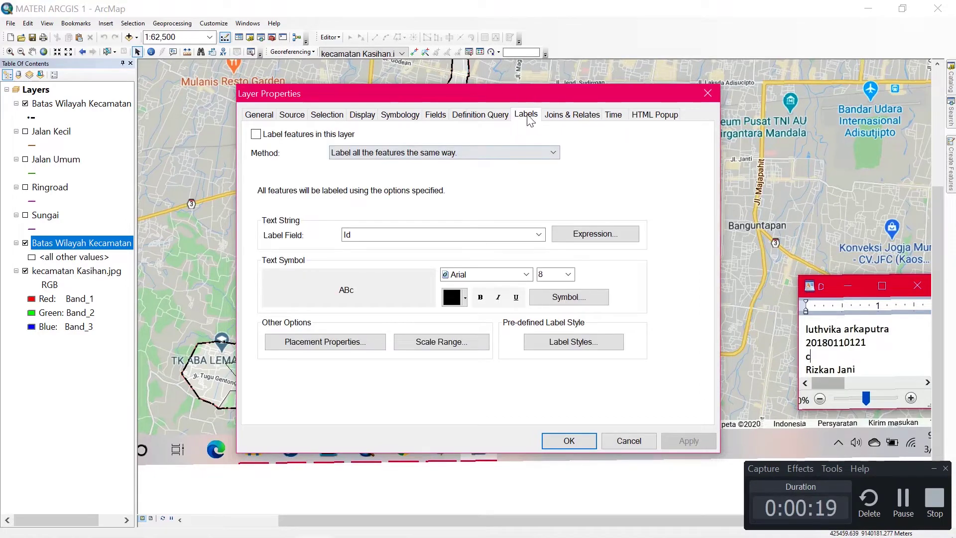
pyautogui.click(256, 134)
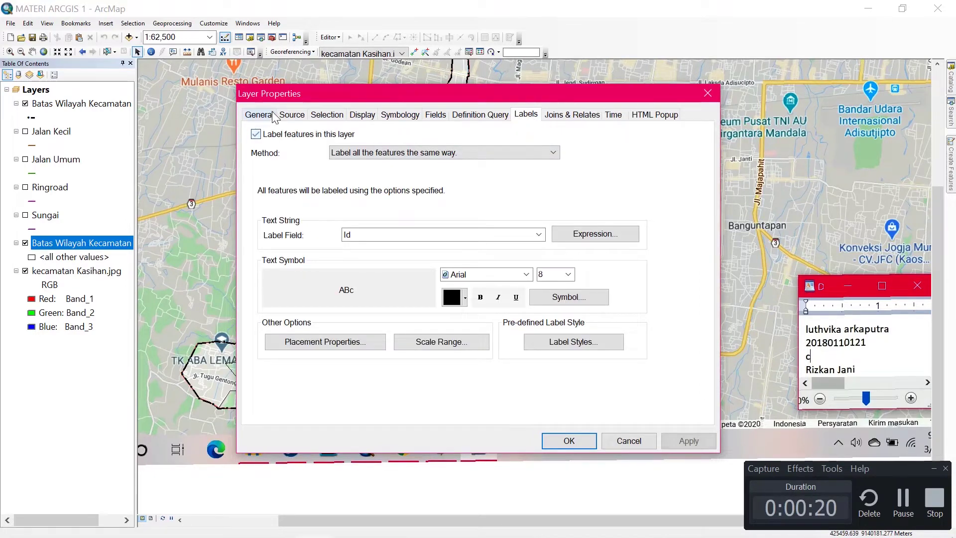
pyautogui.click(411, 232)
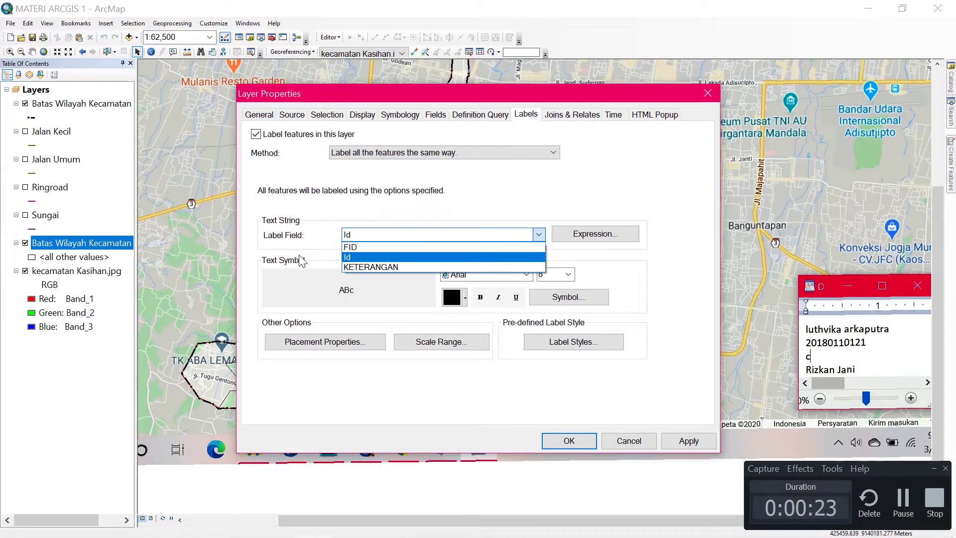
pyautogui.click(382, 264)
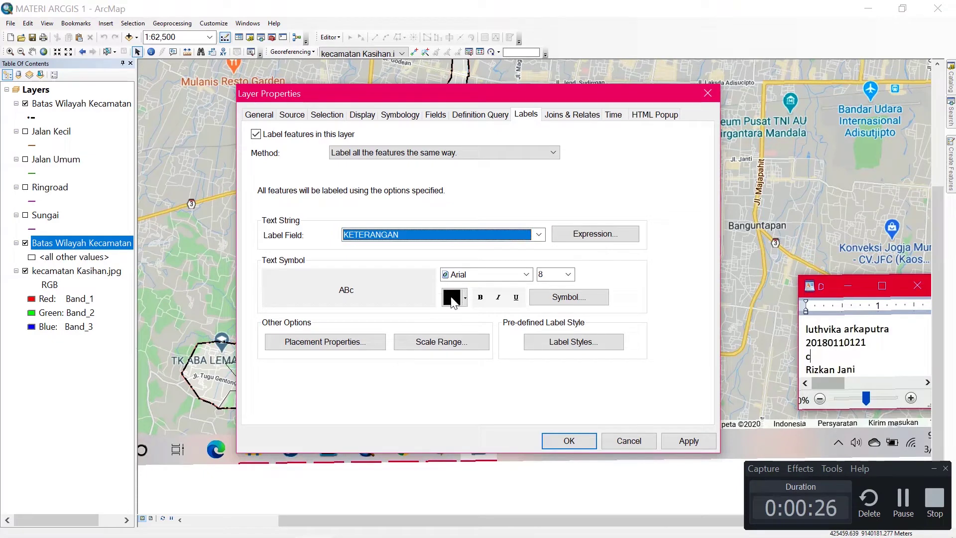
# - Symbolize the polygon layer by unique values of KETERANGAN, adding all its values and excluding all other values
pyautogui.click(401, 115)
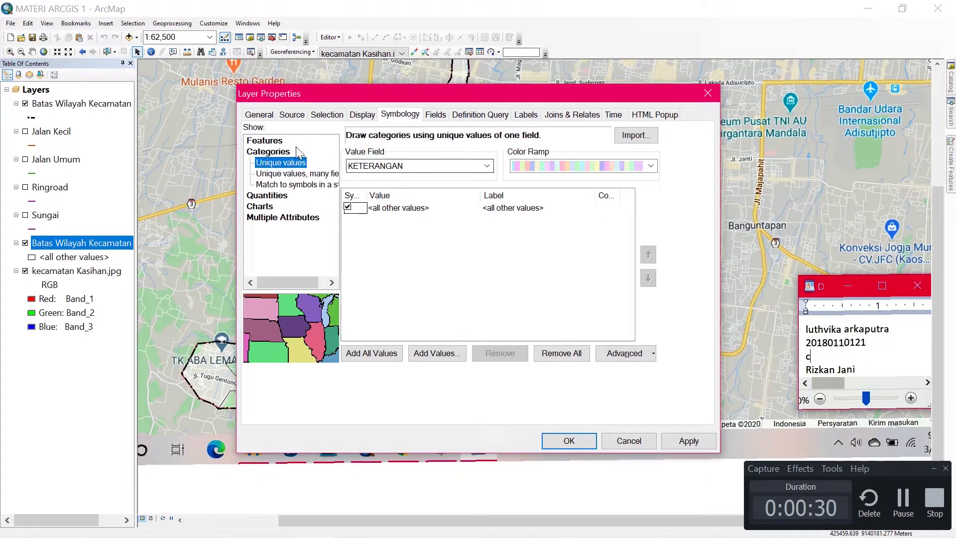
pyautogui.click(275, 142)
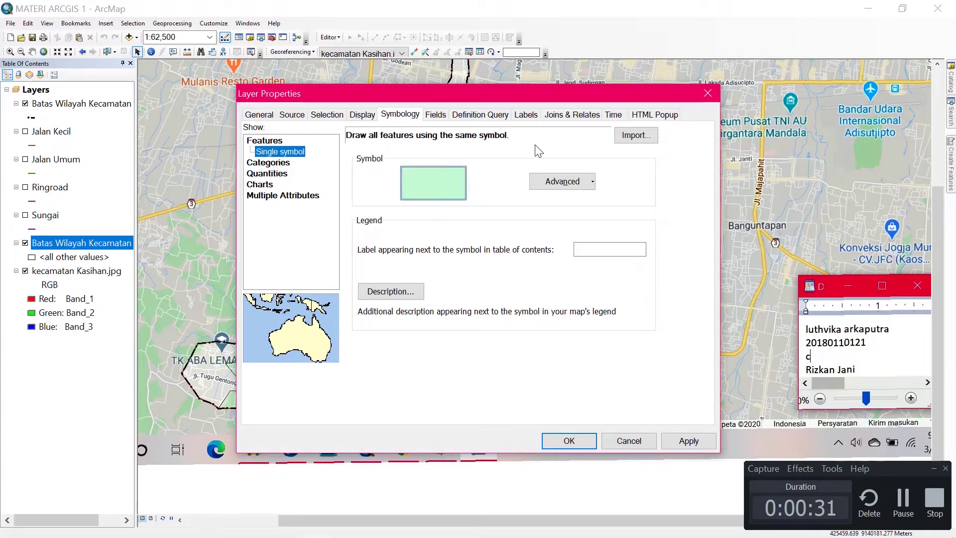
pyautogui.click(283, 166)
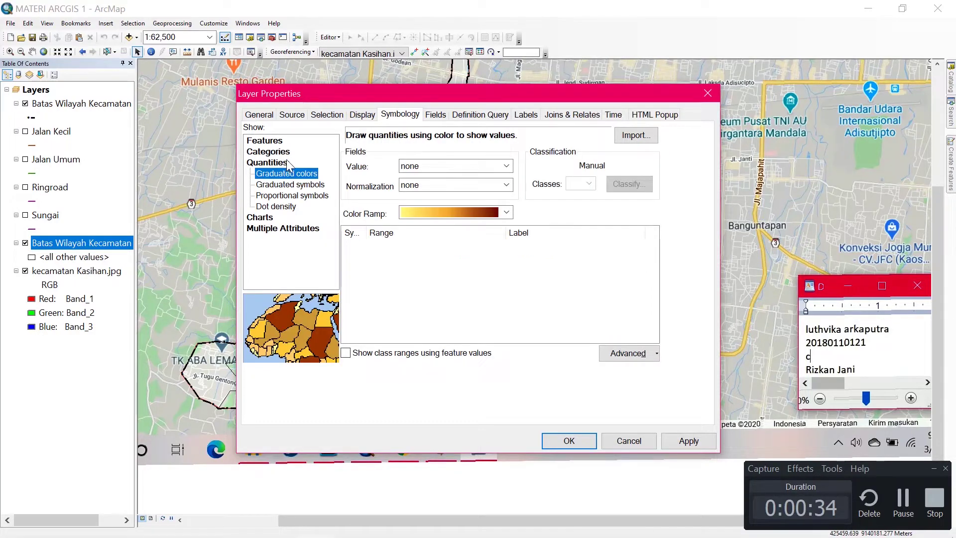
pyautogui.click(268, 153)
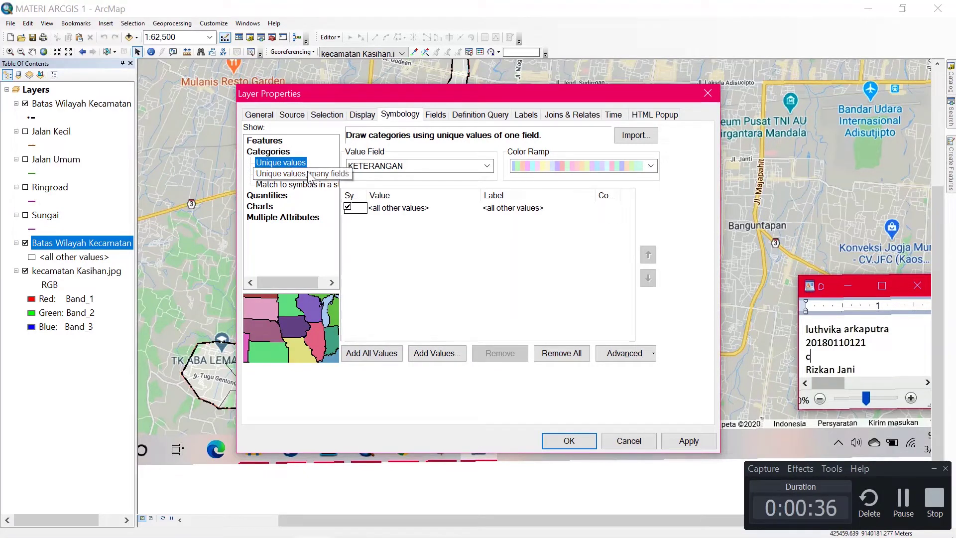
pyautogui.click(436, 167)
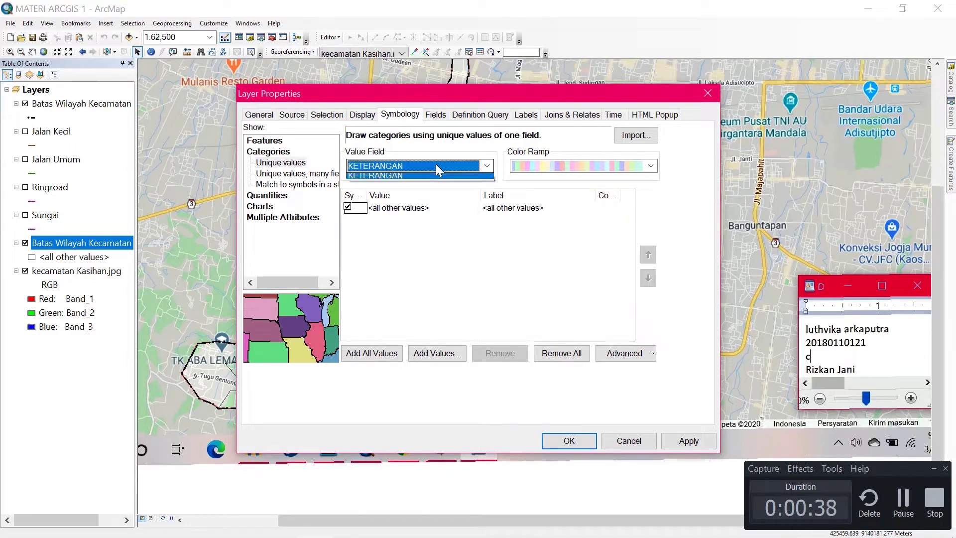
pyautogui.click(434, 188)
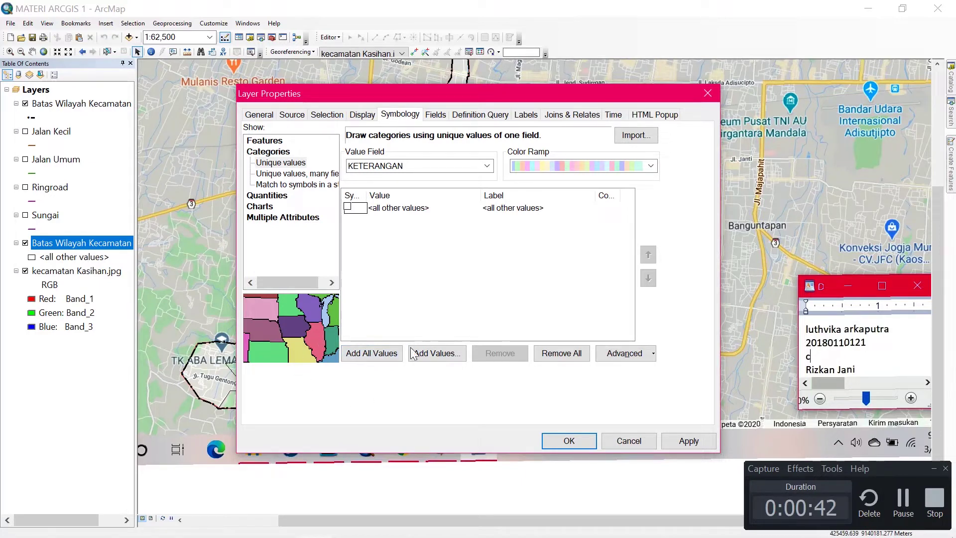
pyautogui.click(360, 354)
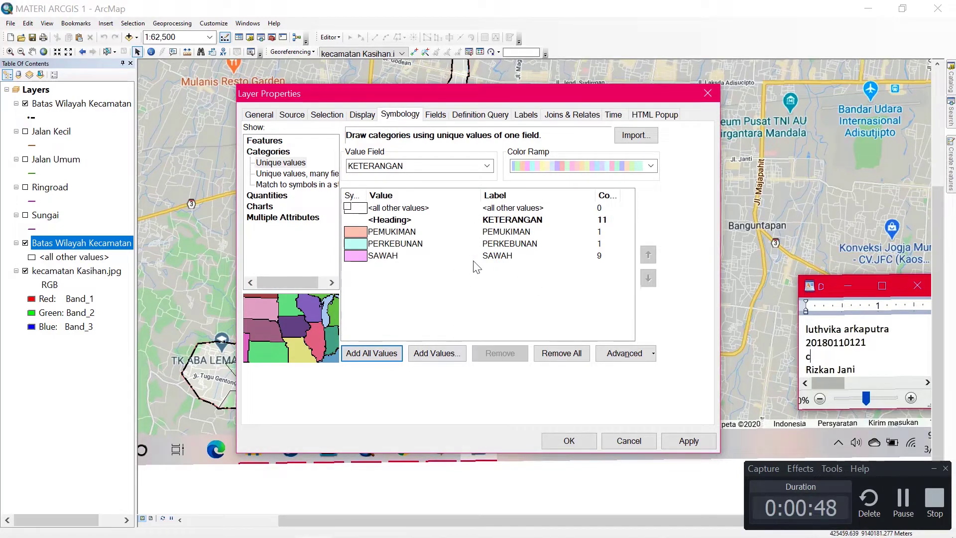
# - Choose a multicolour pastel color ramp for the KETERANGAN categories and apply the layer properties
pyautogui.click(579, 166)
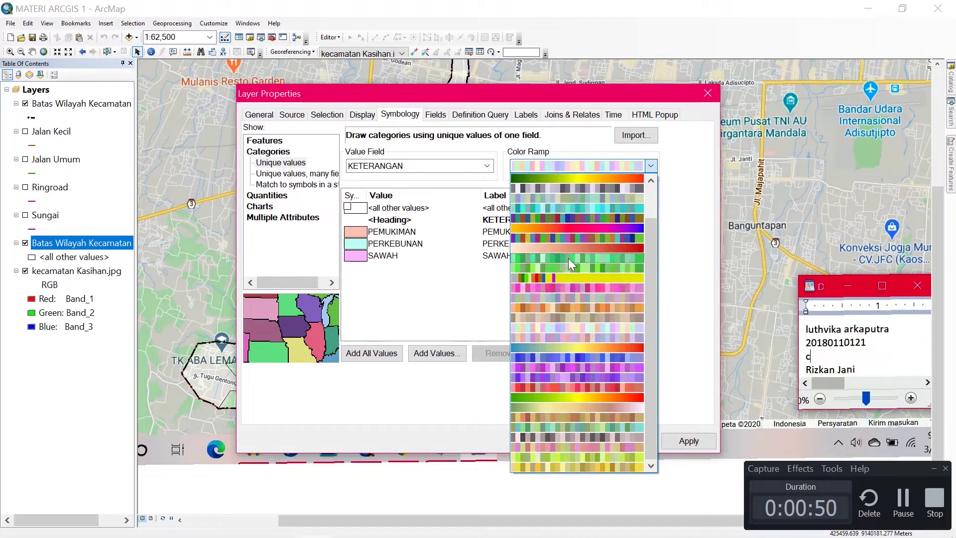
pyautogui.click(568, 258)
pyautogui.click(577, 166)
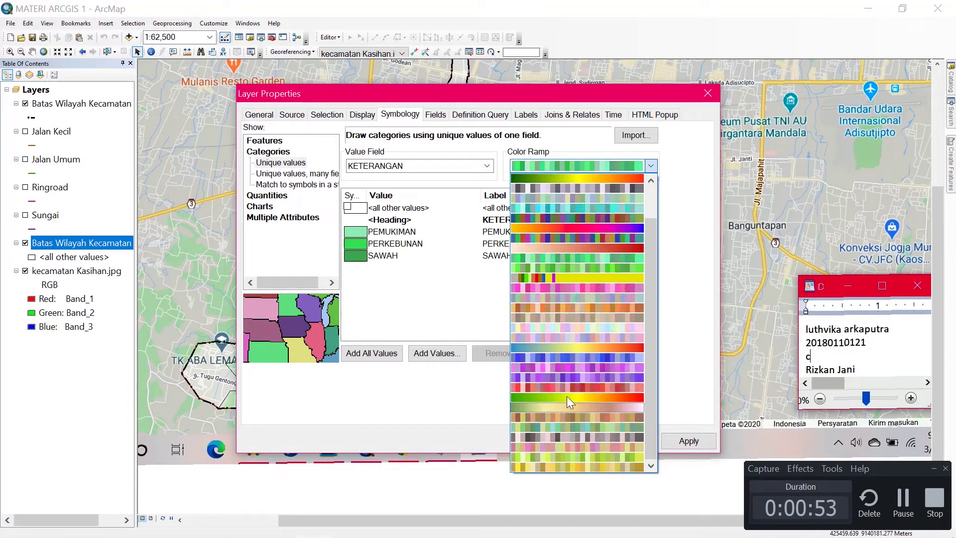
pyautogui.click(586, 330)
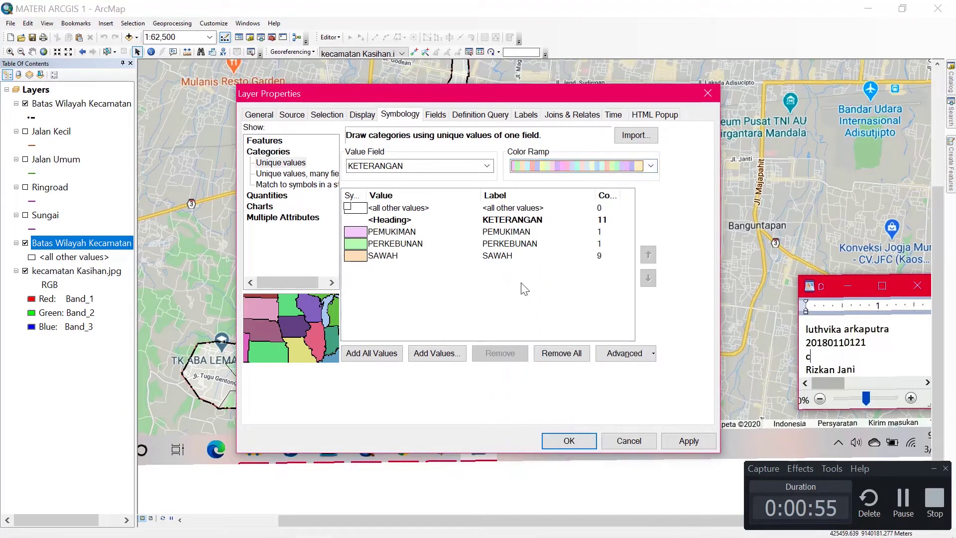
pyautogui.click(678, 442)
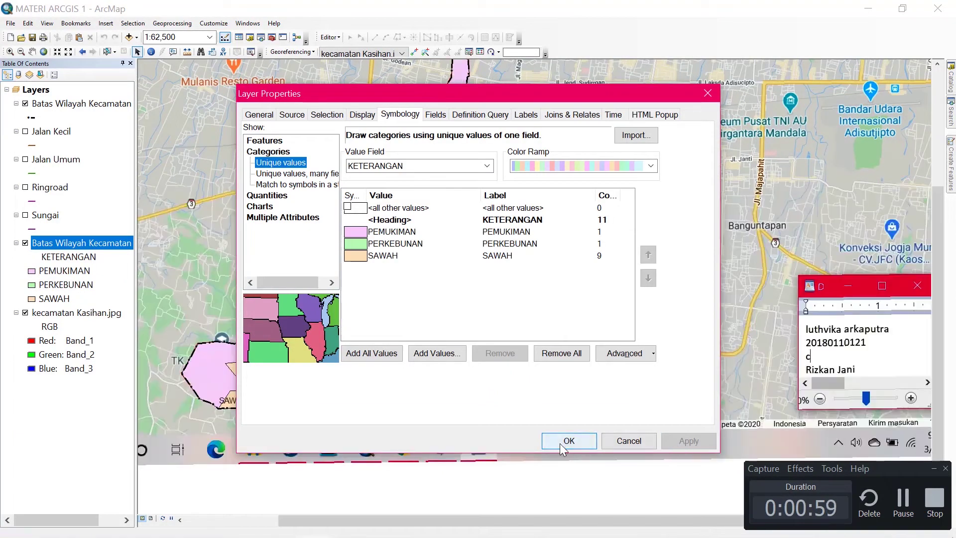
pyautogui.click(559, 443)
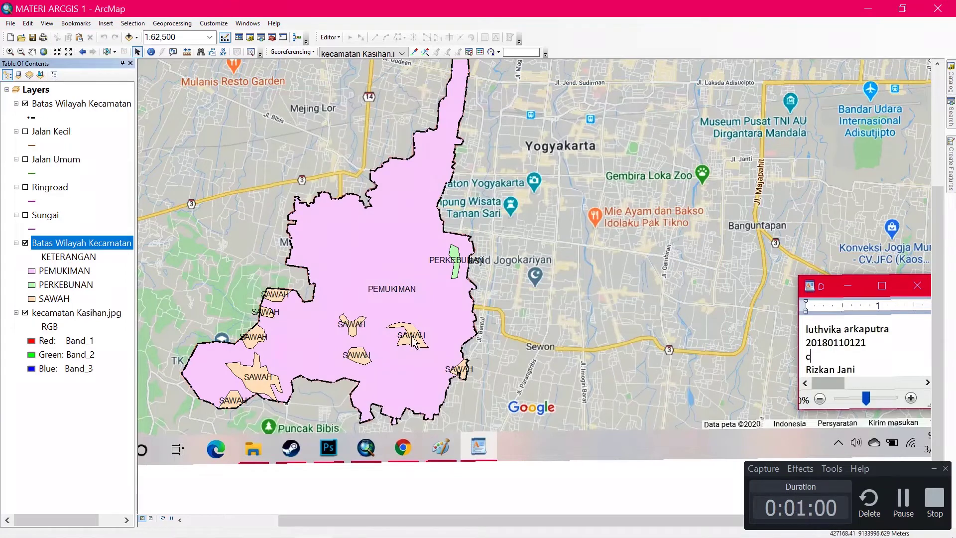
pyautogui.moveTo(428, 321); pyautogui.dragTo(514, 338)
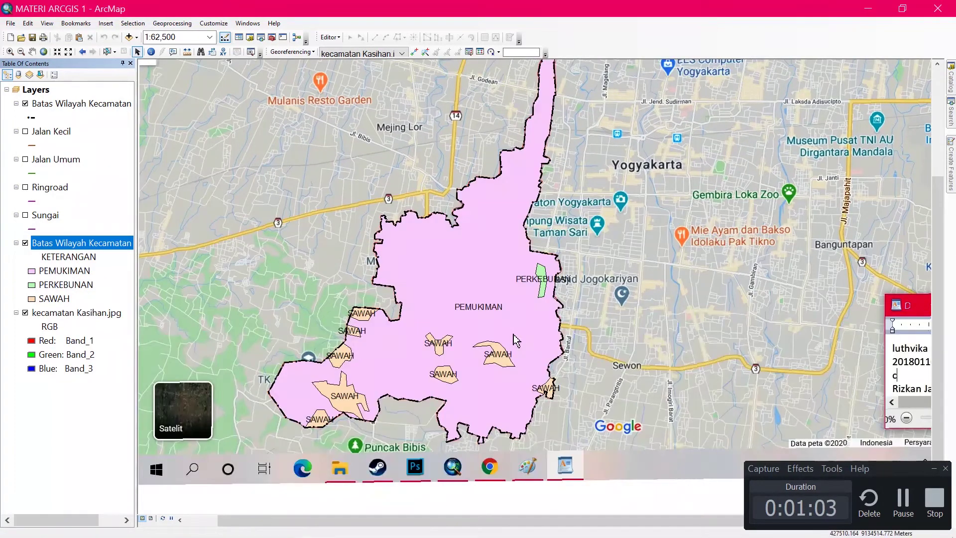
pyautogui.moveTo(479, 293); pyautogui.dragTo(475, 228)
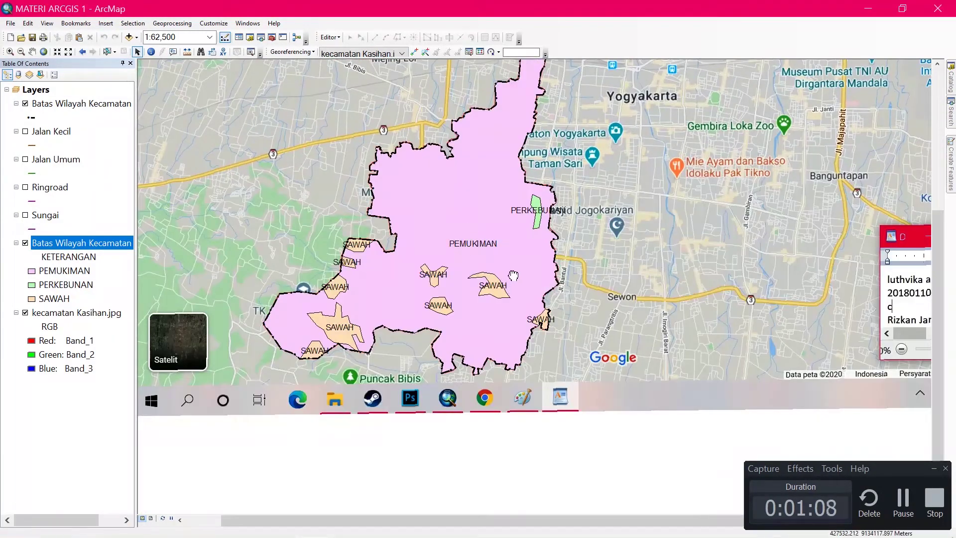
pyautogui.moveTo(510, 325); pyautogui.dragTo(459, 414)
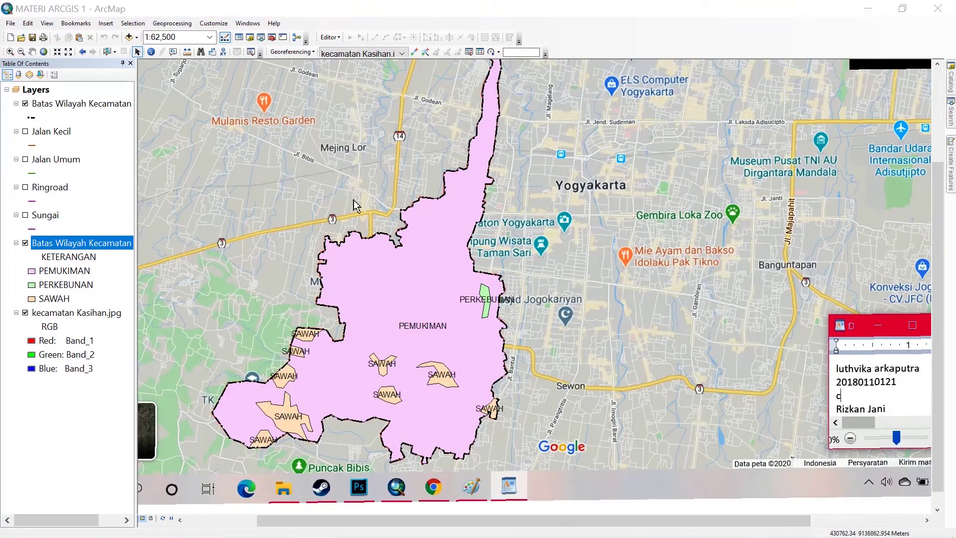
pyautogui.click(306, 529)
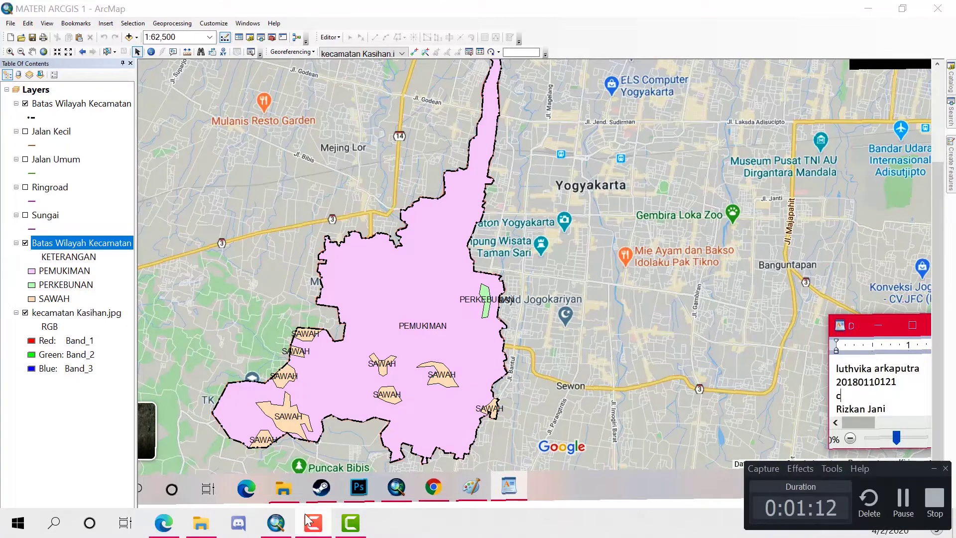
# - Turn on the Jalan Kecil, Jalan Umum, Ringroad and Sungai layers, and hide the kecamatan Kasihan.jpg basemap
pyautogui.click(25, 131)
pyautogui.click(25, 160)
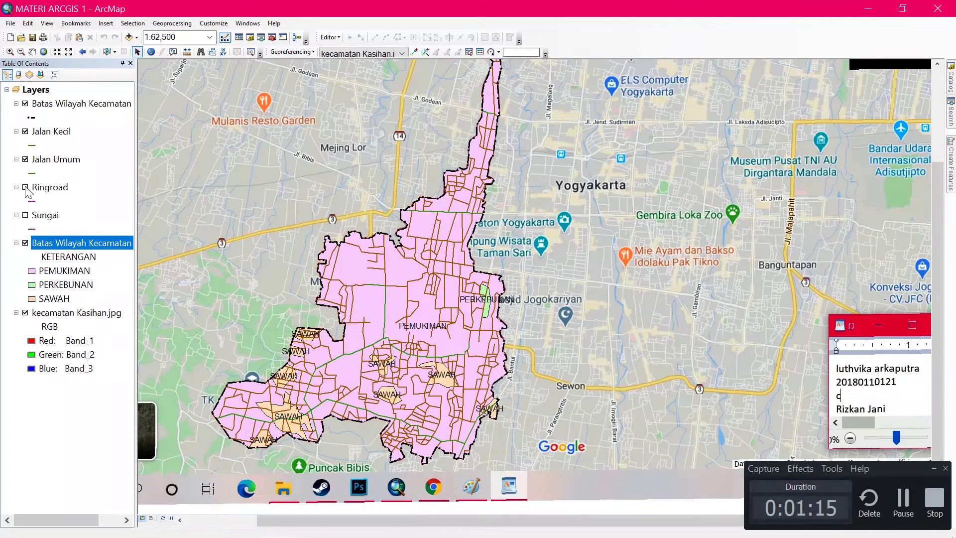
pyautogui.click(25, 187)
pyautogui.click(25, 215)
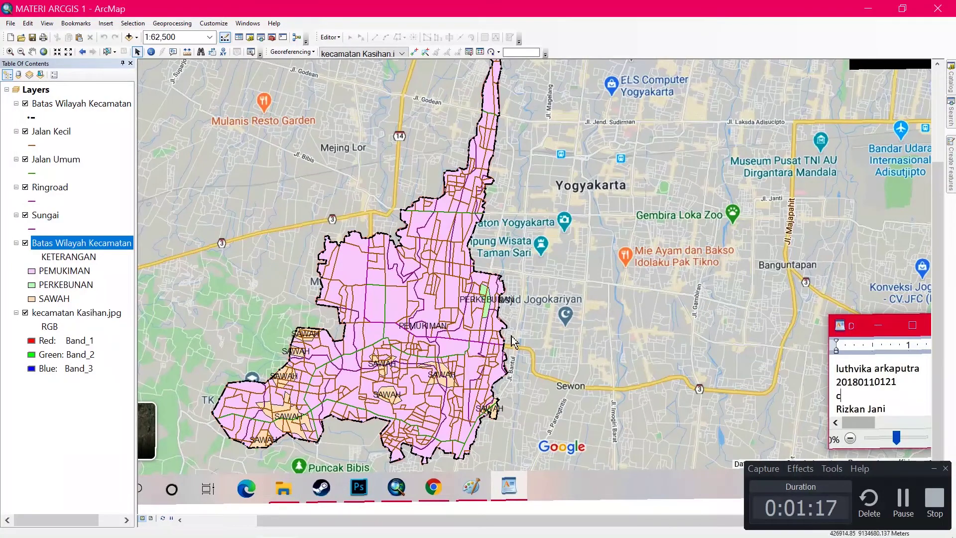
pyautogui.moveTo(486, 291); pyautogui.dragTo(452, 284)
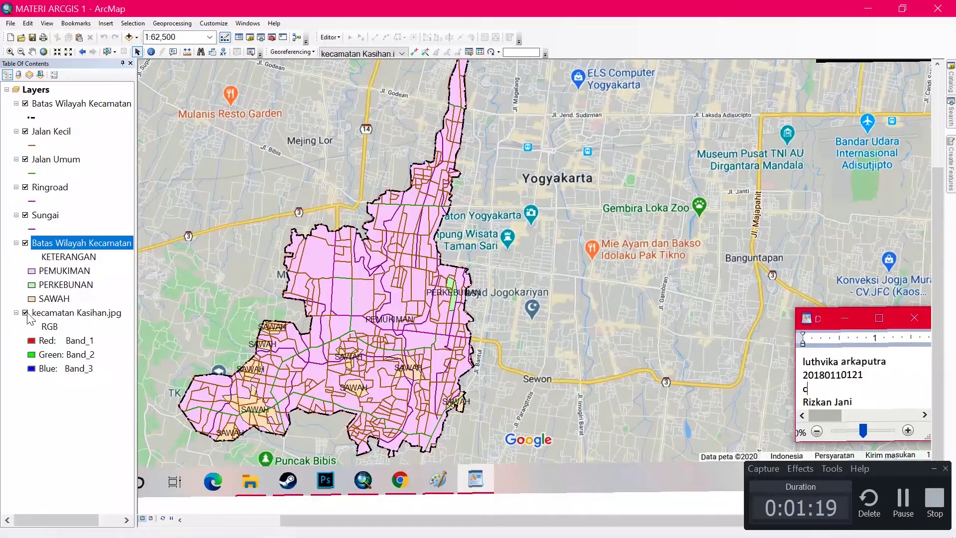
pyautogui.click(25, 313)
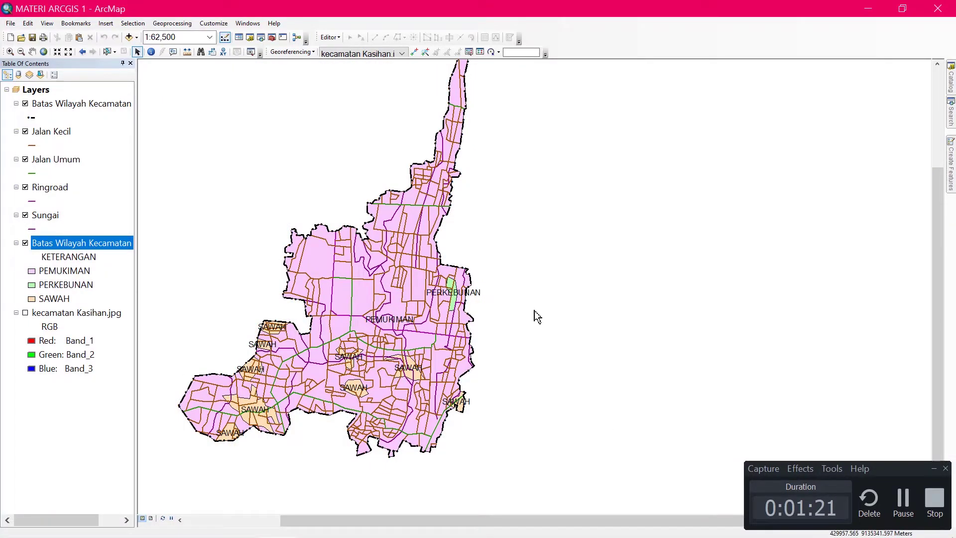
pyautogui.moveTo(534, 310); pyautogui.dragTo(580, 336)
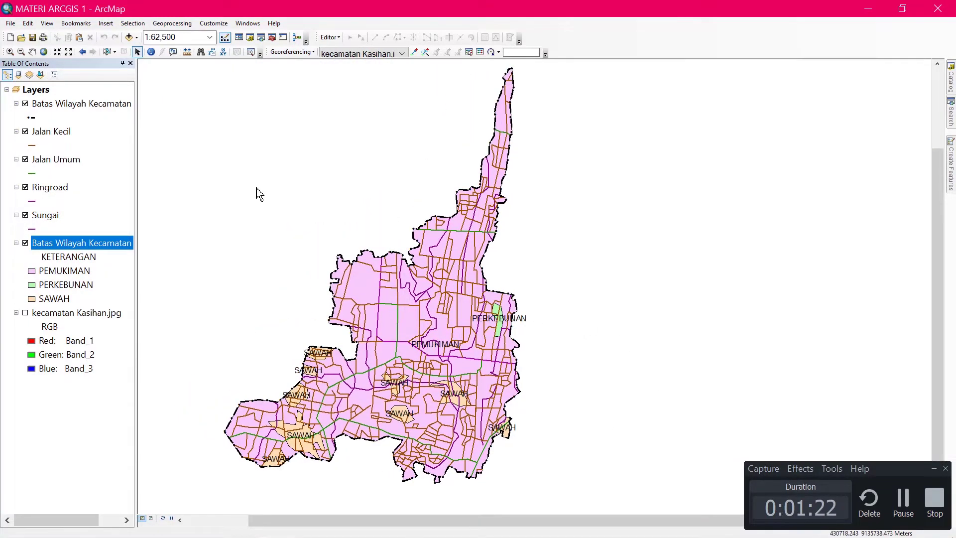
# - Open the attribute table of the Batas Wilayah Kecamatan Polygon layer and add a field named LUAS of type Double
pyautogui.rightClick(83, 240)
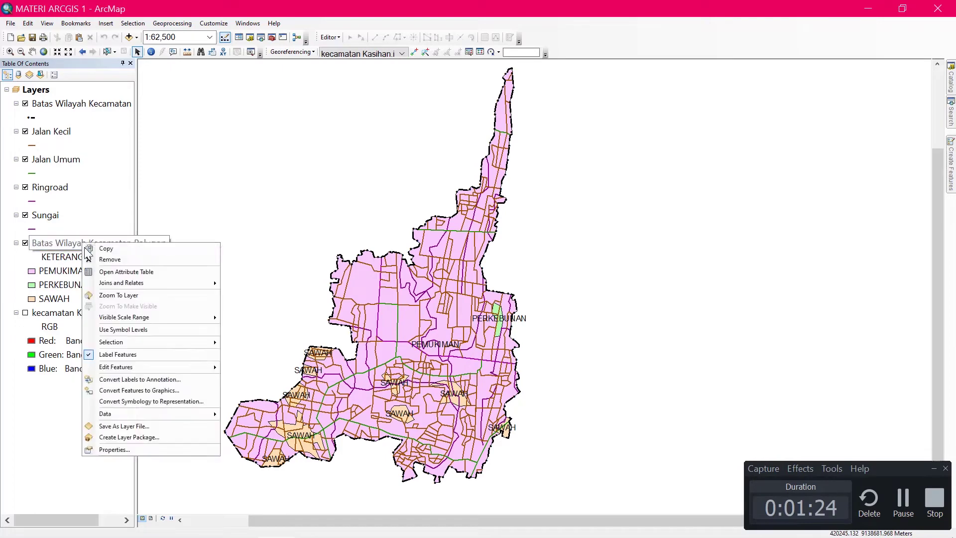
pyautogui.click(126, 272)
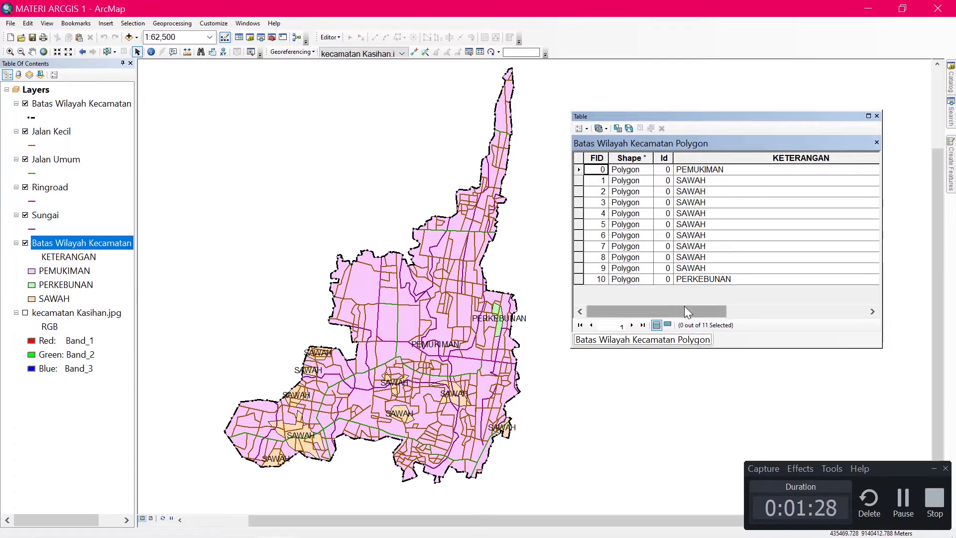
pyautogui.moveTo(683, 309); pyautogui.dragTo(825, 307)
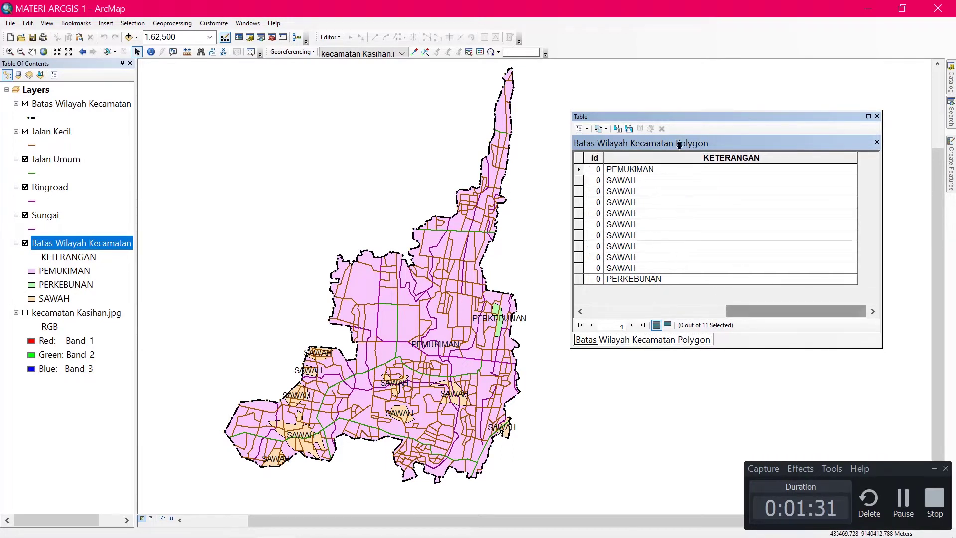
pyautogui.click(585, 129)
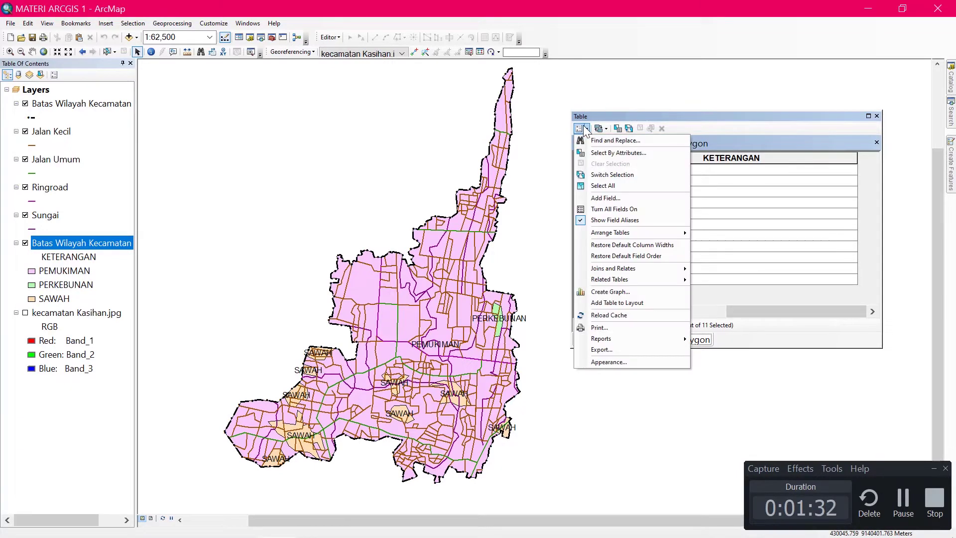
pyautogui.click(607, 199)
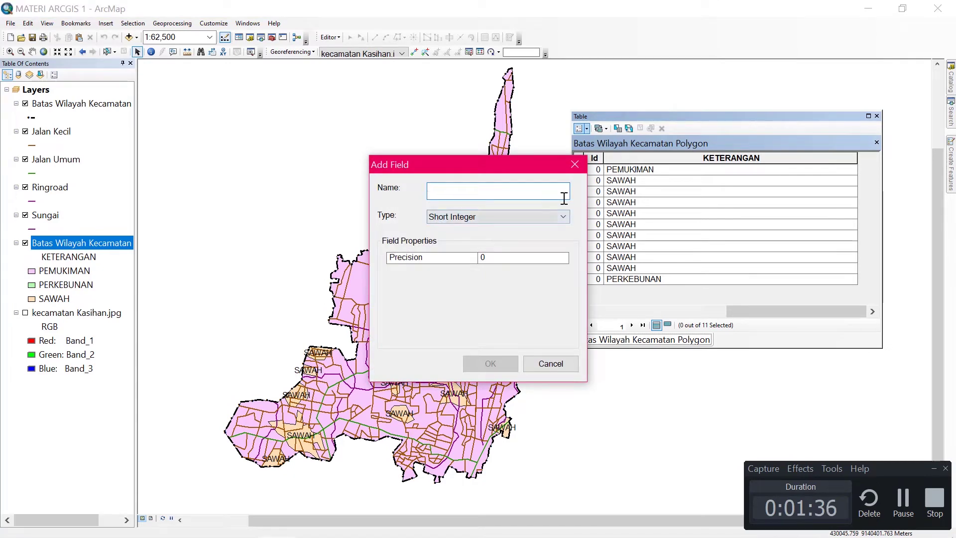
pyautogui.write('IU')
pyautogui.press('BackSpace')
pyautogui.write('LUAS')
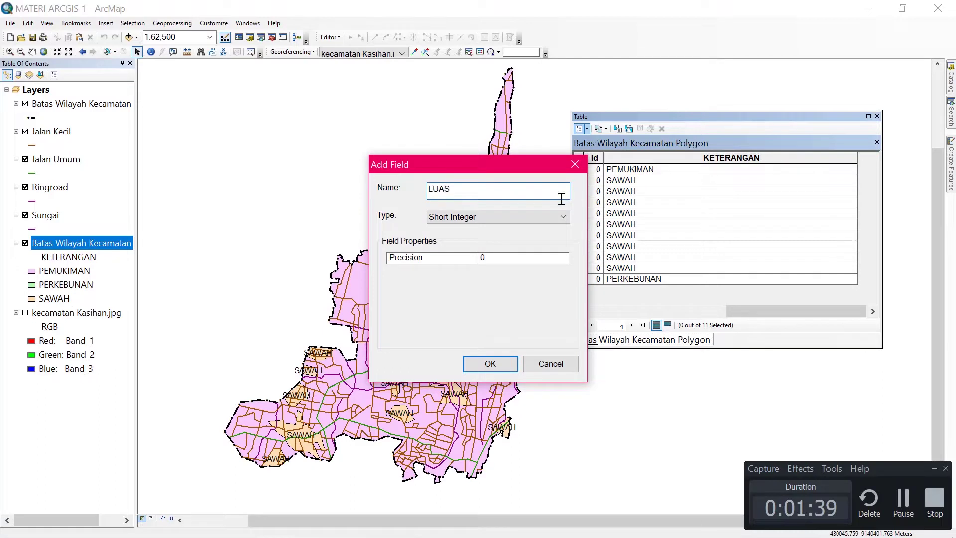
pyautogui.click(445, 216)
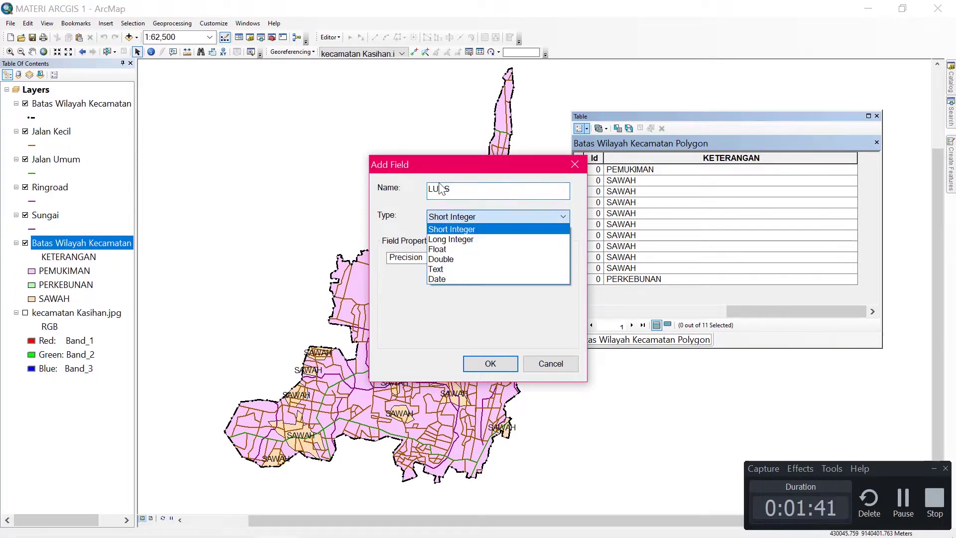
pyautogui.click(451, 260)
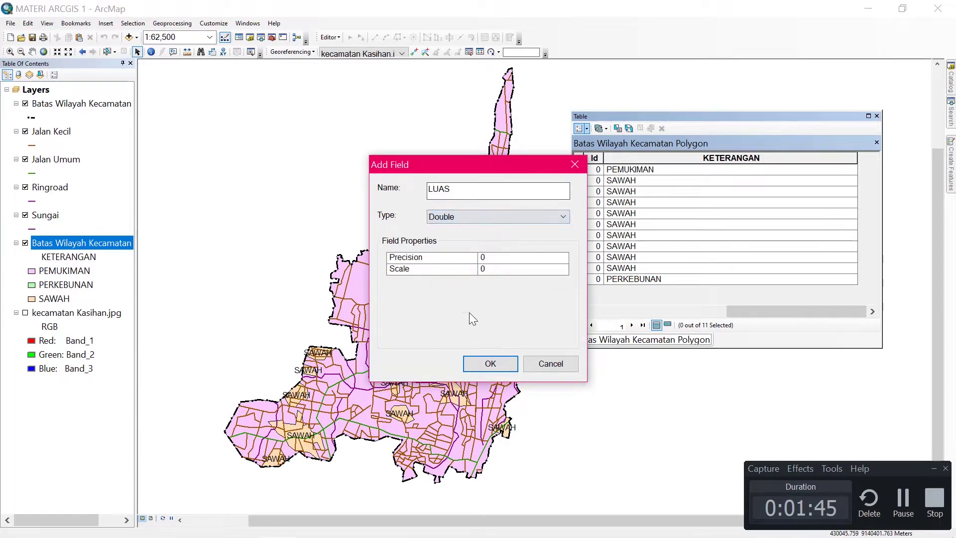
pyautogui.click(497, 362)
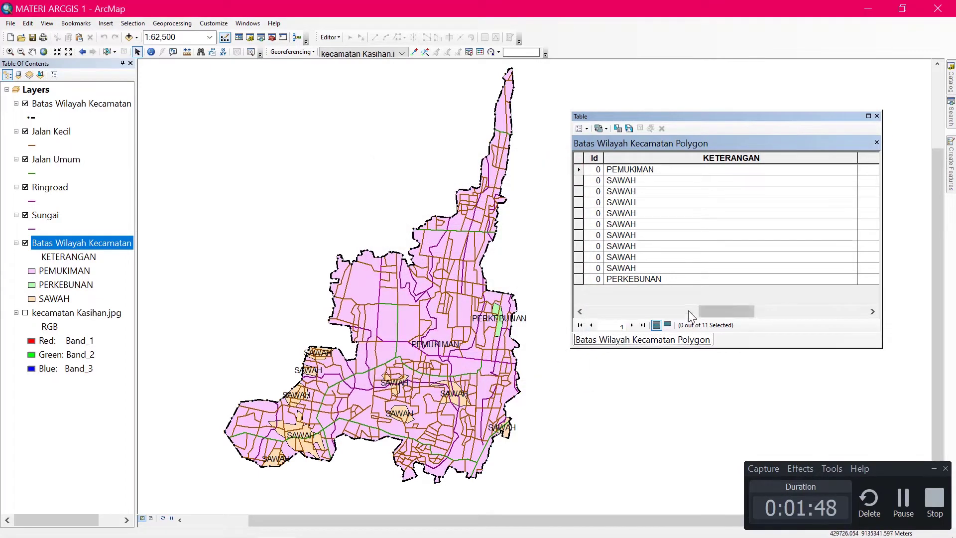
pyautogui.moveTo(709, 310); pyautogui.dragTo(852, 318)
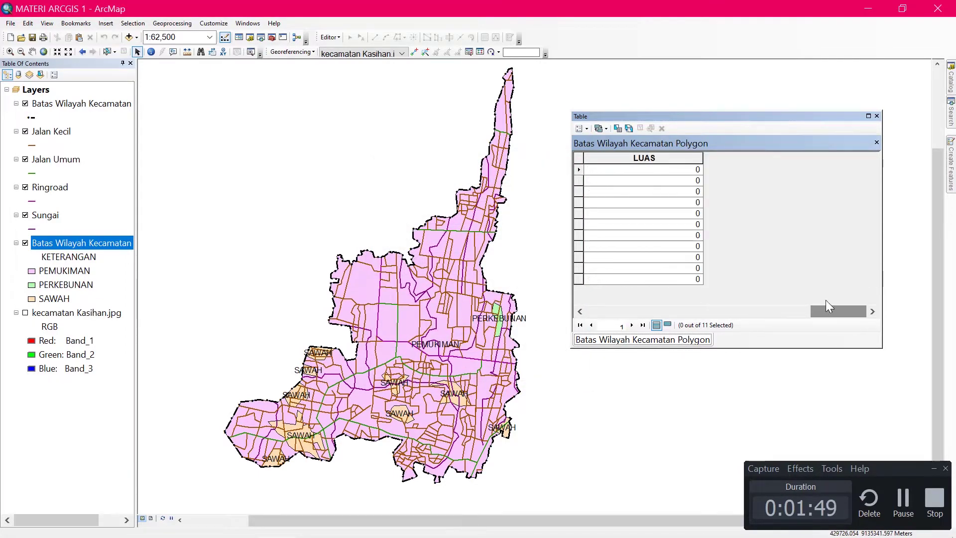
# - Add a second field named KELILING of type Double to the polygon attribute table
pyautogui.click(587, 128)
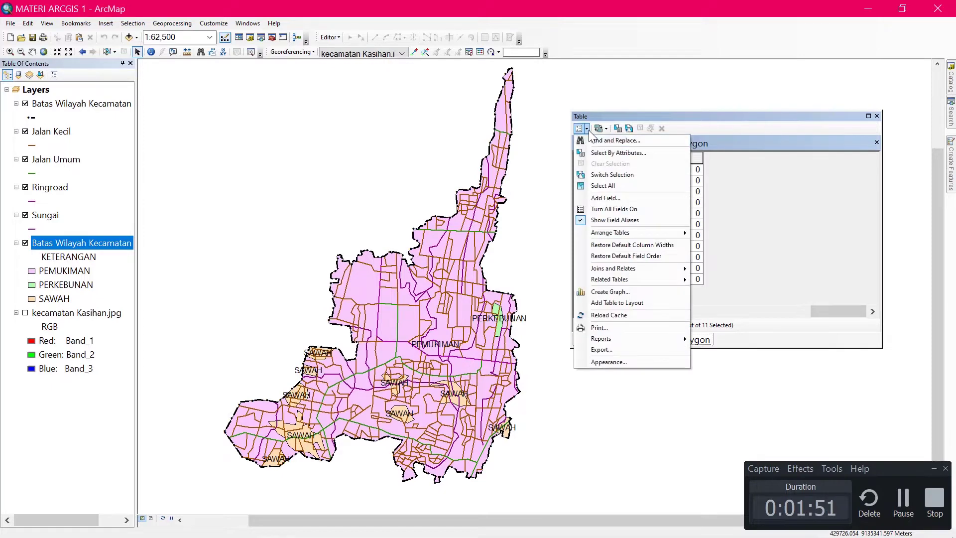
pyautogui.click(606, 198)
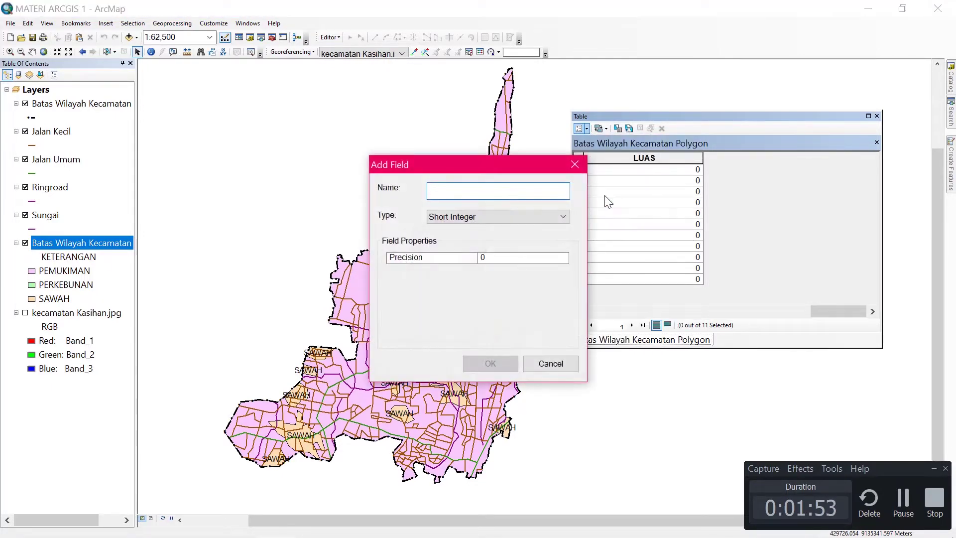
pyautogui.write('KEL')
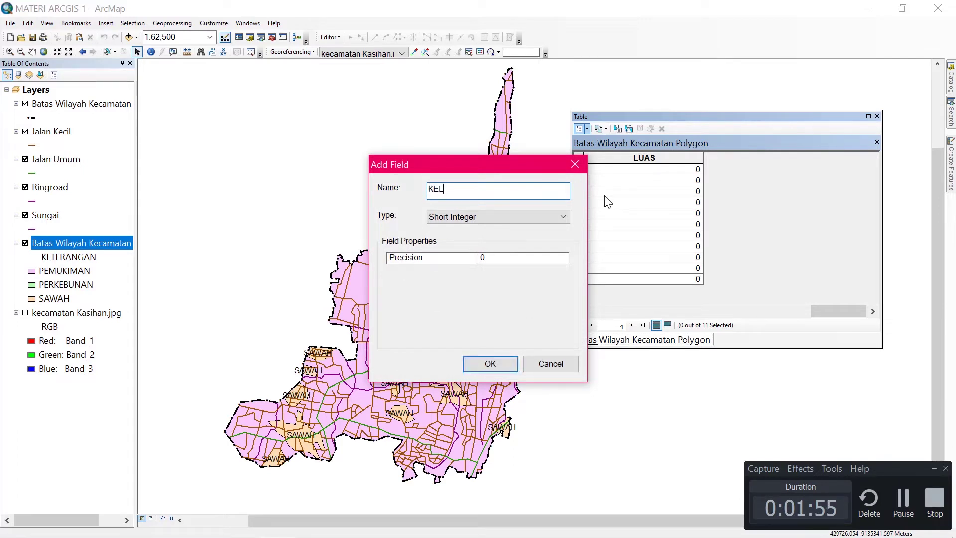
pyautogui.write('ILING')
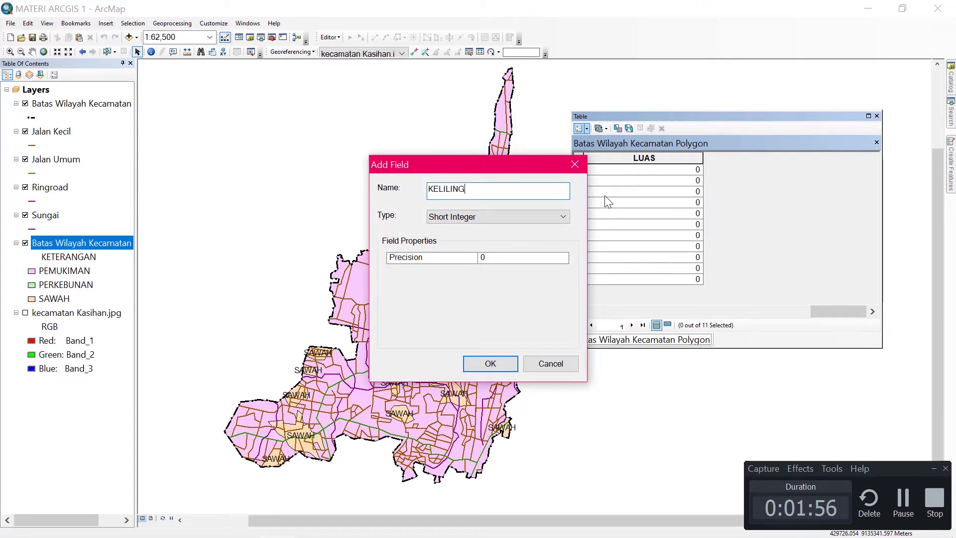
pyautogui.click(472, 219)
pyautogui.click(450, 258)
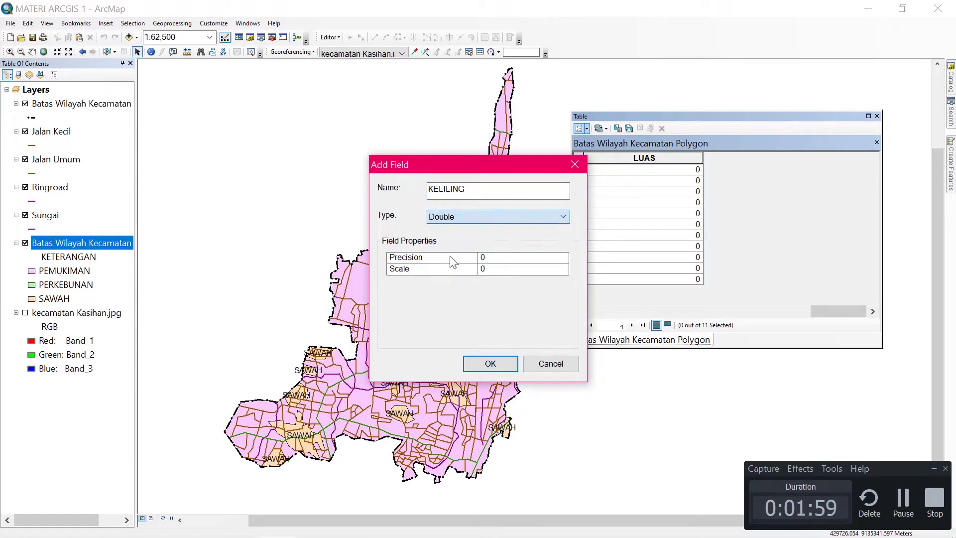
pyautogui.click(478, 362)
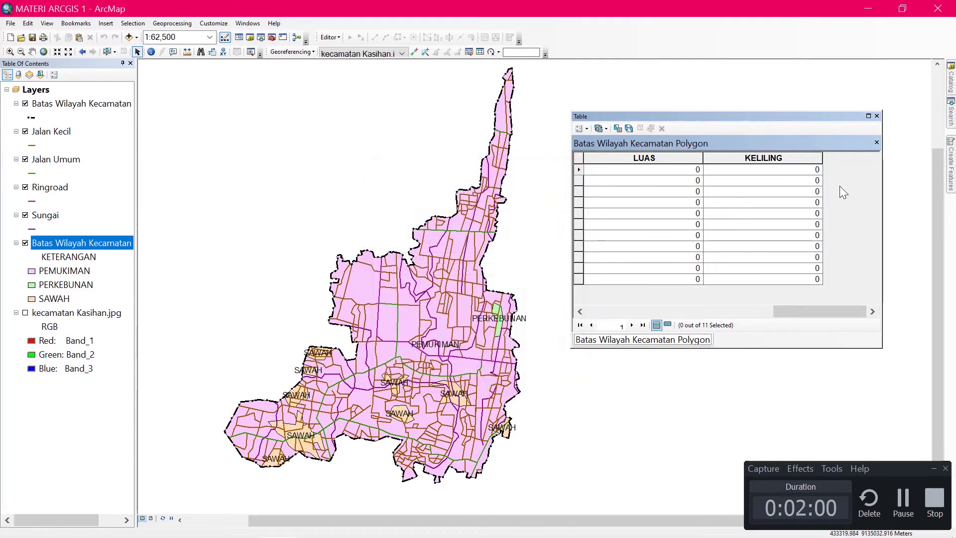
# - Calculate the geometry of the LUAS field as Area in Square Kilometers, using the coordinate system of the data source
pyautogui.click(632, 158)
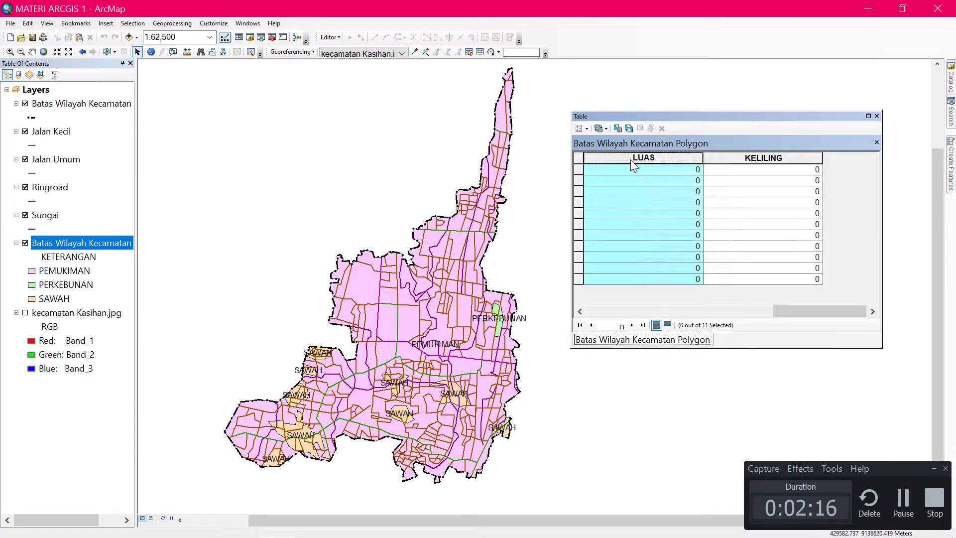
pyautogui.rightClick(630, 159)
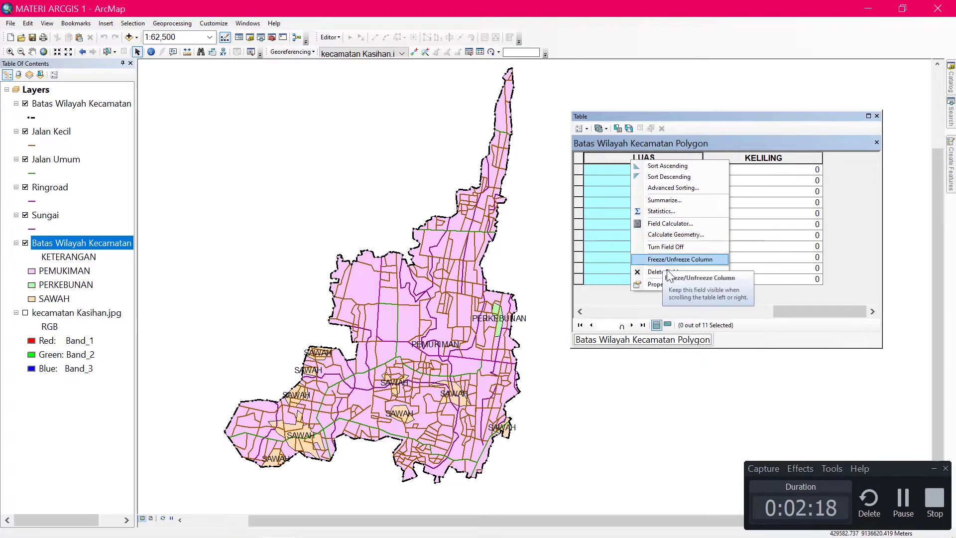
pyautogui.click(709, 235)
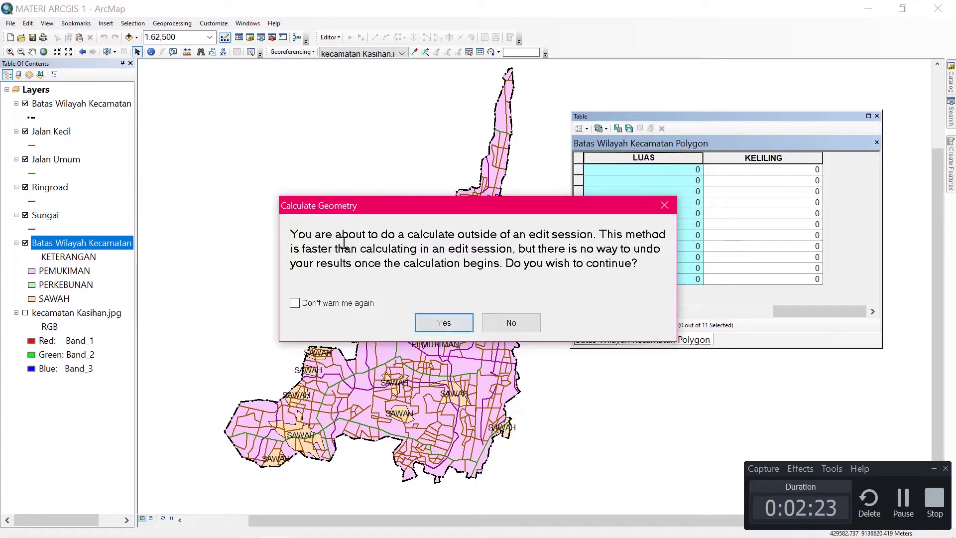
pyautogui.click(451, 318)
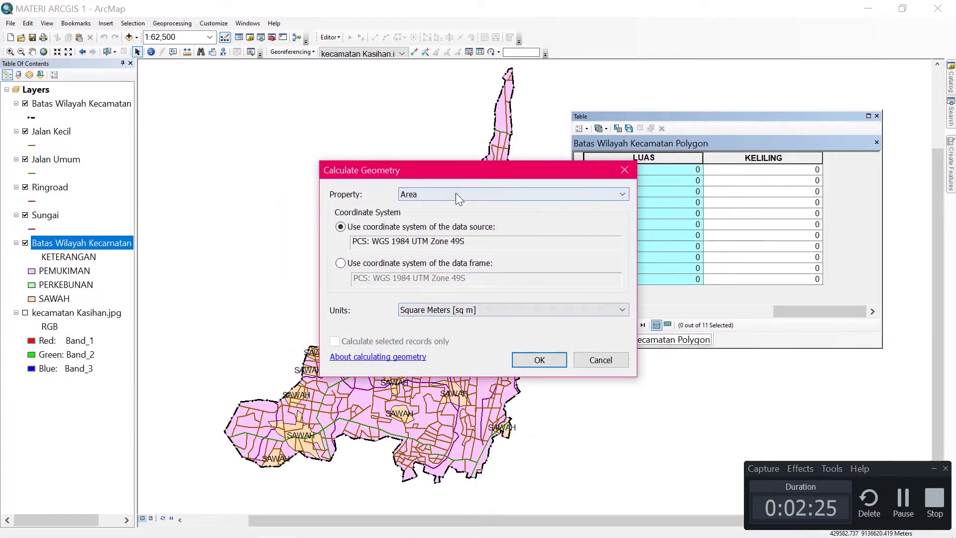
pyautogui.click(455, 193)
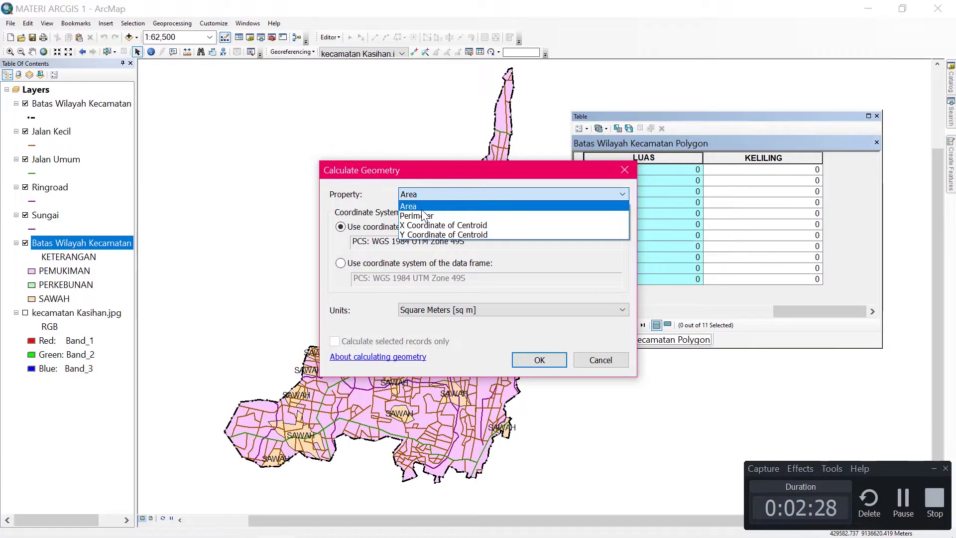
pyautogui.press('Escape')
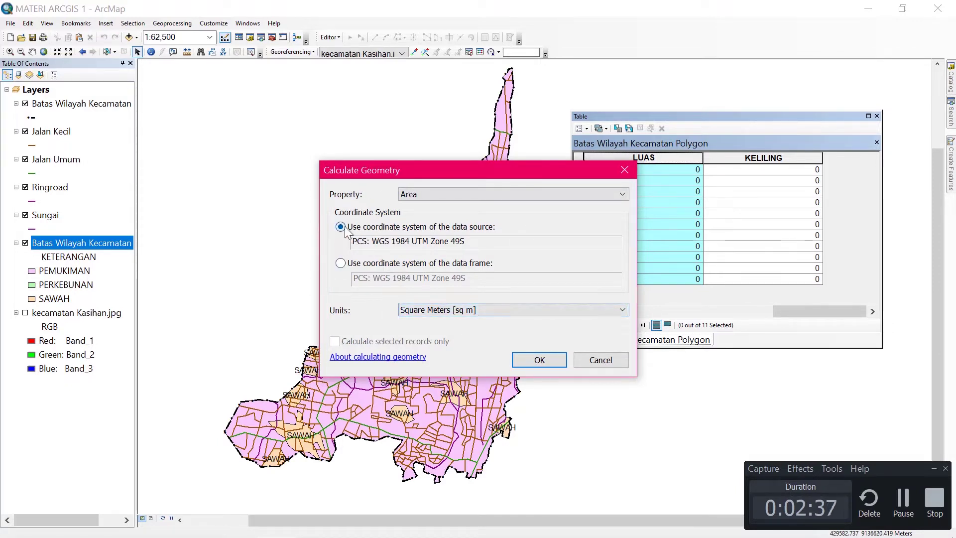
pyautogui.click(463, 310)
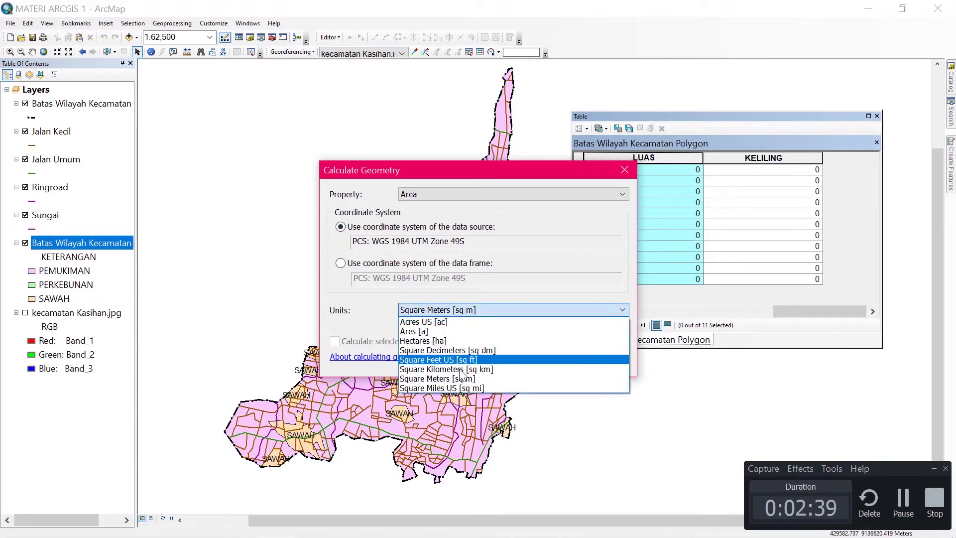
pyautogui.click(471, 369)
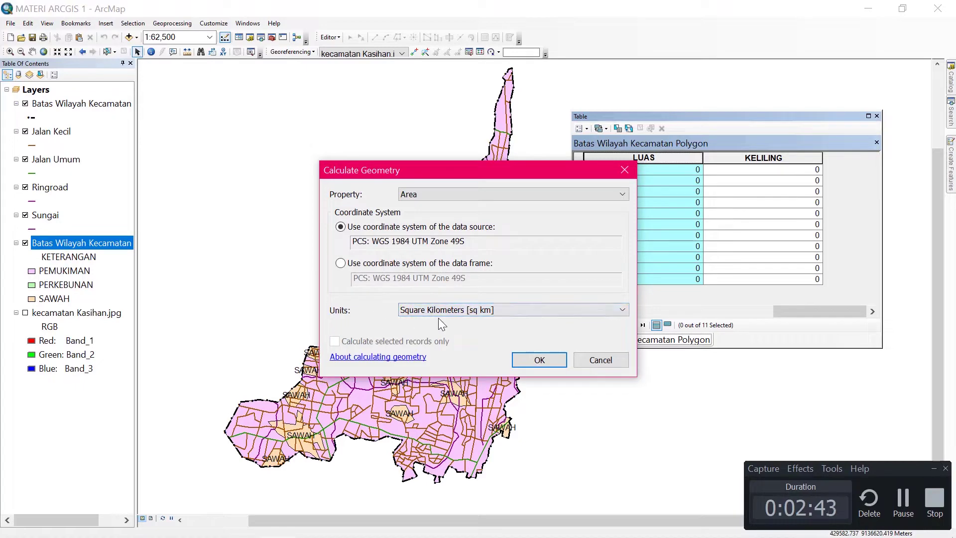
pyautogui.click(540, 360)
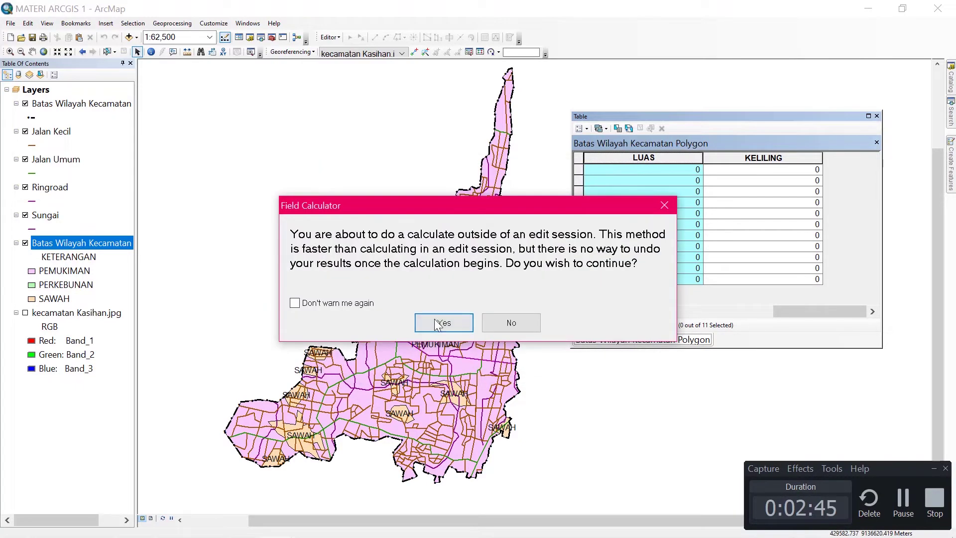
pyautogui.click(440, 323)
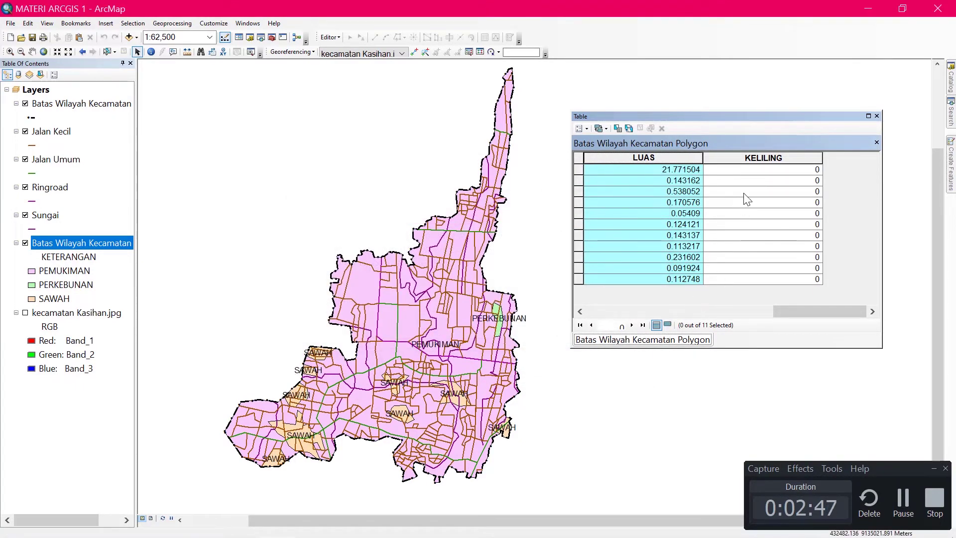
# - Calculate the geometry of the KELILING field as Perimeter in Kilometers, using the coordinate system of the data source
pyautogui.click(743, 157)
pyautogui.rightClick(744, 156)
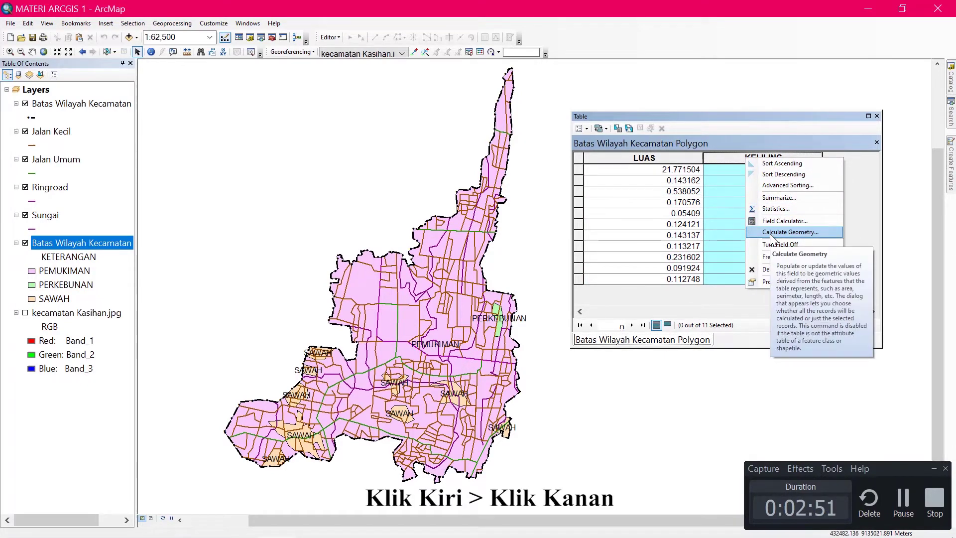
pyautogui.click(759, 231)
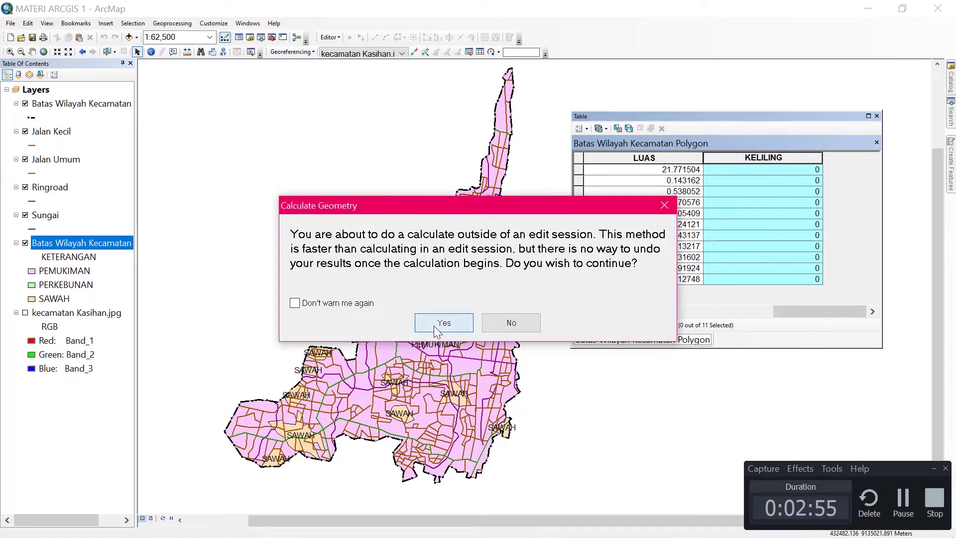
pyautogui.click(437, 326)
pyautogui.click(486, 193)
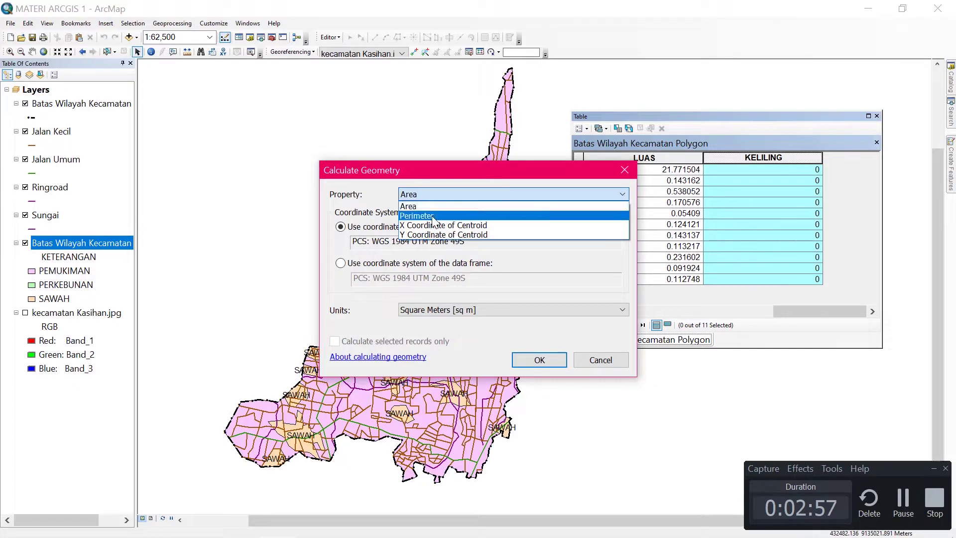
pyautogui.click(431, 216)
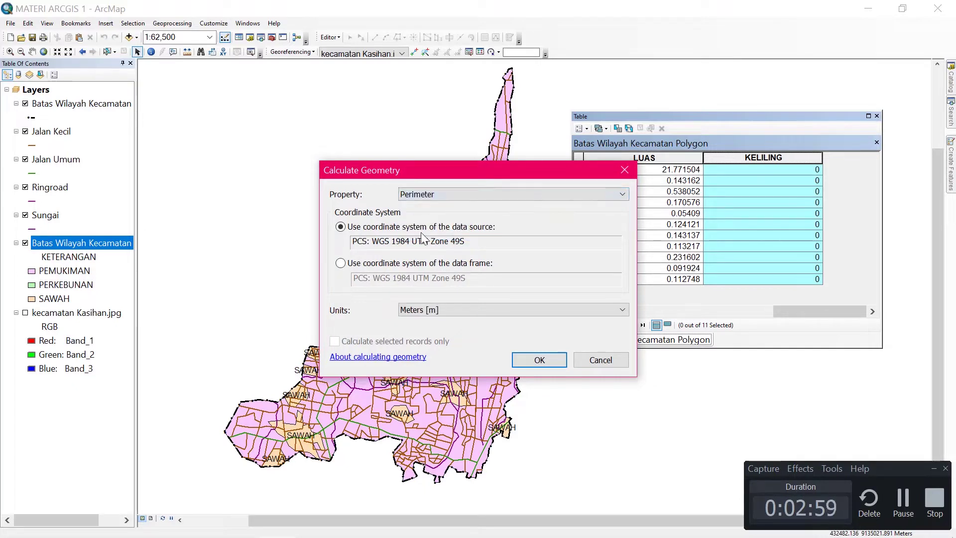
pyautogui.click(435, 312)
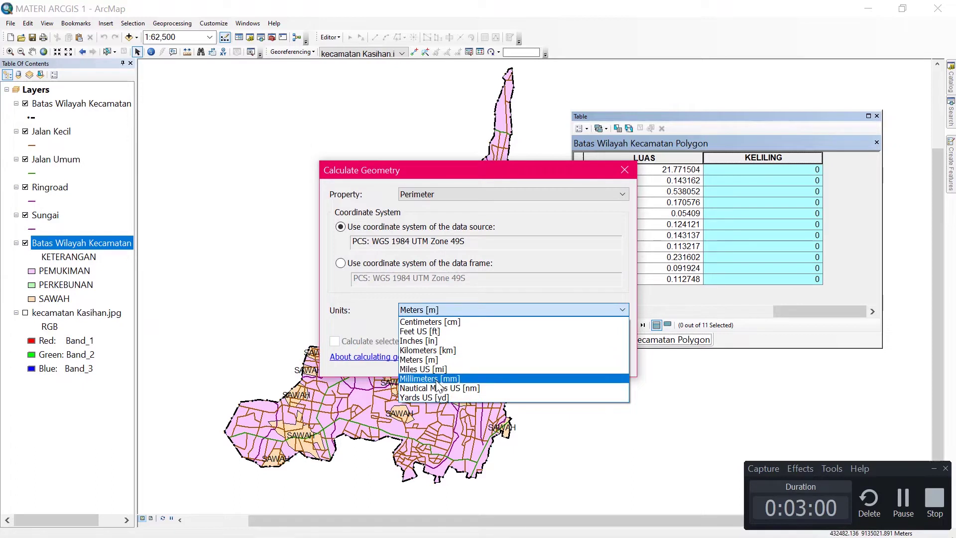
pyautogui.click(438, 353)
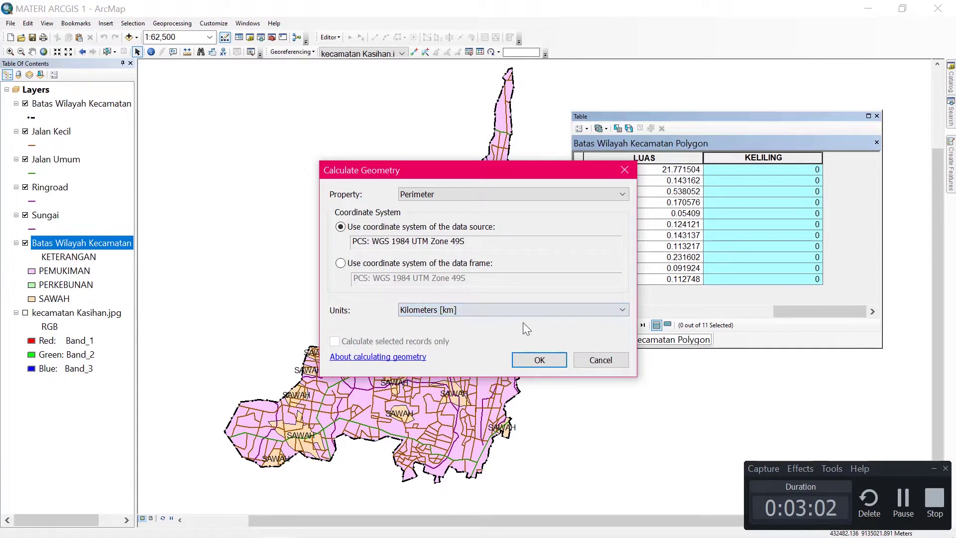
pyautogui.click(546, 366)
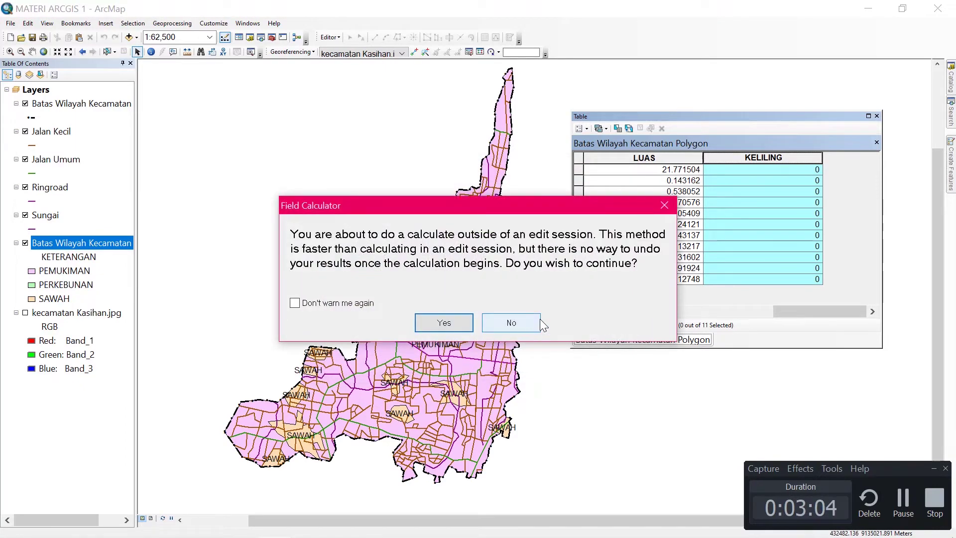
pyautogui.click(443, 322)
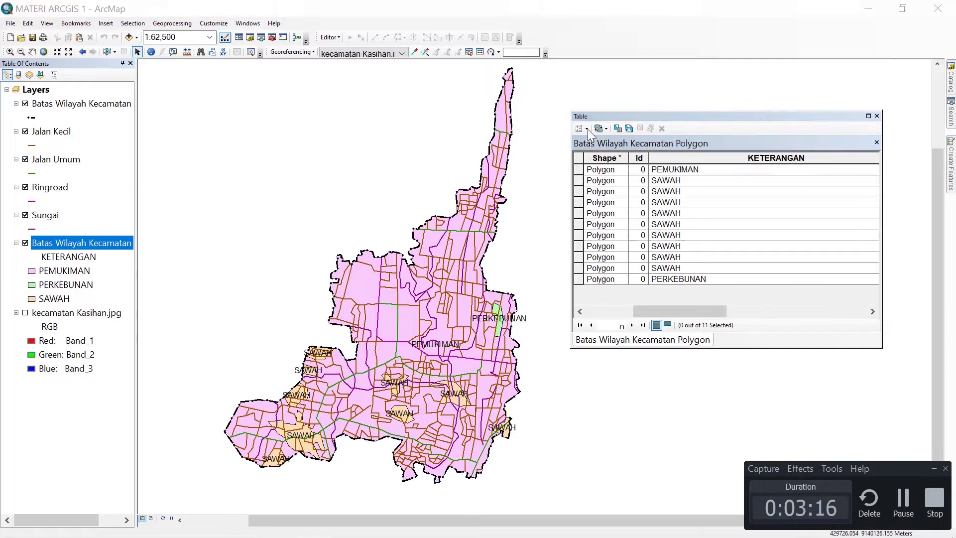
# - Start creating a report from the attribute table, with Batas Wilayah Kecamatan Polygon as its source layer
pyautogui.click(588, 130)
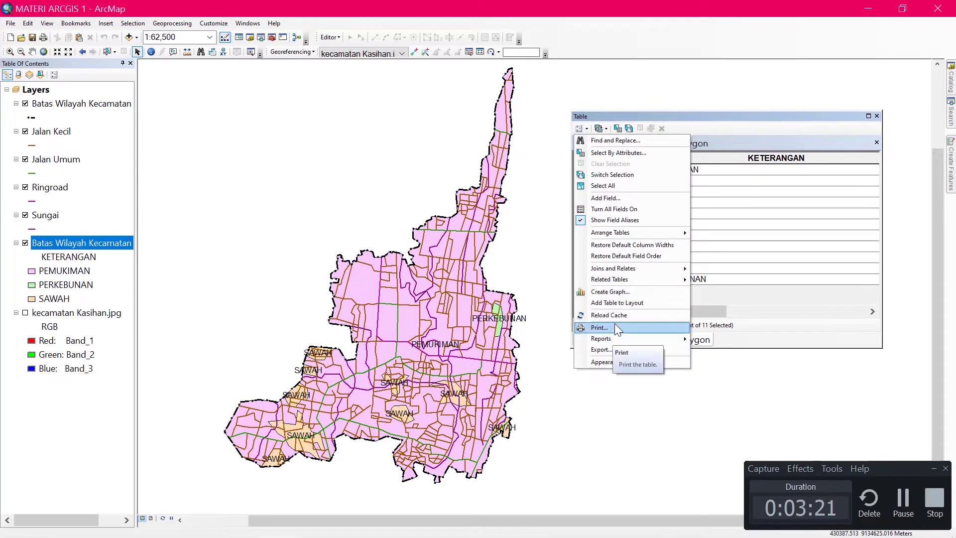
pyautogui.moveTo(621, 337)
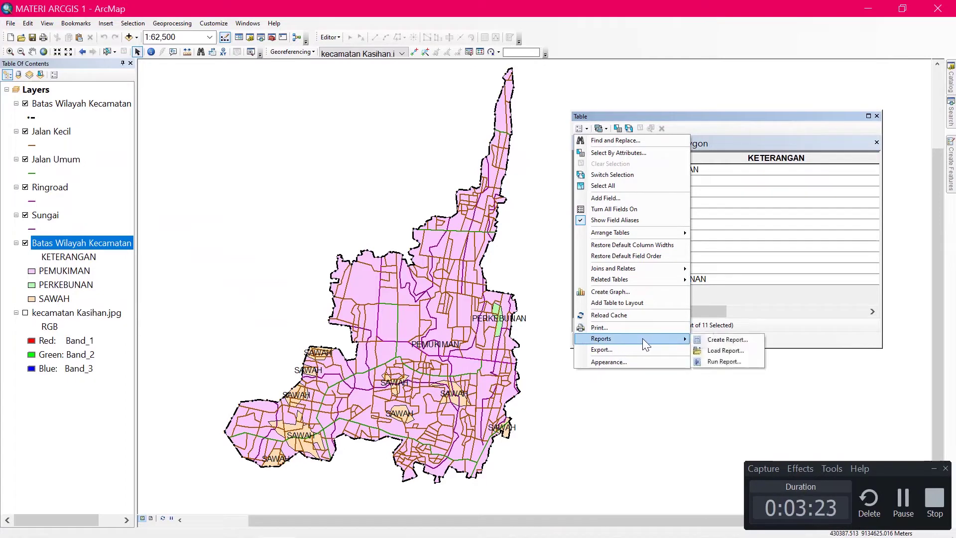
pyautogui.click(722, 343)
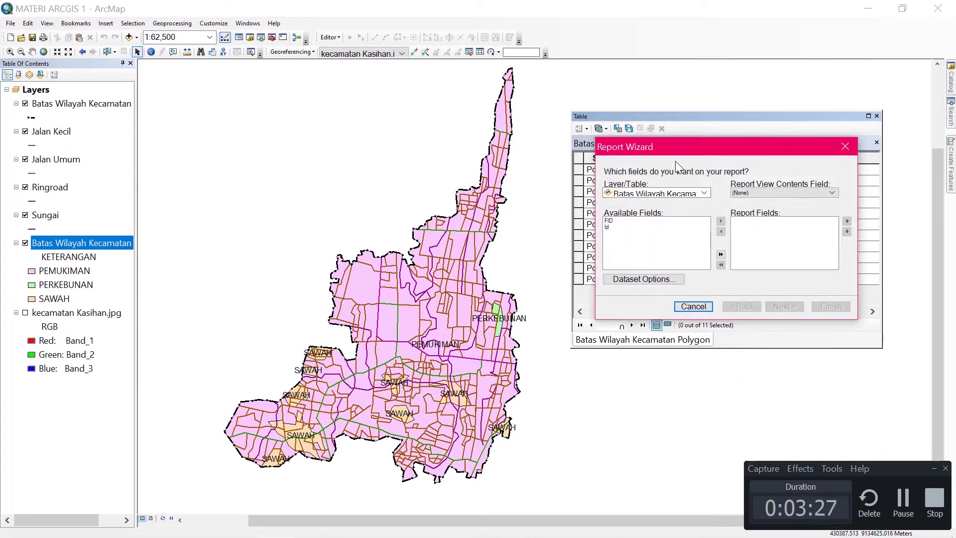
pyautogui.moveTo(682, 144); pyautogui.dragTo(606, 150)
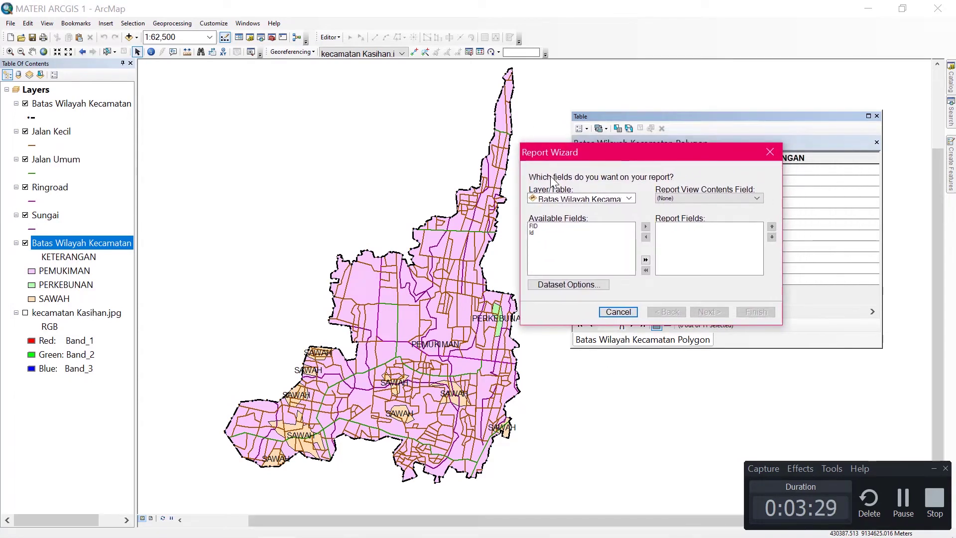
pyautogui.click(629, 198)
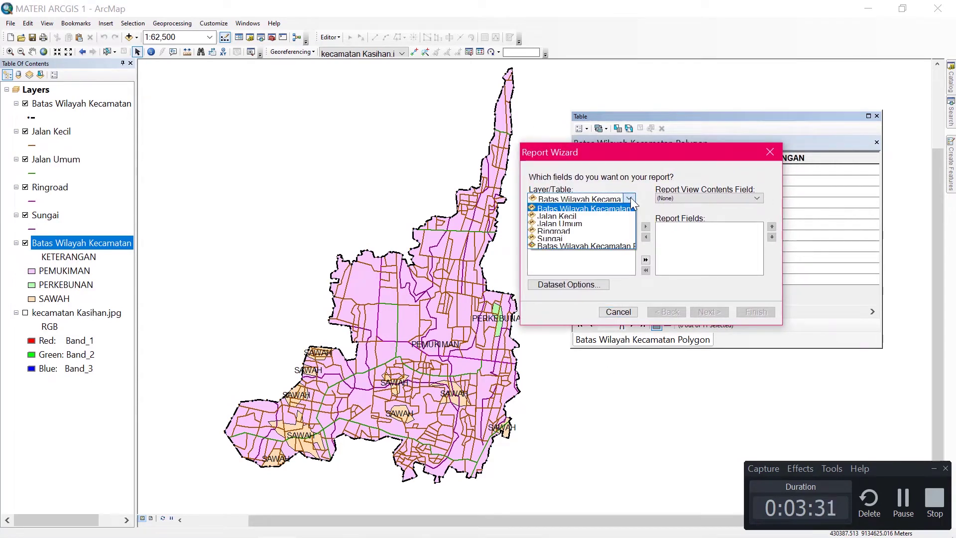
pyautogui.click(595, 247)
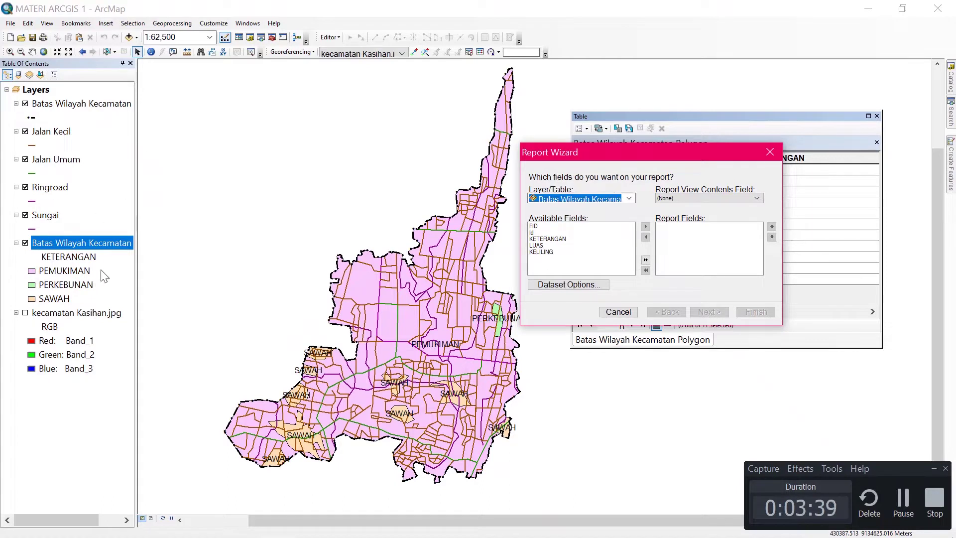
pyautogui.click(615, 199)
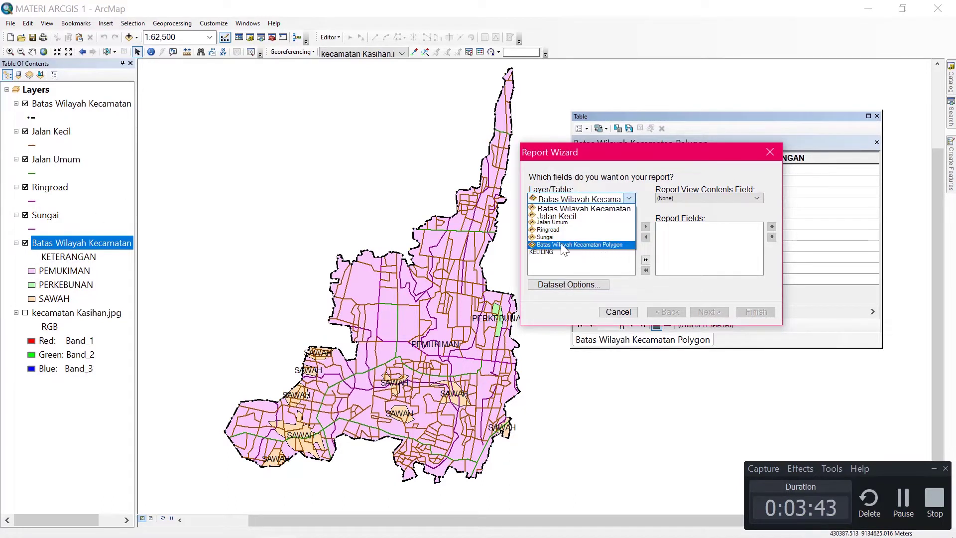
pyautogui.click(629, 198)
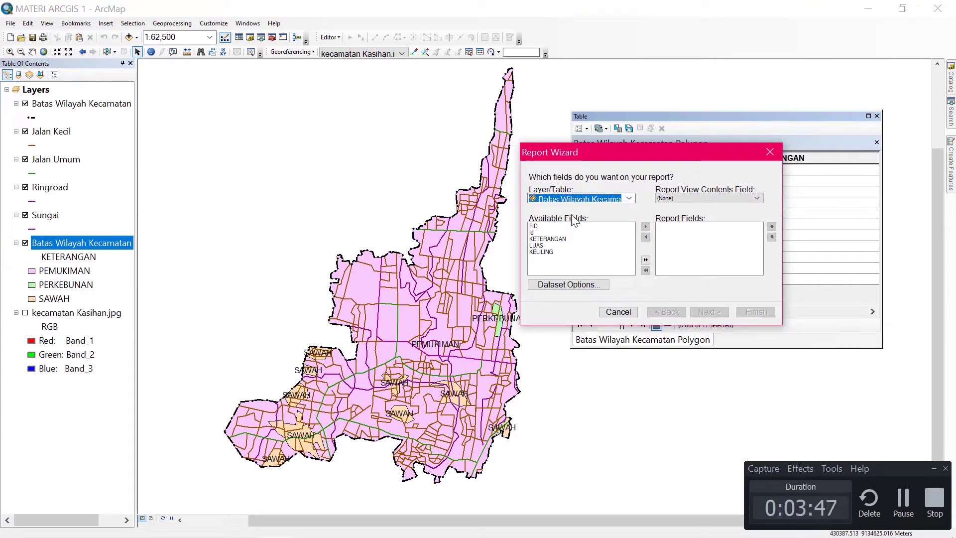
# - Add the KETERANGAN, LUAS and KELILING fields to the report and generate it
pyautogui.click(554, 239)
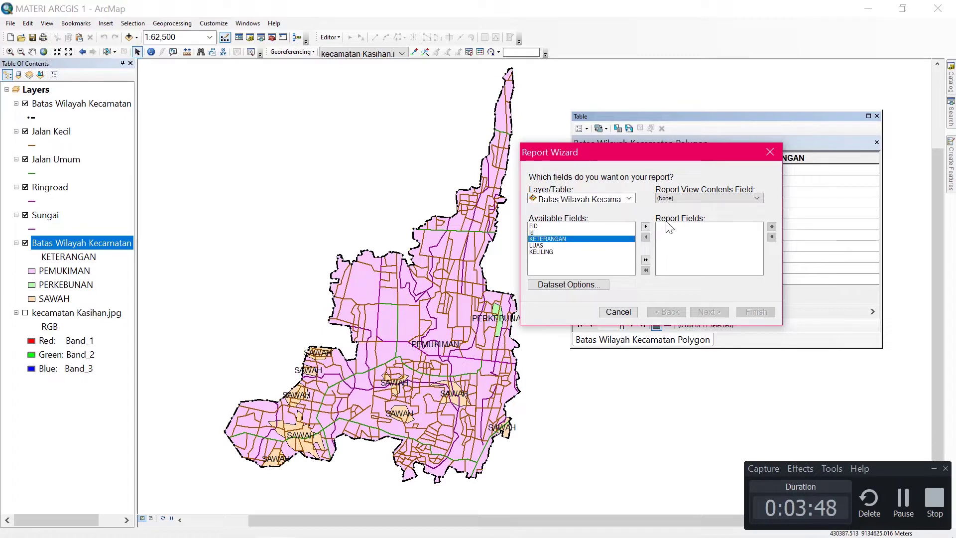
pyautogui.click(645, 227)
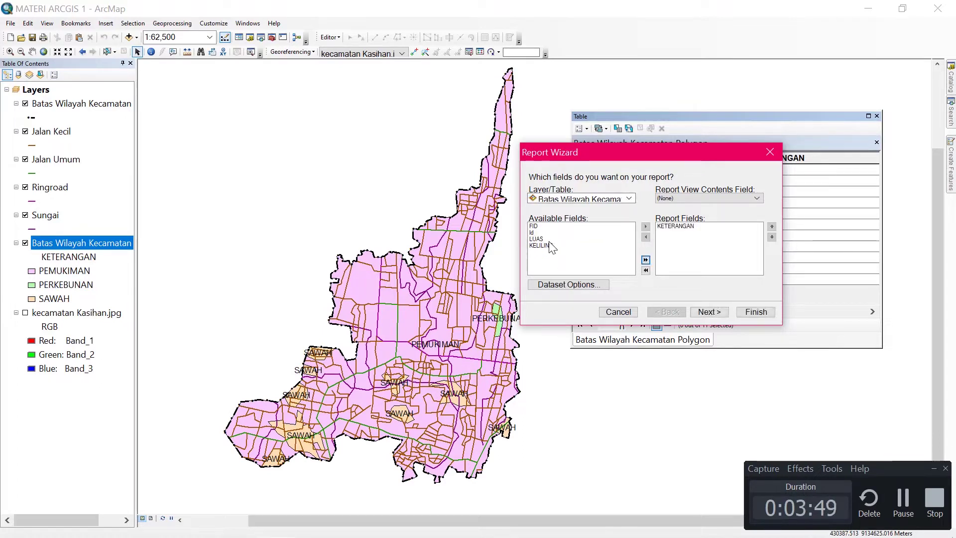
pyautogui.click(542, 240)
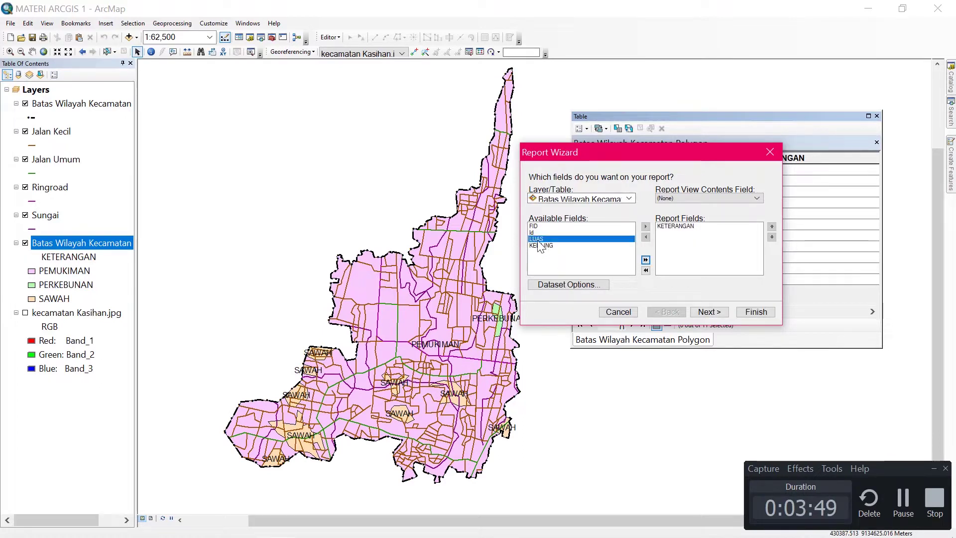
pyautogui.click(645, 227)
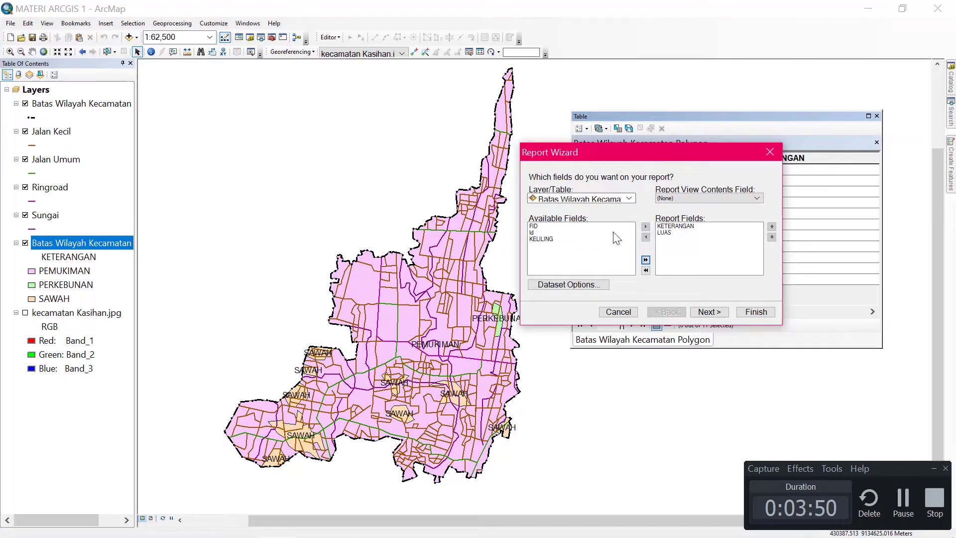
pyautogui.click(547, 240)
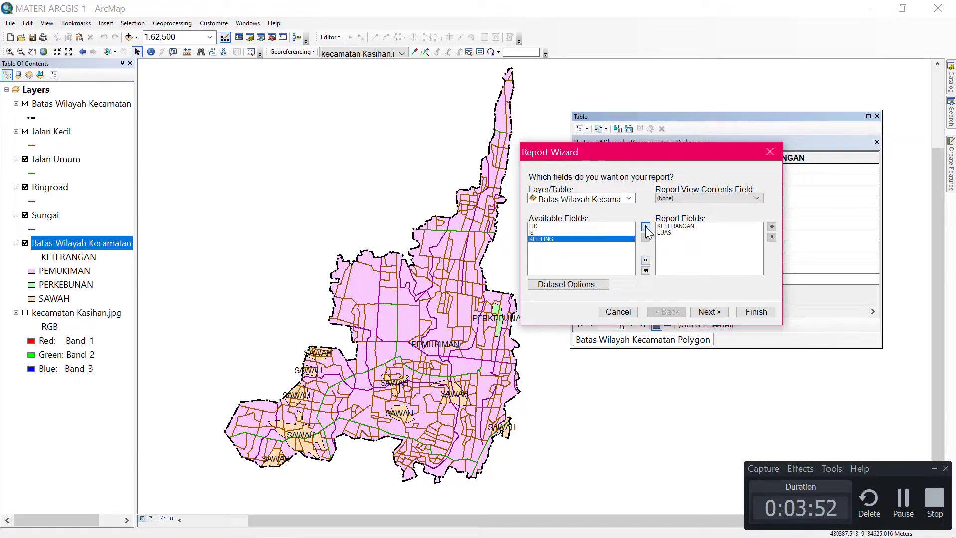
pyautogui.click(646, 228)
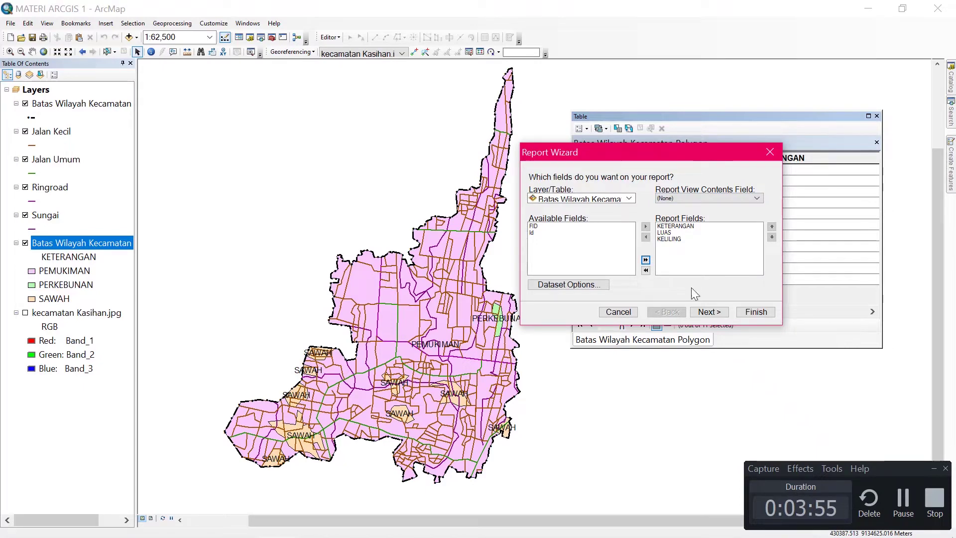
pyautogui.click(755, 312)
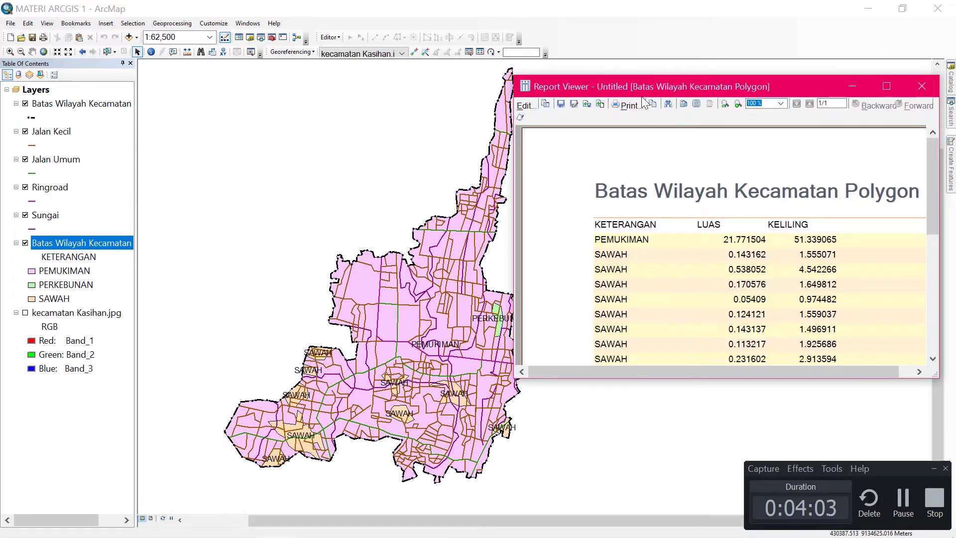
# - Open the export settings for the generated report and set the export format to Microsoft Excel (XLS)
pyautogui.moveTo(725, 88); pyautogui.dragTo(582, 88)
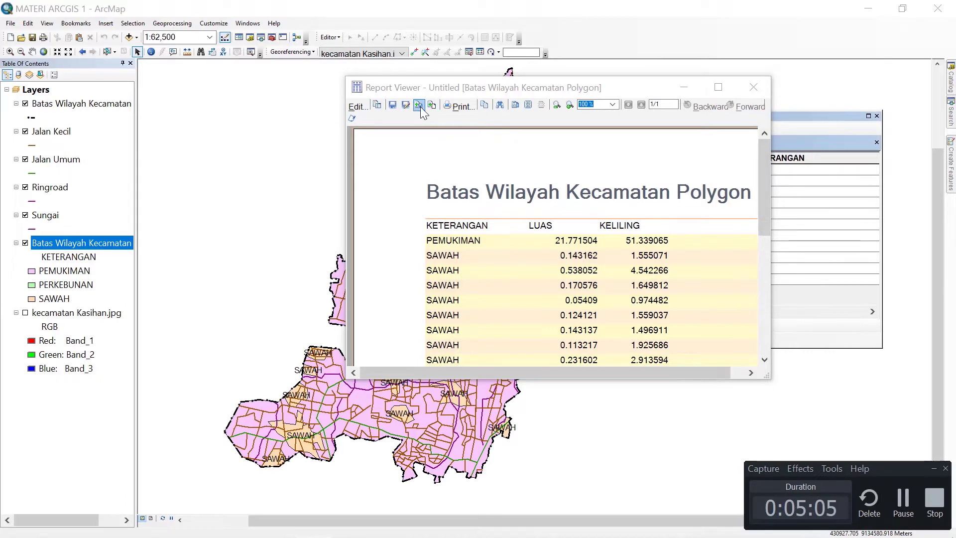
pyautogui.click(420, 107)
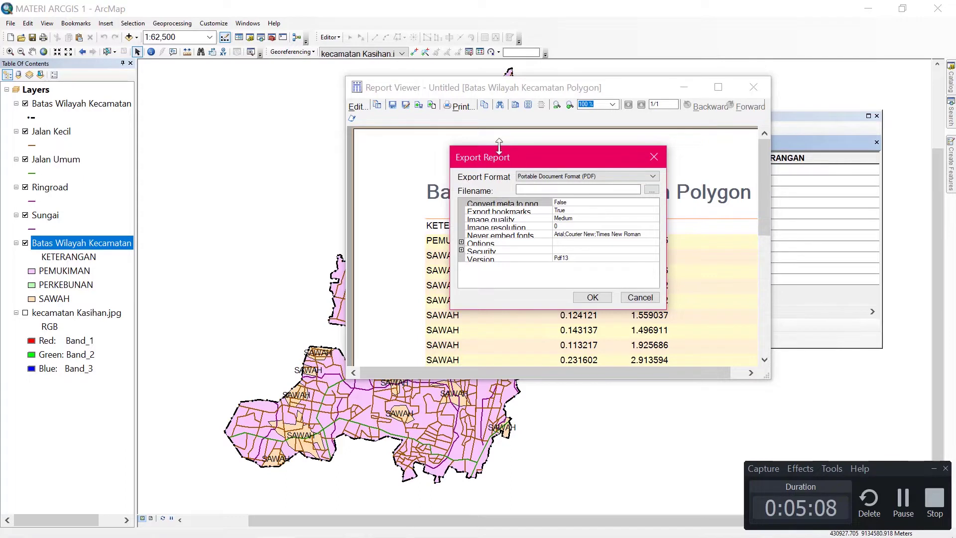
pyautogui.click(641, 176)
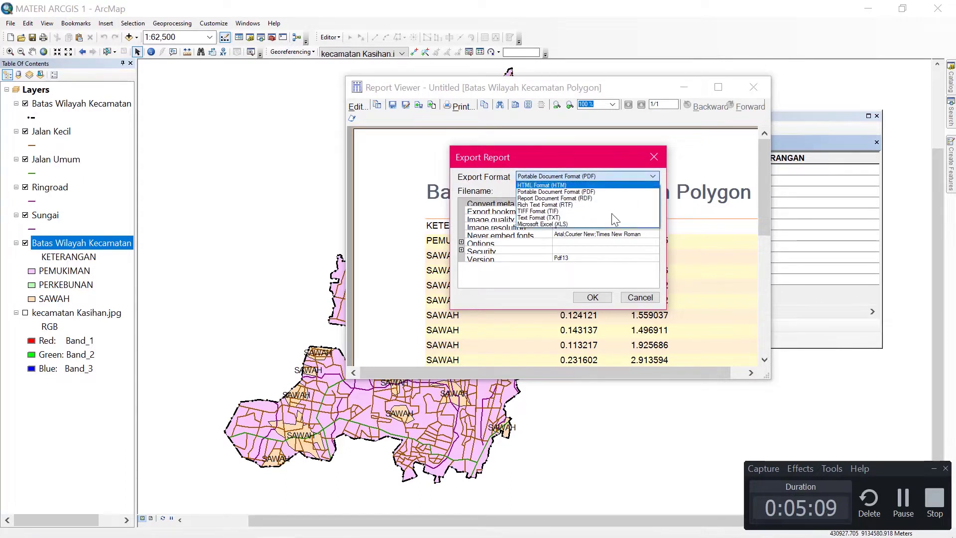
pyautogui.click(580, 237)
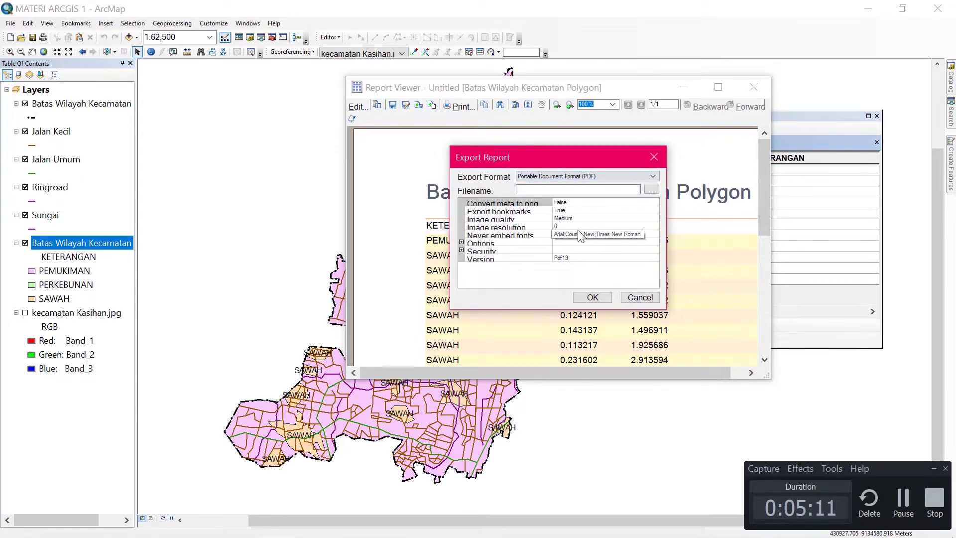
pyautogui.click(612, 177)
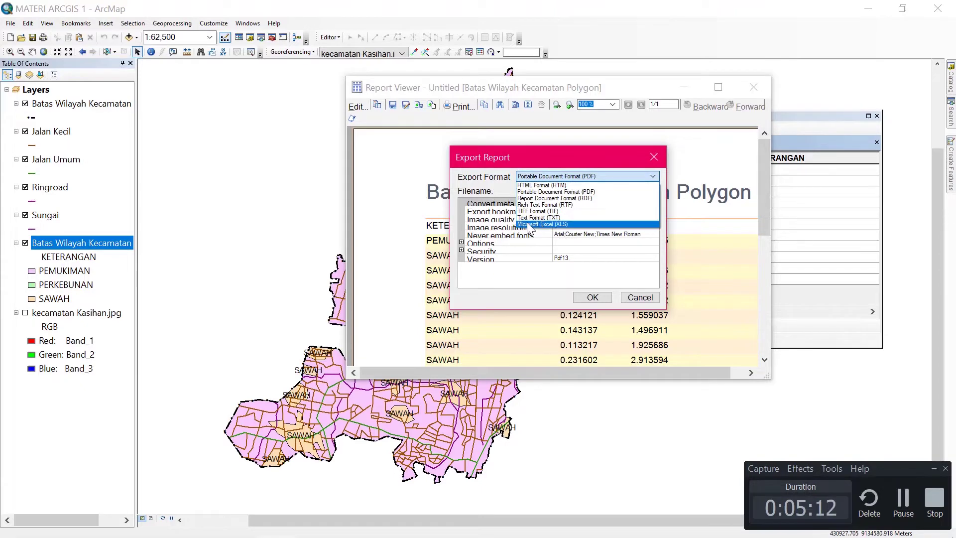
pyautogui.click(529, 224)
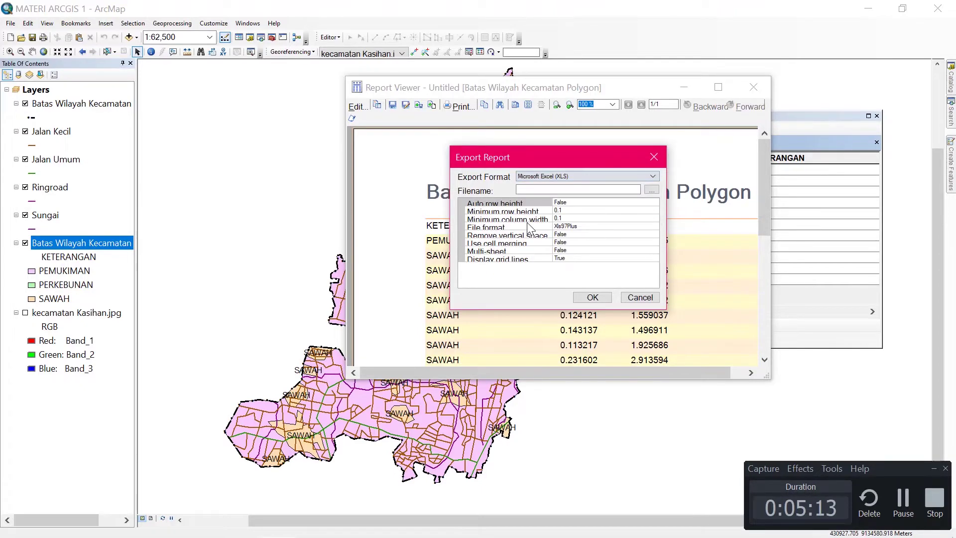
# - Browse to the Kecamatan Kasihan 1 folder inside ASIStEN PRAKTIKUM GEOMATIKA's Video Materi folder as the destination for the exported report
pyautogui.click(651, 190)
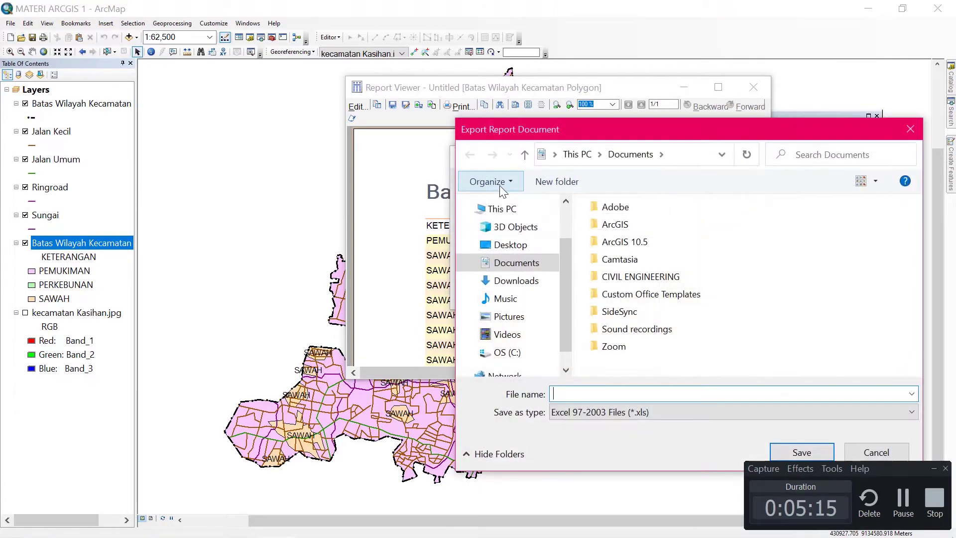
pyautogui.doubleClick(645, 279)
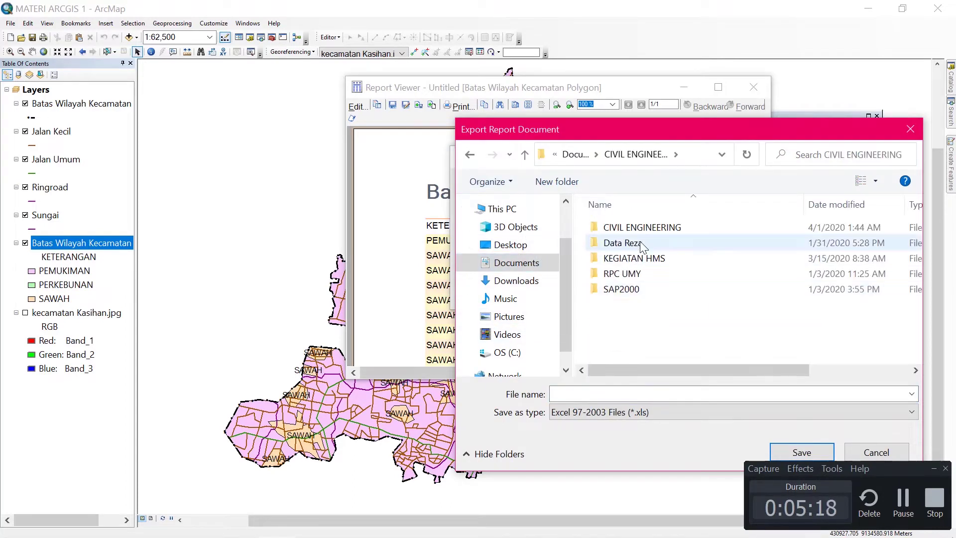
pyautogui.doubleClick(641, 228)
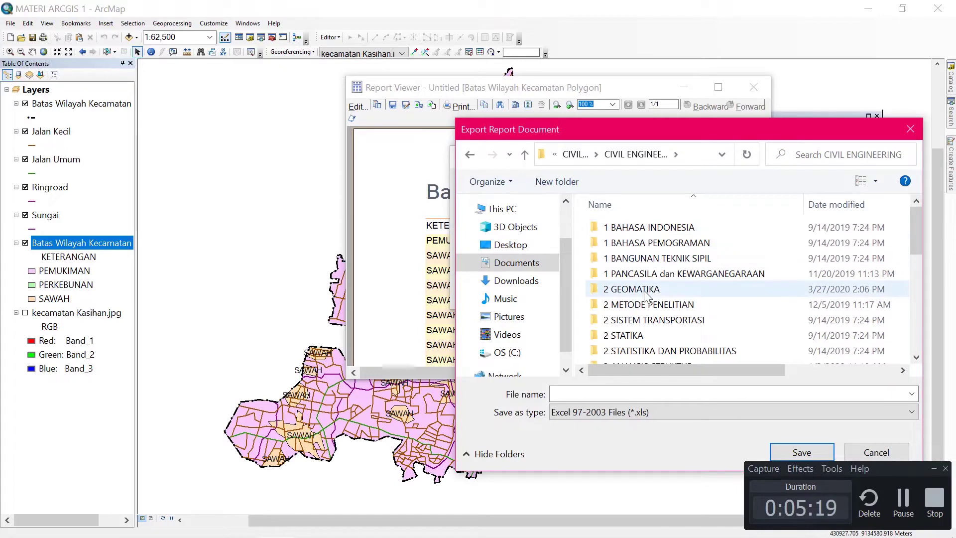
pyautogui.scroll(-8, 646, 295)
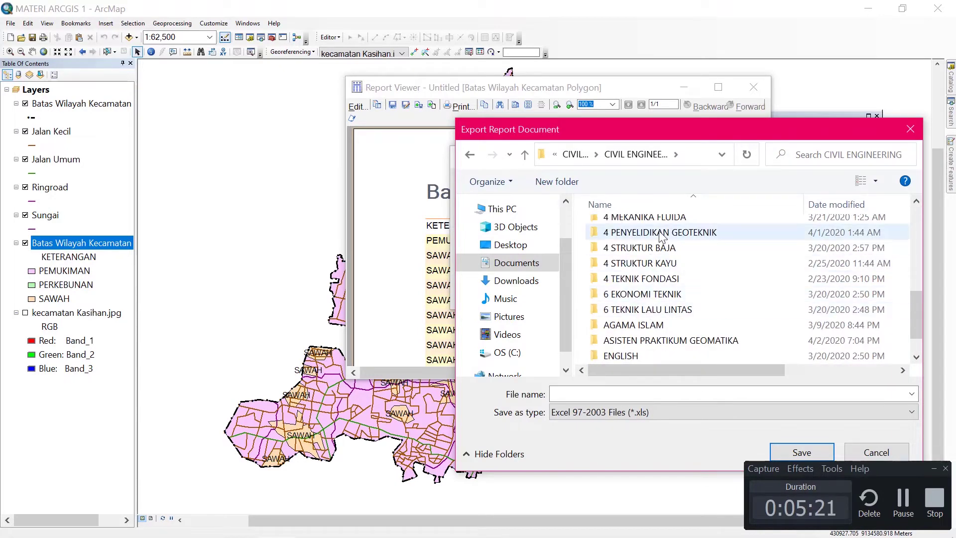
pyautogui.doubleClick(649, 341)
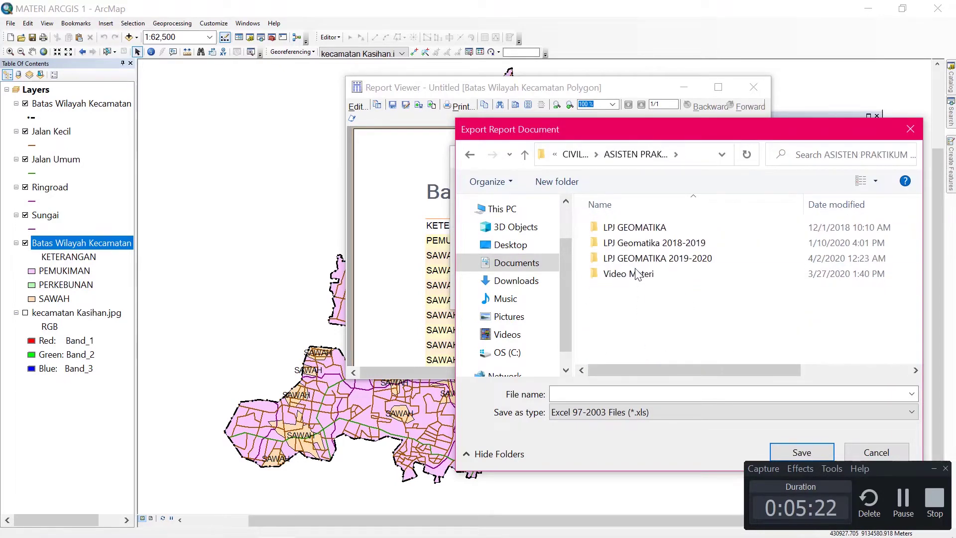
pyautogui.doubleClick(630, 277)
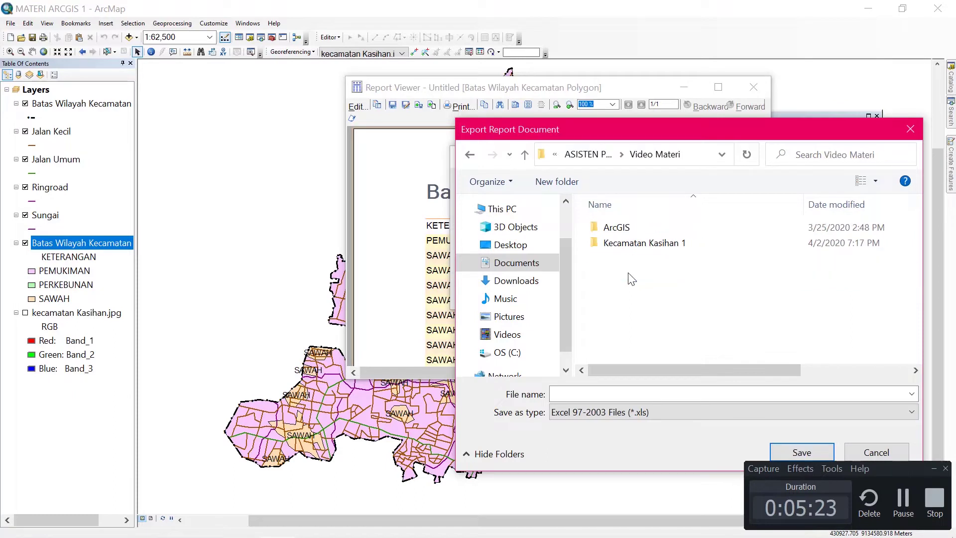
pyautogui.doubleClick(631, 244)
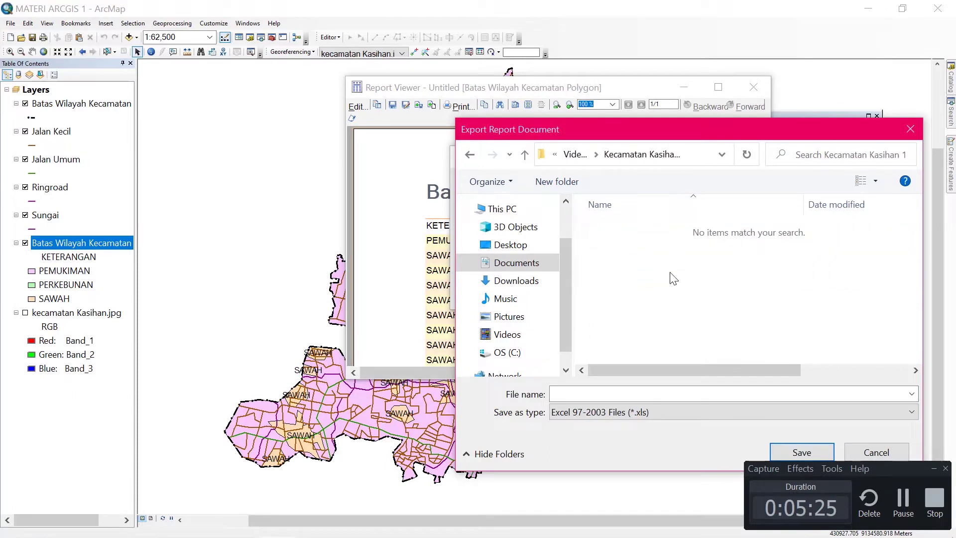
# - Name the export file DATA KECAMATAN KASIHAN, replace the existing file of that name, and export the report
pyautogui.click(575, 389)
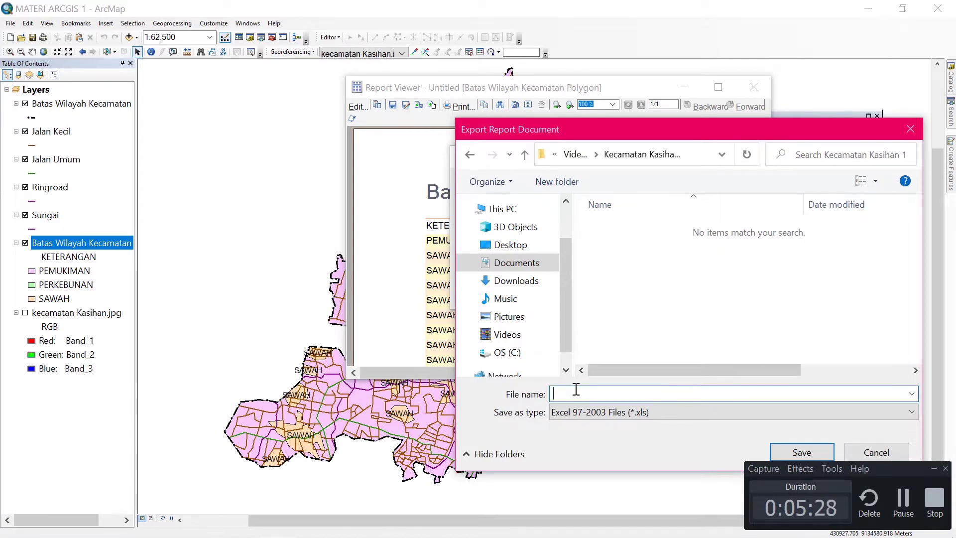
pyautogui.write('DATA')
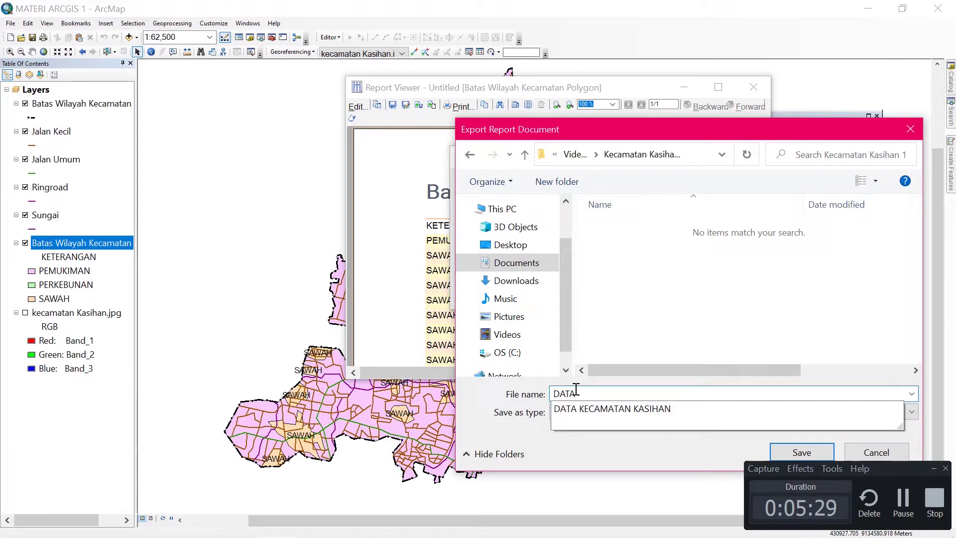
pyautogui.click(595, 411)
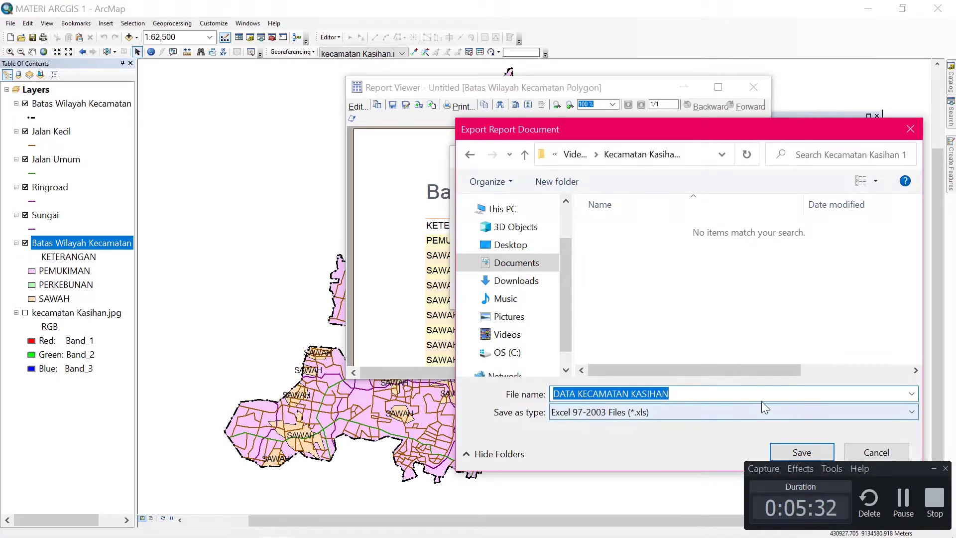
pyautogui.click(787, 454)
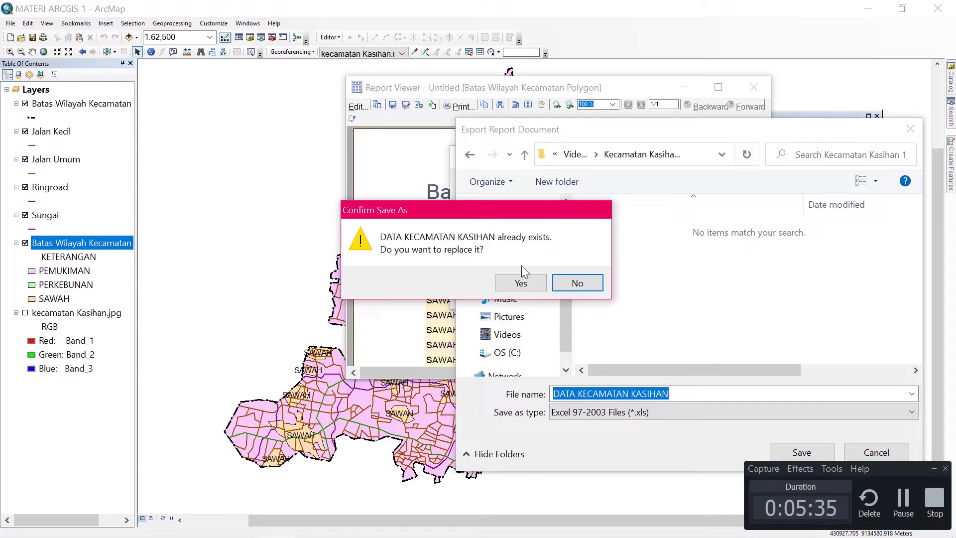
pyautogui.click(520, 284)
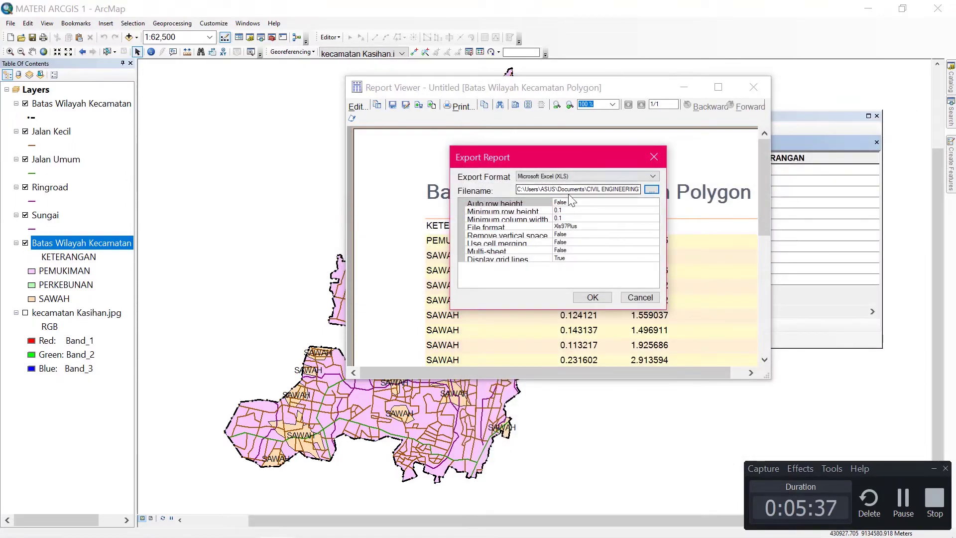
pyautogui.click(592, 298)
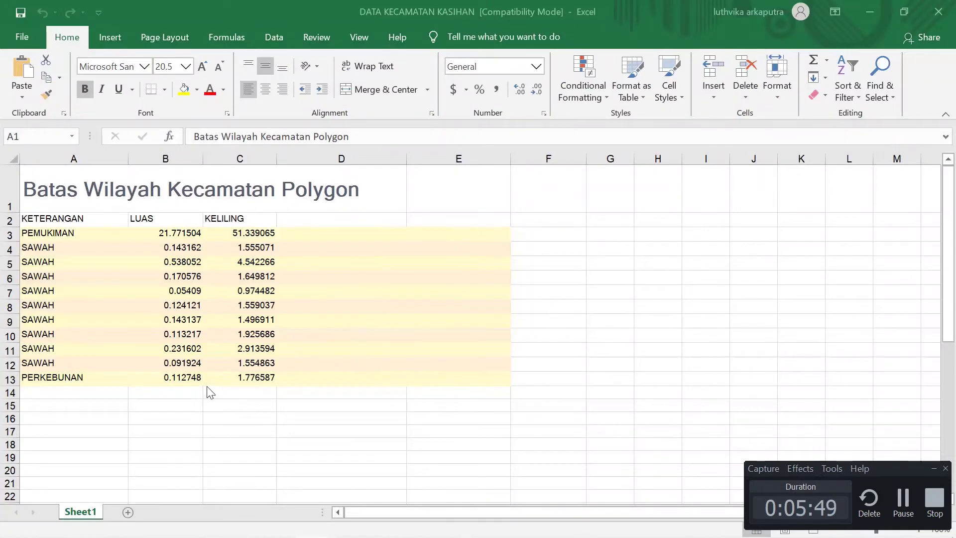
# - In Excel, examine the KETERANGAN, LUAS and KELILING columns of the exported DATA KECAMATAN KASIHAN workbook
pyautogui.scroll(-1, 204, 386)
pyautogui.scroll(1, 192, 366)
pyautogui.click(113, 274)
pyautogui.click(119, 245)
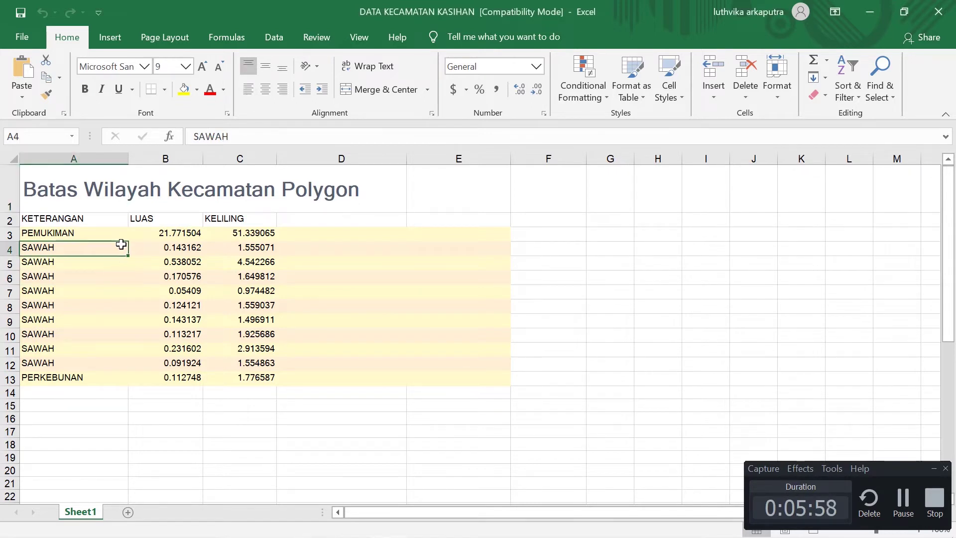
pyautogui.click(139, 243)
pyautogui.click(149, 304)
pyautogui.click(153, 373)
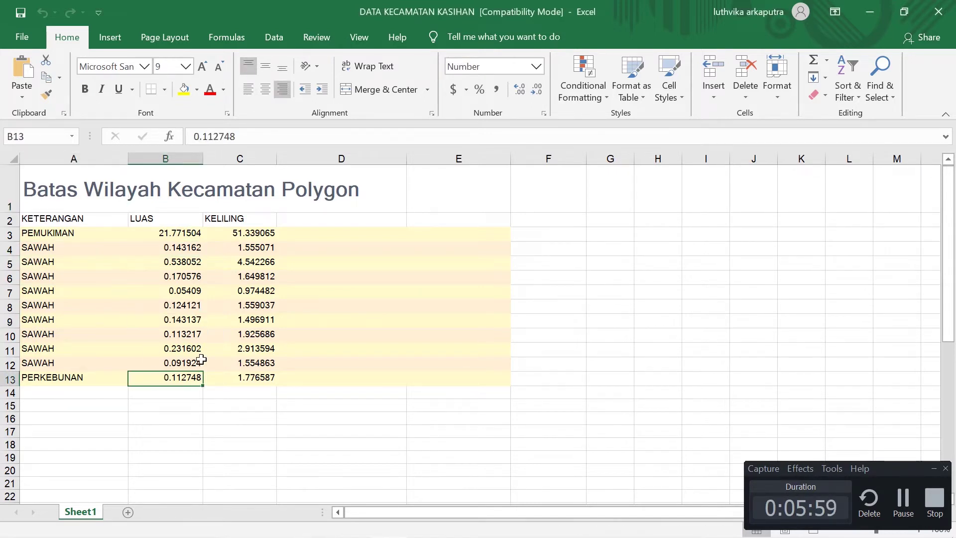
pyautogui.click(247, 266)
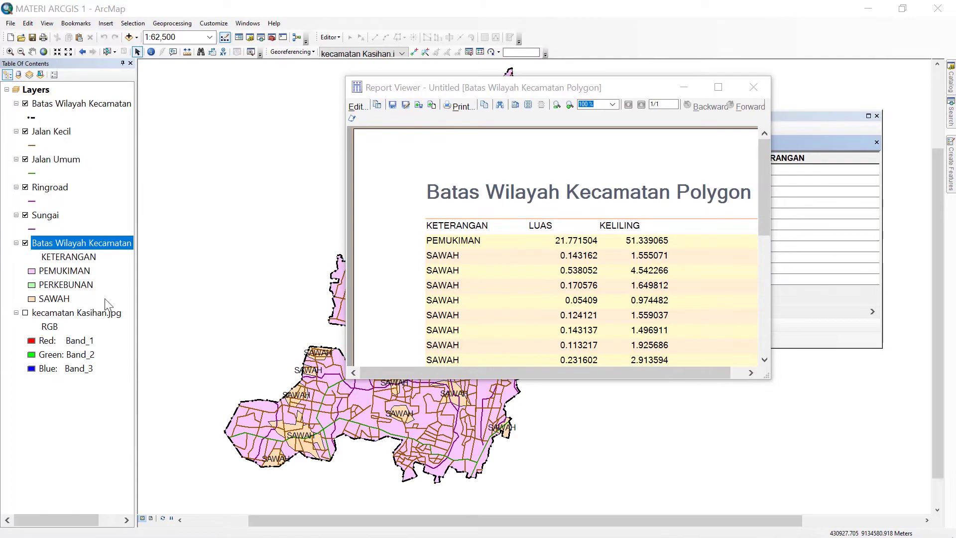
# - Back in ArcMap, close the report without saving its layout and close the polygon layer's attribute table
pyautogui.click(753, 87)
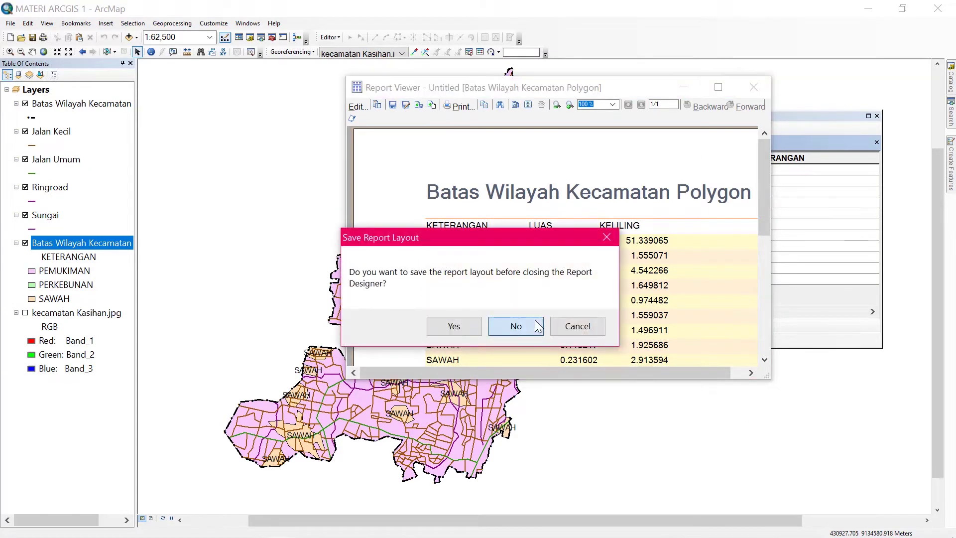
pyautogui.click(516, 324)
pyautogui.click(877, 116)
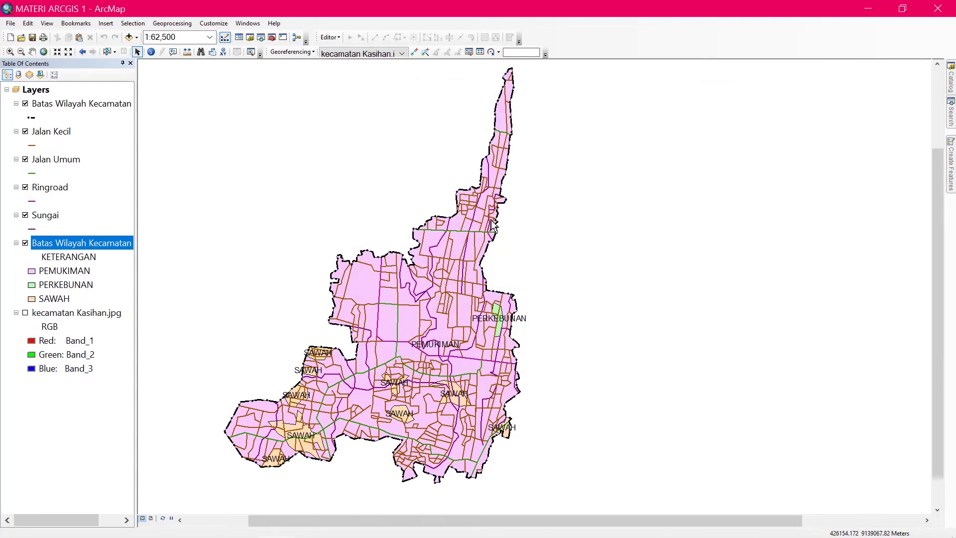
# - Open the attribute table of the Jalan Kecil layer and look through its records
pyautogui.click(48, 134)
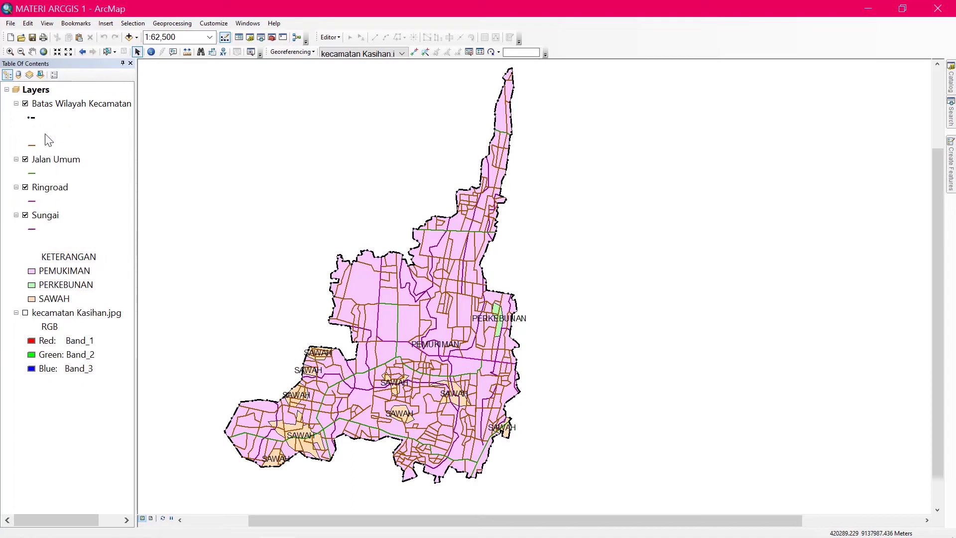
pyautogui.rightClick(47, 134)
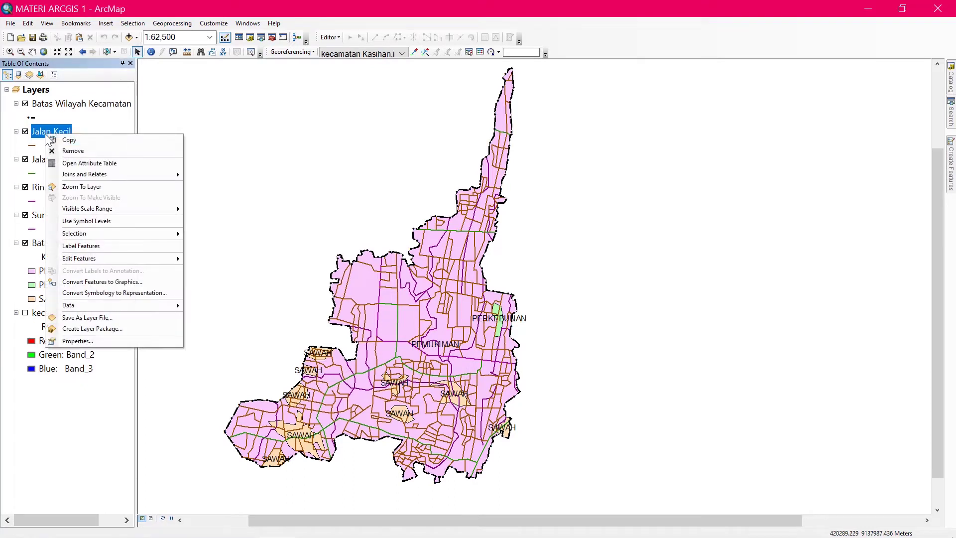
pyautogui.click(94, 164)
pyautogui.scroll(-4, 672, 267)
pyautogui.scroll(-20, 671, 265)
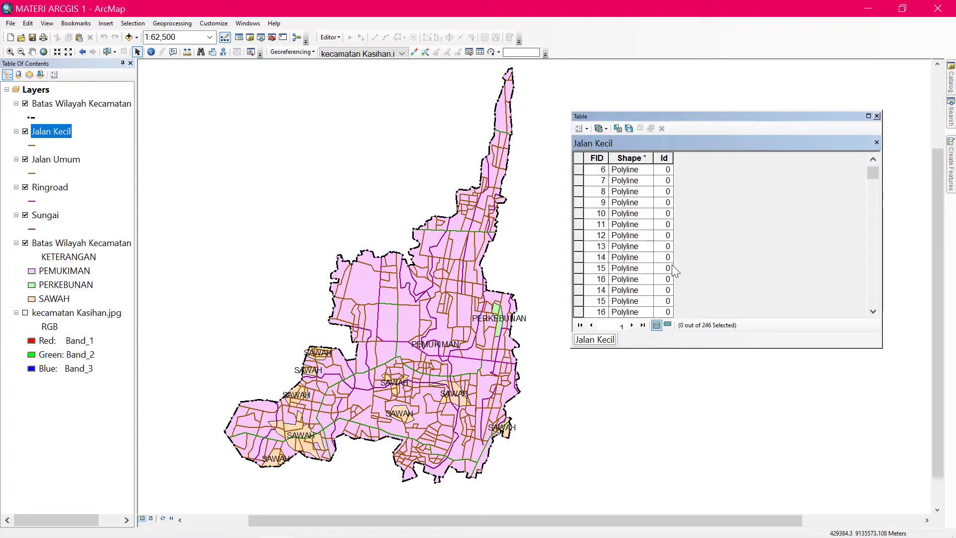
pyautogui.scroll(-20, 675, 265)
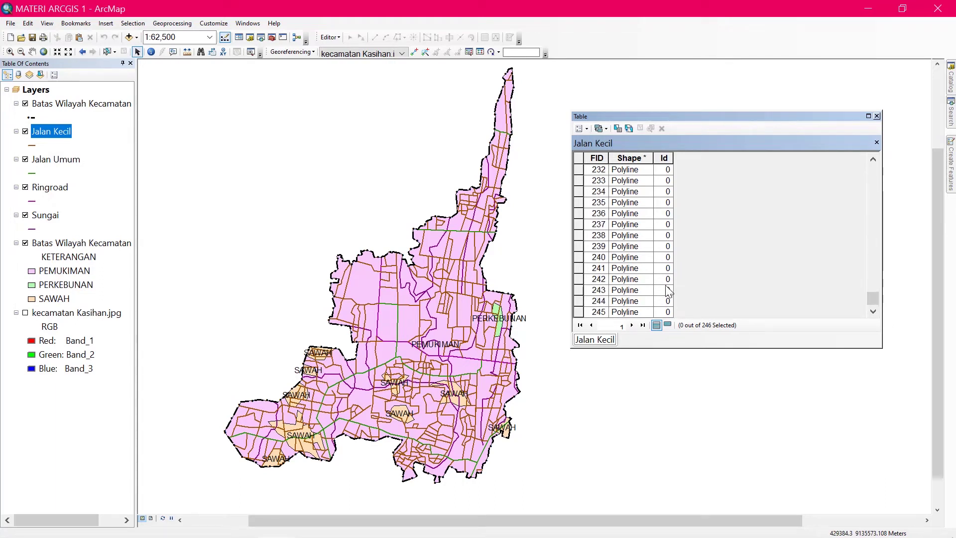
pyautogui.scroll(20, 672, 267)
pyautogui.scroll(20, 671, 267)
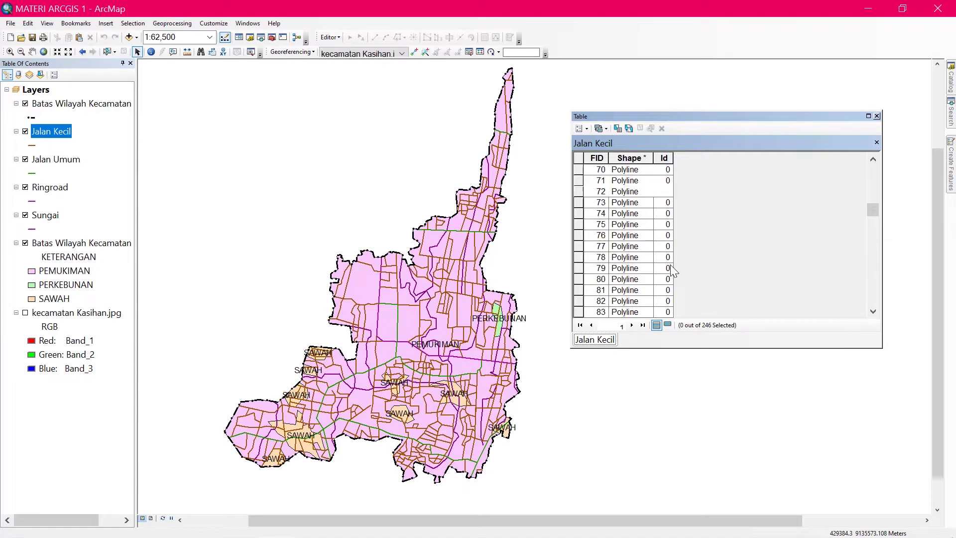
# - Add a field named PANJANG of type Double to the Jalan Kecil attribute table
pyautogui.click(578, 129)
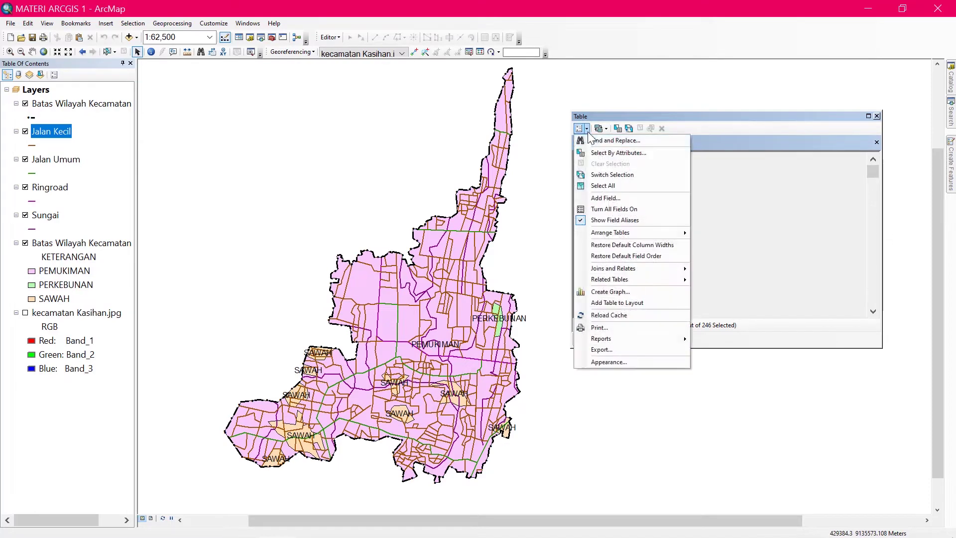
pyautogui.click(607, 197)
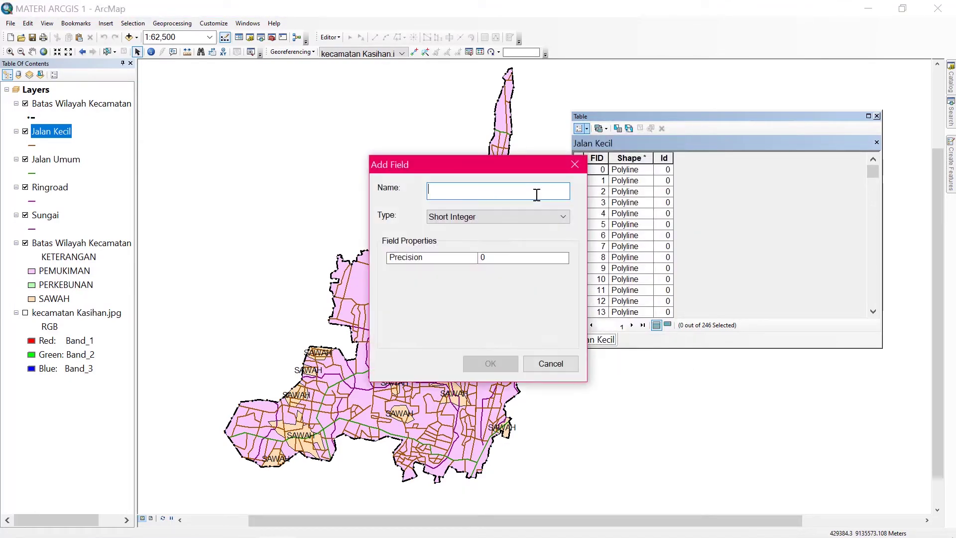
pyautogui.click(474, 193)
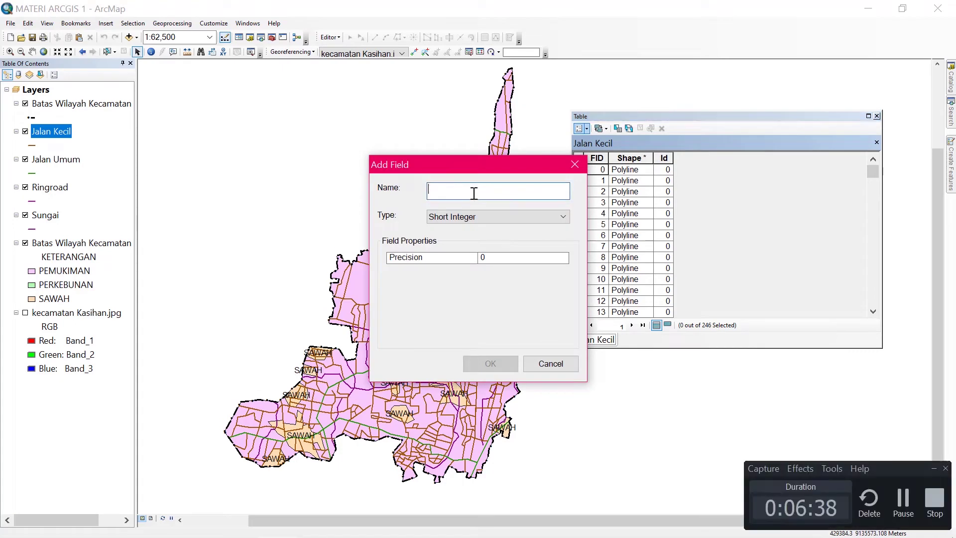
pyautogui.write('PA')
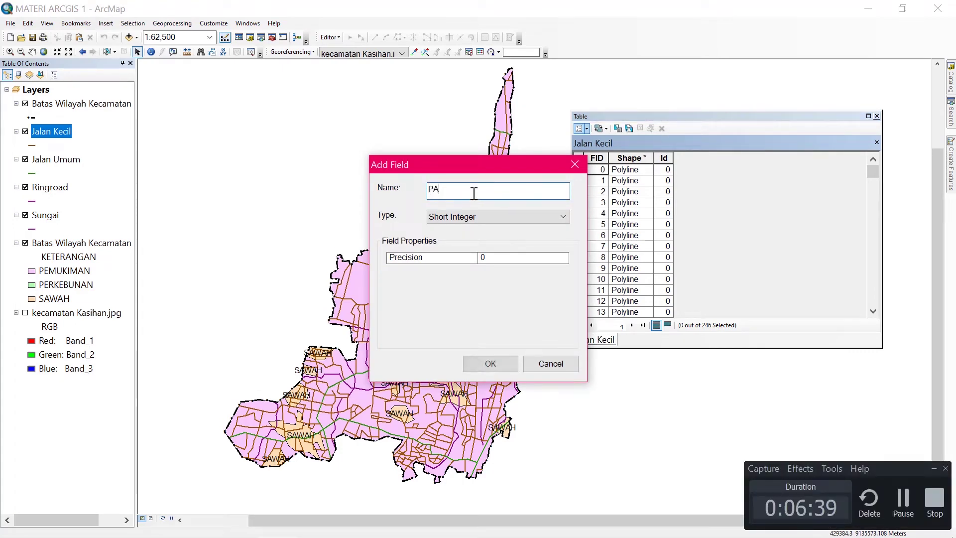
pyautogui.write('NJANG')
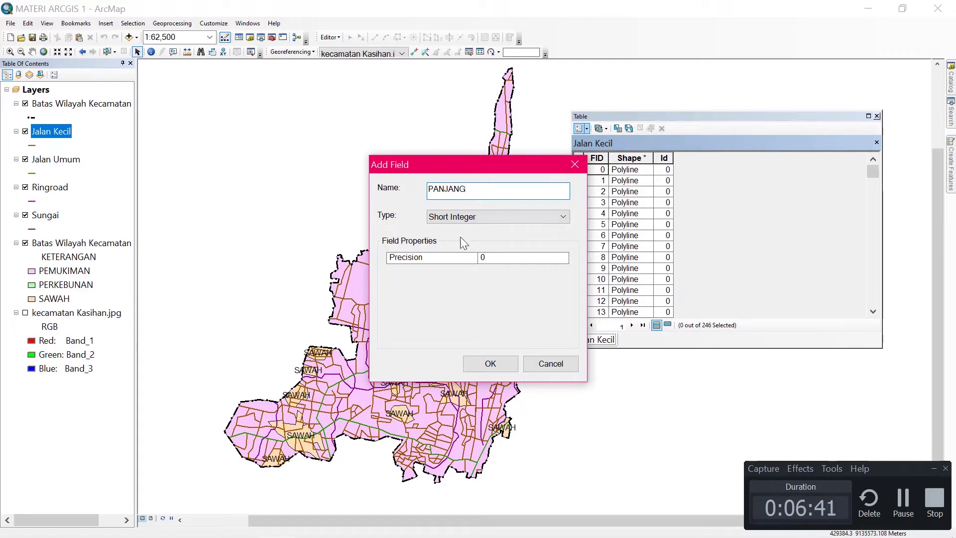
pyautogui.click(481, 216)
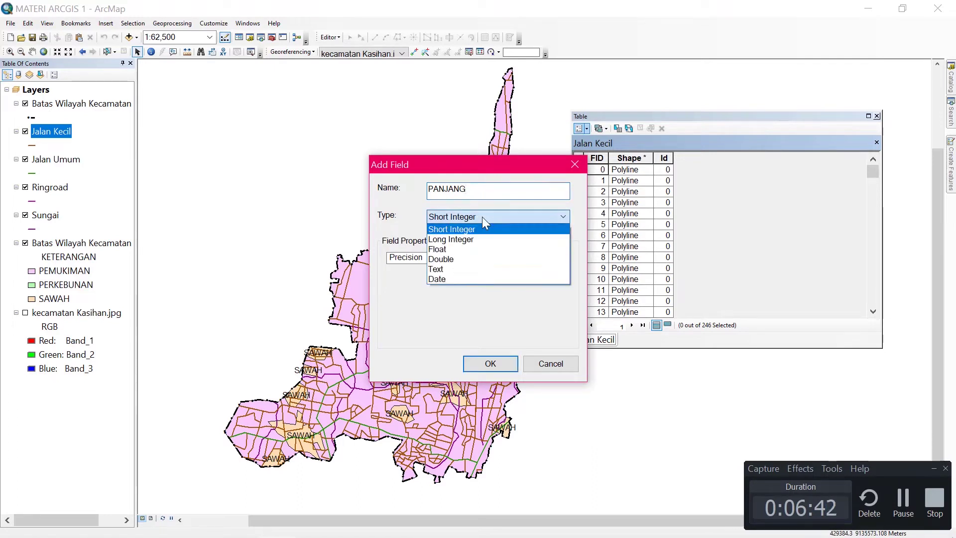
pyautogui.click(450, 258)
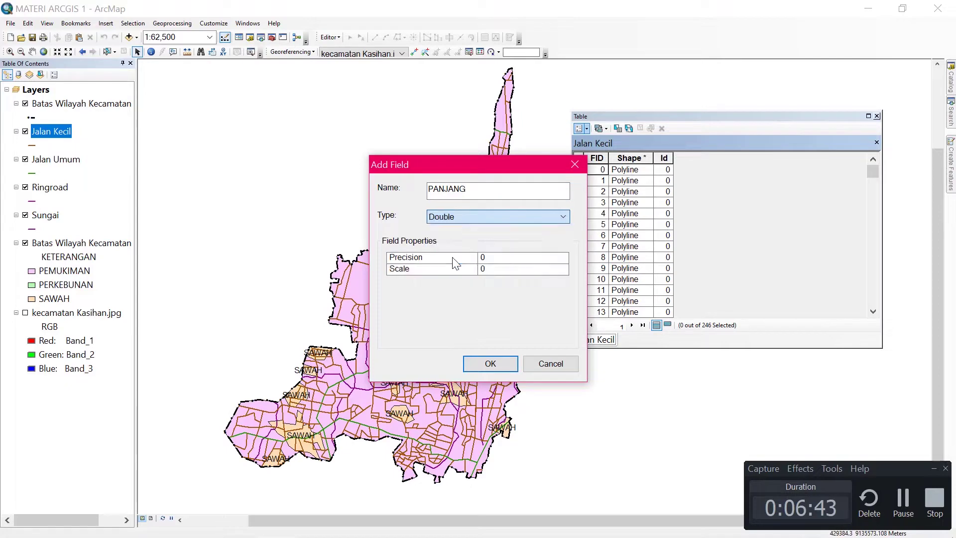
pyautogui.click(490, 363)
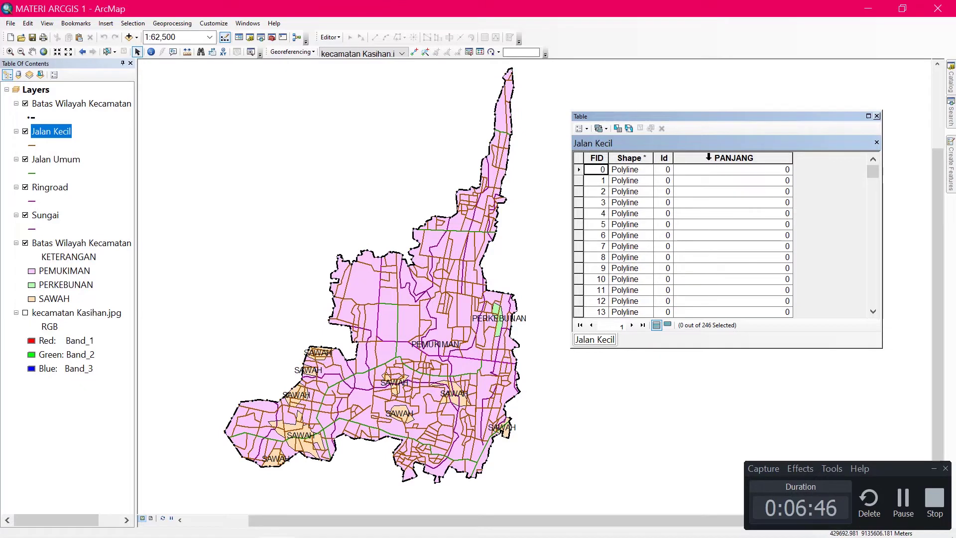
# - Calculate the PANJANG field of Jalan Kecil as Length in Kilometers, using the data source's coordinate system, and look through the results
pyautogui.click(709, 157)
pyautogui.rightClick(710, 156)
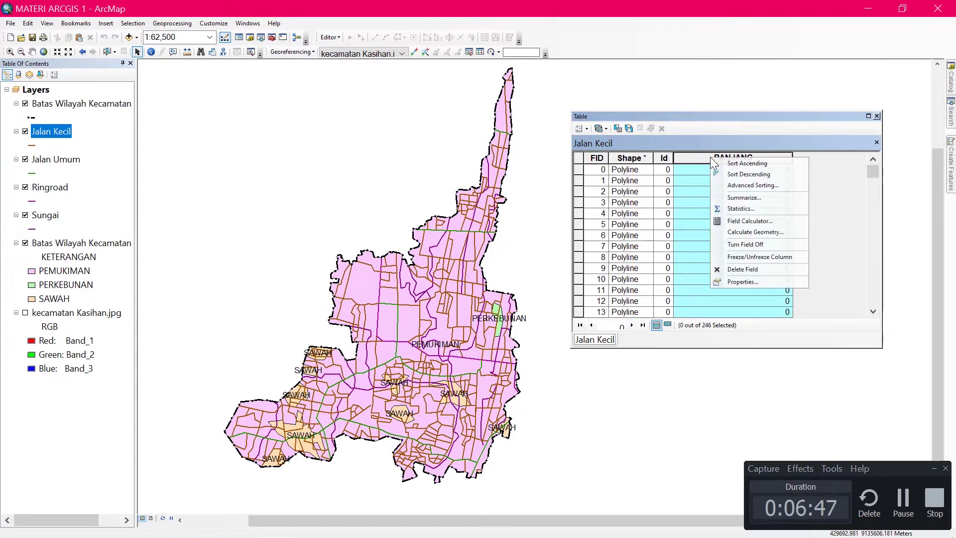
pyautogui.click(752, 232)
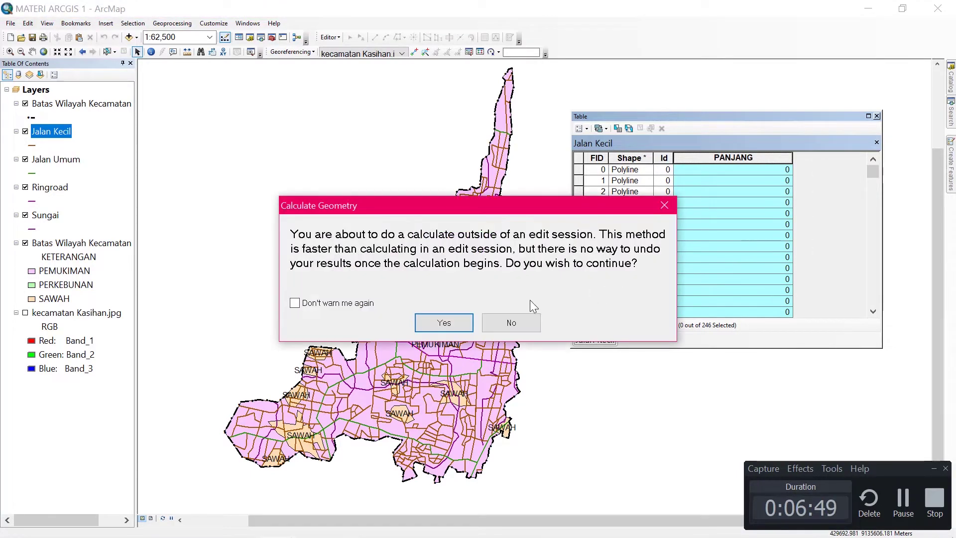
pyautogui.click(428, 322)
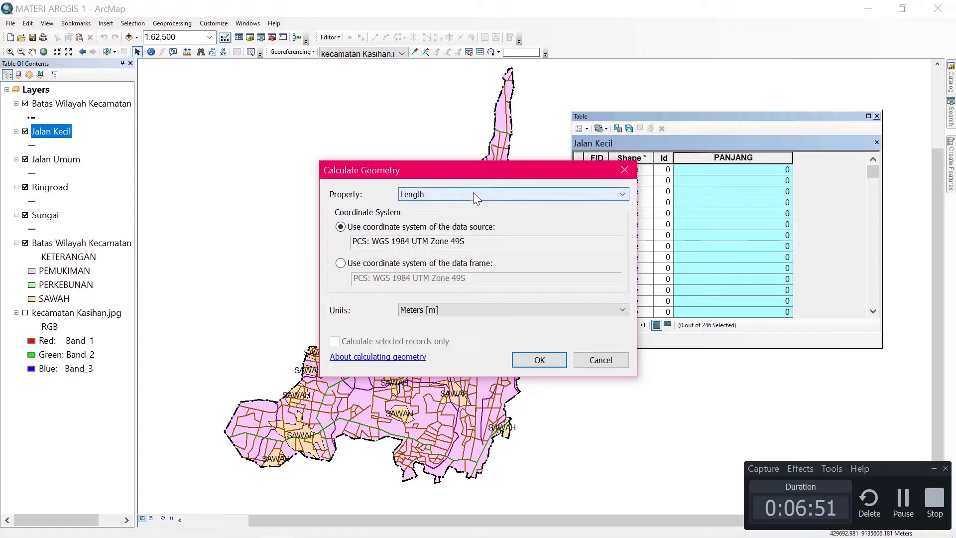
pyautogui.click(433, 307)
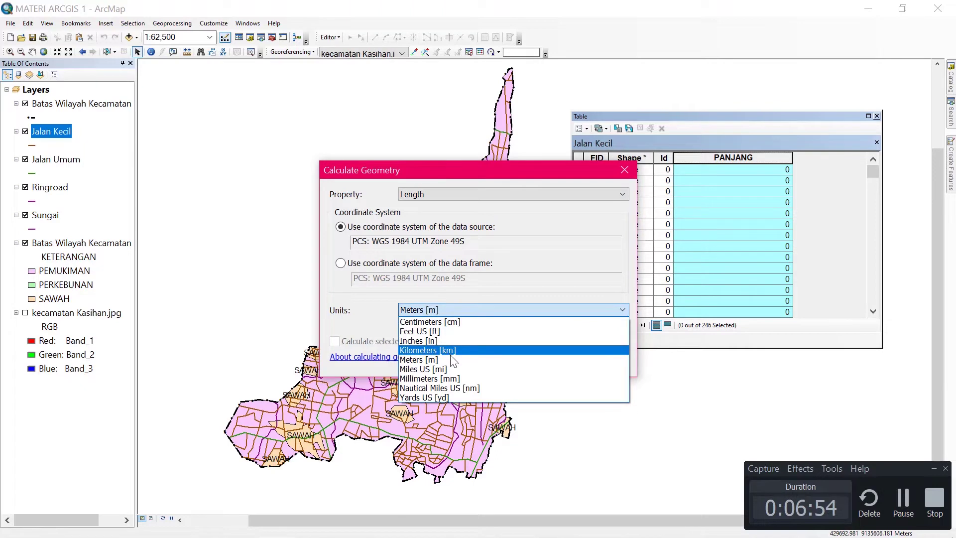
pyautogui.click(451, 352)
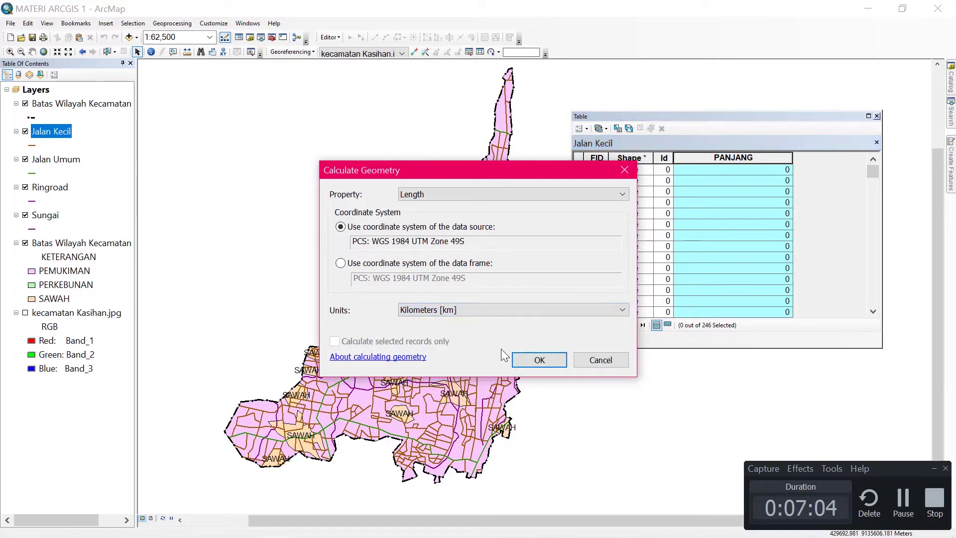
pyautogui.click(536, 369)
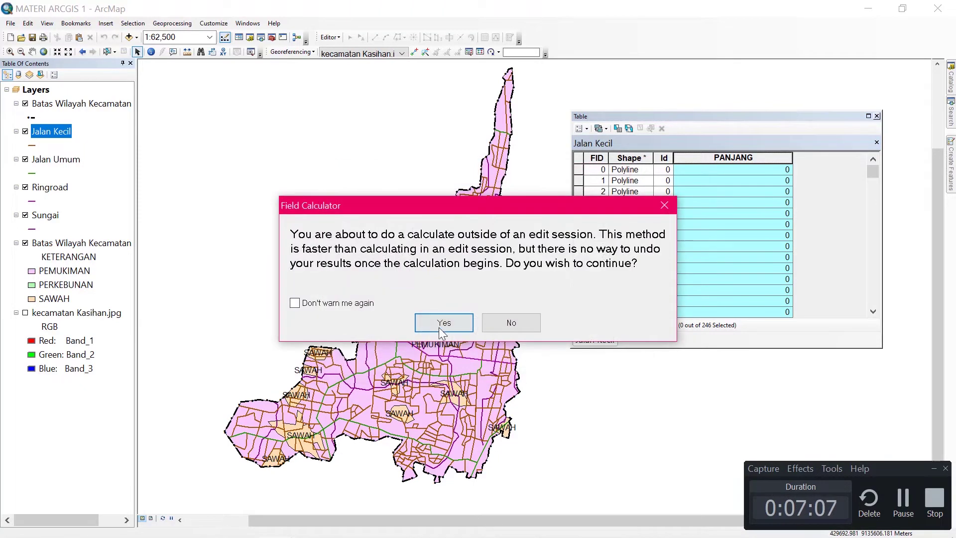
pyautogui.click(443, 326)
pyautogui.scroll(-10, 856, 208)
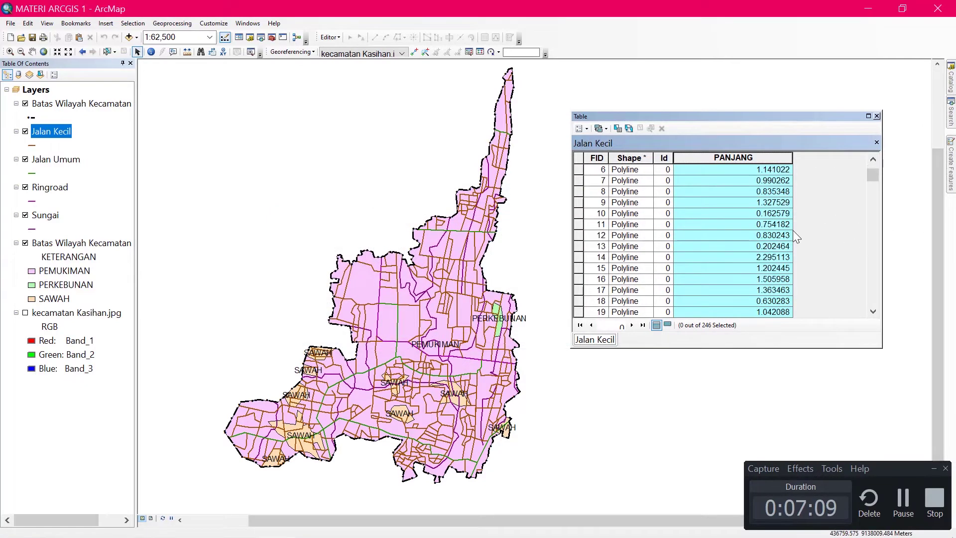
pyautogui.scroll(-20, 774, 239)
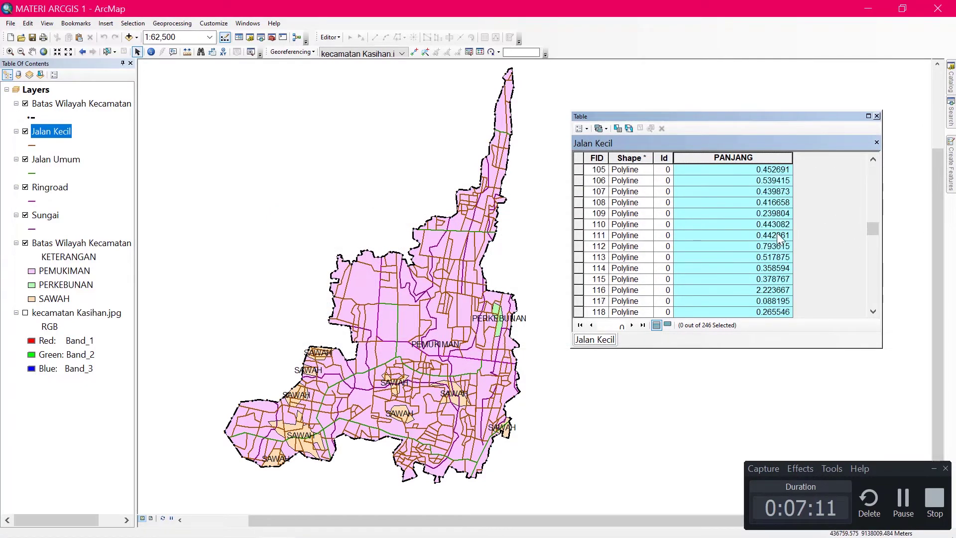
pyautogui.scroll(20, 778, 234)
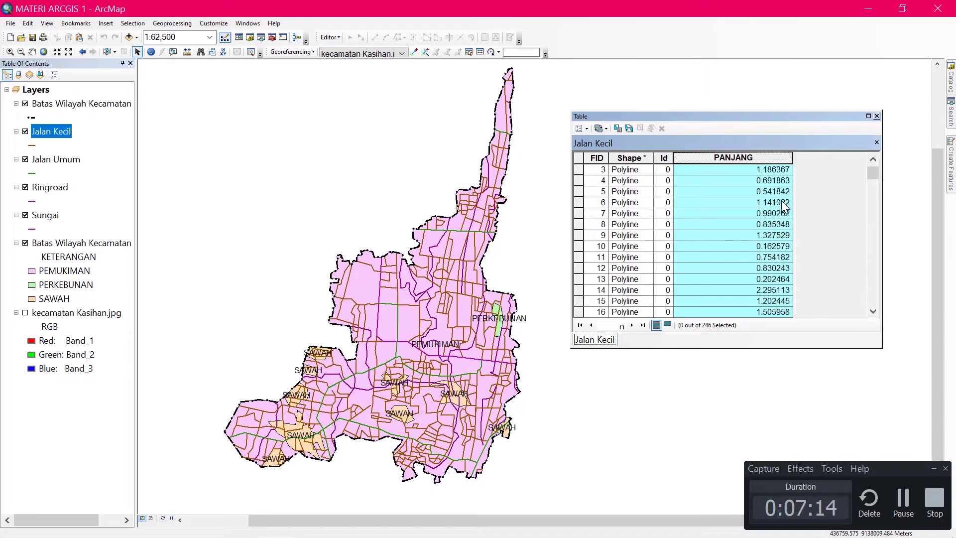
# - Create a report from the Jalan Kecil layer containing only the PANJANG field
pyautogui.click(584, 130)
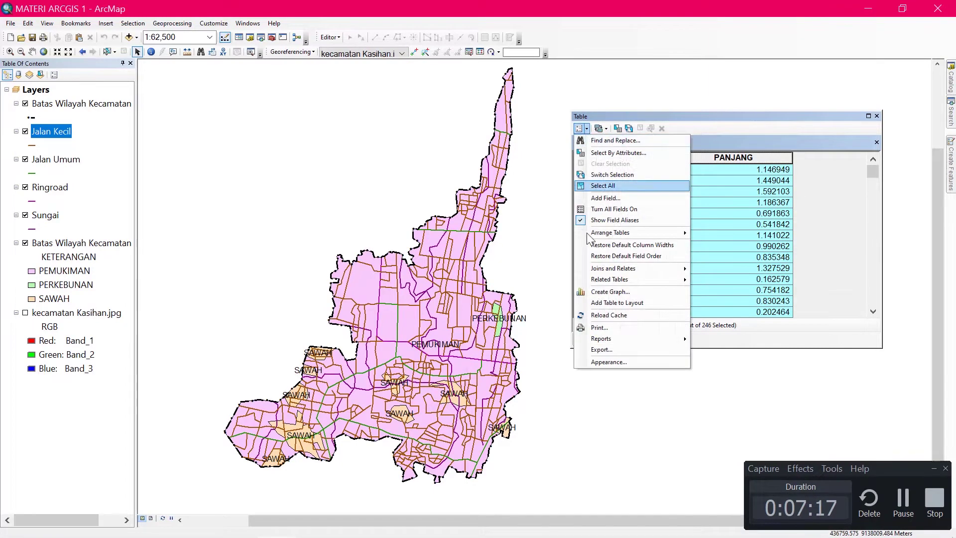
pyautogui.click(591, 360)
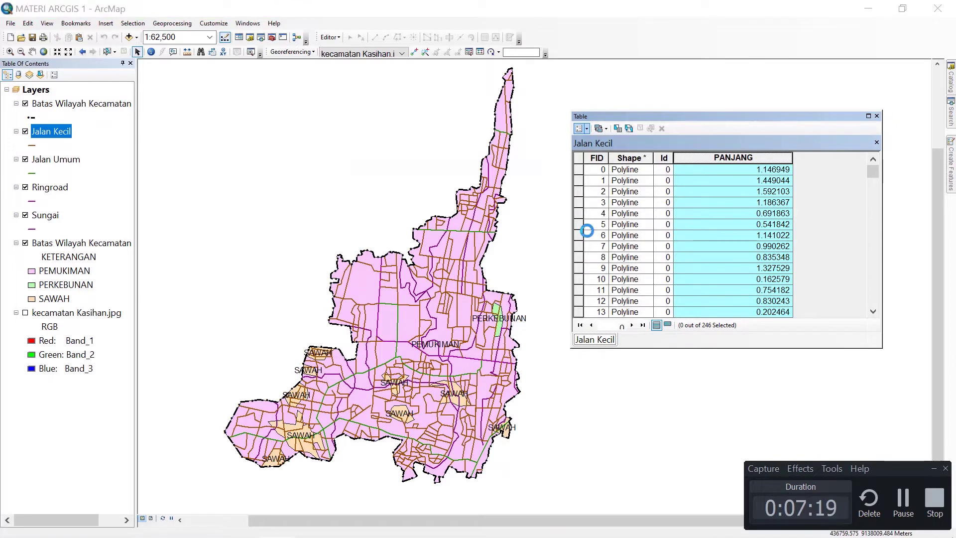
pyautogui.click(581, 128)
pyautogui.moveTo(672, 338)
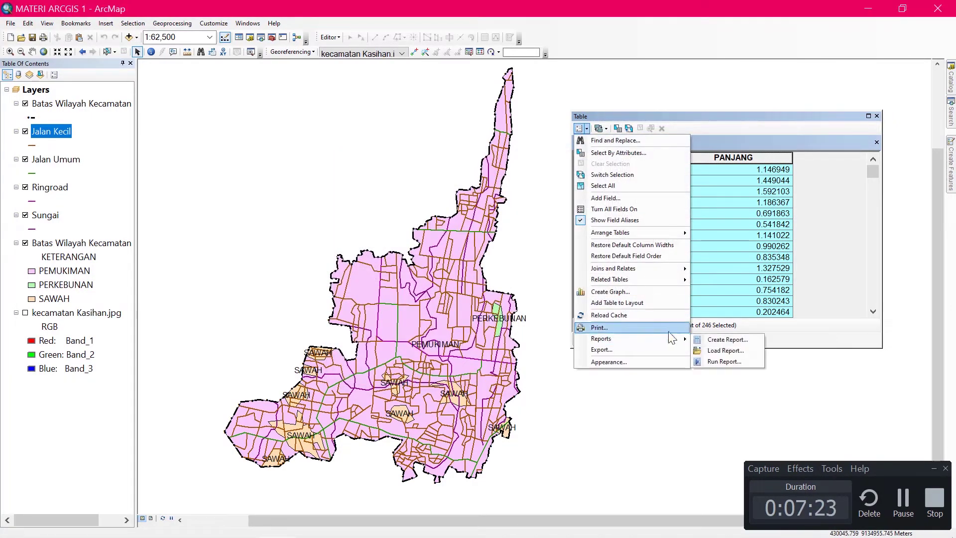
pyautogui.click(719, 339)
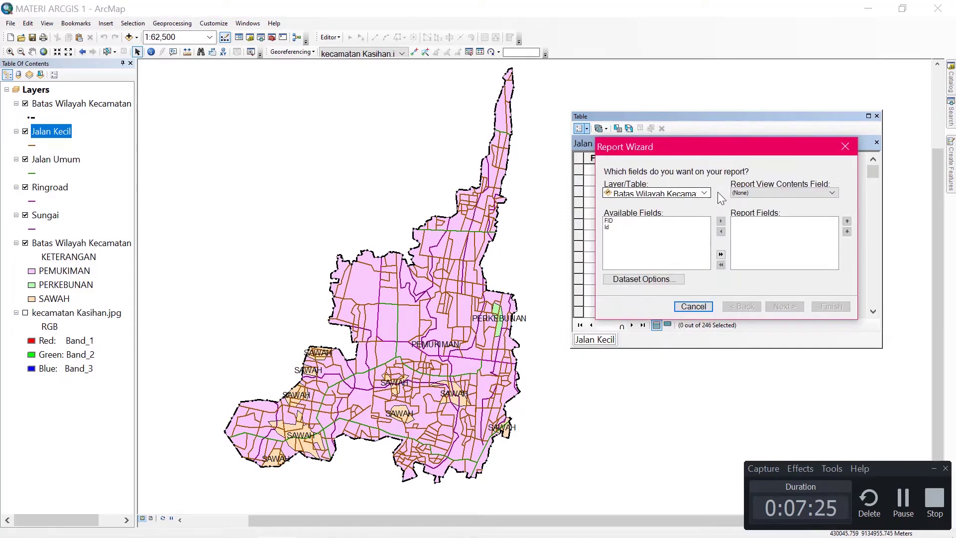
pyautogui.click(704, 193)
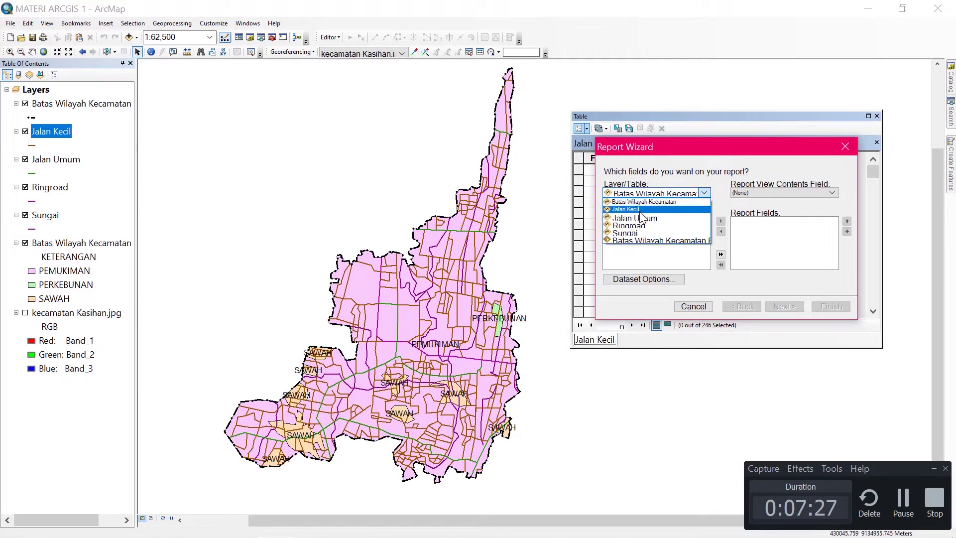
pyautogui.click(641, 212)
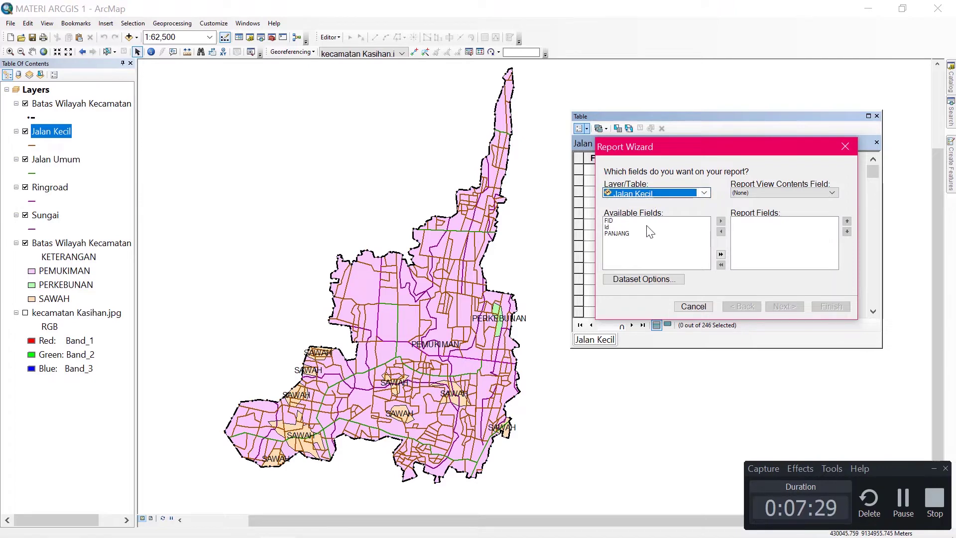
pyautogui.click(620, 234)
pyautogui.click(720, 221)
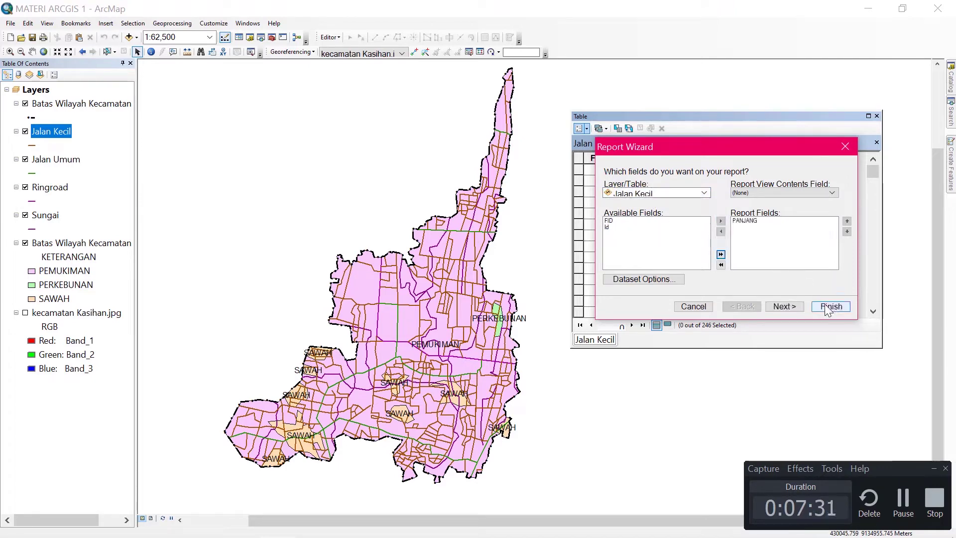
pyautogui.click(829, 307)
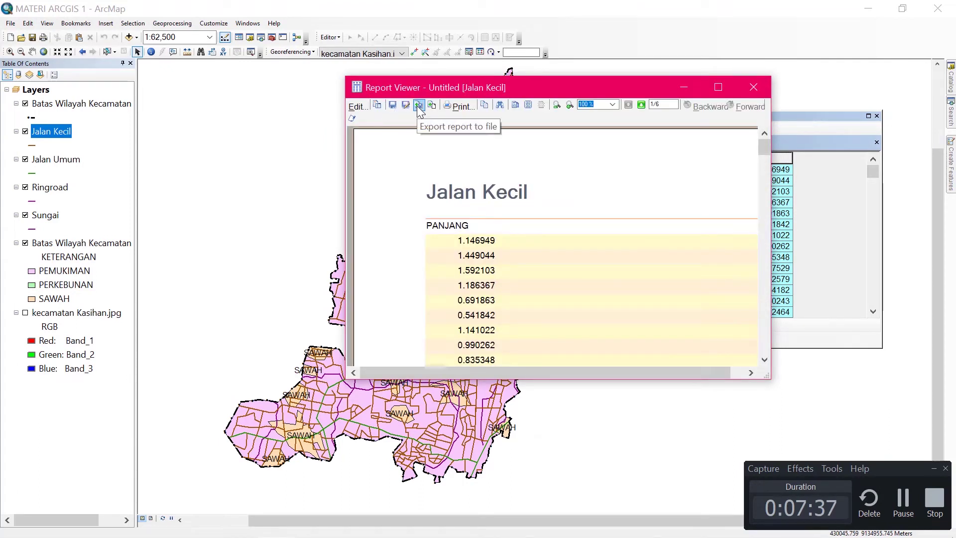
# - Export the Jalan Kecil report in Microsoft Excel (XLS) format as PANJANG JALAN KECIL in the Kecamatan Kasihan folder
pyautogui.click(418, 105)
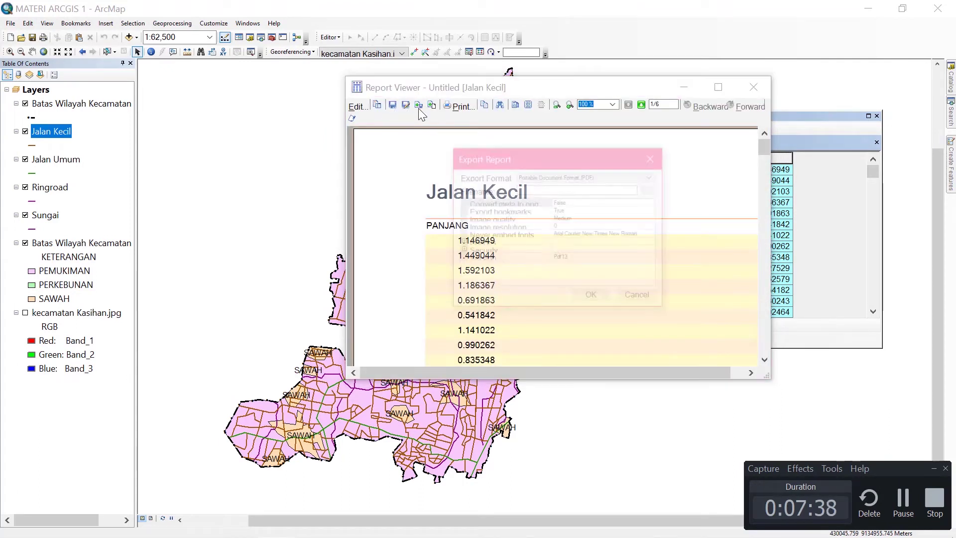
pyautogui.click(600, 175)
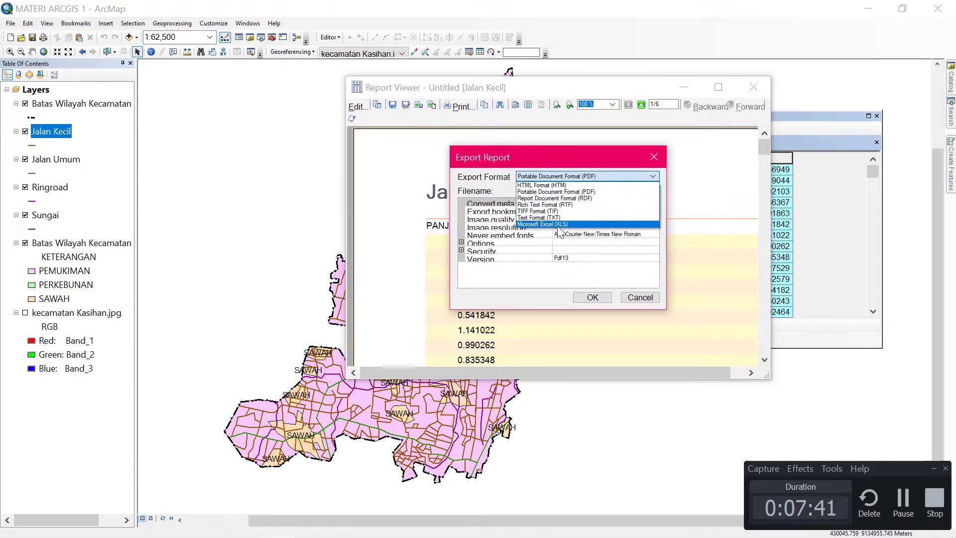
pyautogui.click(570, 224)
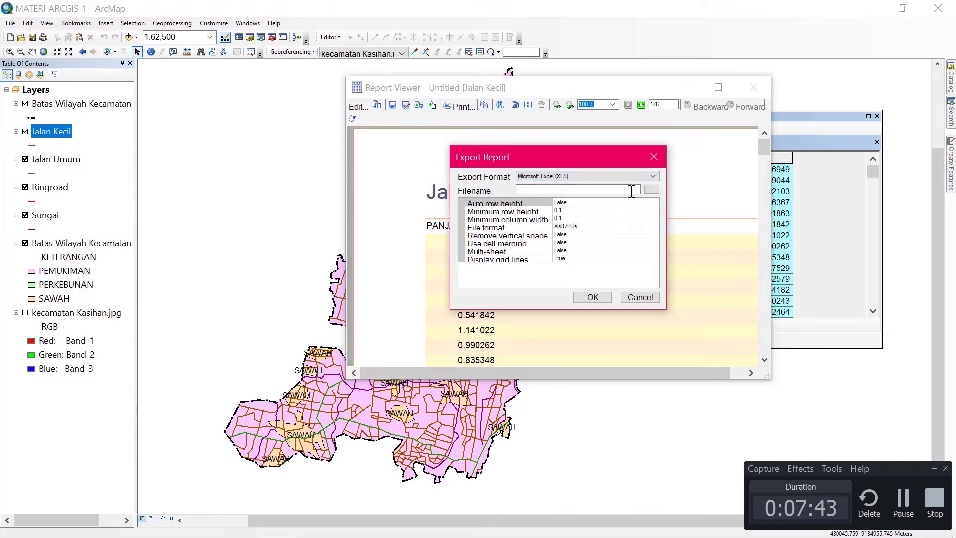
pyautogui.click(650, 190)
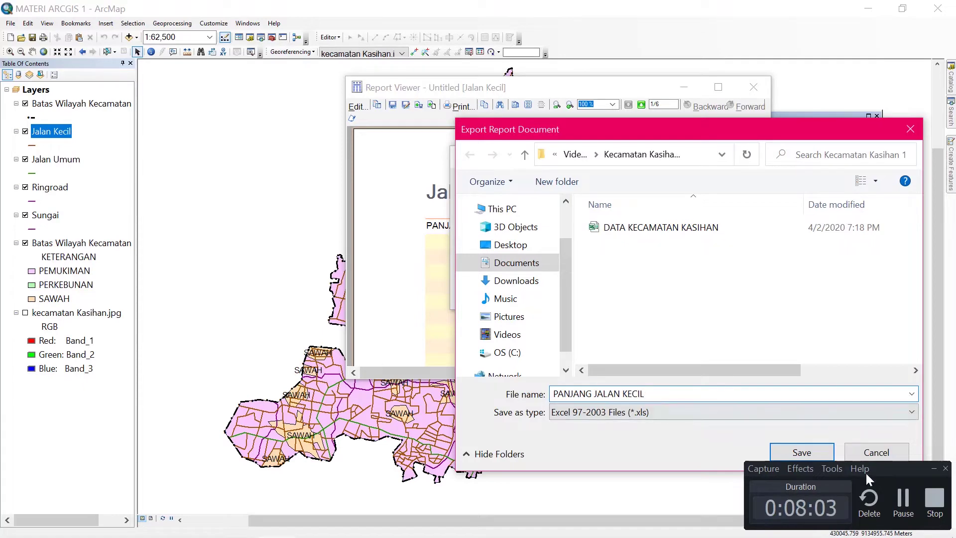
pyautogui.click(806, 450)
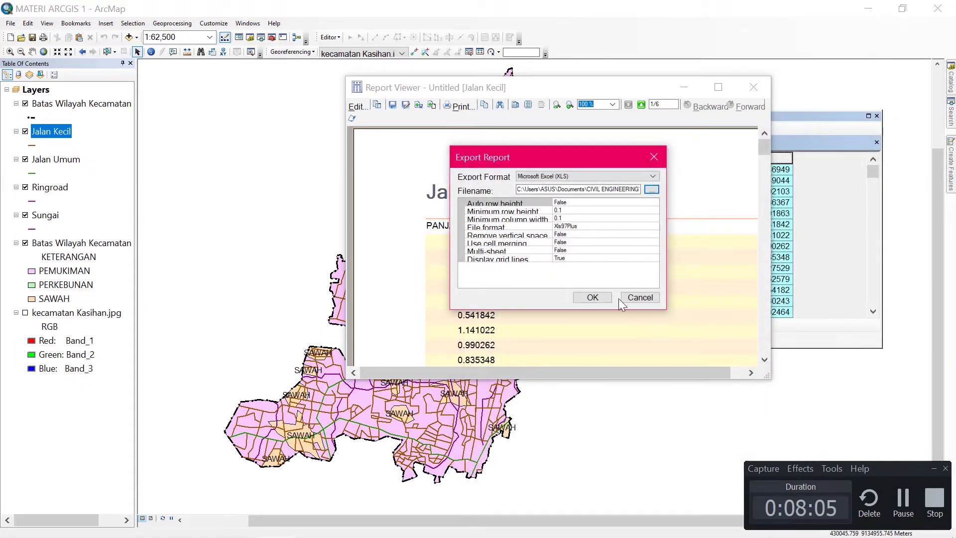
pyautogui.click(593, 297)
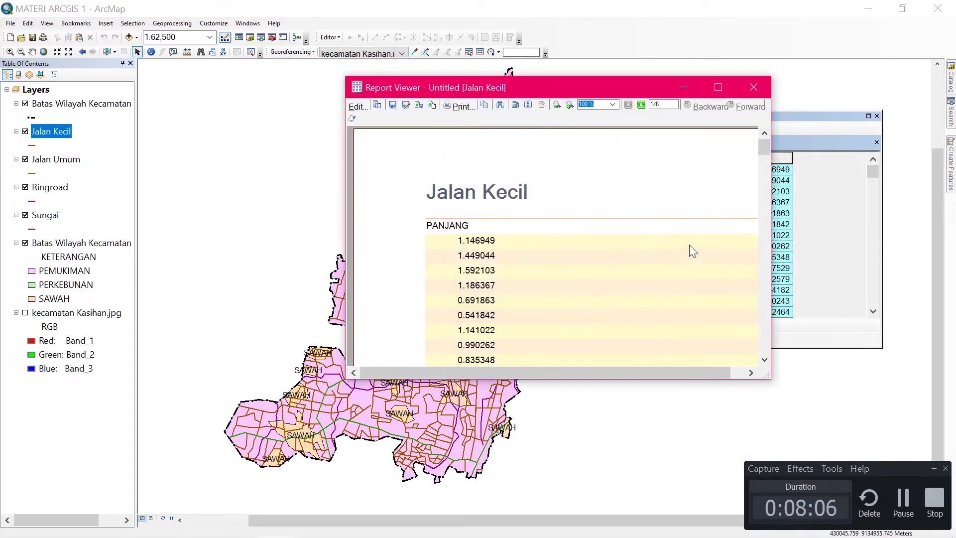
# - Close the Jalan Kecil report without saving its layout and close the layer's attribute table
pyautogui.click(753, 87)
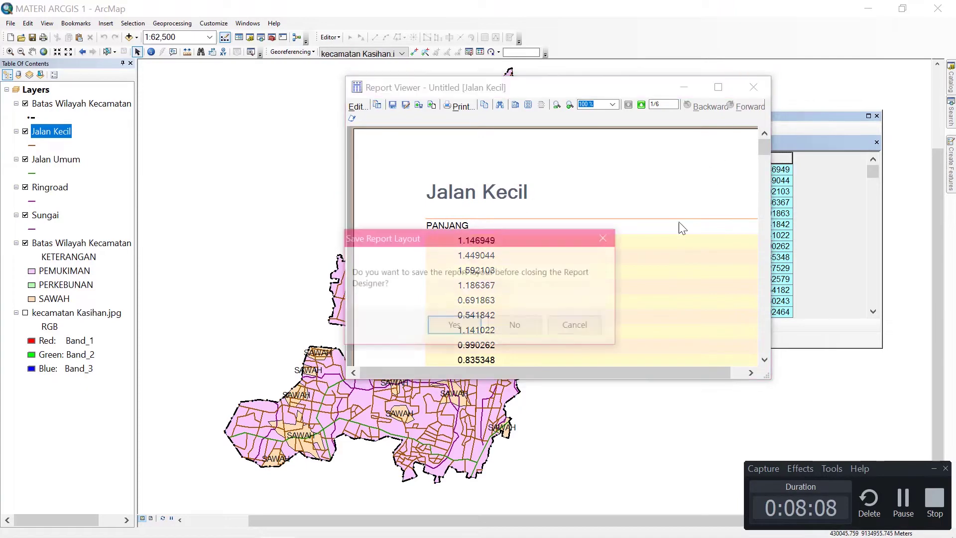
pyautogui.click(531, 330)
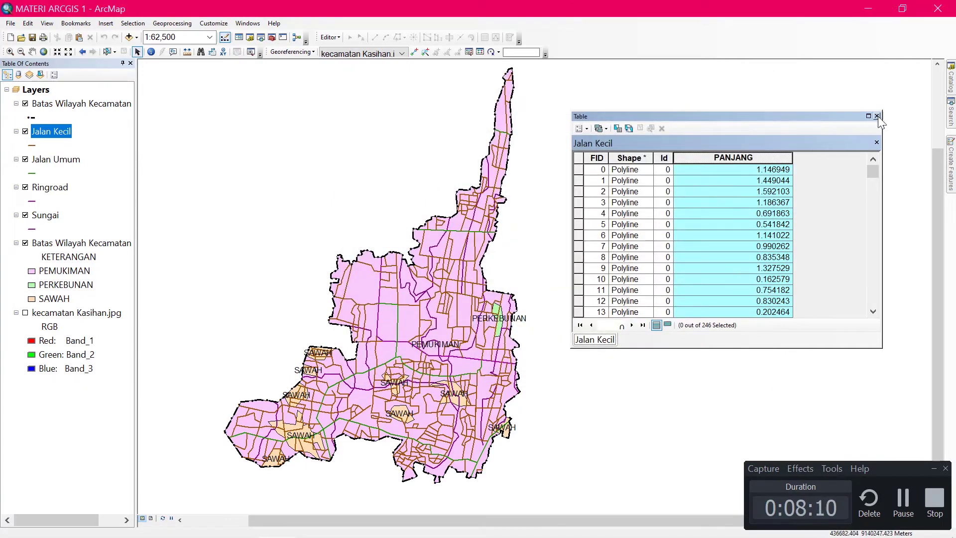
pyautogui.click(876, 116)
# - Open the attribute table of the Jalan Umum layer and add a decimal-number field named PANJANG
pyautogui.click(54, 159)
pyautogui.rightClick(68, 159)
pyautogui.click(102, 189)
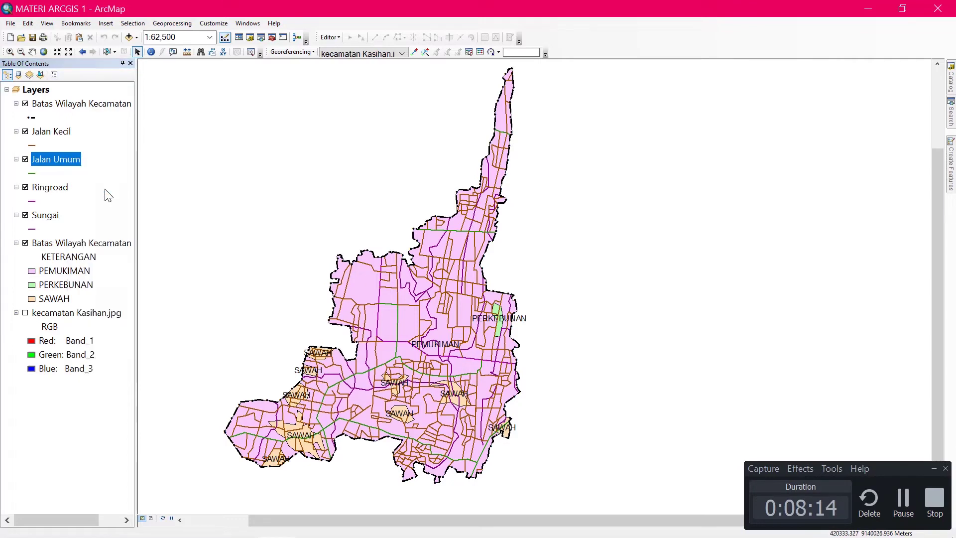
pyautogui.click(581, 128)
pyautogui.click(604, 198)
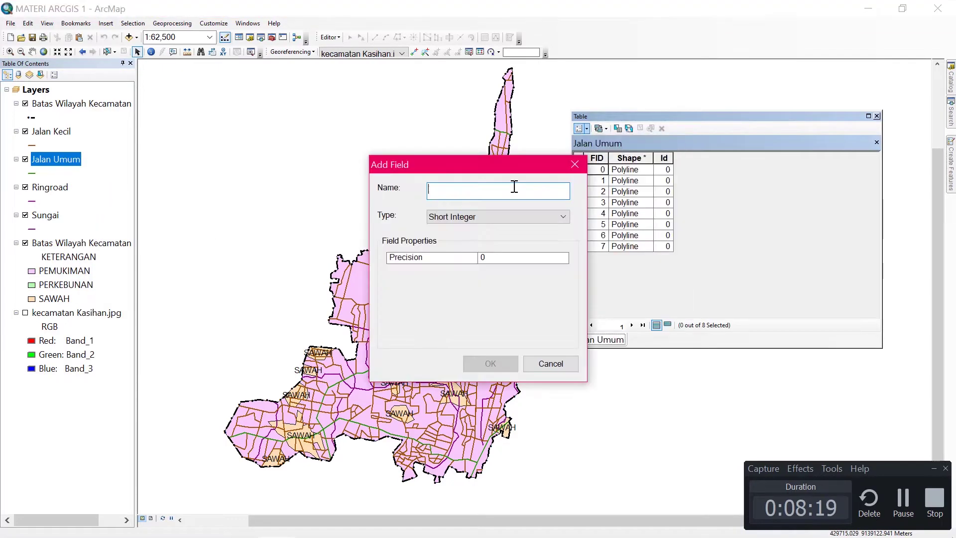
pyautogui.write('PANJANG')
pyautogui.click(505, 218)
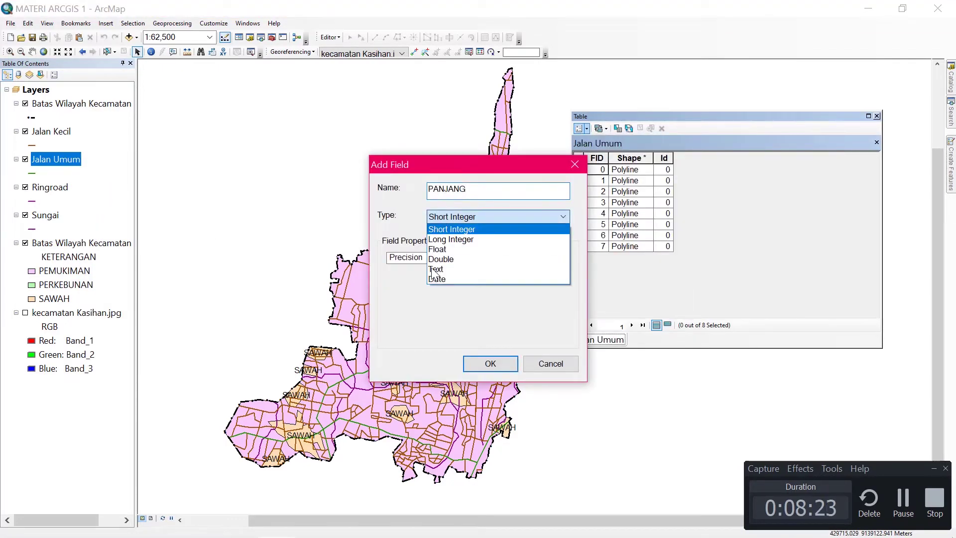
pyautogui.click(448, 252)
pyautogui.click(490, 364)
# - Calculate the PANJANG field of Jalan Umum as Length in Kilometers, using the data source's coordinate system
pyautogui.click(730, 159)
pyautogui.rightClick(732, 166)
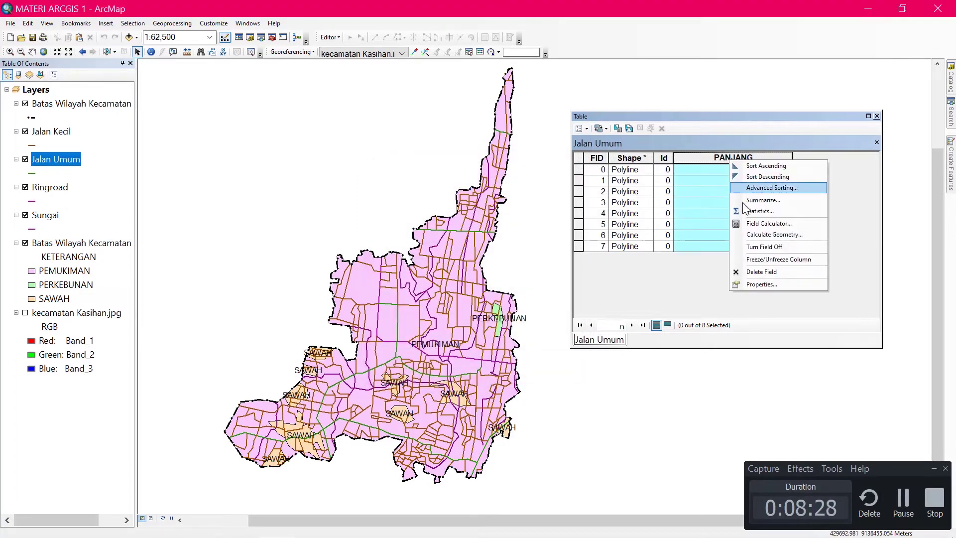
pyautogui.click(759, 241)
pyautogui.click(439, 323)
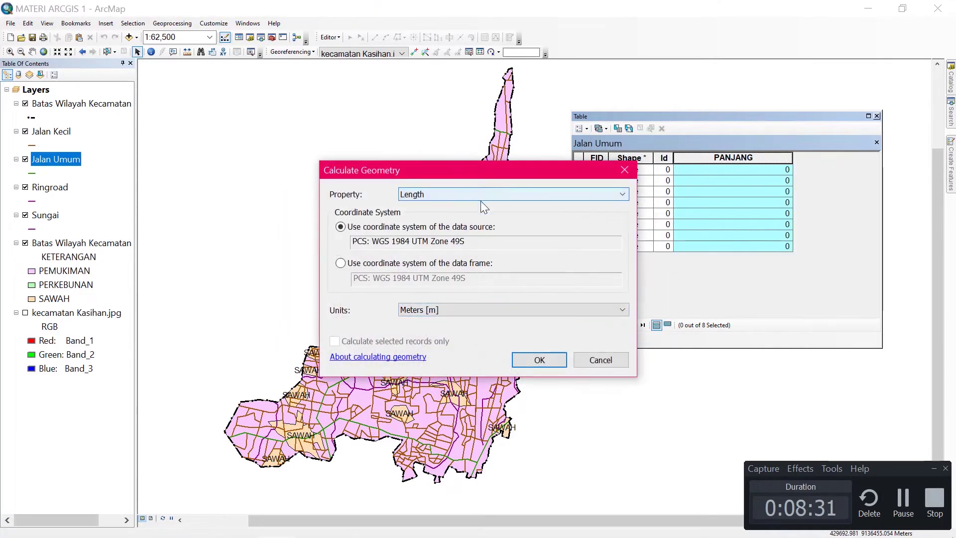
pyautogui.click(453, 311)
pyautogui.click(445, 351)
pyautogui.click(532, 360)
pyautogui.click(445, 324)
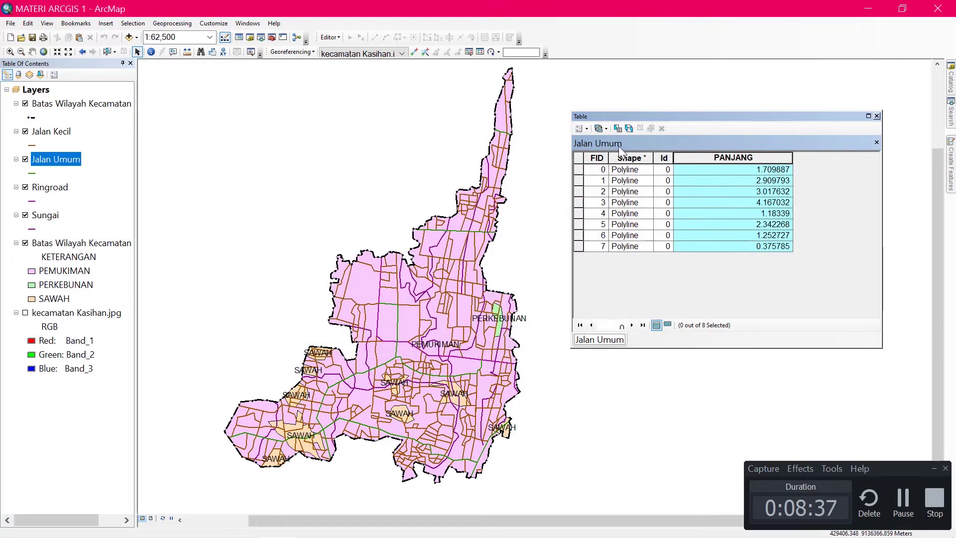
# - Create a report from the Jalan Umum layer containing only the PANJANG field
pyautogui.click(586, 129)
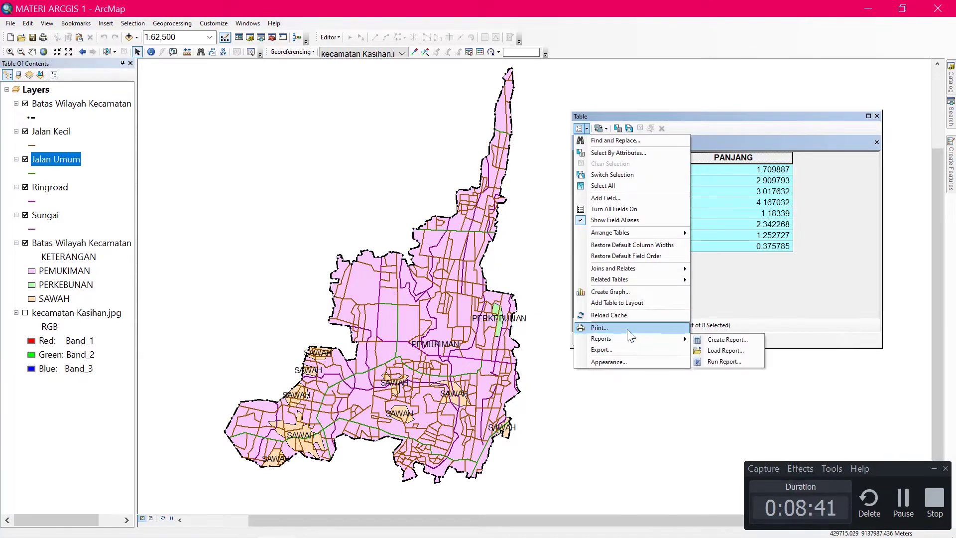
pyautogui.click(692, 330)
pyautogui.click(704, 193)
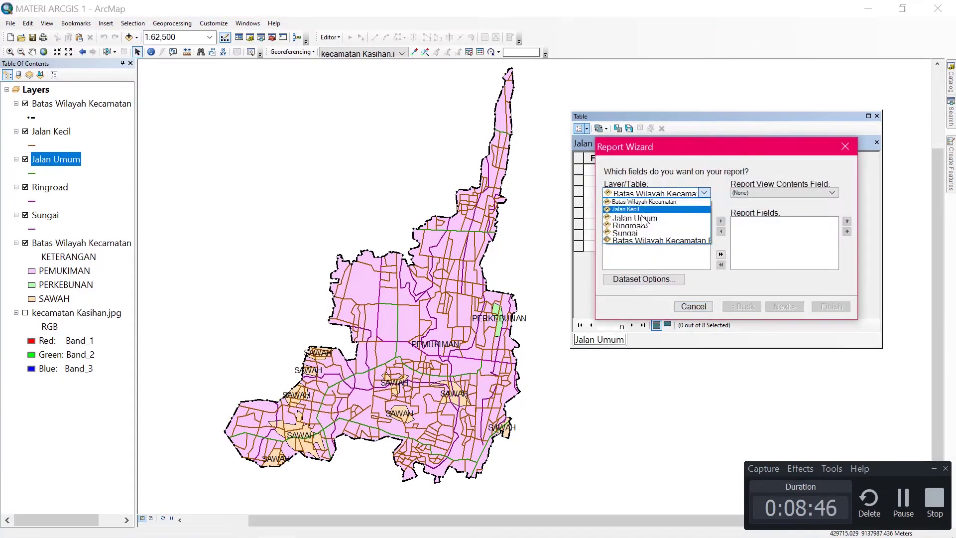
pyautogui.click(628, 214)
pyautogui.click(628, 234)
pyautogui.click(721, 221)
pyautogui.click(831, 306)
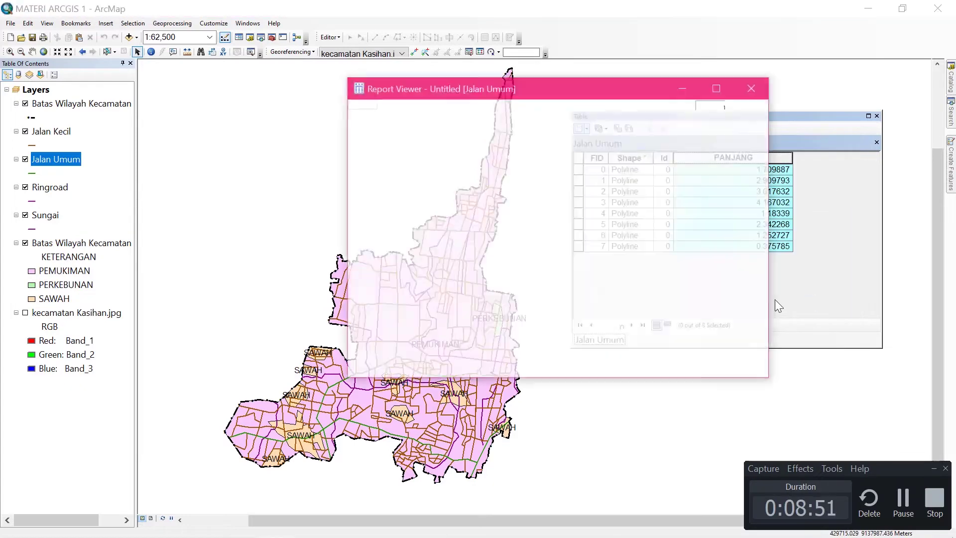
# - Export the Jalan Umum report in Microsoft Excel (XLS) format as PANJANG JALAN UMUM and close the report without saving its layout
pyautogui.click(418, 105)
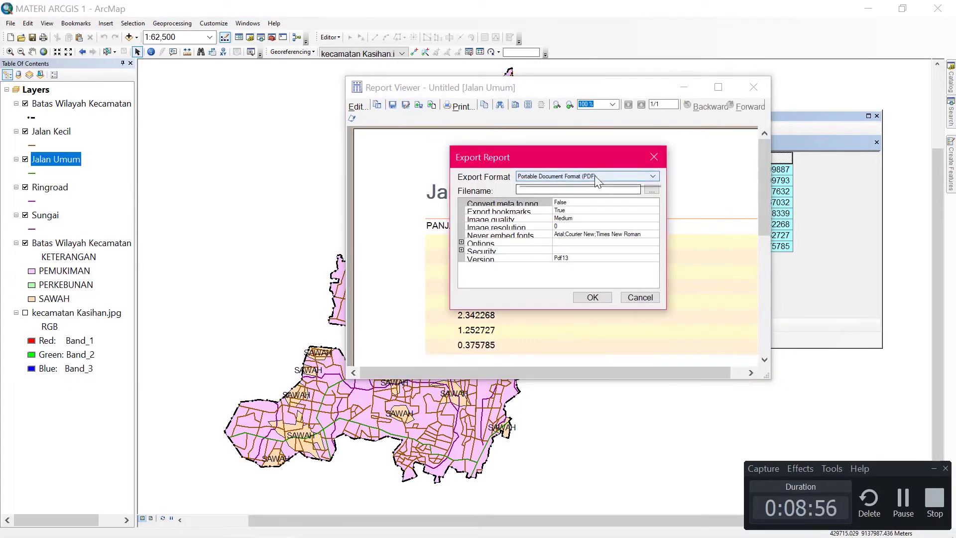
pyautogui.click(652, 176)
pyautogui.click(617, 213)
pyautogui.click(650, 191)
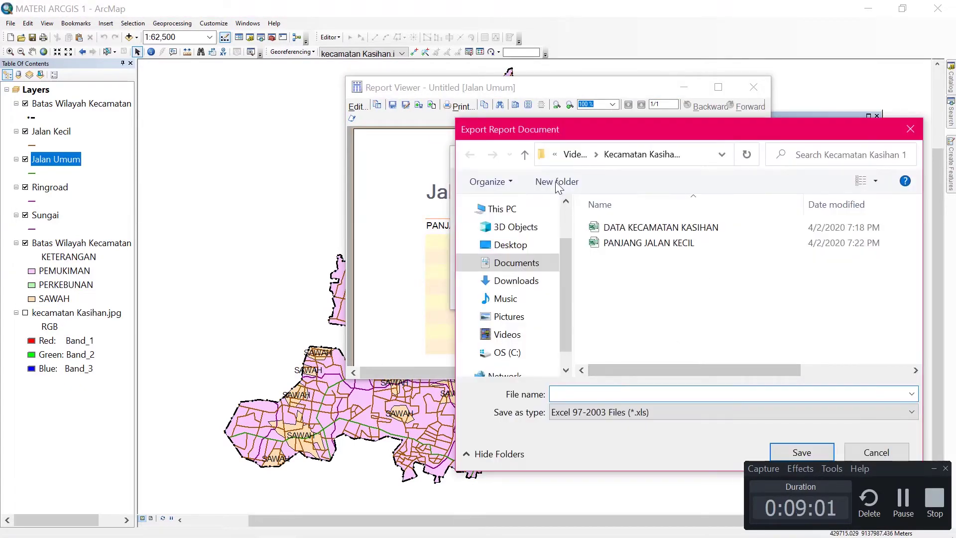
pyautogui.write('PANJANG')
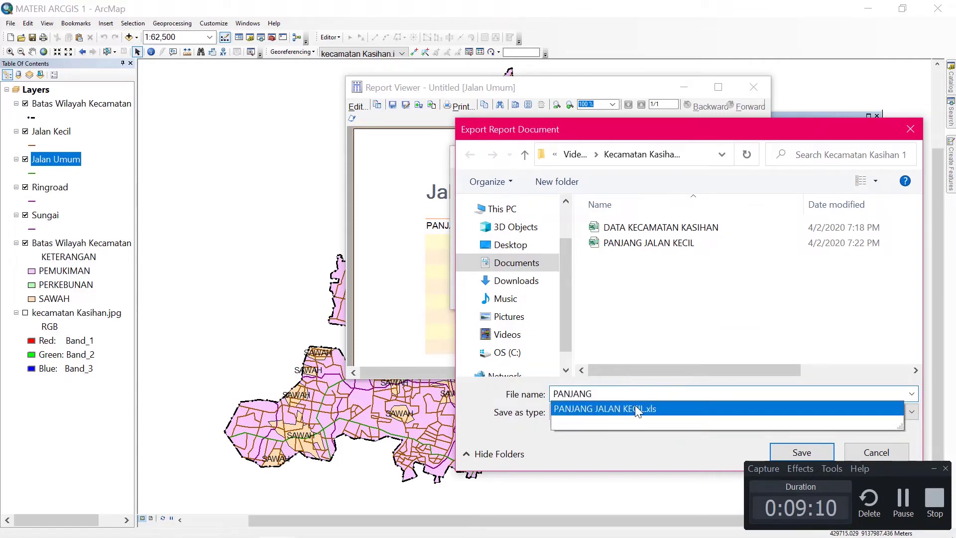
pyautogui.click(636, 408)
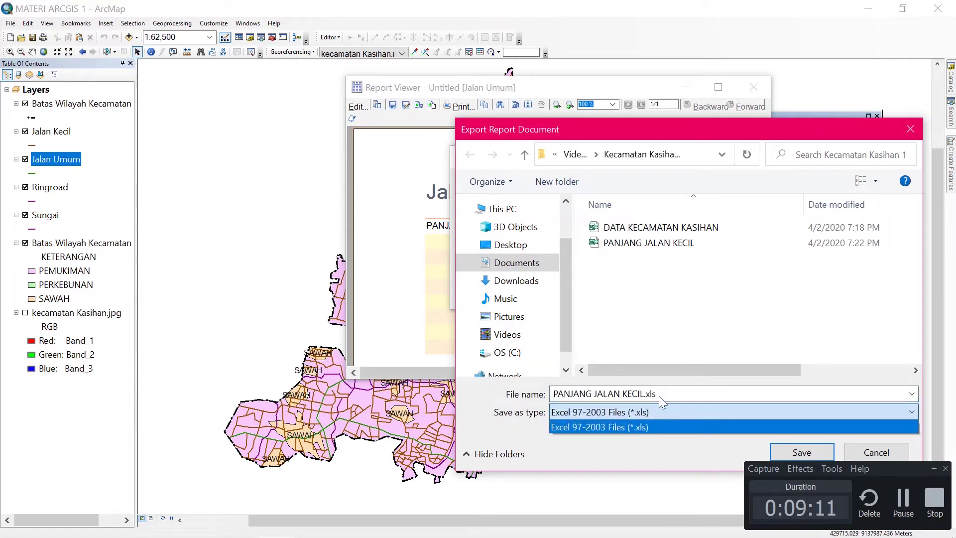
pyautogui.press('BackSpace')
pyautogui.press('BackSpace')
pyautogui.press('BackSpace')
pyautogui.press('BackSpace')
pyautogui.press('BackSpace')
pyautogui.press('BackSpace')
pyautogui.press('BackSpace')
pyautogui.press('BackSpace')
pyautogui.press('BackSpace')
pyautogui.write('UMUM')
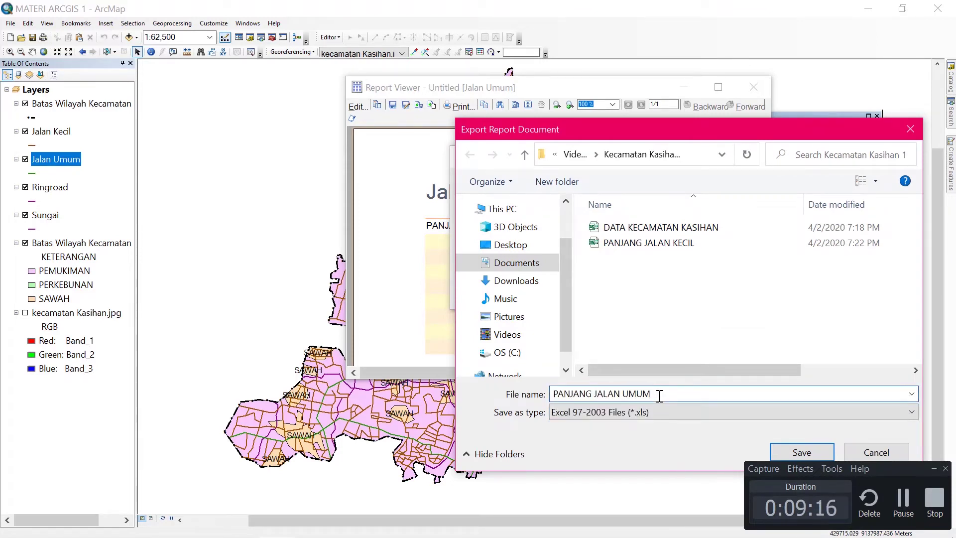
pyautogui.click(809, 451)
pyautogui.click(595, 297)
pyautogui.click(757, 86)
pyautogui.click(515, 324)
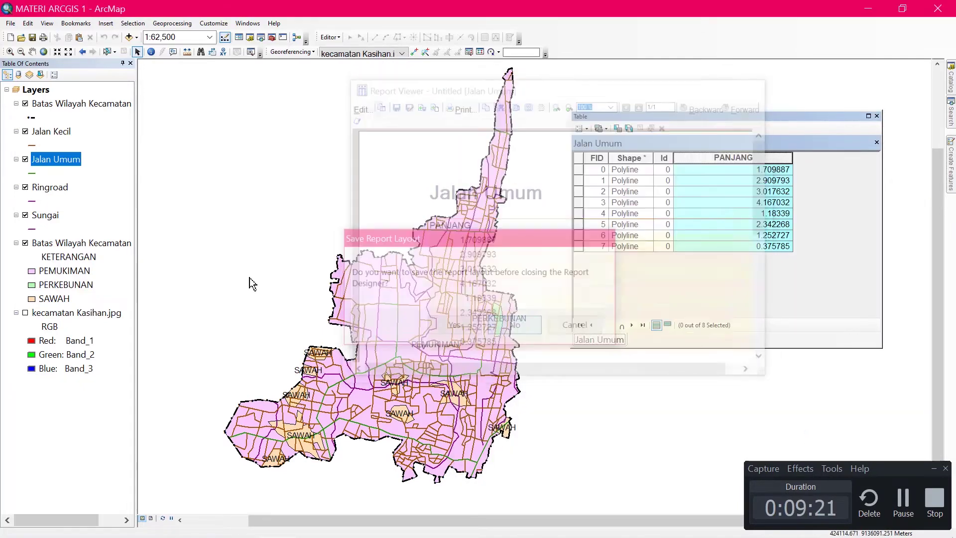
# - Open the attribute table of the Ringroad layer and add a Double field named PANJANG
pyautogui.rightClick(50, 187)
pyautogui.click(67, 221)
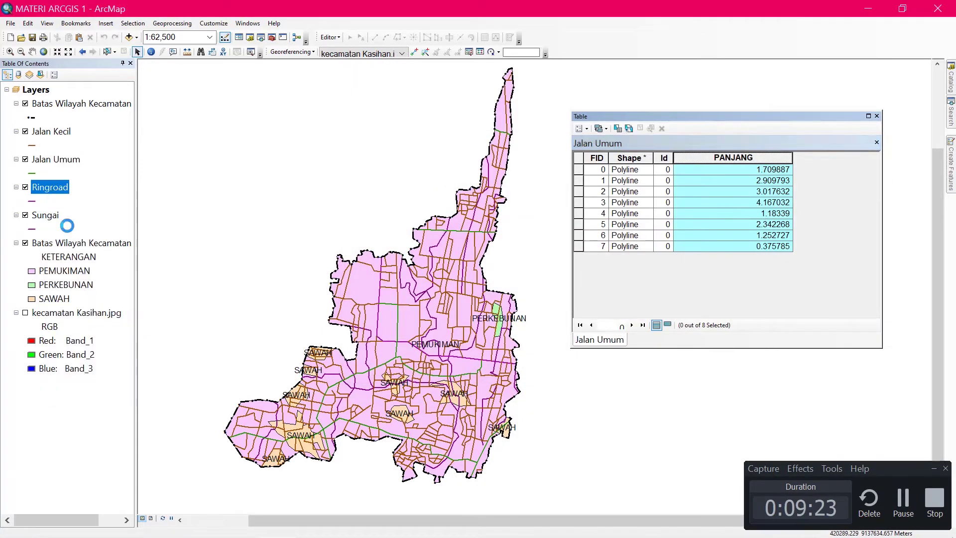
pyautogui.click(584, 129)
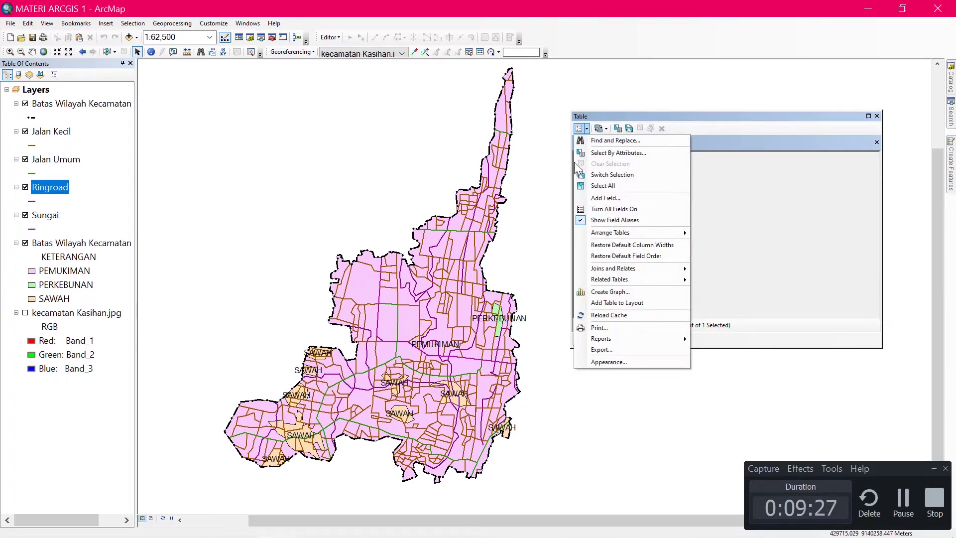
pyautogui.click(604, 199)
pyautogui.write('PANJANG')
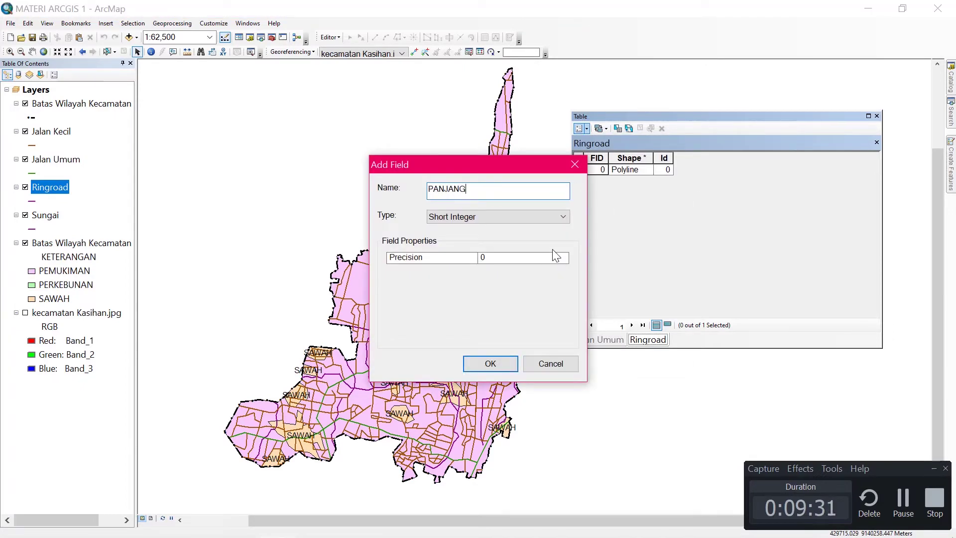
pyautogui.click(511, 215)
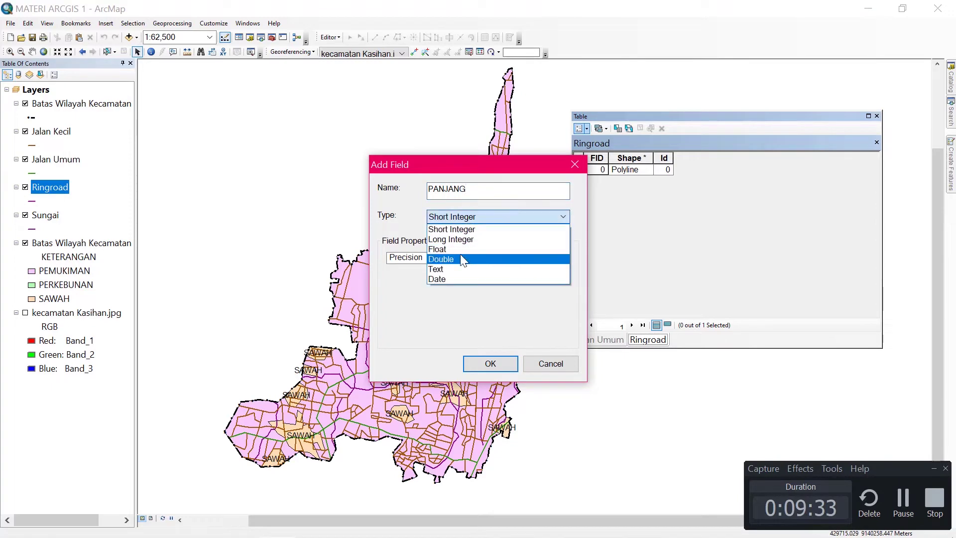
pyautogui.click(461, 255)
pyautogui.click(470, 367)
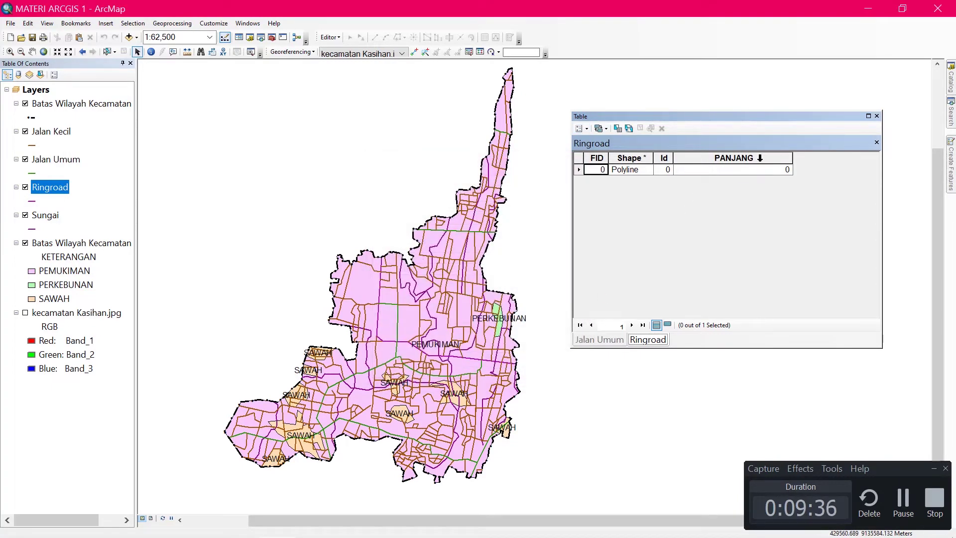
# - Calculate the PANJANG field of Ringroad as Length in Kilometers, using the data source's coordinate system
pyautogui.rightClick(762, 160)
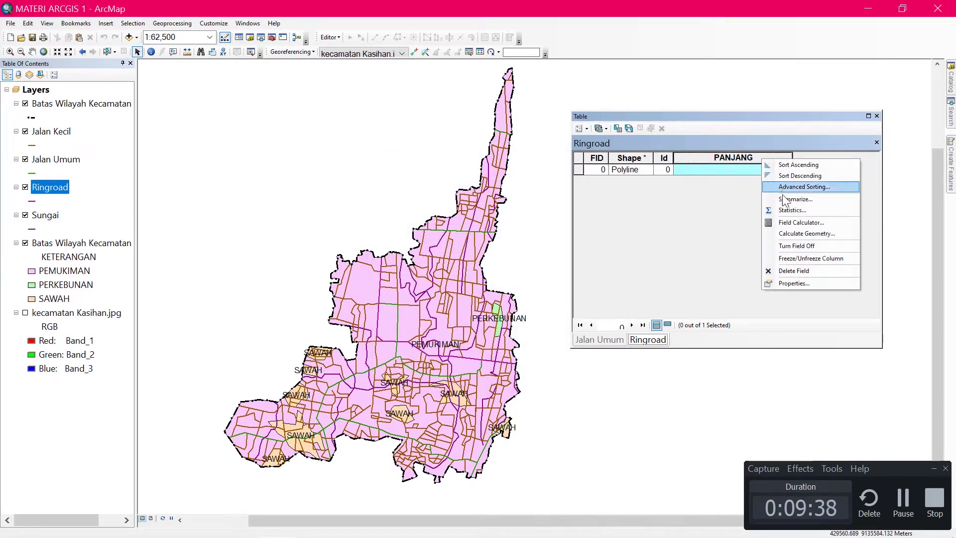
pyautogui.click(789, 234)
pyautogui.click(429, 324)
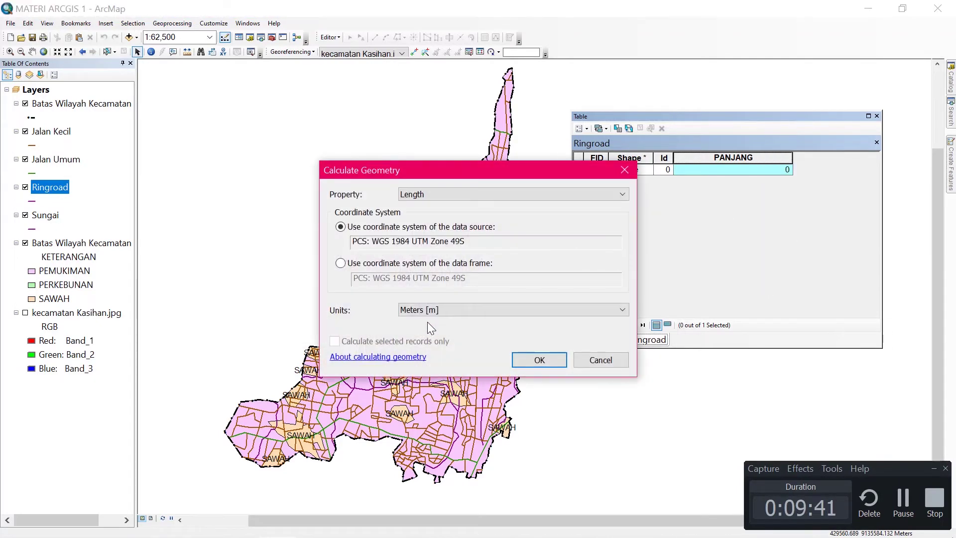
pyautogui.click(440, 306)
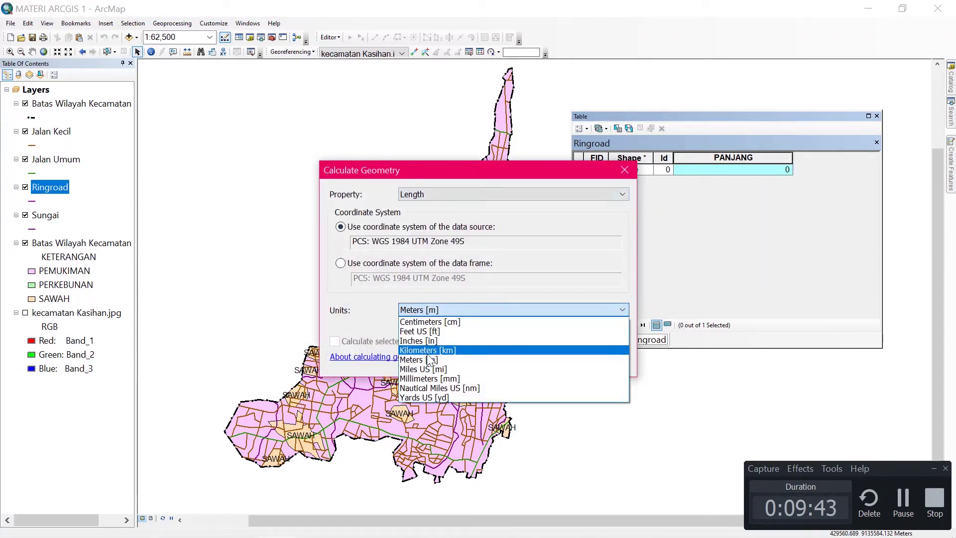
pyautogui.click(436, 351)
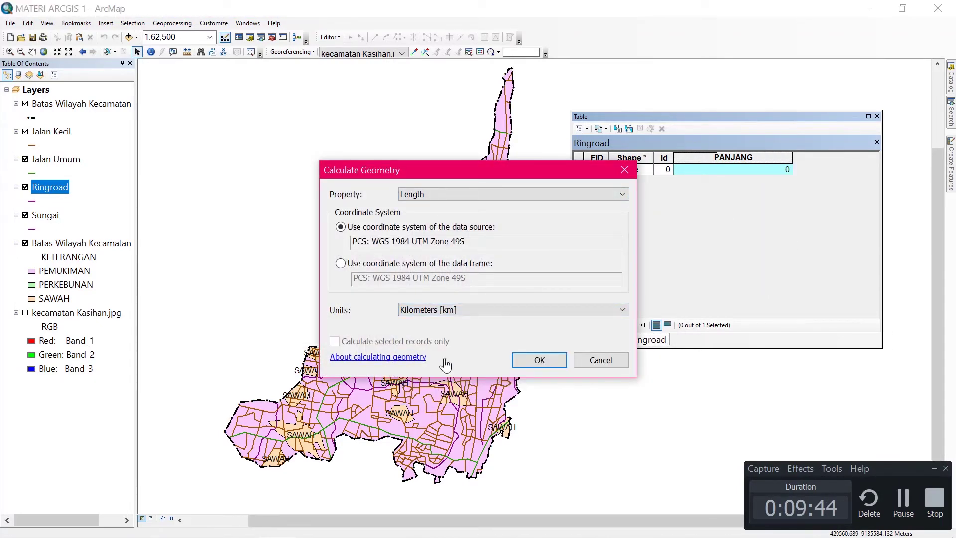
pyautogui.click(517, 365)
pyautogui.click(438, 322)
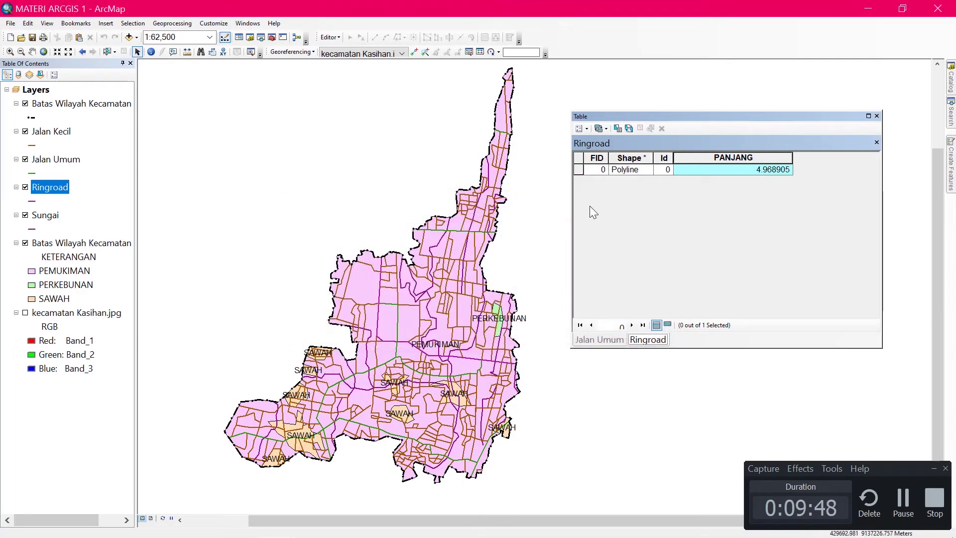
# - Create a report from the Ringroad layer containing only the PANJANG field
pyautogui.click(581, 128)
pyautogui.moveTo(642, 343)
pyautogui.click(725, 338)
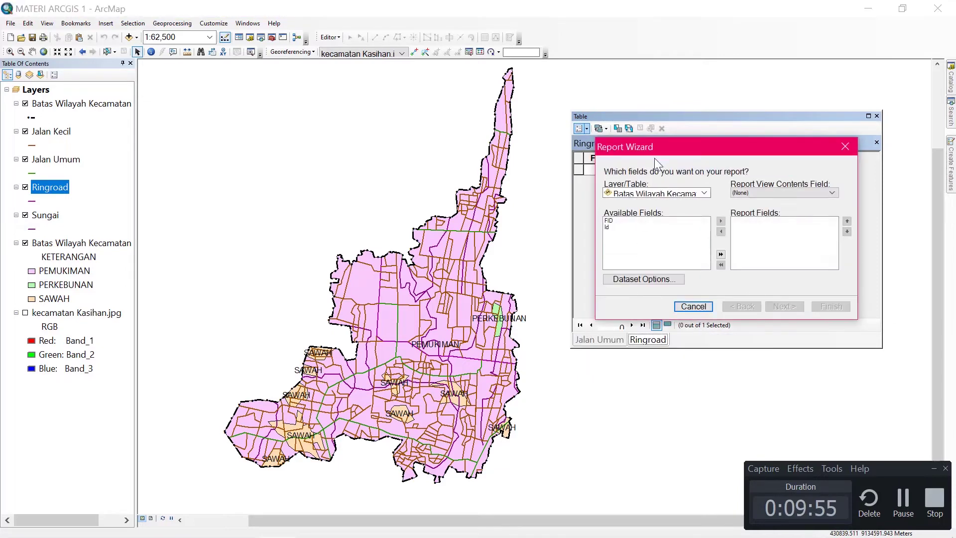
pyautogui.click(704, 193)
pyautogui.click(622, 224)
pyautogui.click(624, 241)
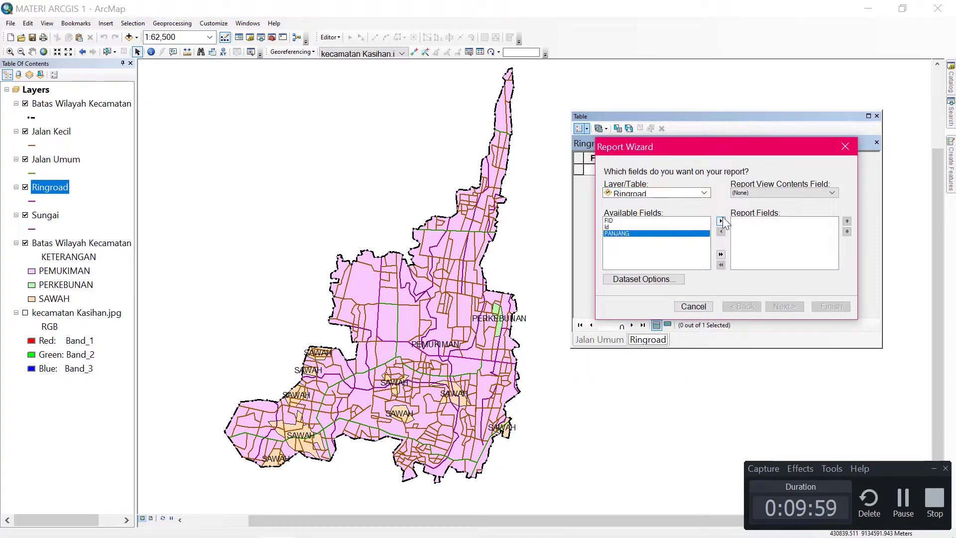
pyautogui.click(720, 220)
pyautogui.click(830, 306)
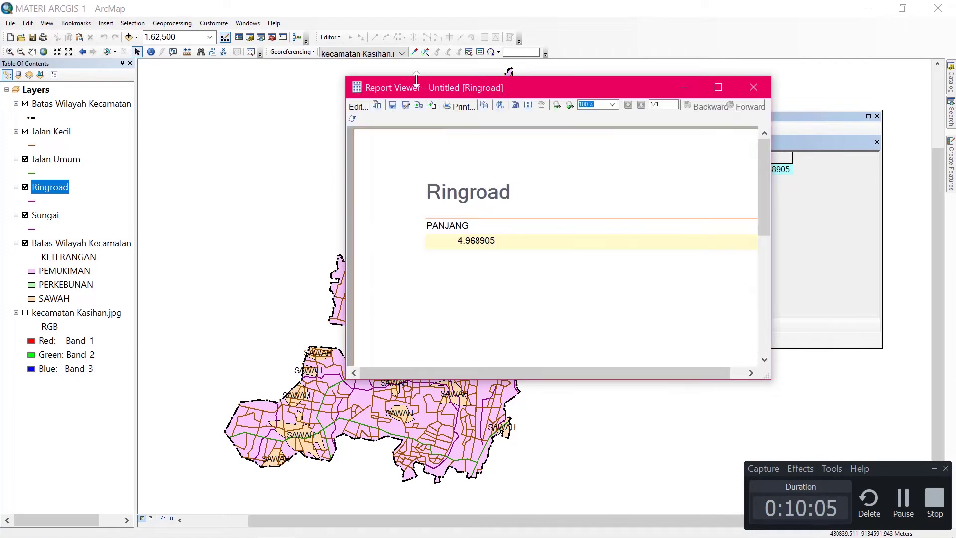
# - Export the Ringroad report in Microsoft Excel (XLS) format under the file name PANJANG RINGROAD
pyautogui.click(419, 106)
pyautogui.click(597, 176)
pyautogui.click(585, 226)
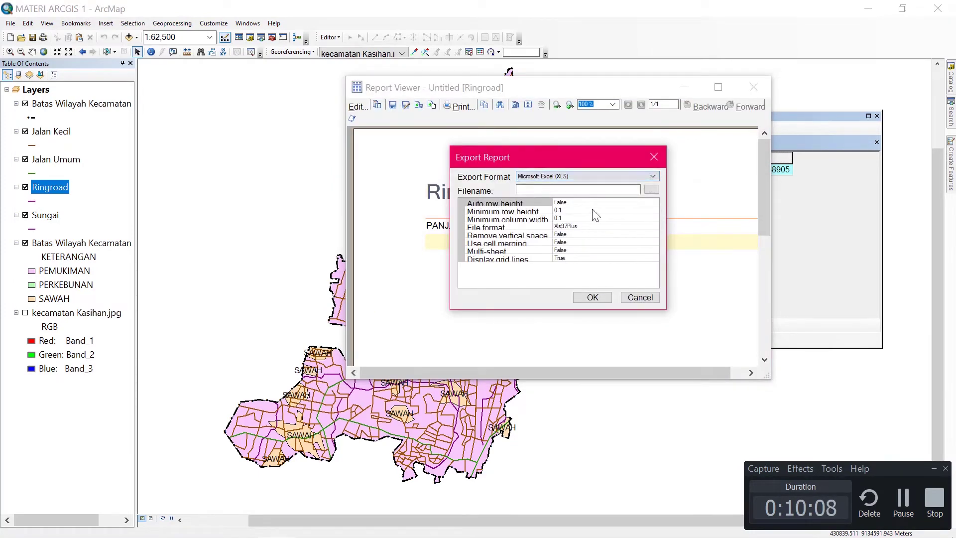
pyautogui.click(651, 189)
pyautogui.click(652, 258)
pyautogui.click(662, 391)
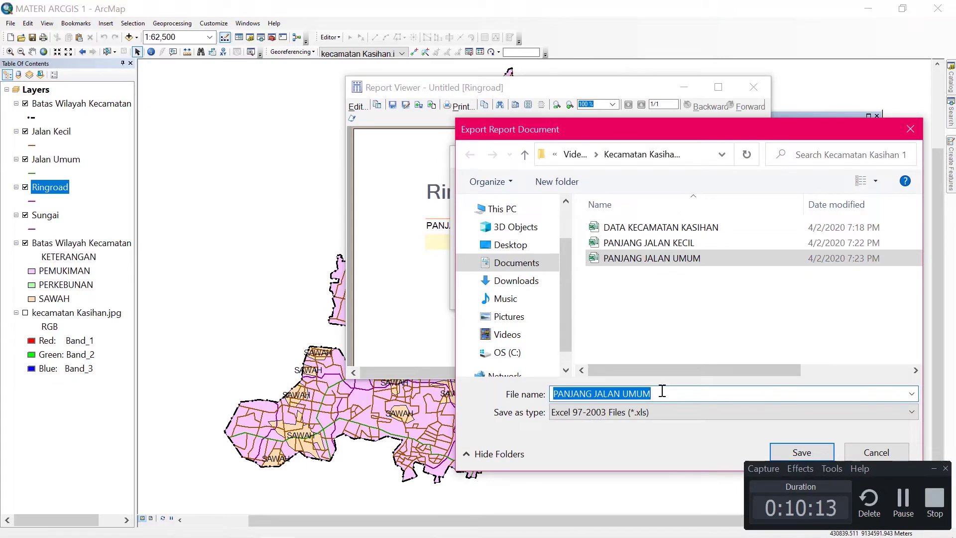
pyautogui.click(662, 391)
pyautogui.press('BackSpace')
pyautogui.press('BackSpace')
pyautogui.press('BackSpace')
pyautogui.press('BackSpace')
pyautogui.press('BackSpace')
pyautogui.press('BackSpace')
pyautogui.press('BackSpace')
pyautogui.press('BackSpace')
pyautogui.press('BackSpace')
pyautogui.press('BackSpace')
pyautogui.write('RINGROAD')
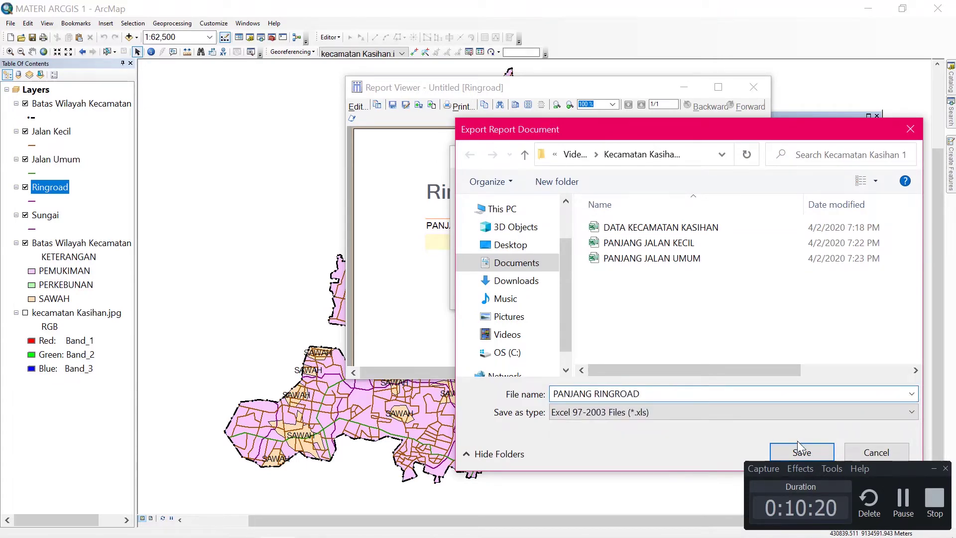
pyautogui.click(799, 449)
pyautogui.click(592, 294)
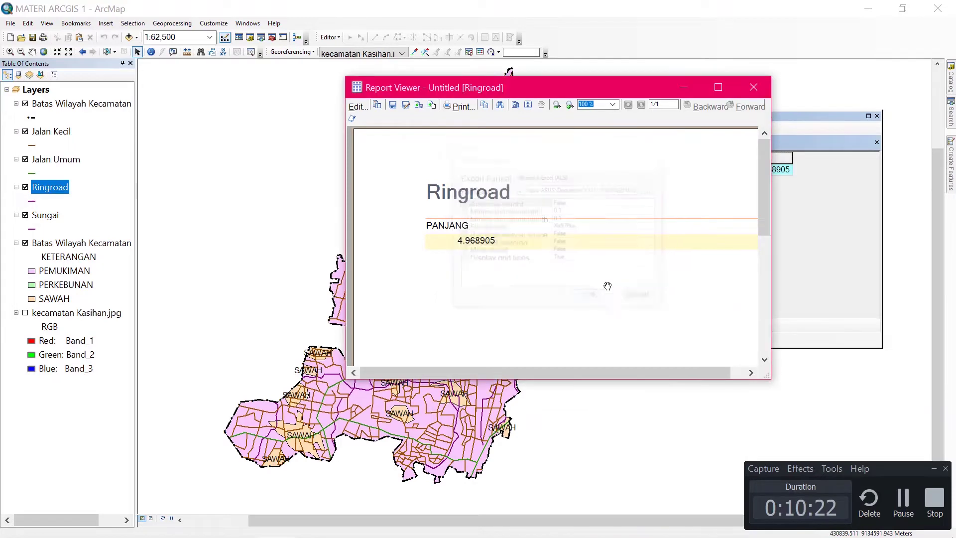
# - Close the Ringroad report without saving its layout and close the attribute table window
pyautogui.click(753, 88)
pyautogui.click(517, 324)
pyautogui.click(876, 116)
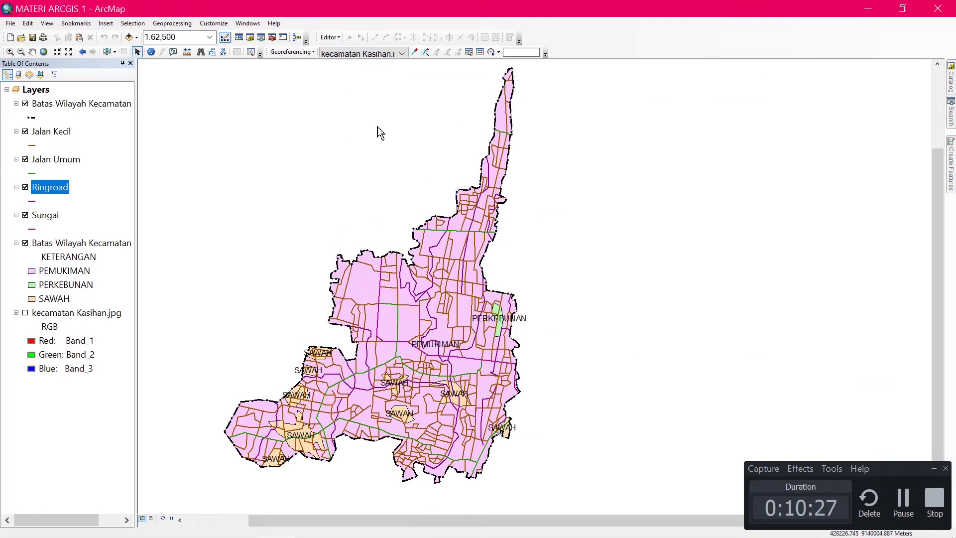
# - Open the attribute table of the Sungai layer and add a Double field named PANJANG
pyautogui.click(33, 214)
pyautogui.rightClick(34, 213)
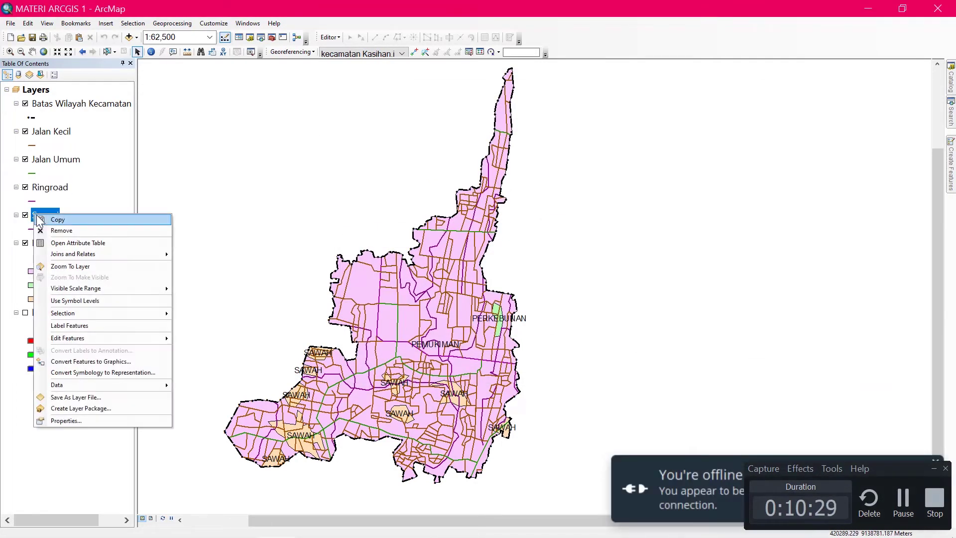
pyautogui.click(66, 245)
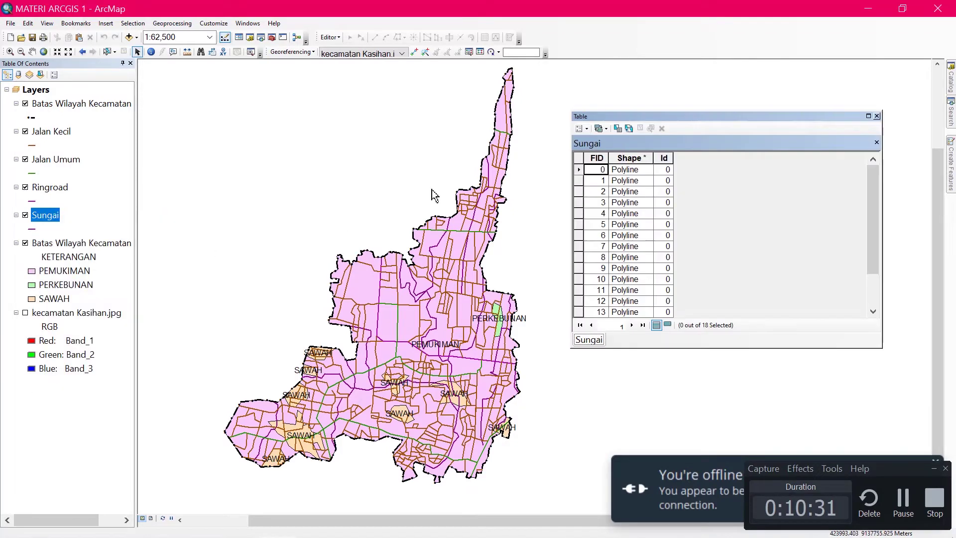
pyautogui.click(580, 131)
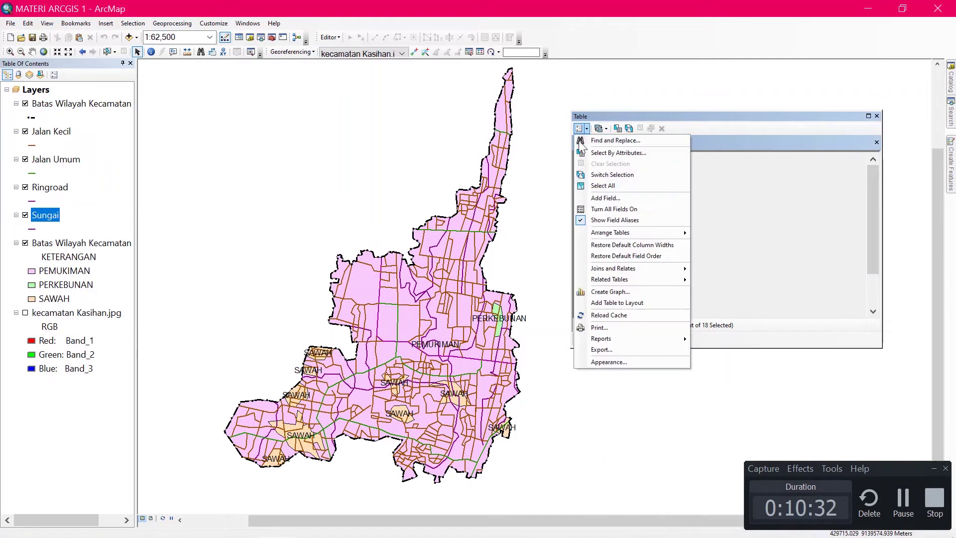
pyautogui.click(603, 197)
pyautogui.write('PANJANG')
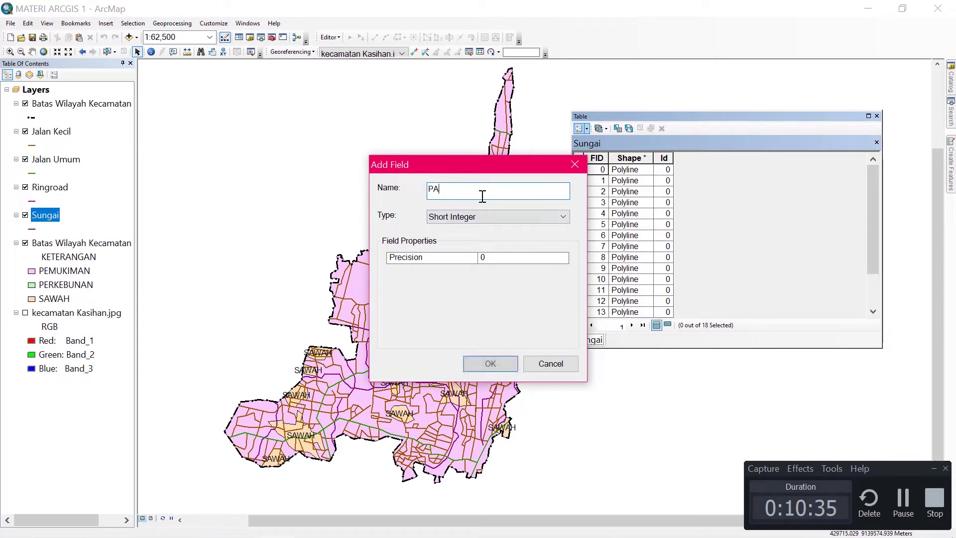
pyautogui.click(509, 220)
pyautogui.click(455, 260)
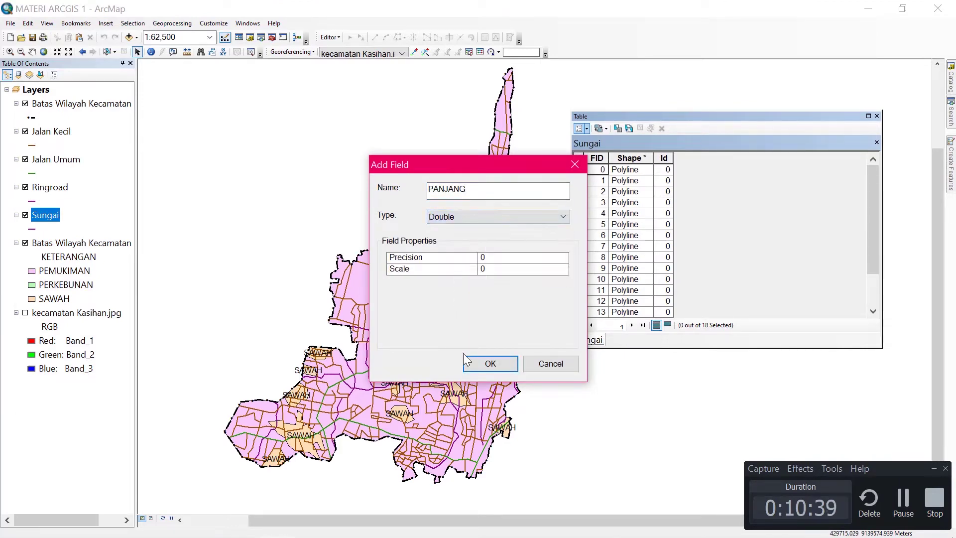
pyautogui.click(484, 362)
# - Calculate the PANJANG field of Sungai as Length in Kilometers, using the data source's coordinate system
pyautogui.click(743, 157)
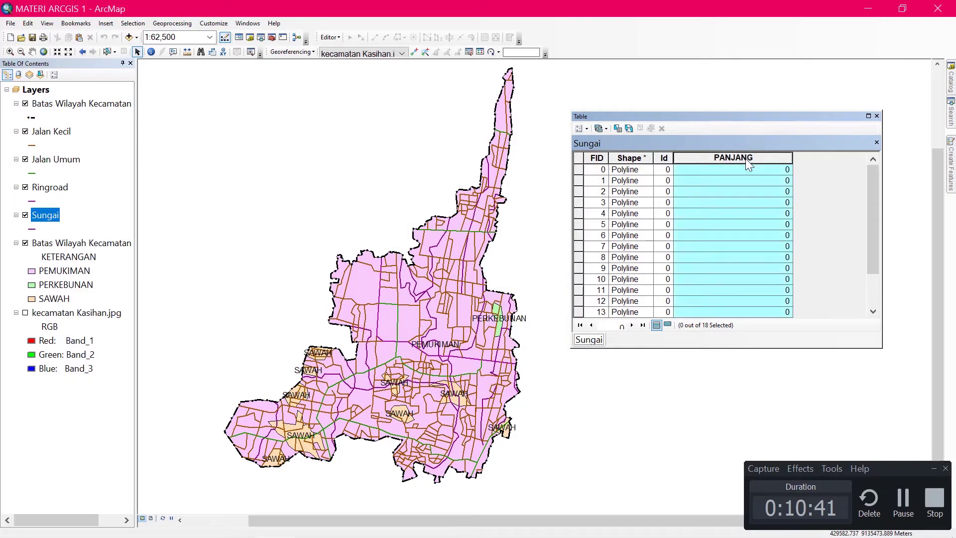
pyautogui.rightClick(745, 159)
pyautogui.click(781, 233)
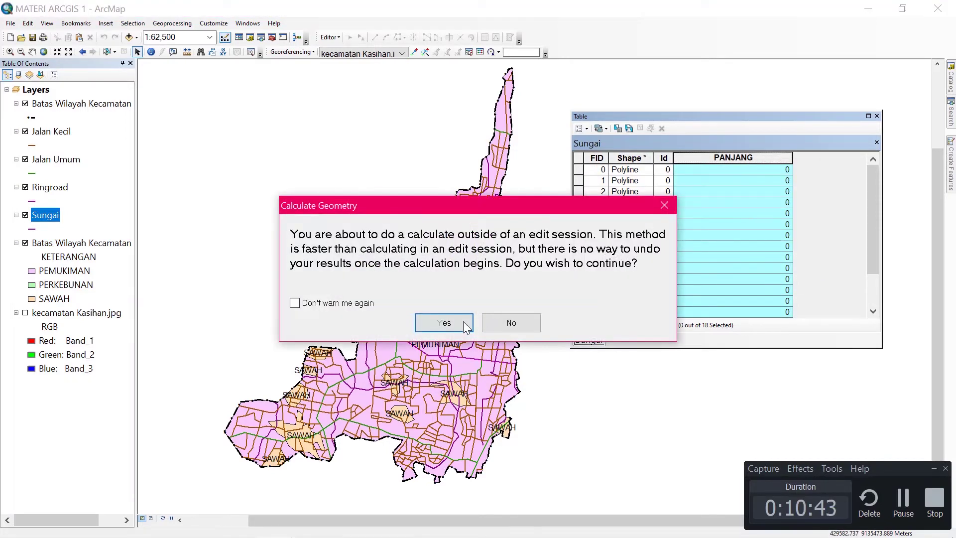
pyautogui.click(462, 321)
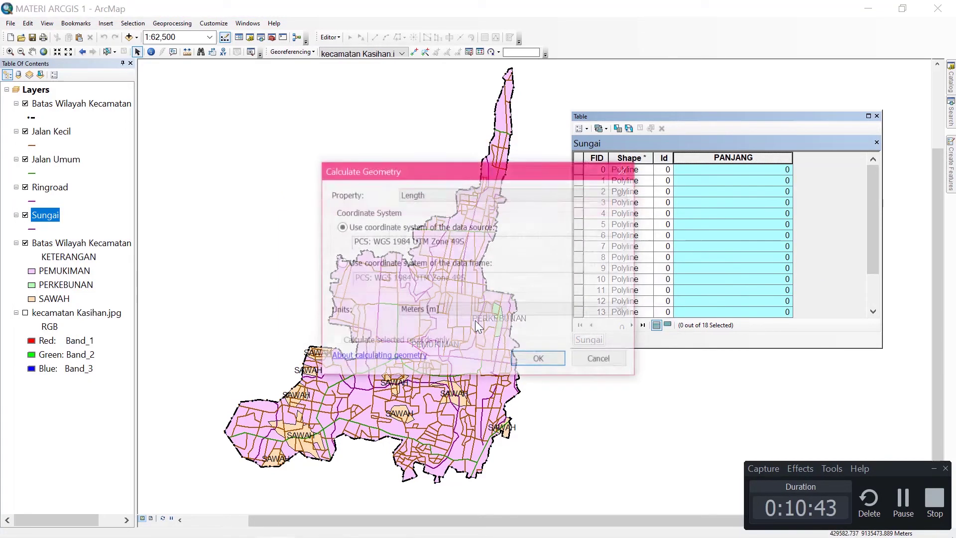
pyautogui.click(438, 312)
pyautogui.click(437, 349)
pyautogui.click(528, 367)
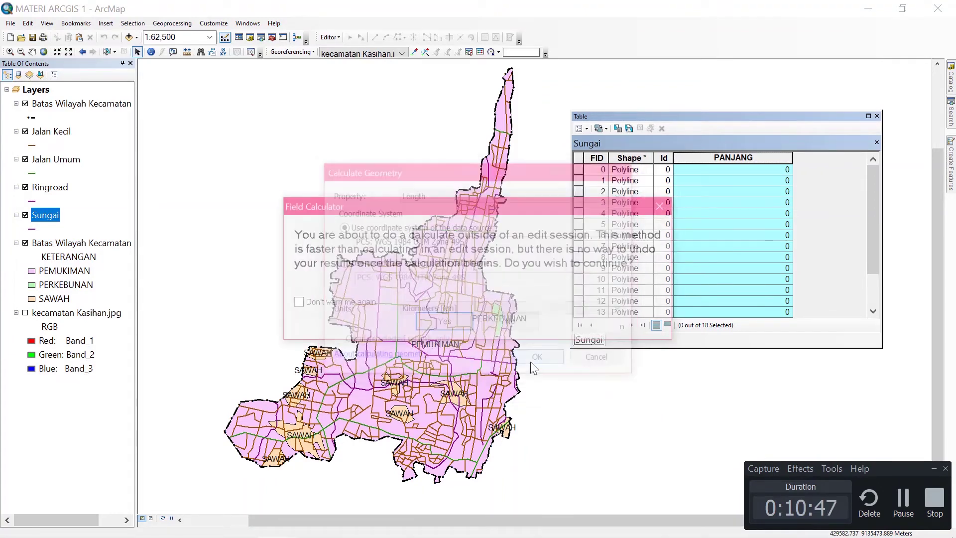
pyautogui.click(444, 329)
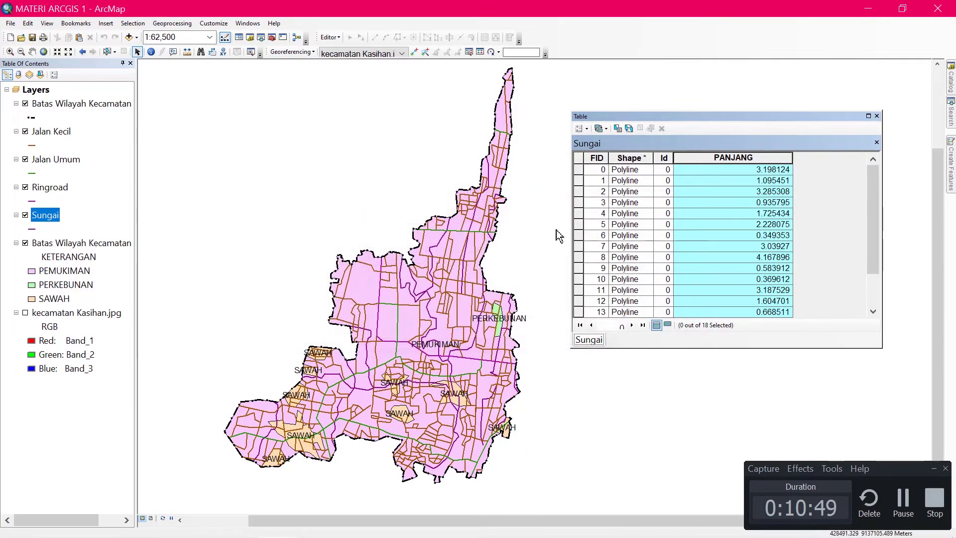
# - Create a report from the Sungai layer's attribute table containing only the PANJANG field
pyautogui.click(581, 130)
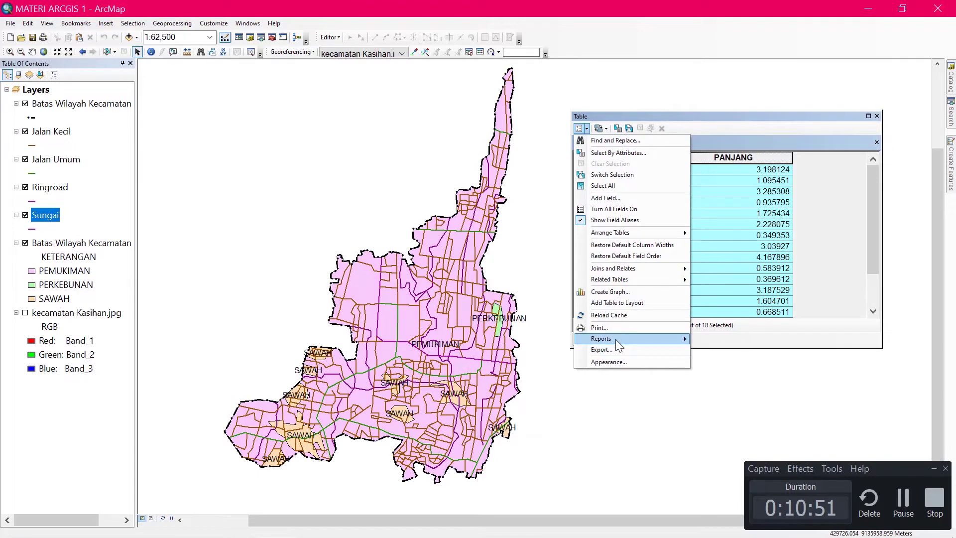
pyautogui.moveTo(617, 339)
pyautogui.click(706, 343)
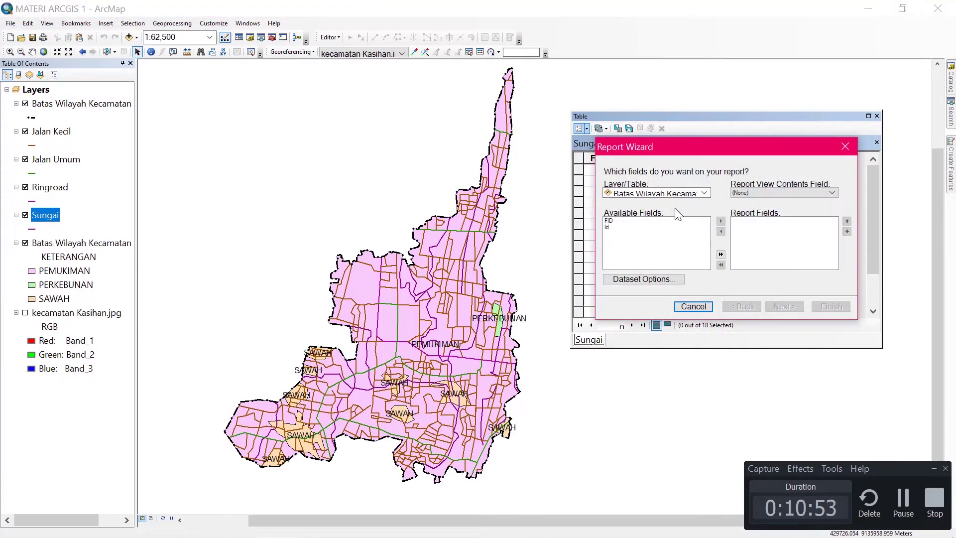
pyautogui.click(697, 196)
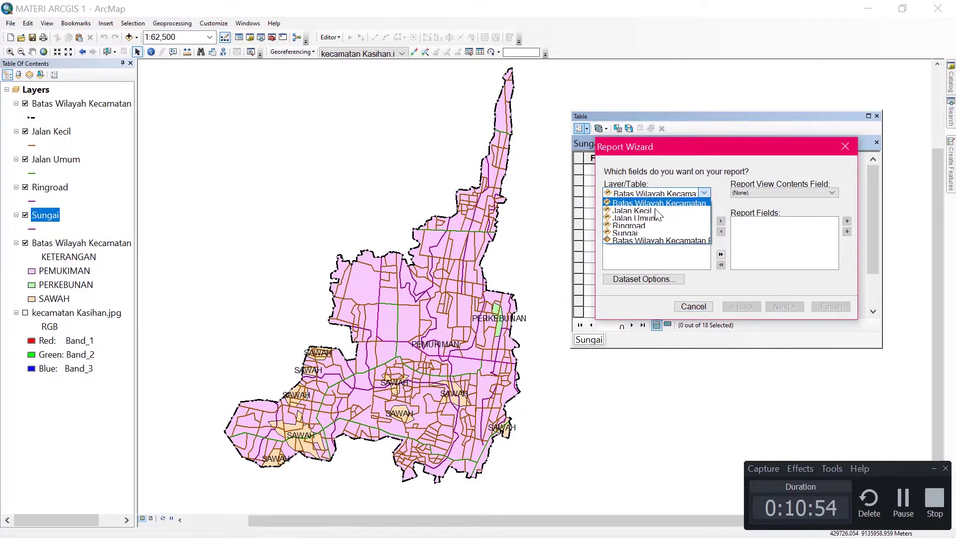
pyautogui.click(625, 237)
pyautogui.click(622, 234)
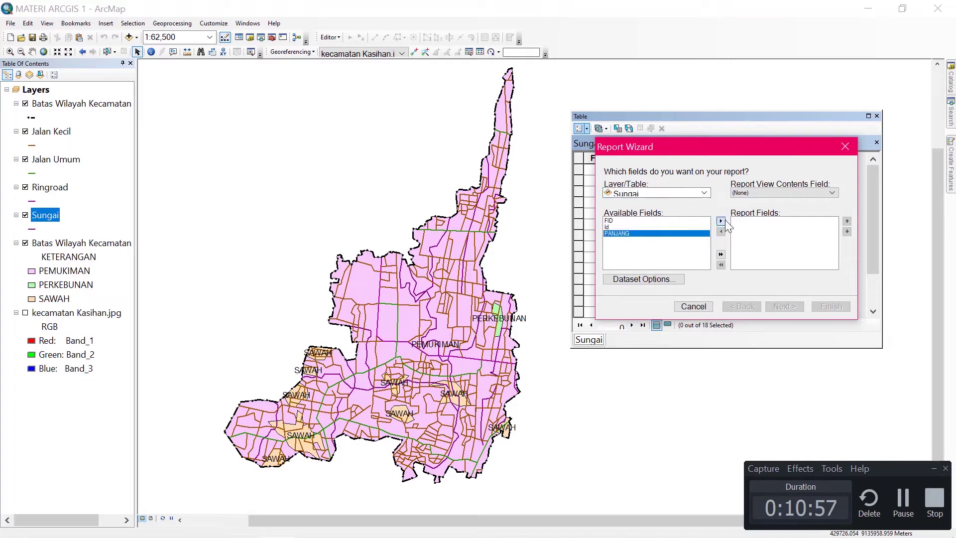
pyautogui.click(721, 220)
pyautogui.click(831, 306)
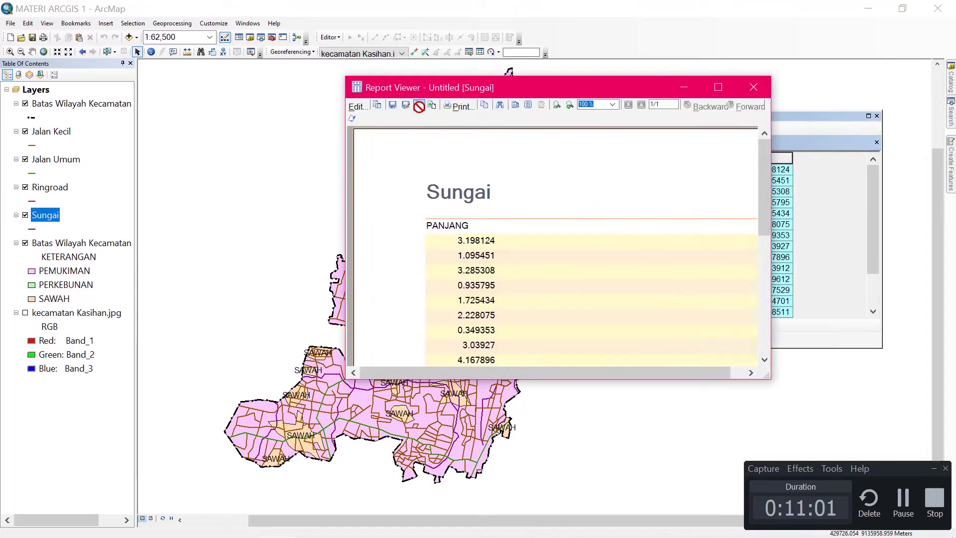
# - Export the Sungai report in Microsoft Excel (XLS) format as PANJANG SUNGAI and close the report without saving its layout
pyautogui.click(418, 105)
pyautogui.click(557, 180)
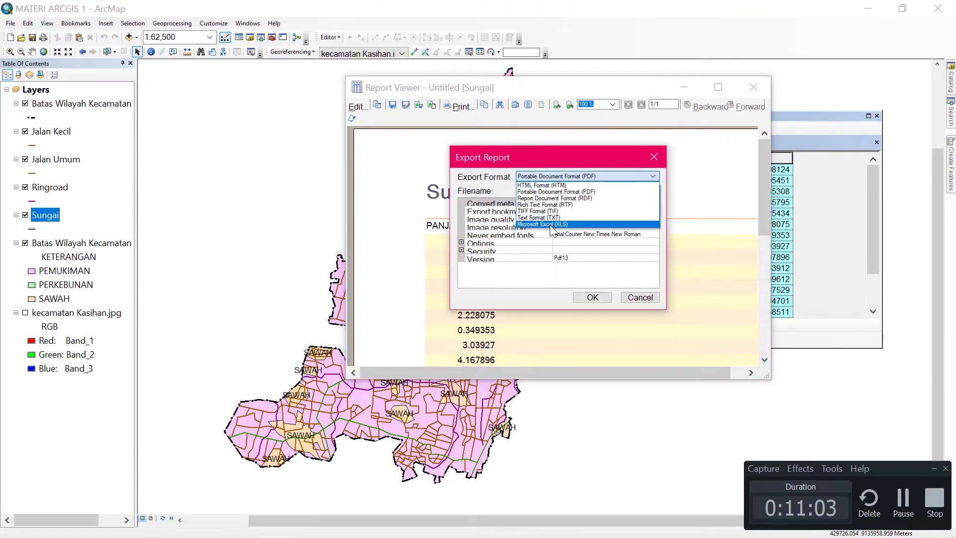
pyautogui.click(578, 233)
pyautogui.click(652, 190)
pyautogui.click(619, 276)
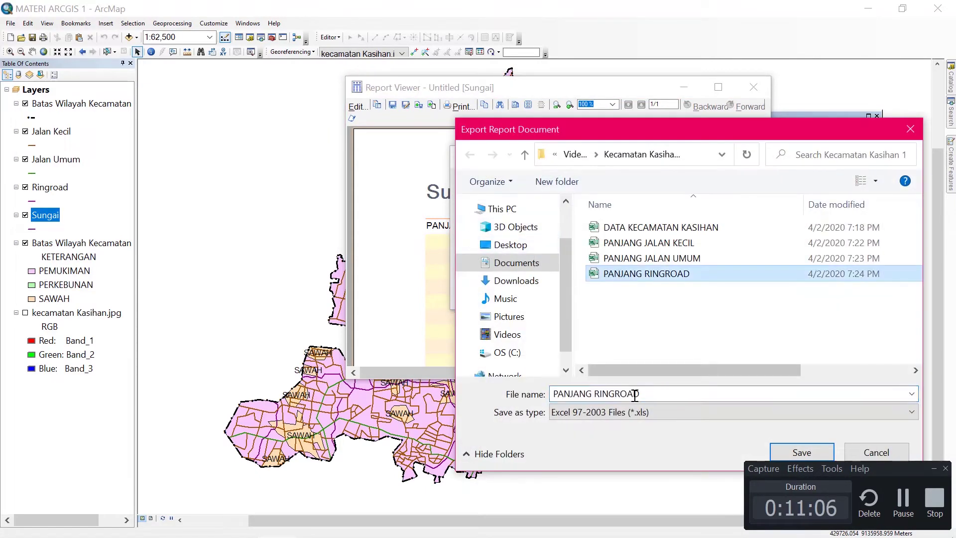
pyautogui.doubleClick(640, 394)
pyautogui.press('BackSpace')
pyautogui.write('SUNGAI')
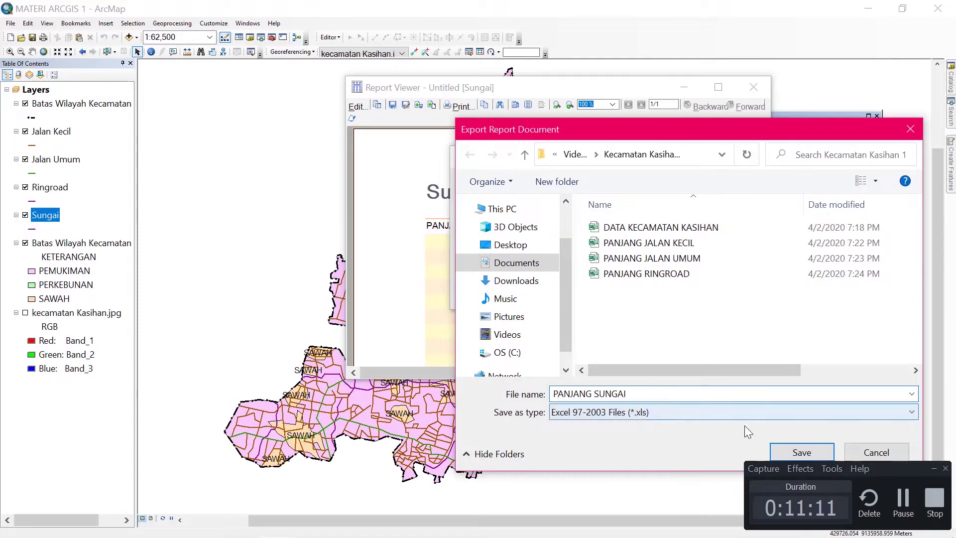
pyautogui.click(823, 450)
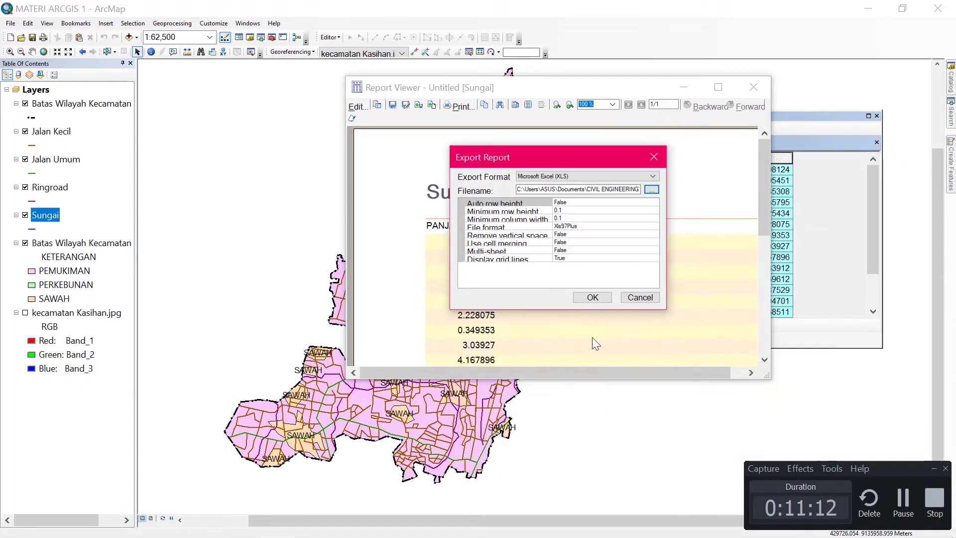
pyautogui.click(597, 297)
pyautogui.click(745, 91)
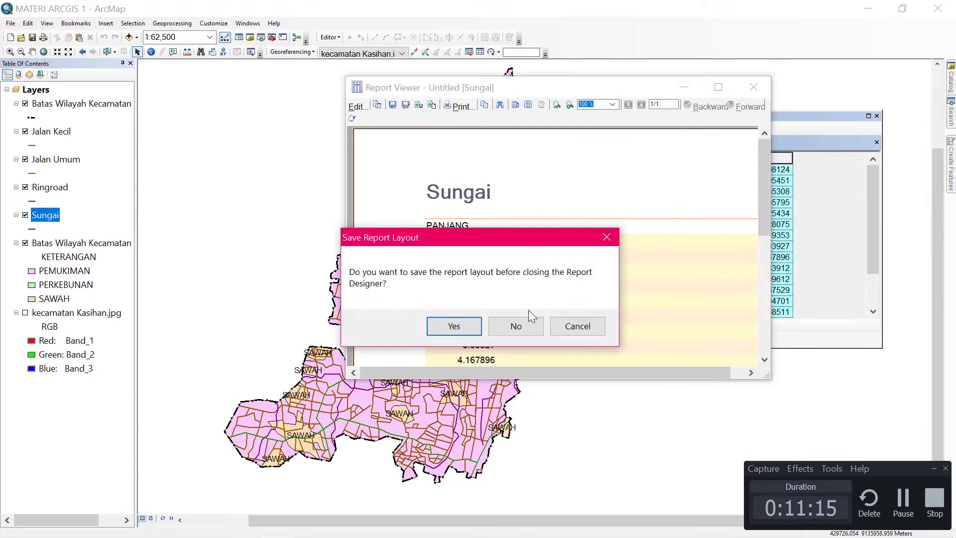
pyautogui.click(527, 322)
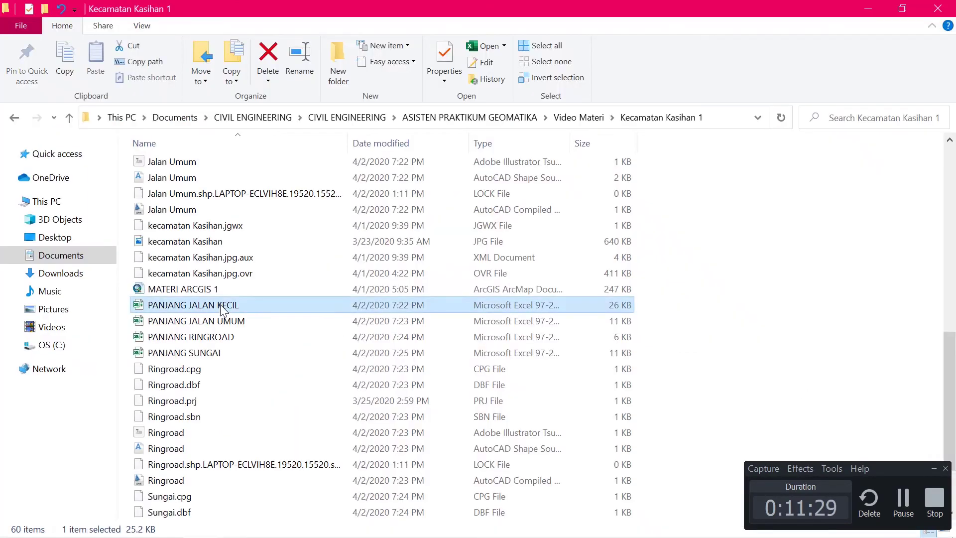
# - Check the exported workbooks PANJANG JALAN KECIL, PANJANG JALAN UMUM, PANJANG RINGROAD and PANJANG SUNGAI in Excel, closing each before opening another
pyautogui.doubleClick(221, 305)
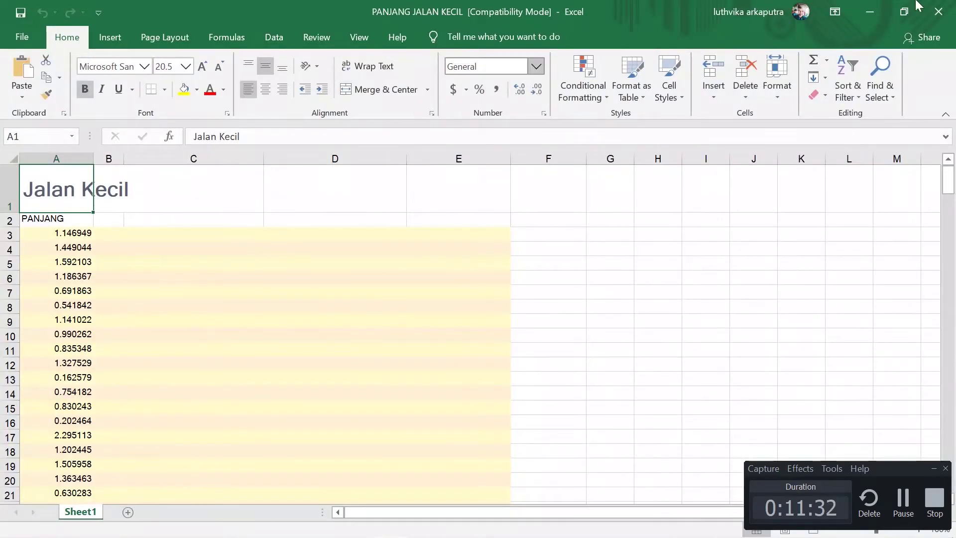
pyautogui.click(938, 11)
pyautogui.doubleClick(257, 321)
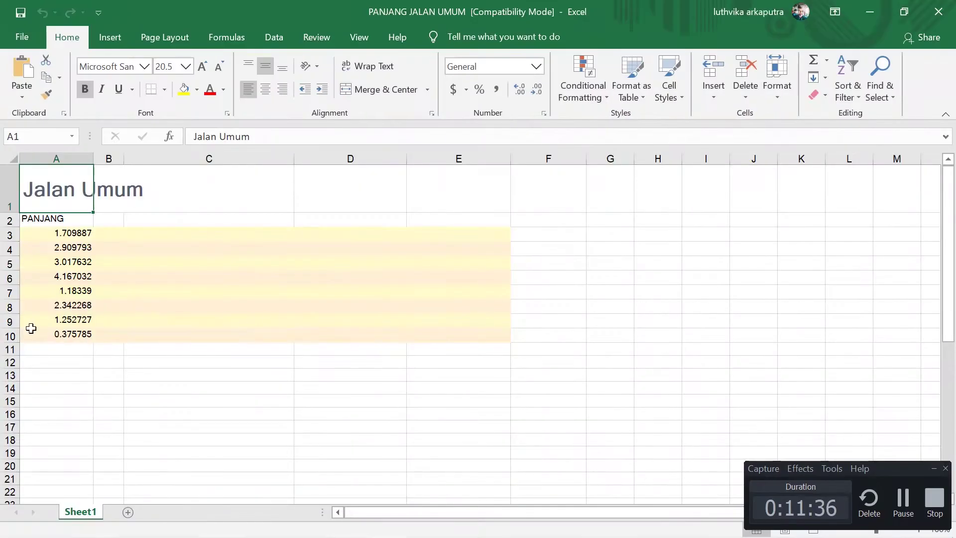
pyautogui.hotkey('alt', 'F4')
pyautogui.click(232, 341)
pyautogui.doubleClick(232, 342)
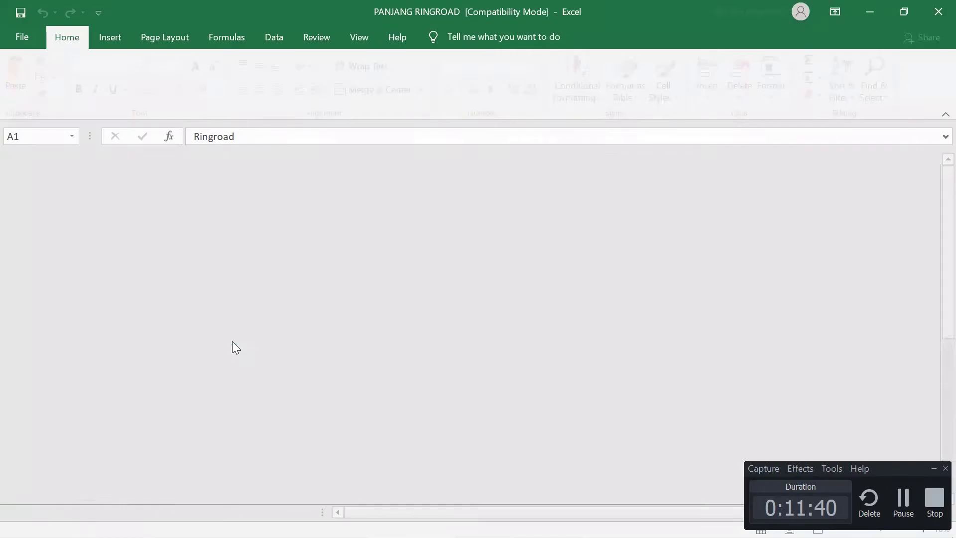
pyautogui.hotkey('alt', 'F4')
pyautogui.doubleClick(201, 353)
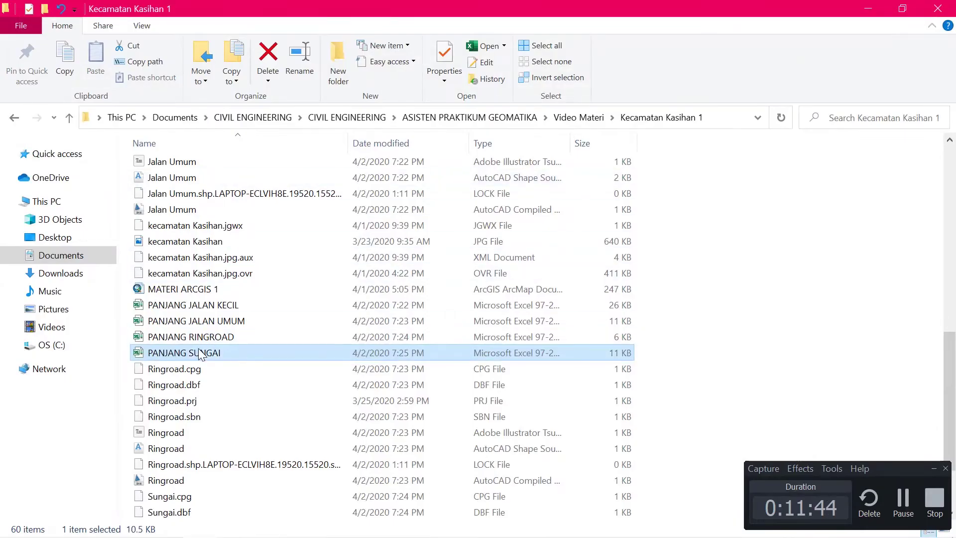
# - Switch to Google Maps, search for "kantor camat" and open the suggested place Kantor Kecamatan Kasihan
pyautogui.hotkey('alt', 'Tab')
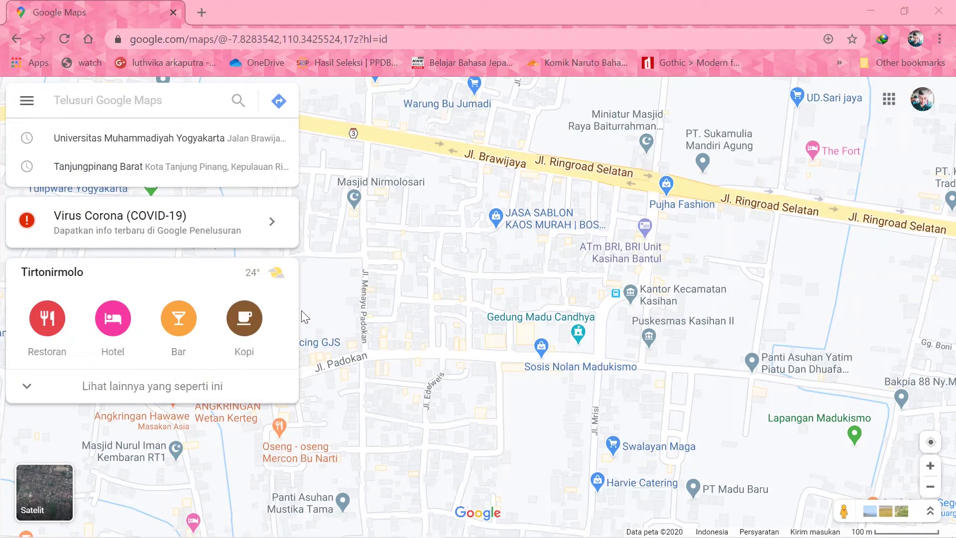
pyautogui.click(147, 106)
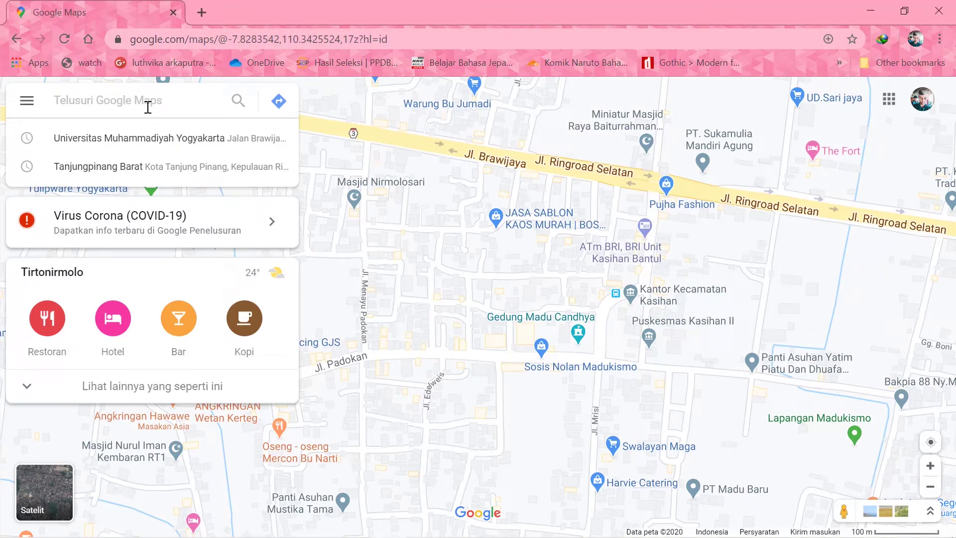
pyautogui.write('kanto')
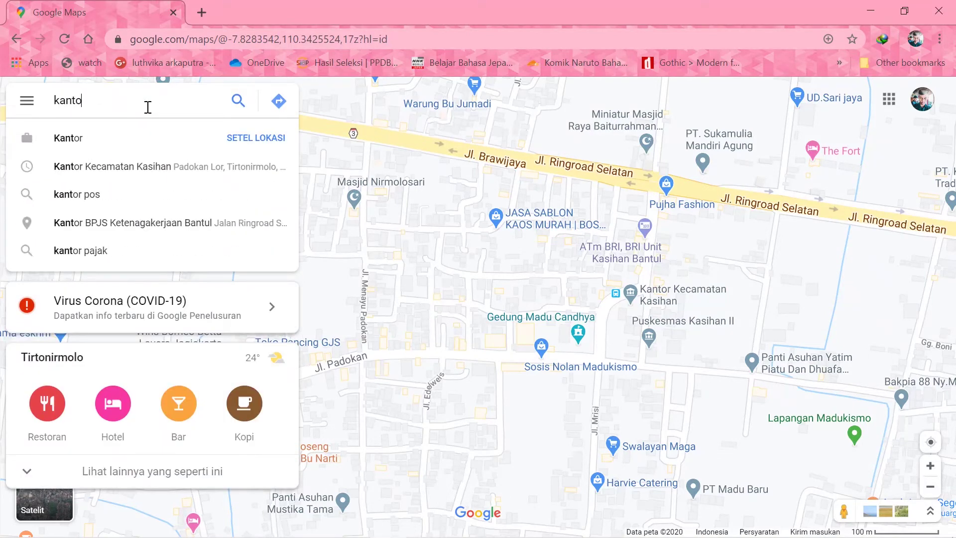
pyautogui.write('r ca')
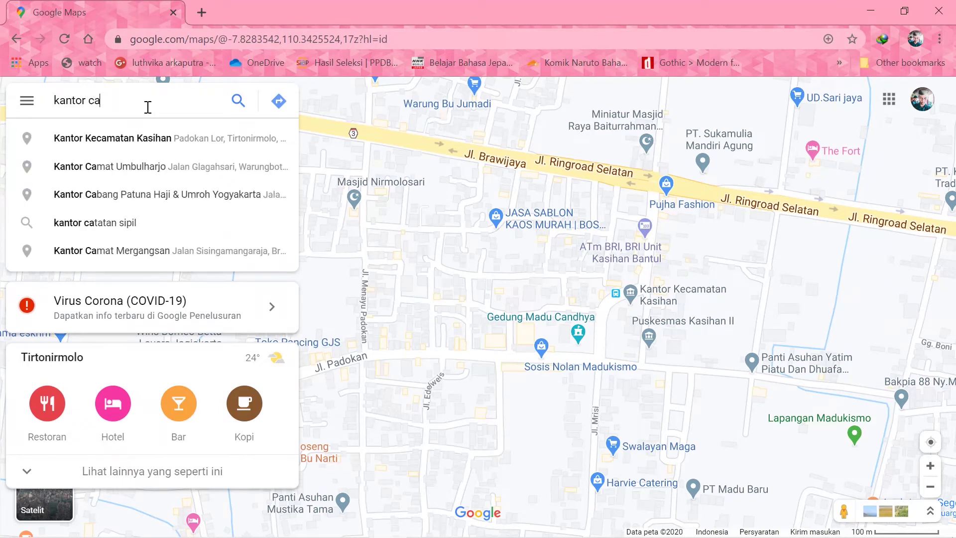
pyautogui.write('mat')
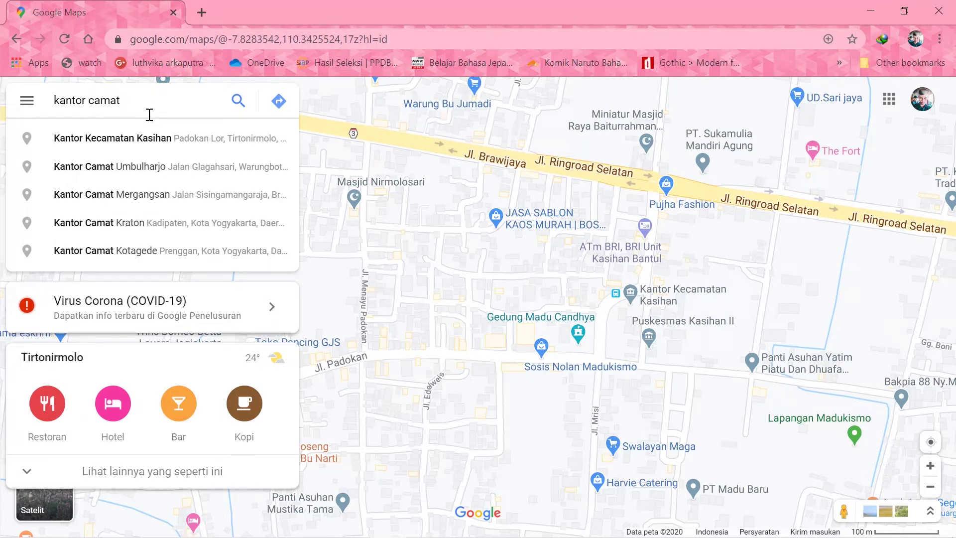
pyautogui.click(153, 151)
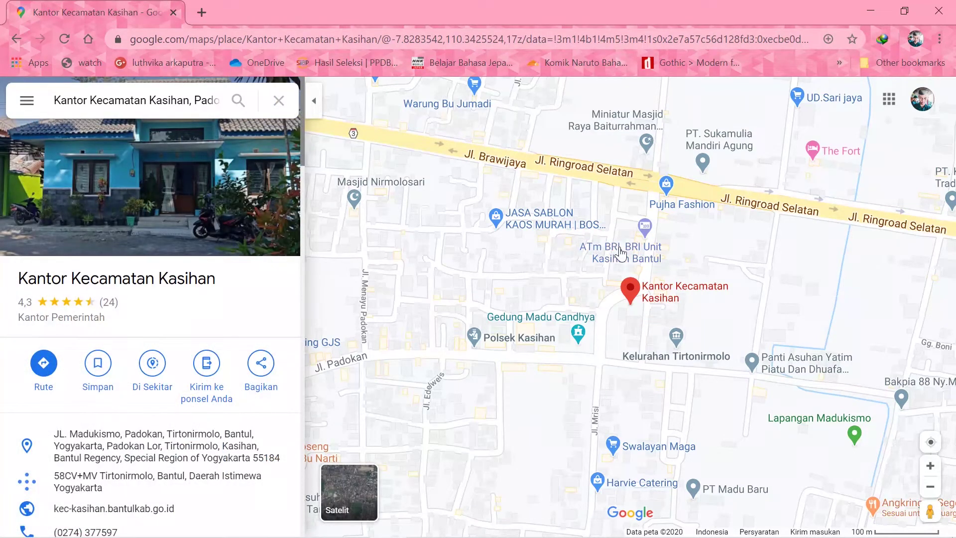
# - Look up the coordinates at the Kantor Kecamatan Kasihan marker and copy them
pyautogui.rightClick(632, 310)
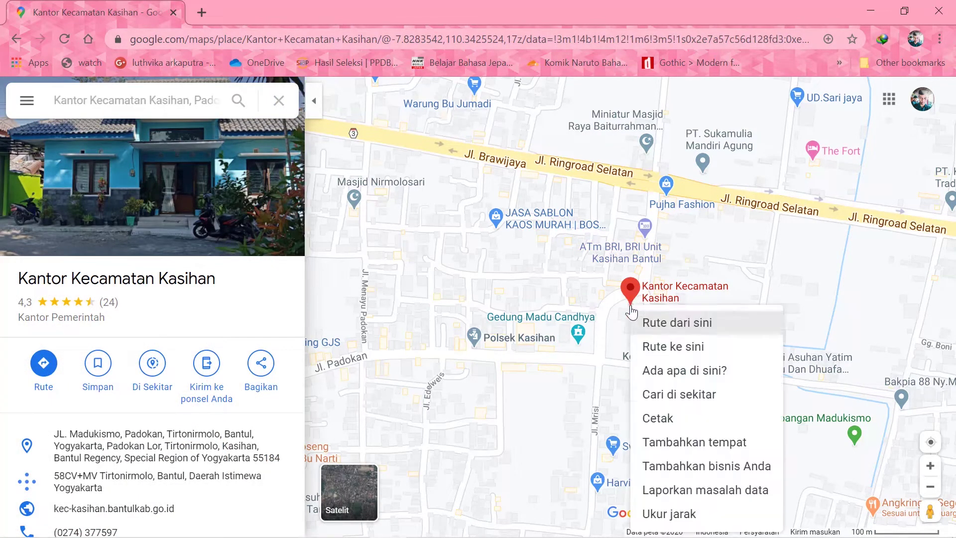
pyautogui.click(646, 374)
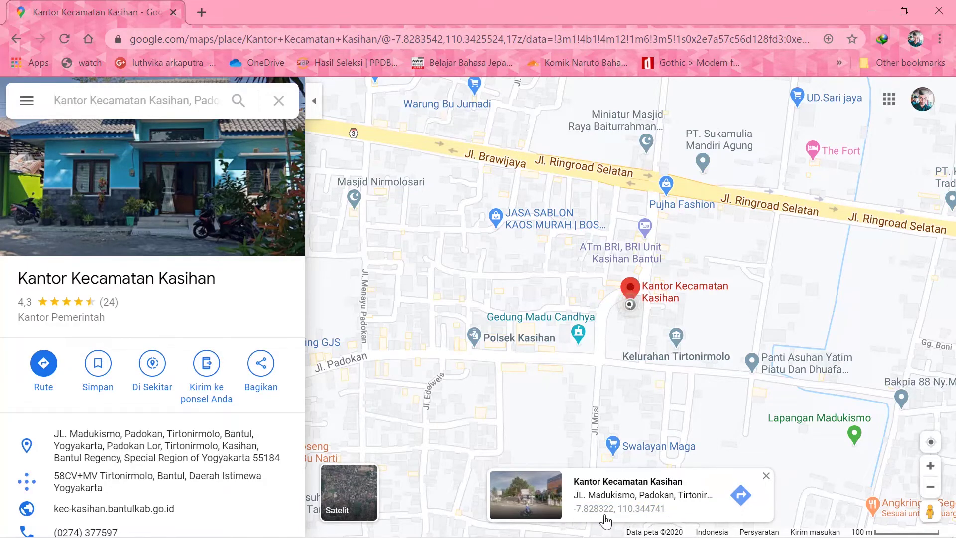
pyautogui.moveTo(669, 511); pyautogui.dragTo(567, 509)
pyautogui.hotkey('ctrl', 'c')
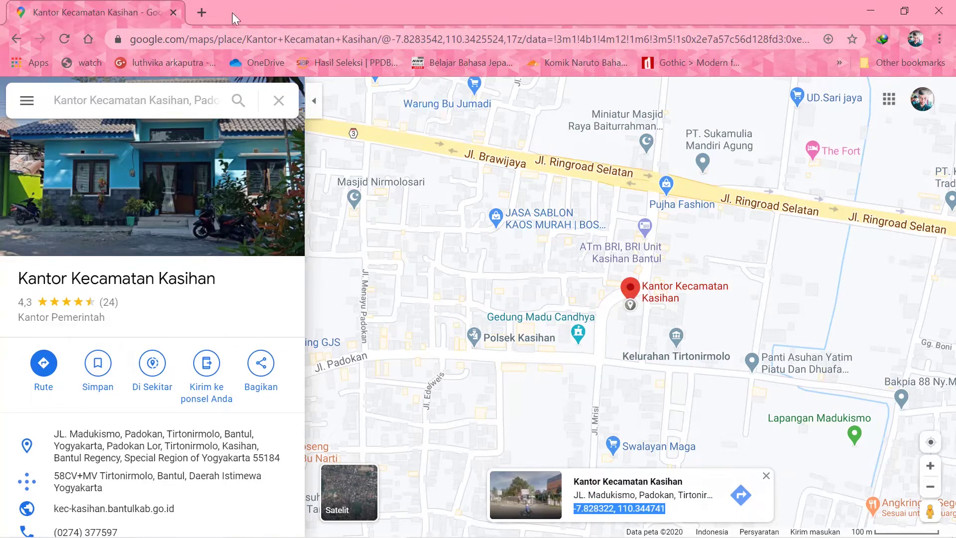
# - Open the coordinate conversion site yogantara.info in a new browser tab
pyautogui.click(201, 12)
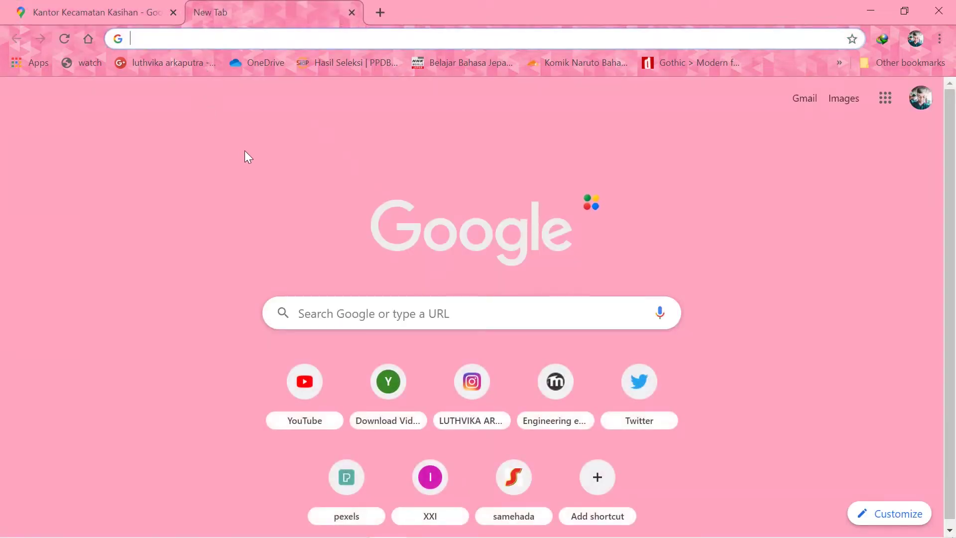
pyautogui.write('yp')
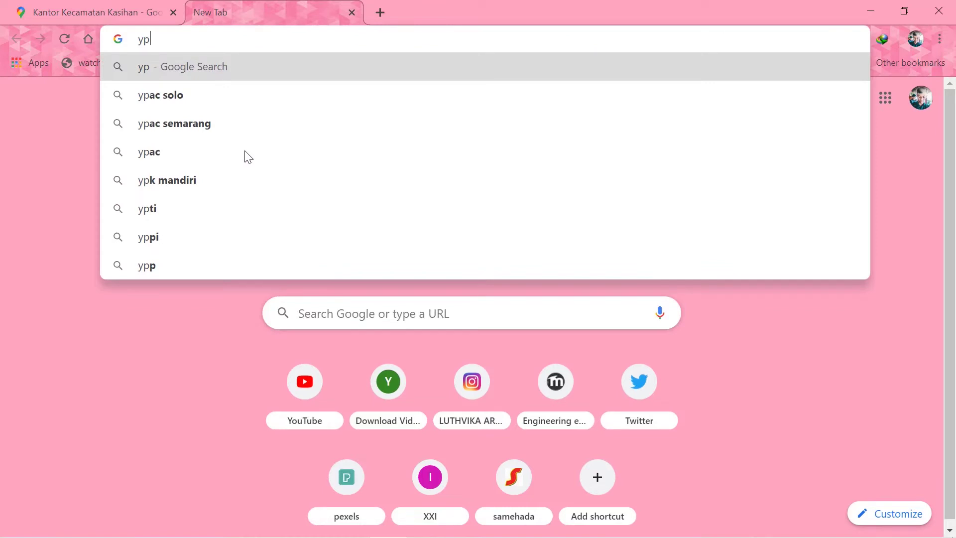
pyautogui.write('gan')
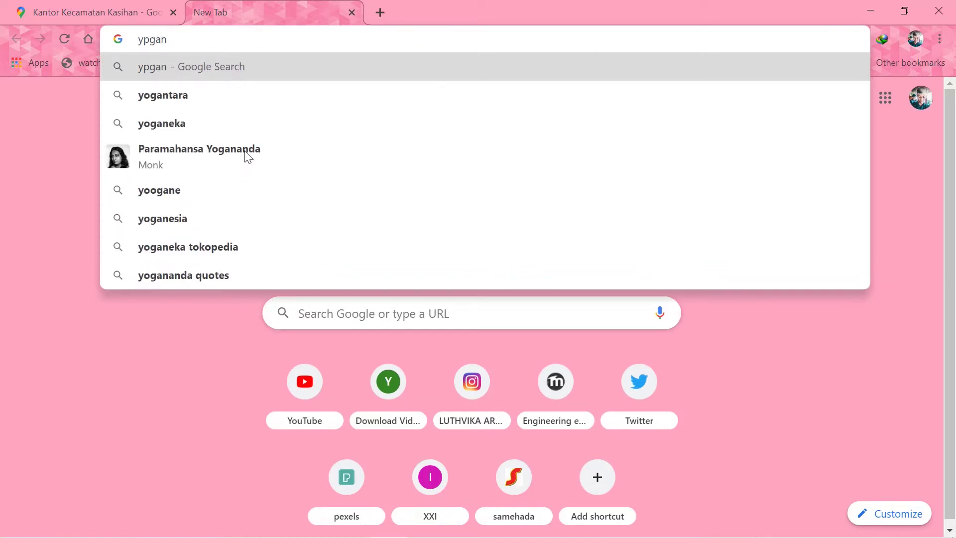
pyautogui.press('BackSpace')
pyautogui.press('BackSpace')
pyautogui.press('BackSpace')
pyautogui.press('BackSpace')
pyautogui.write('oga')
pyautogui.press('BackSpace')
pyautogui.press('BackSpace')
pyautogui.press('BackSpace')
pyautogui.press('BackSpace')
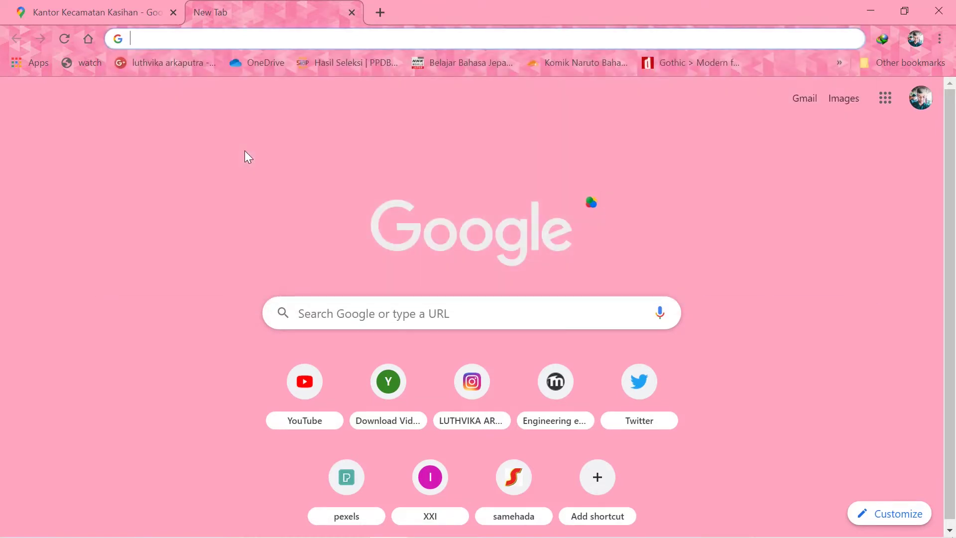
pyautogui.write('yogan')
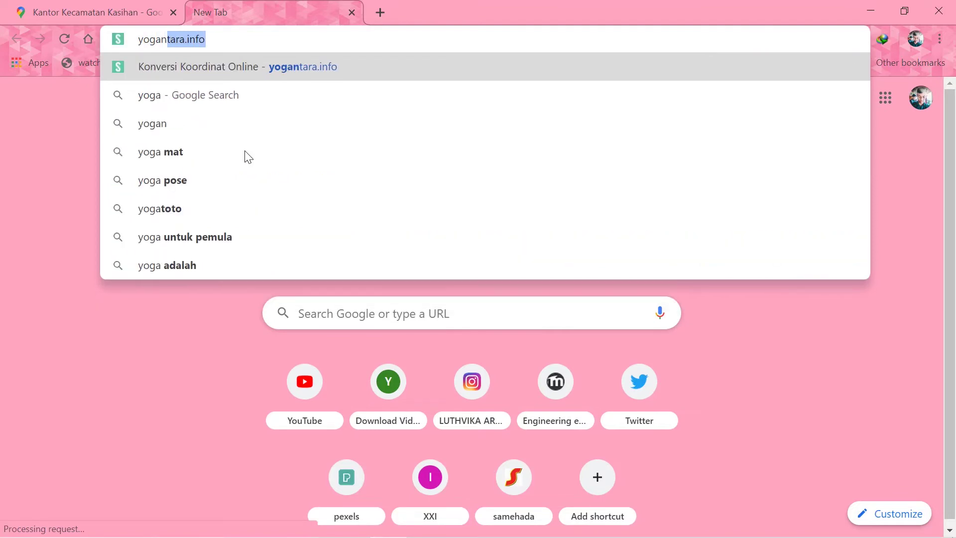
pyautogui.press('Return')
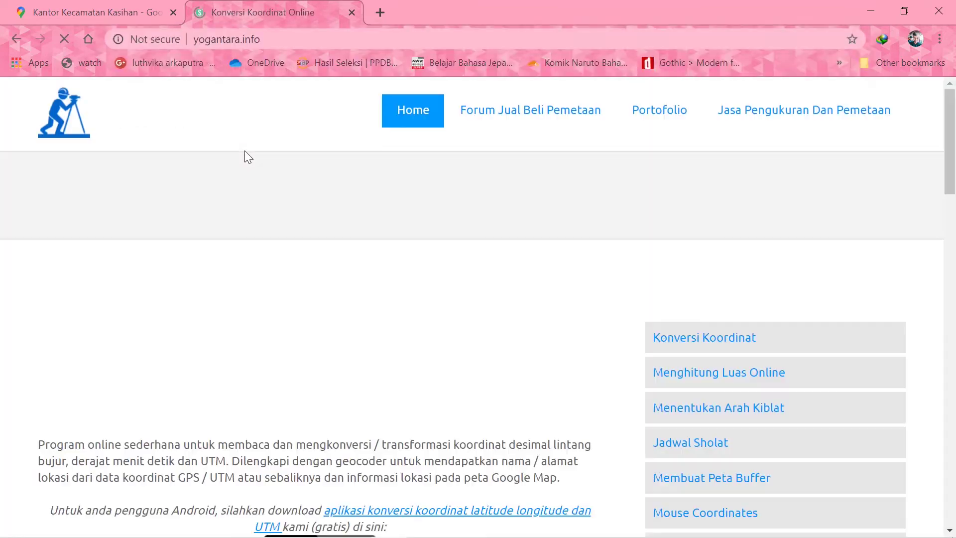
# - Enter latitude -7.828322 and longitude 110.344741 in the decimal degree fields and convert them to UTM
pyautogui.scroll(-5, 424, 165)
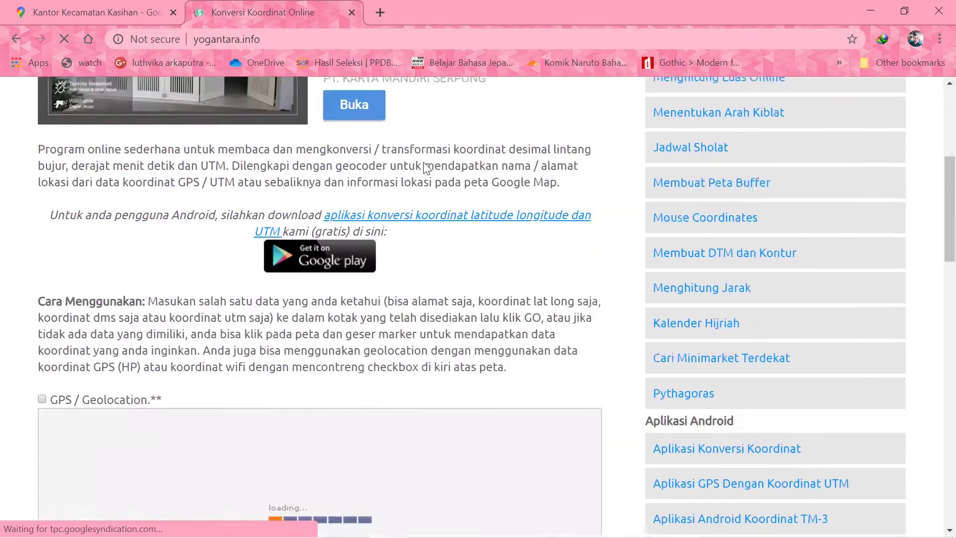
pyautogui.scroll(-15, 426, 167)
pyautogui.scroll(4, 279, 139)
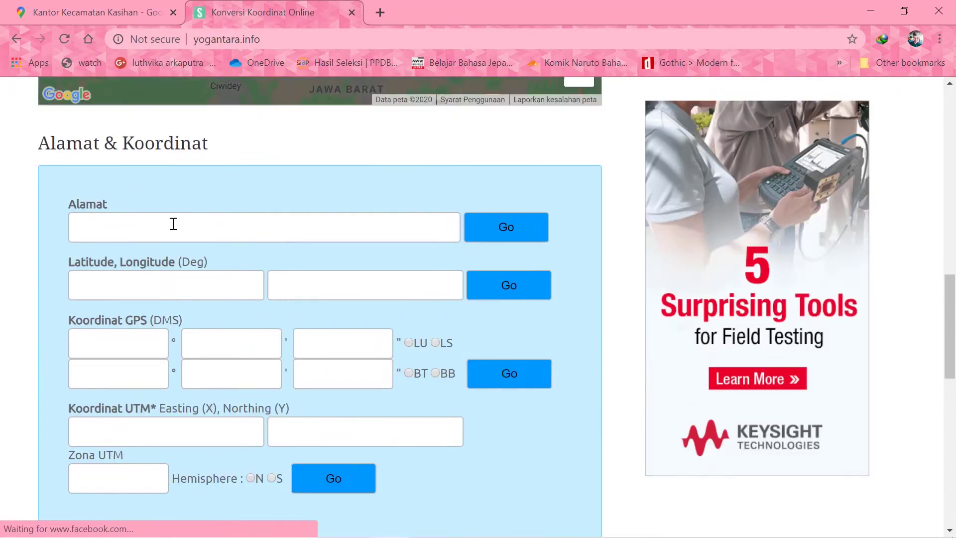
pyautogui.scroll(2, 173, 223)
pyautogui.click(180, 348)
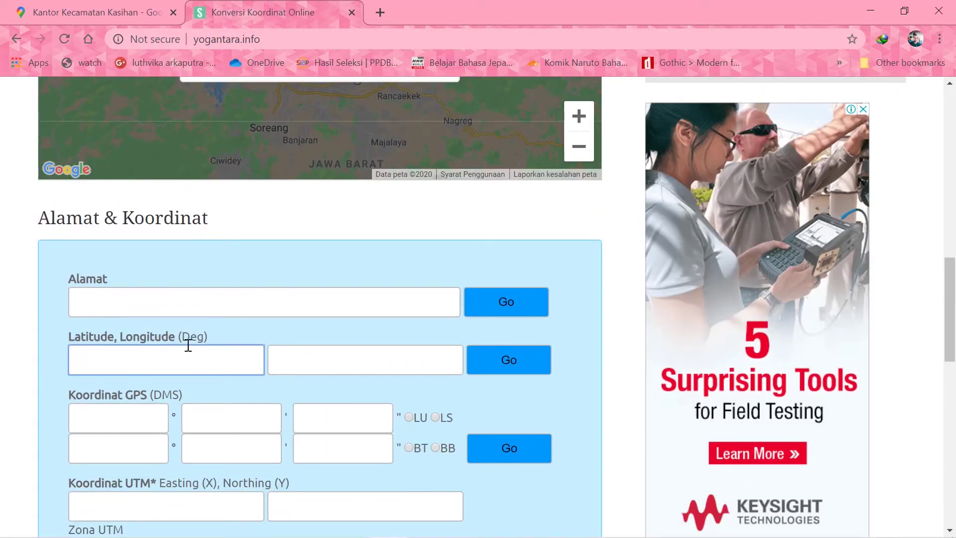
pyautogui.hotkey('ctrl', 'v')
pyautogui.moveTo(204, 358); pyautogui.dragTo(130, 364)
pyautogui.hotkey('ctrl', 'x')
pyautogui.click(298, 362)
pyautogui.hotkey('ctrl', 'v')
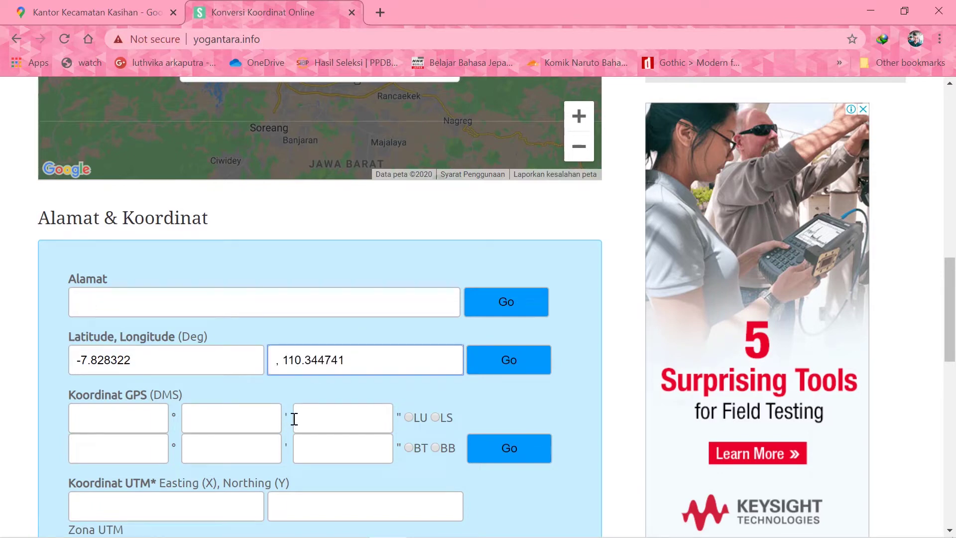
pyautogui.press('Home')
pyautogui.press('Delete')
pyautogui.press('Delete')
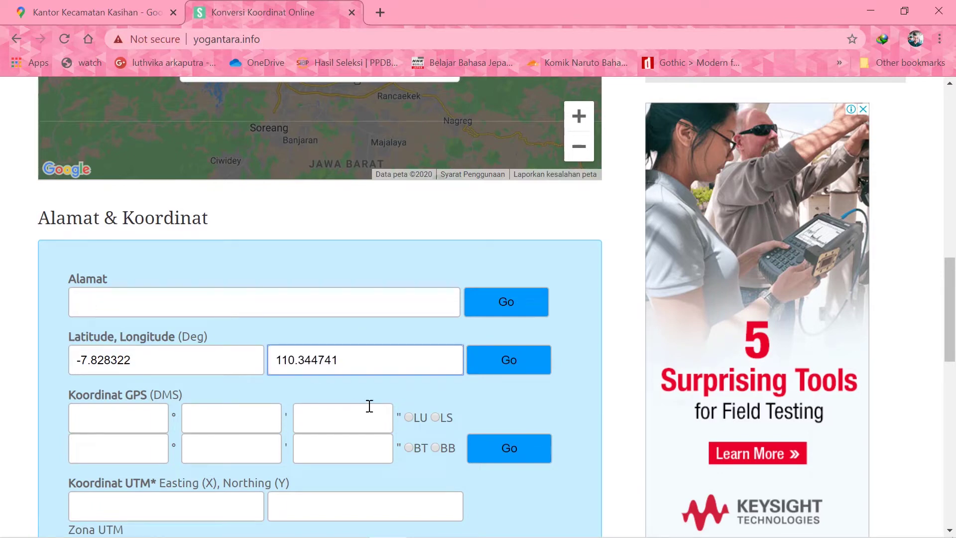
pyautogui.click(529, 364)
pyautogui.scroll(-6, 448, 318)
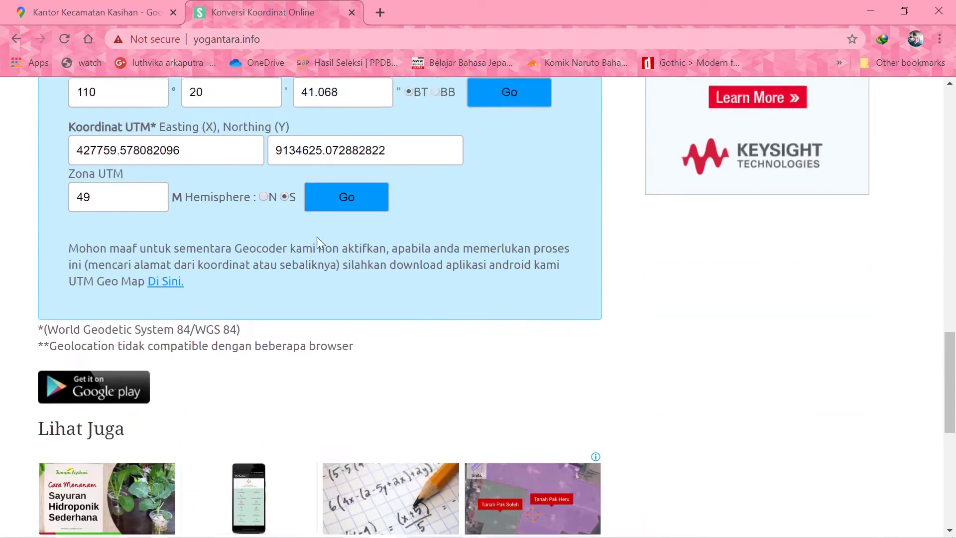
# - Switch to the blank Excel workbook and enter "kantor camat kasihan" in cell B4
pyautogui.hotkey('alt', 'Tab')
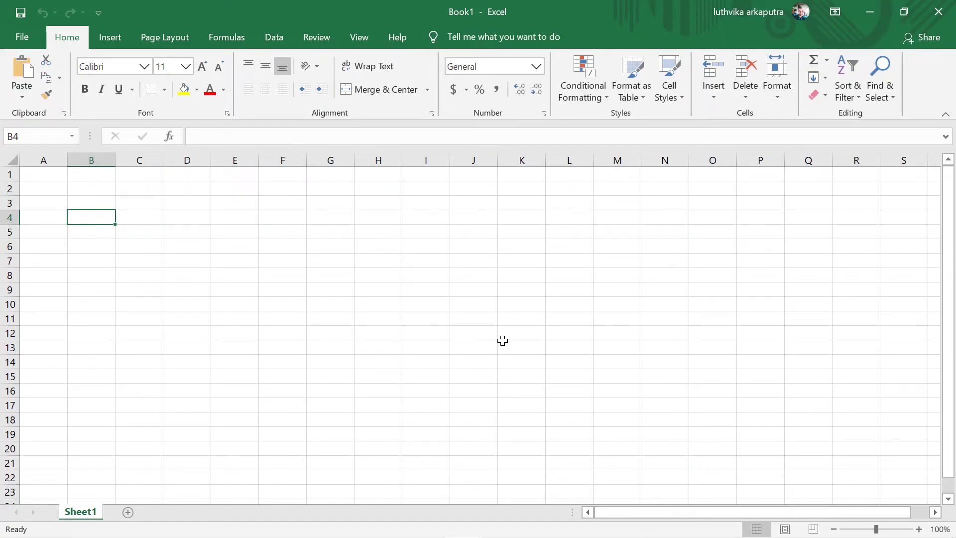
pyautogui.write('kantor')
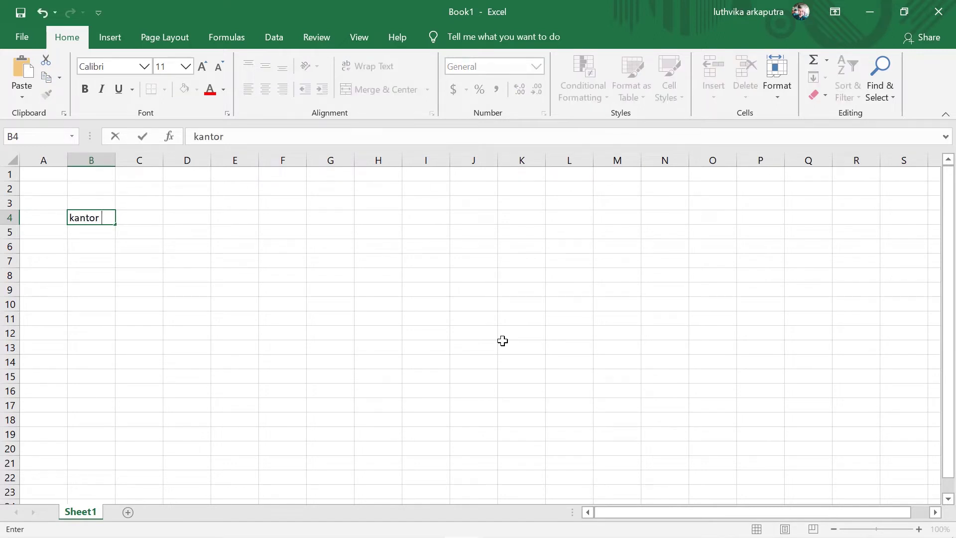
pyautogui.write(' camat kasih')
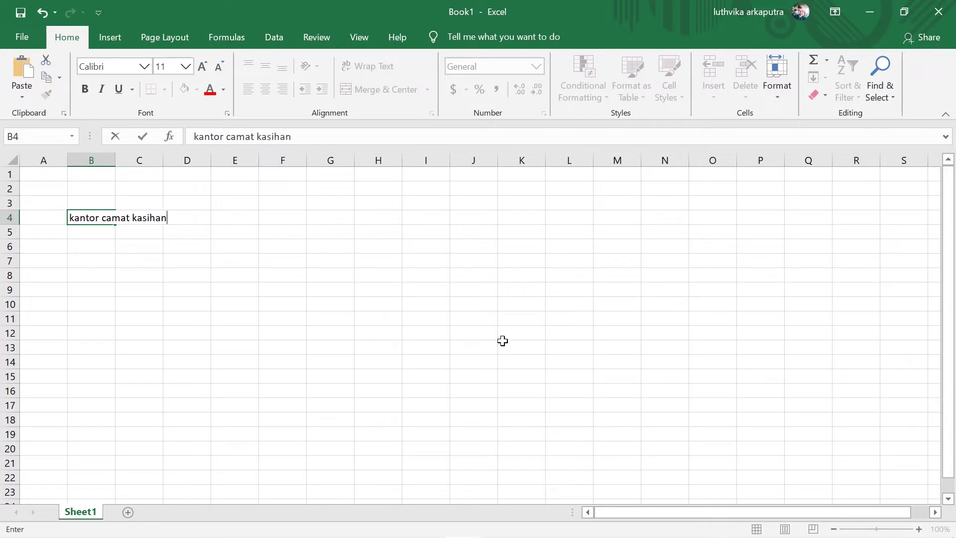
pyautogui.write('an')
# - Enter the headers x in C3 and y in D3, and paste the UTM easting 427759.578082096 into C4
pyautogui.click(143, 204)
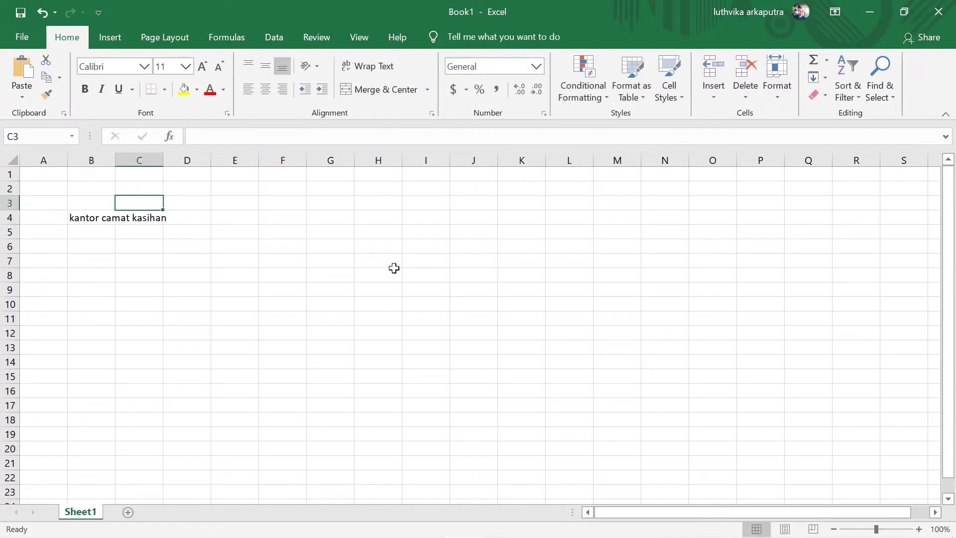
pyautogui.write('x')
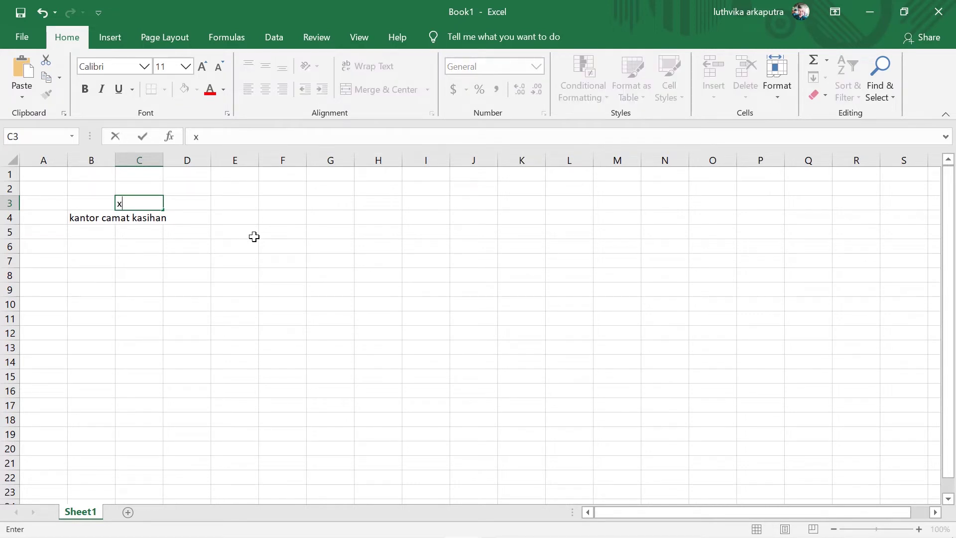
pyautogui.press('Tab')
pyautogui.write('y')
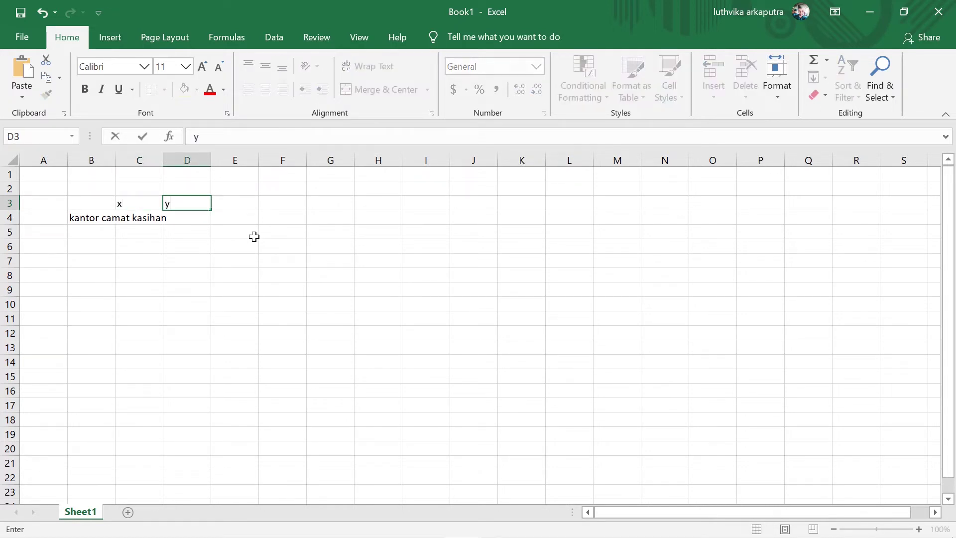
pyautogui.press('Return')
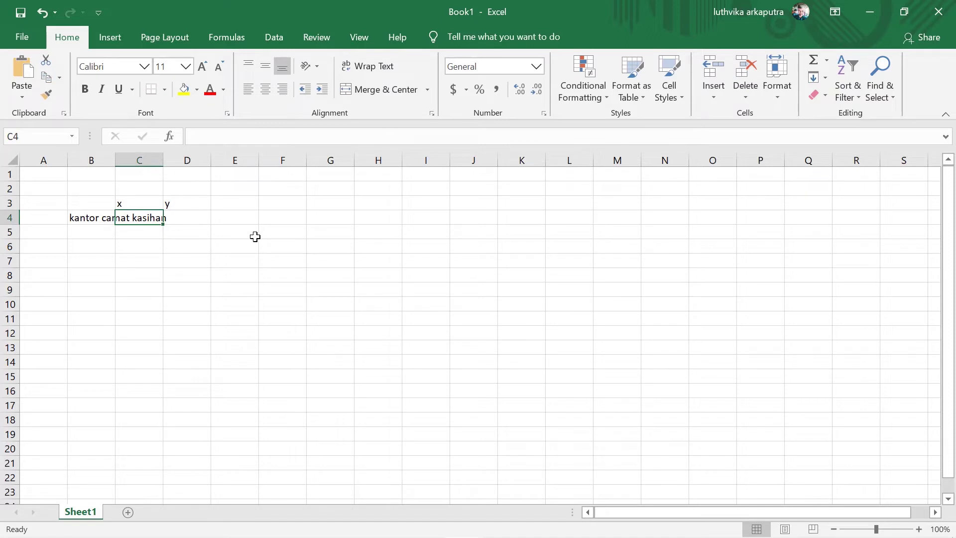
pyautogui.hotkey('ctrl', 'v')
# - Copy the UTM northing 9134625.072882822 from the converter page in Chrome into Excel cell D4, and widen columns B to D
pyautogui.moveTo(264, 535)
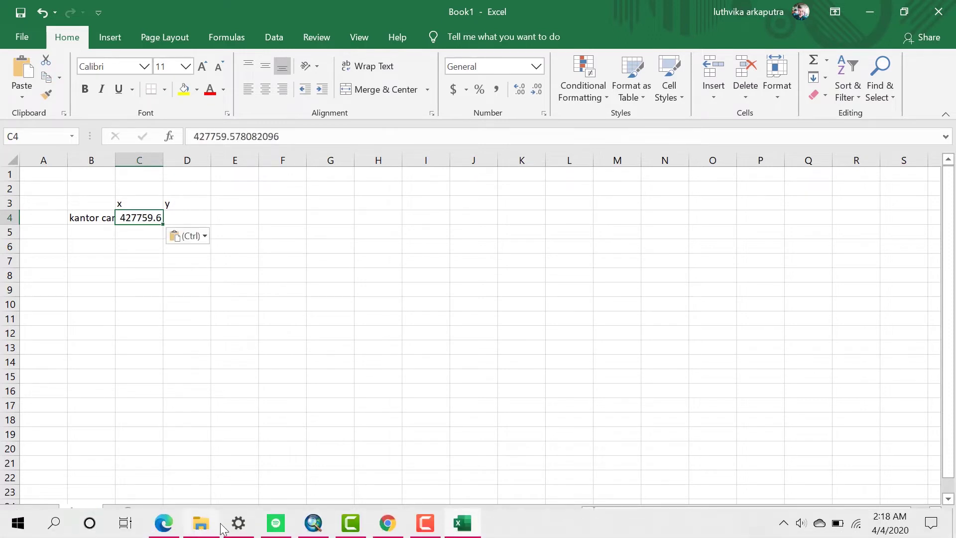
pyautogui.click(387, 523)
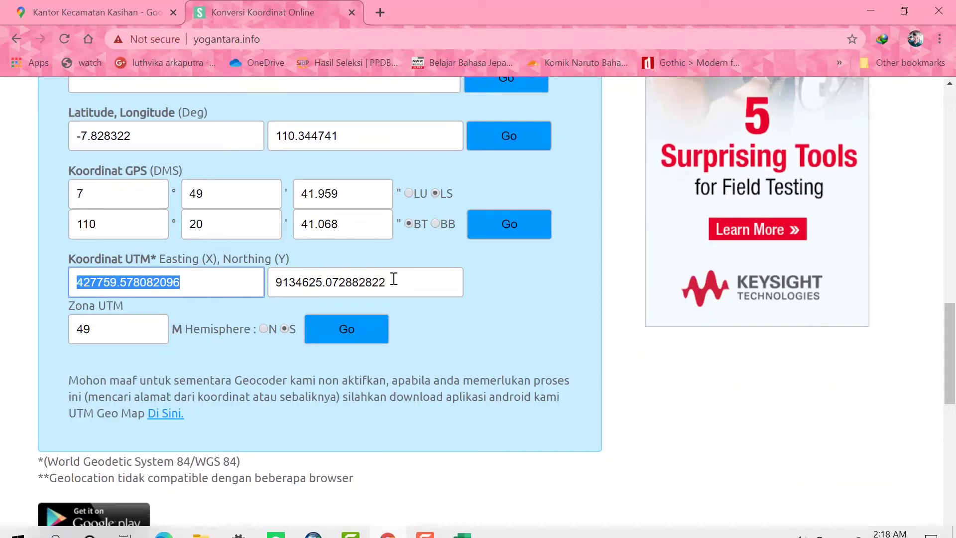
pyautogui.doubleClick(373, 279)
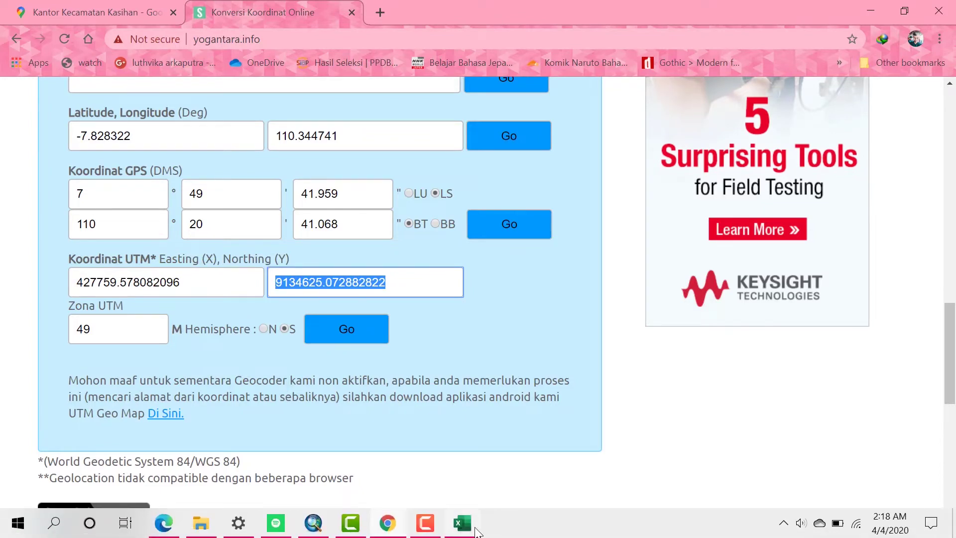
pyautogui.click(475, 530)
pyautogui.click(188, 230)
pyautogui.click(189, 220)
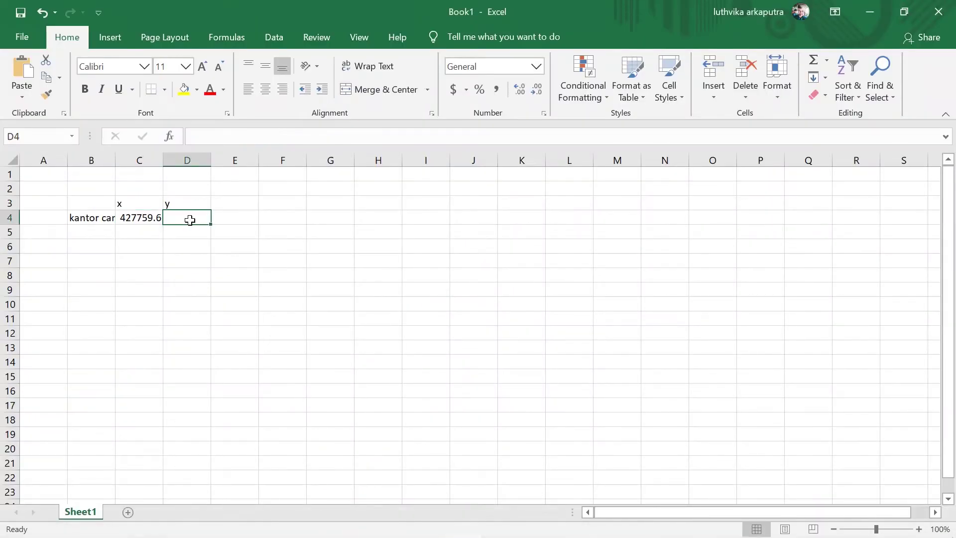
pyautogui.hotkey('ctrl', 'v')
pyautogui.press('ctrl')
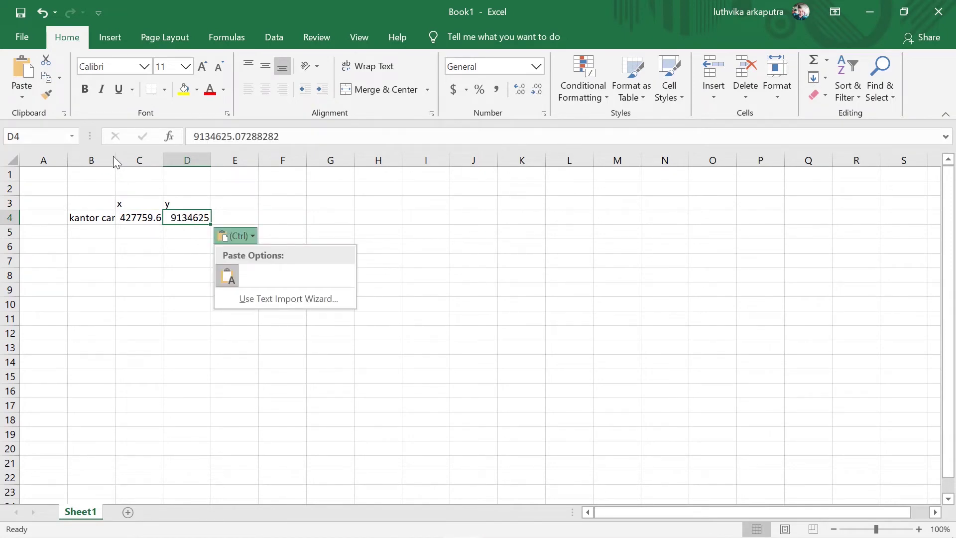
pyautogui.press('Escape')
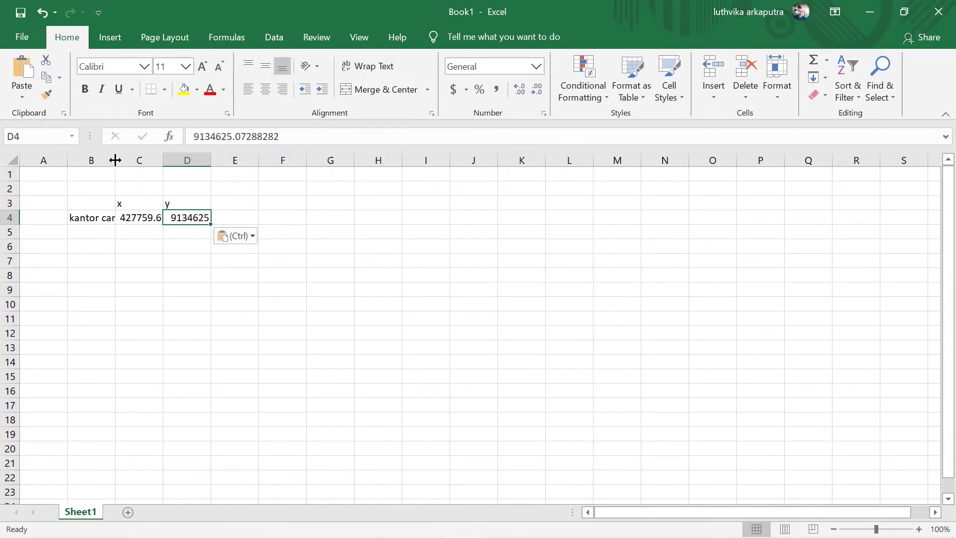
pyautogui.moveTo(116, 160); pyautogui.dragTo(338, 163)
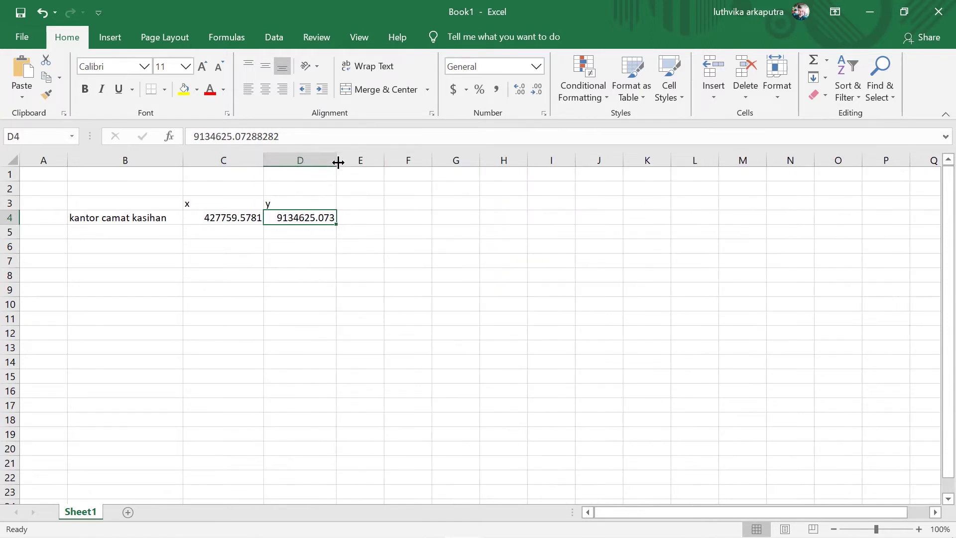
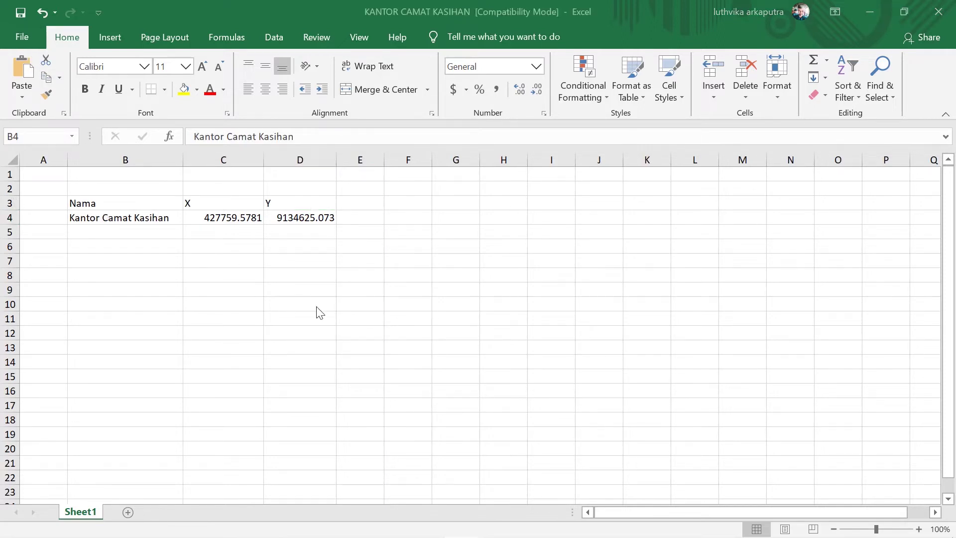
# - Save the workbook, open Save As for the Kecamatan Kasihan 1 folder and choose the Excel 97-2003 Workbook format
pyautogui.click(14, 38)
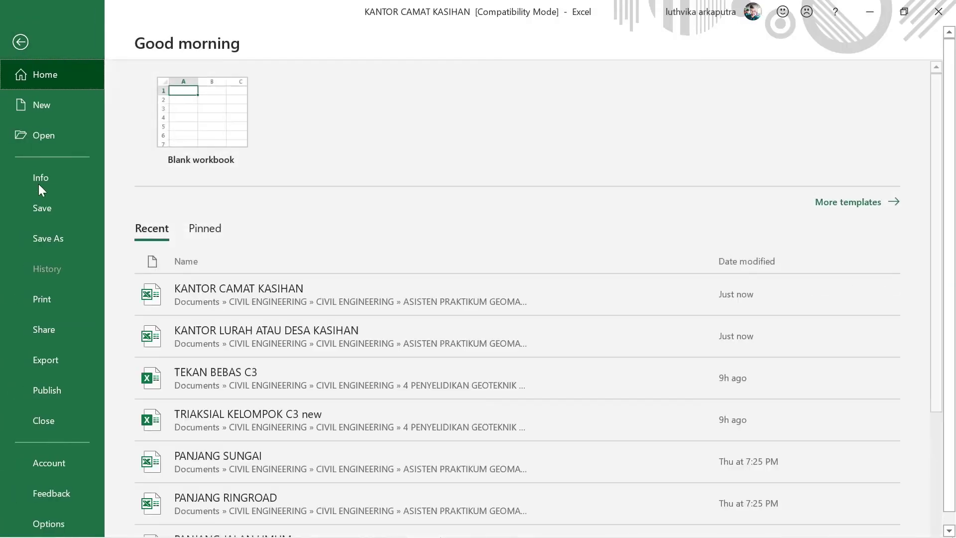
pyautogui.click(69, 205)
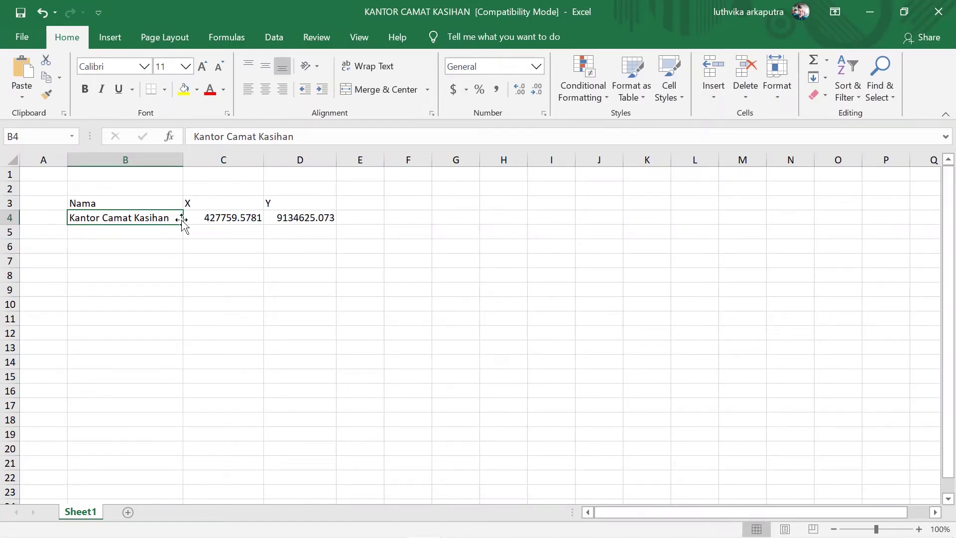
pyautogui.click(22, 37)
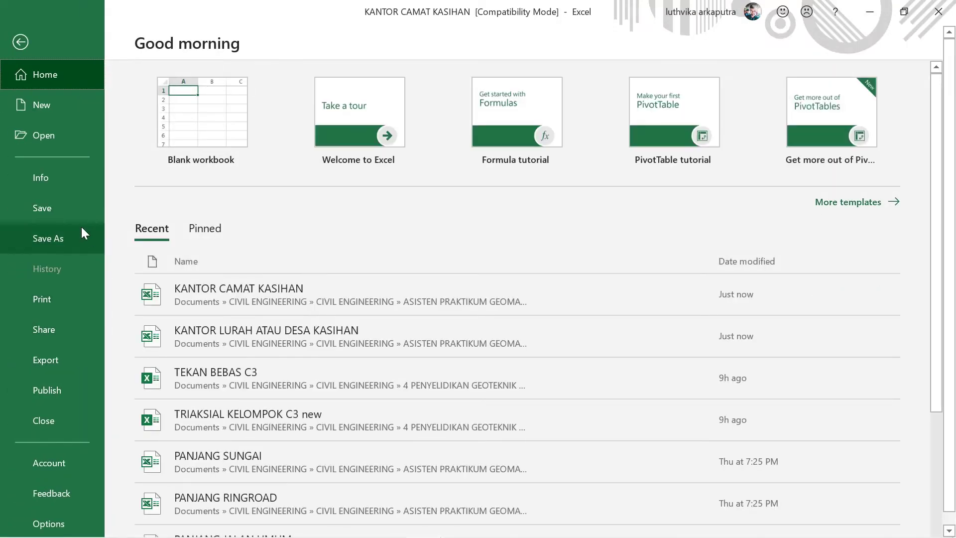
pyautogui.click(82, 227)
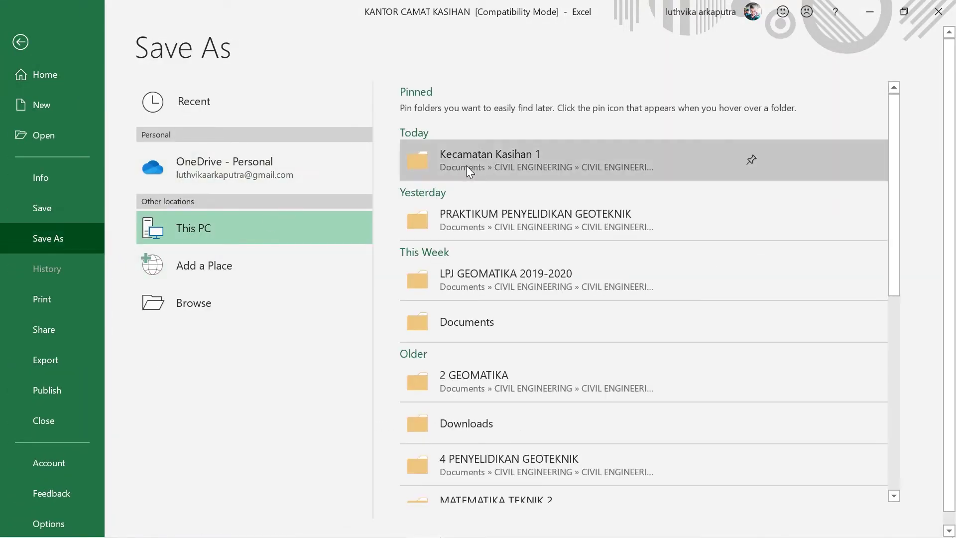
pyautogui.click(466, 167)
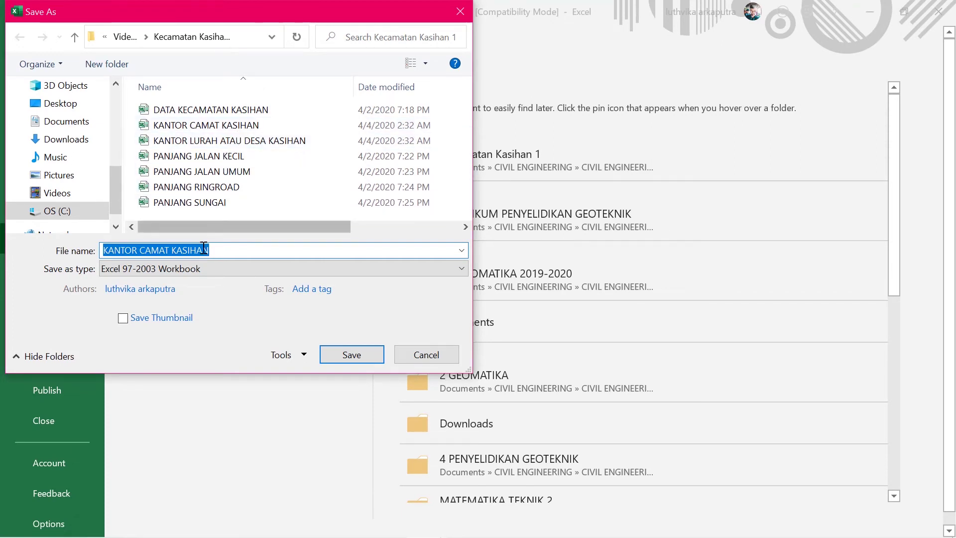
pyautogui.click(202, 267)
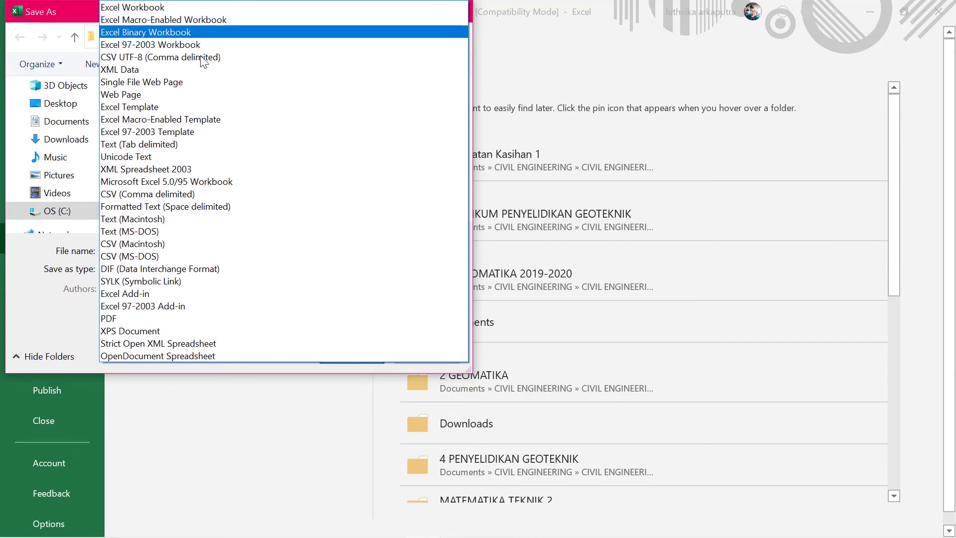
pyautogui.click(237, 44)
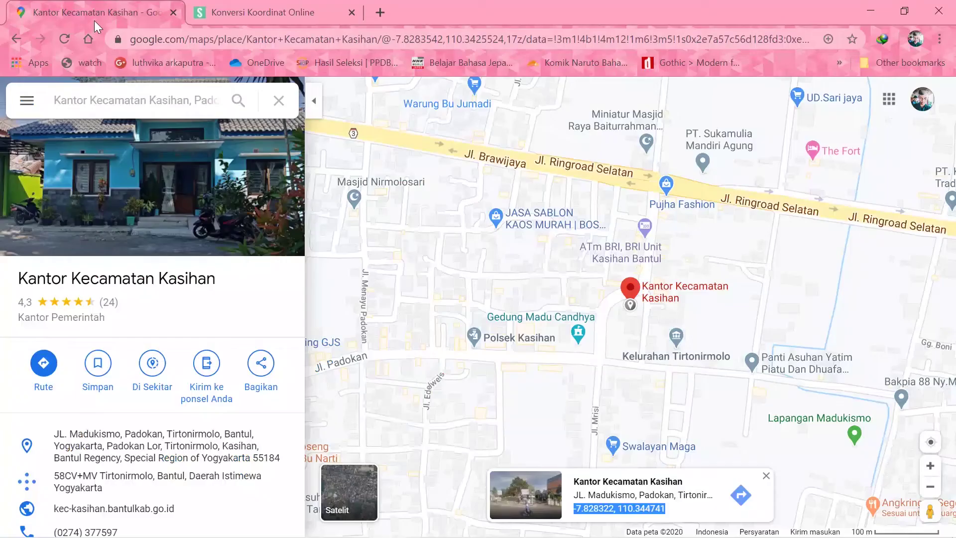
# - Clear the previous Kantor Kecamatan Kasihan search in Google Maps
pyautogui.click(207, 97)
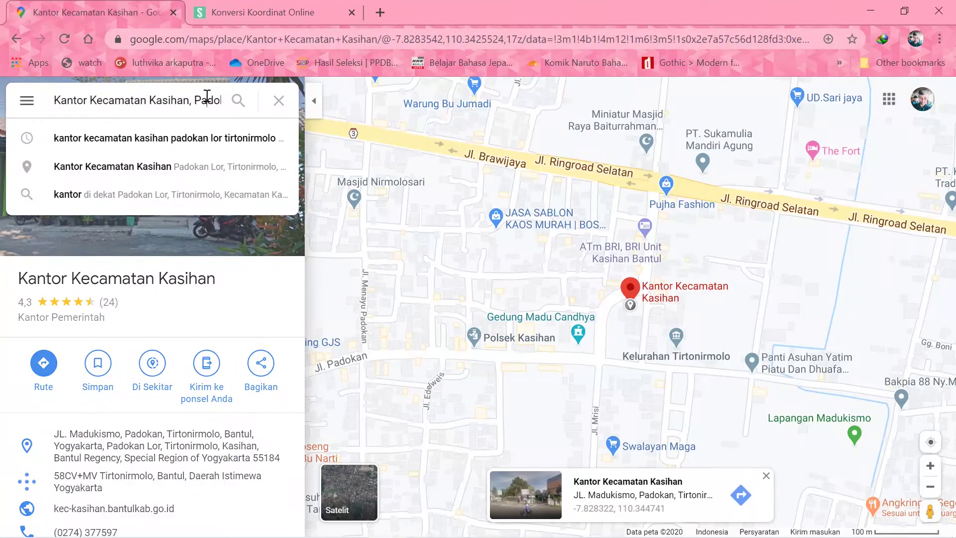
pyautogui.write('KANTOR')
pyautogui.press('BackSpace')
pyautogui.press('BackSpace')
pyautogui.press('BackSpace')
pyautogui.press('BackSpace')
pyautogui.press('BackSpace')
pyautogui.press('BackSpace')
pyautogui.press('Right')
pyautogui.press('Right')
pyautogui.press('Right')
pyautogui.press('Right')
pyautogui.press('Right')
pyautogui.press('Right')
pyautogui.press('Right')
pyautogui.press('Right')
pyautogui.press('Right')
pyautogui.press('Right')
pyautogui.press('Right')
pyautogui.press('Right')
pyautogui.press('Right')
pyautogui.press('Right')
pyautogui.press('Right')
pyautogui.press('Right')
pyautogui.press('Right')
pyautogui.press('Right')
pyautogui.press('Right')
pyautogui.press('Right')
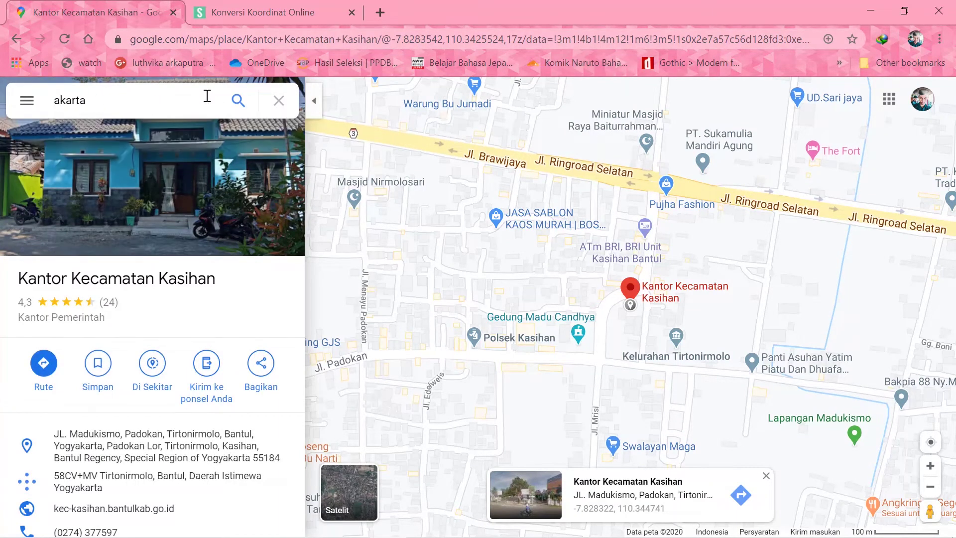
pyautogui.hotkey('ctrl', 'a')
pyautogui.press('BackSpace')
# - Search Google Maps for "kantor desa di kasihan"
pyautogui.write('kantor')
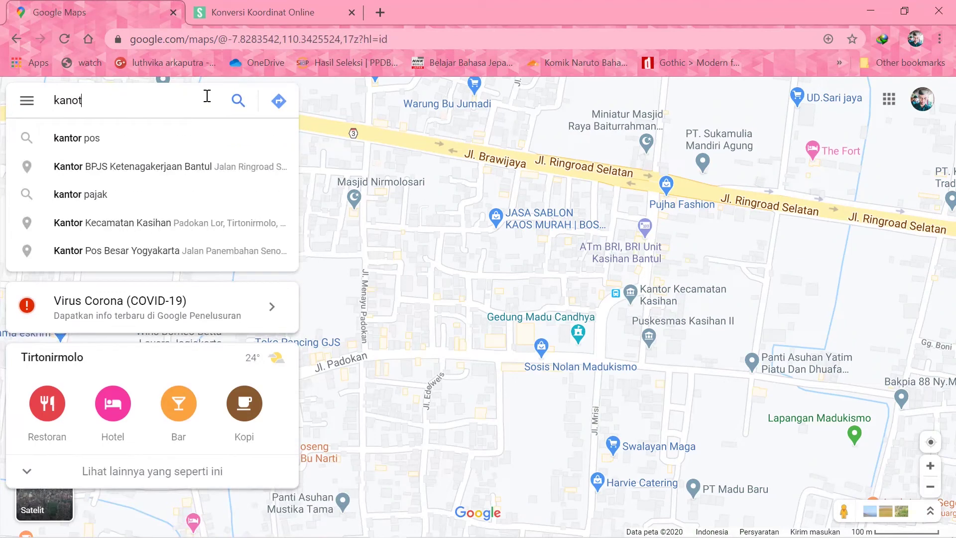
pyautogui.press('BackSpace')
pyautogui.press('BackSpace')
pyautogui.write('tor')
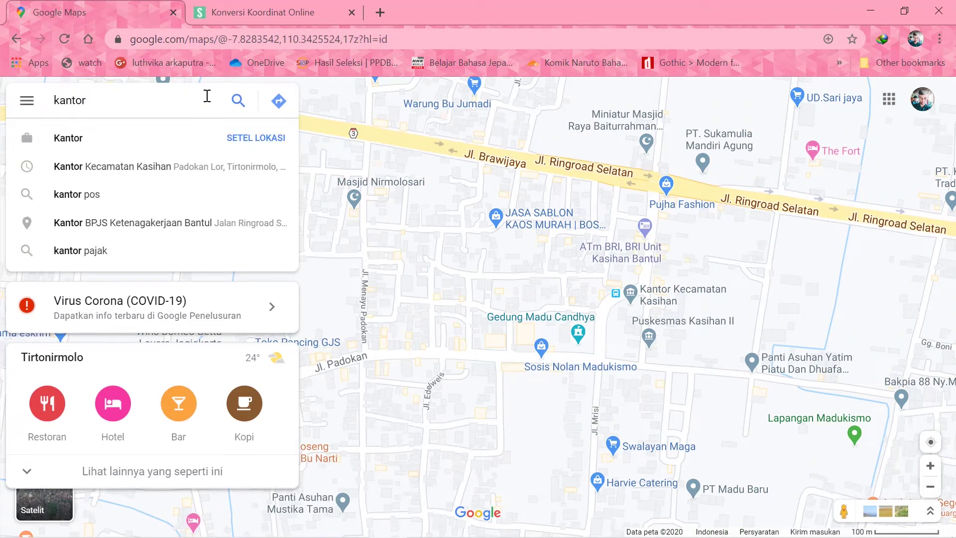
pyautogui.write(' desa')
pyautogui.write(' di k')
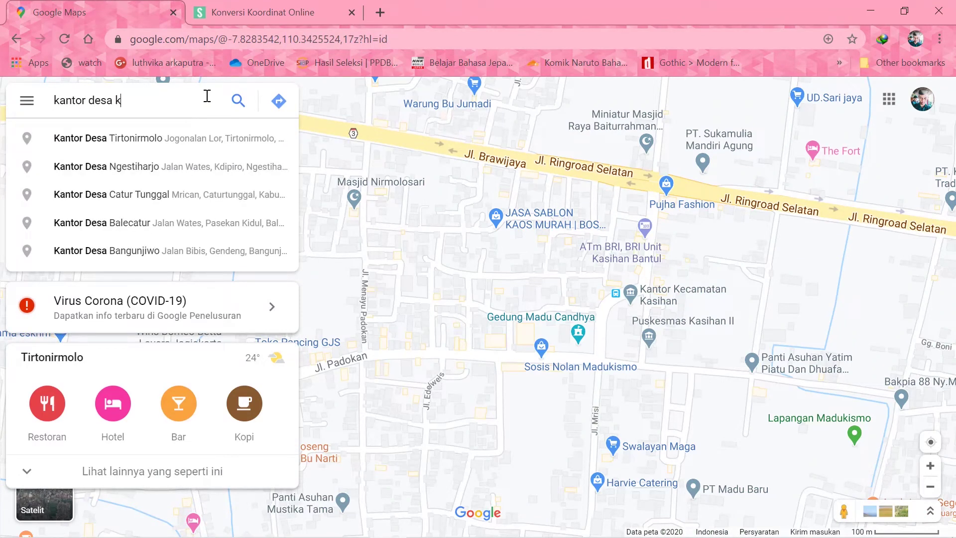
pyautogui.write('a')
pyautogui.press('BackSpace')
pyautogui.press('BackSpace')
pyautogui.write('di kasihan')
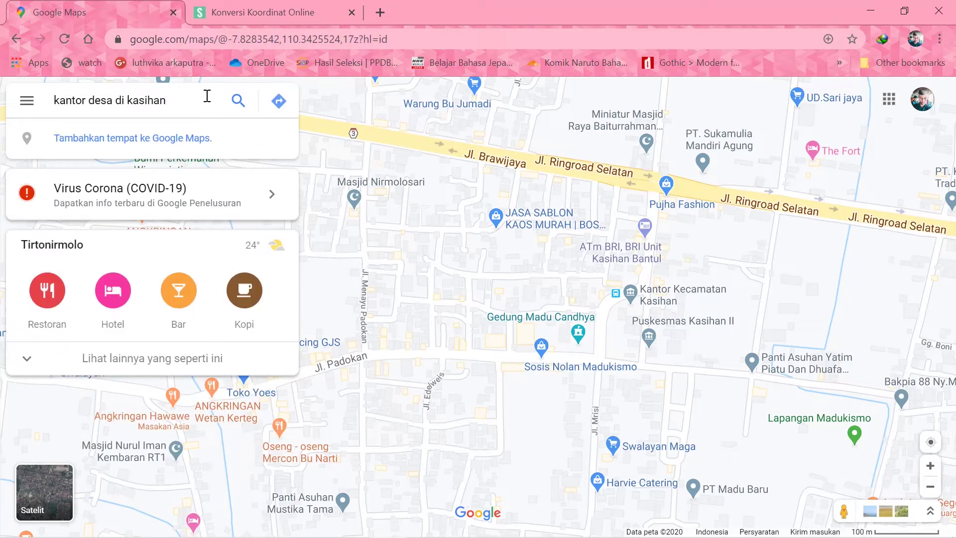
pyautogui.press('Return')
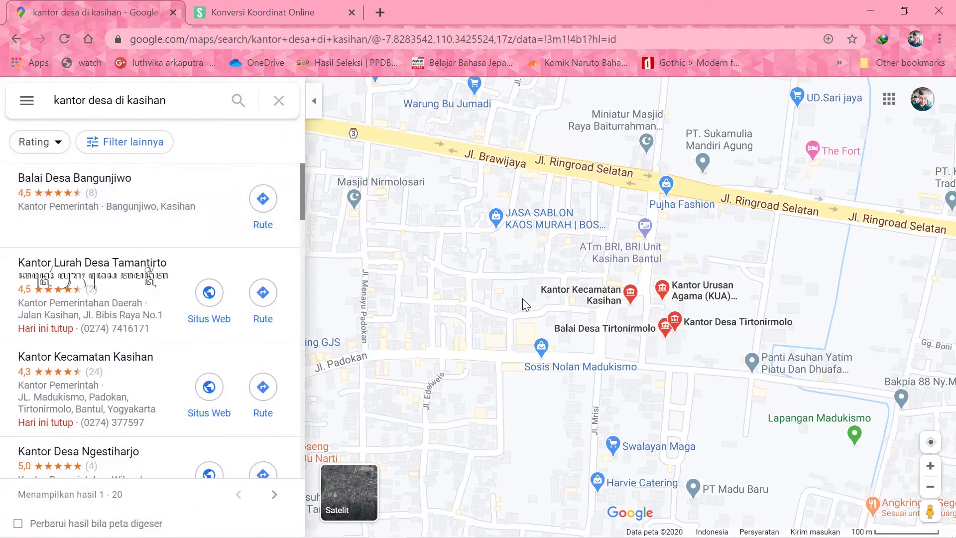
# - Open the Kantor Lurah Desa Tamantirto result and copy the coordinates -7.824885, 110.326852 at its map marker
pyautogui.click(143, 270)
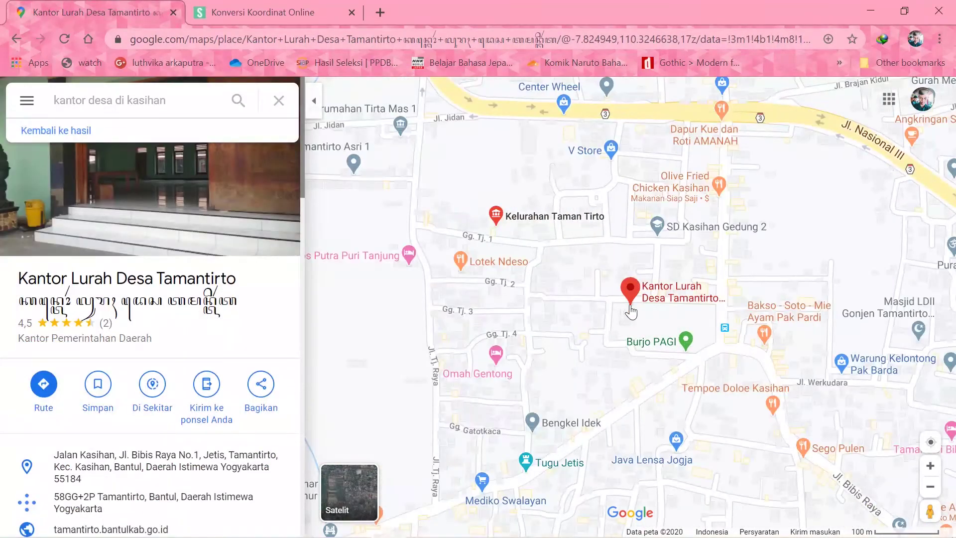
pyautogui.rightClick(631, 302)
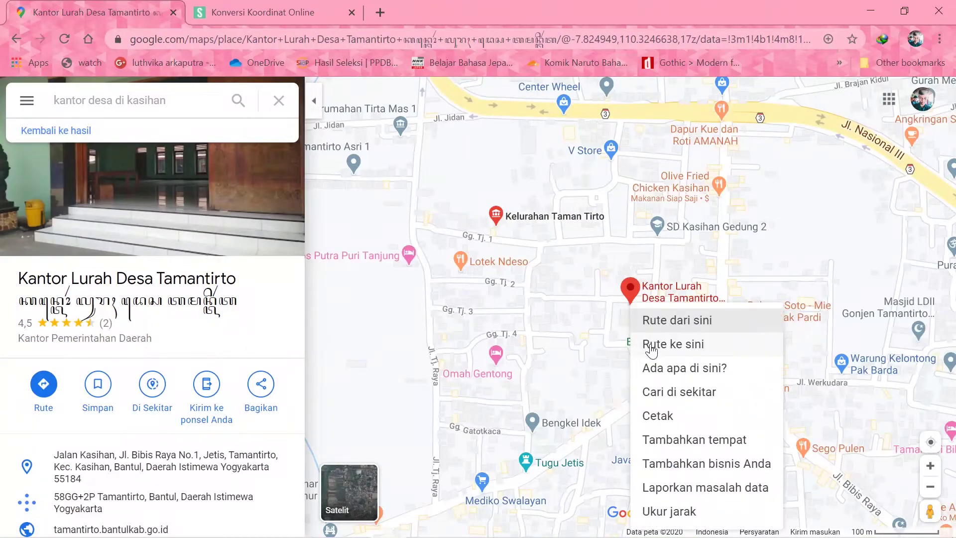
pyautogui.click(688, 367)
pyautogui.moveTo(666, 508); pyautogui.dragTo(574, 508)
pyautogui.hotkey('ctrl', 'c')
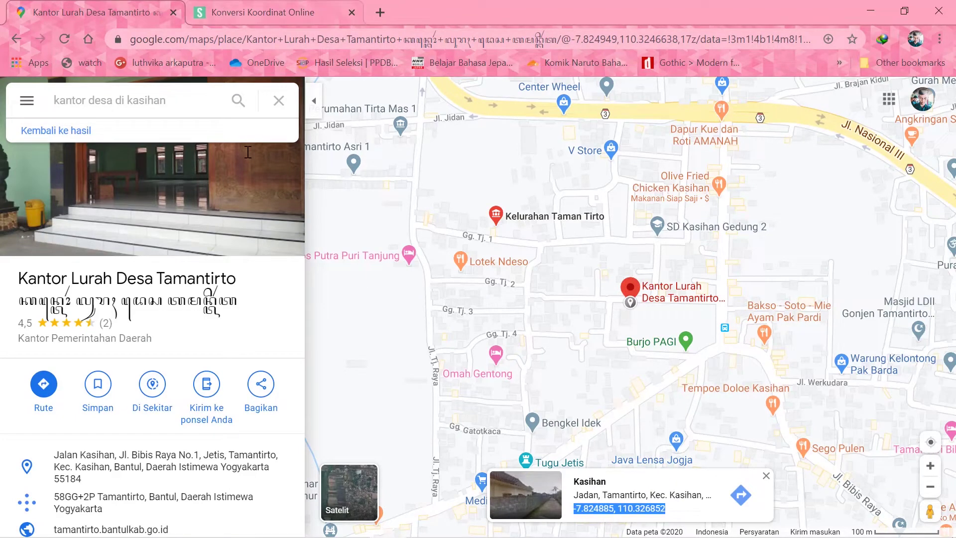
# - On the Konversi Koordinat Online page, enter latitude -7.824885 and longitude 110.326852 in decimal degrees and convert them to UTM
pyautogui.click(254, 13)
pyautogui.scroll(5, 154, 334)
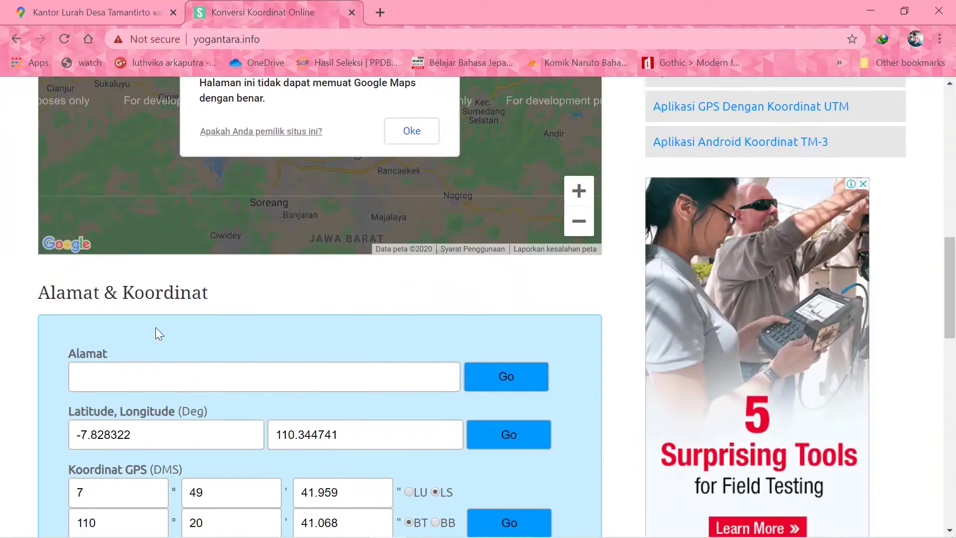
pyautogui.scroll(-4, 149, 349)
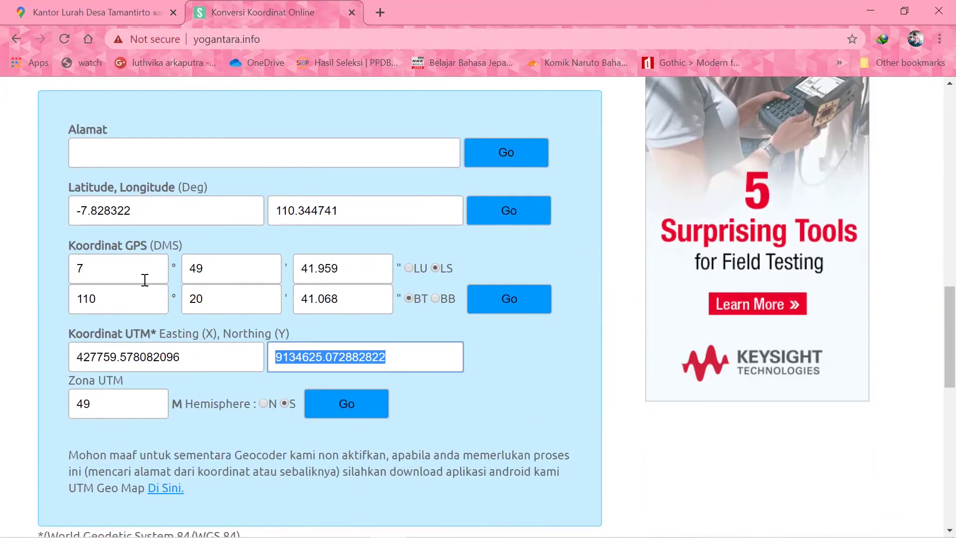
pyautogui.tripleClick(147, 205)
pyautogui.hotkey('ctrl', 'v')
pyautogui.moveTo(226, 211); pyautogui.dragTo(134, 225)
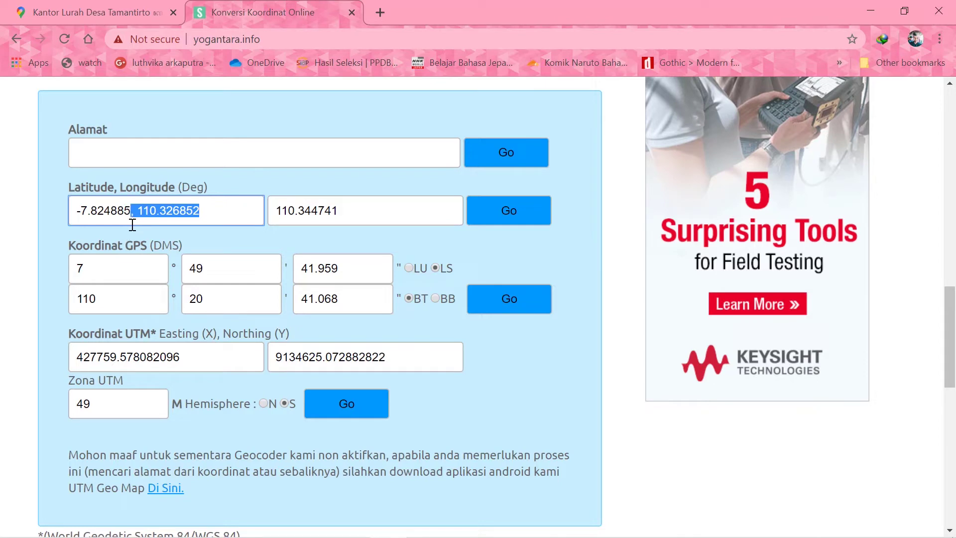
pyautogui.hotkey('ctrl', 'x')
pyautogui.press('Tab')
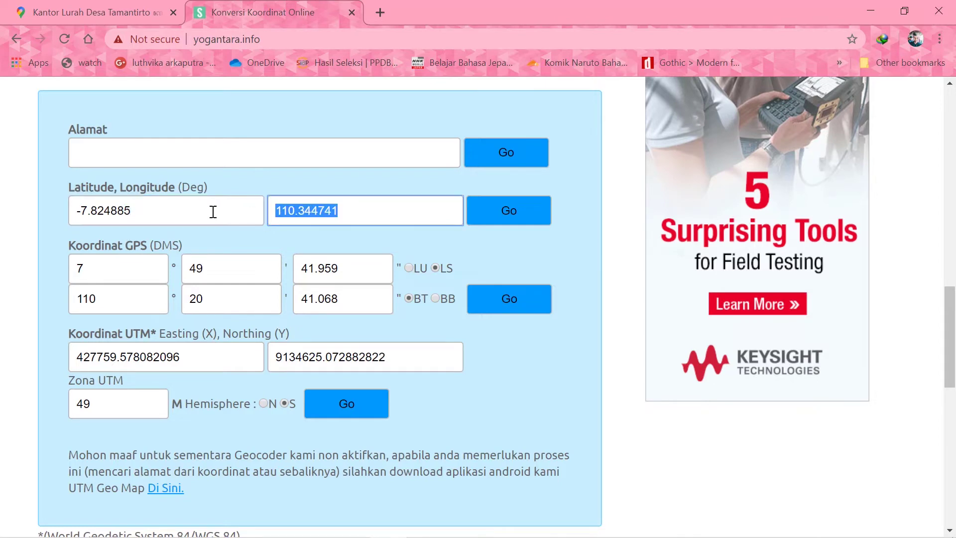
pyautogui.hotkey('ctrl', 'v')
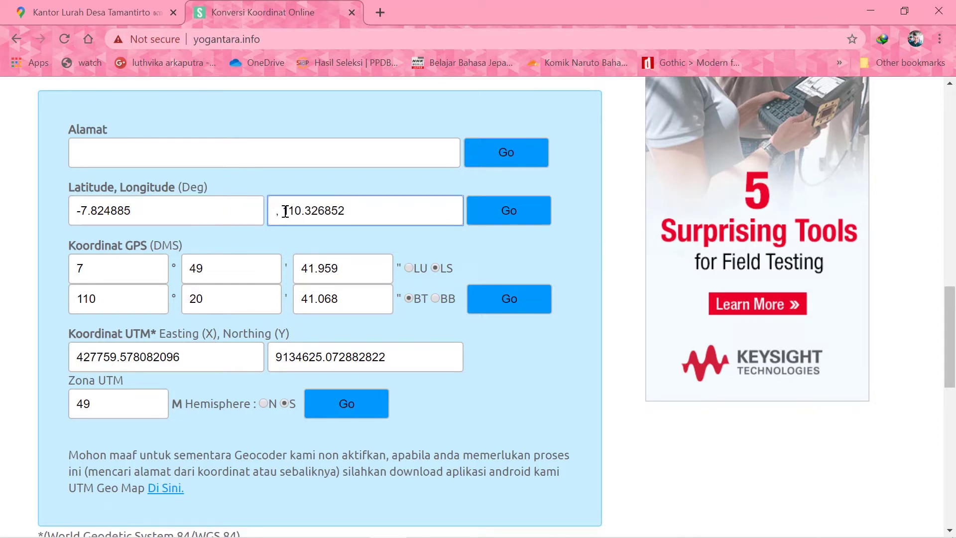
pyautogui.press('BackSpace')
pyautogui.press('BackSpace')
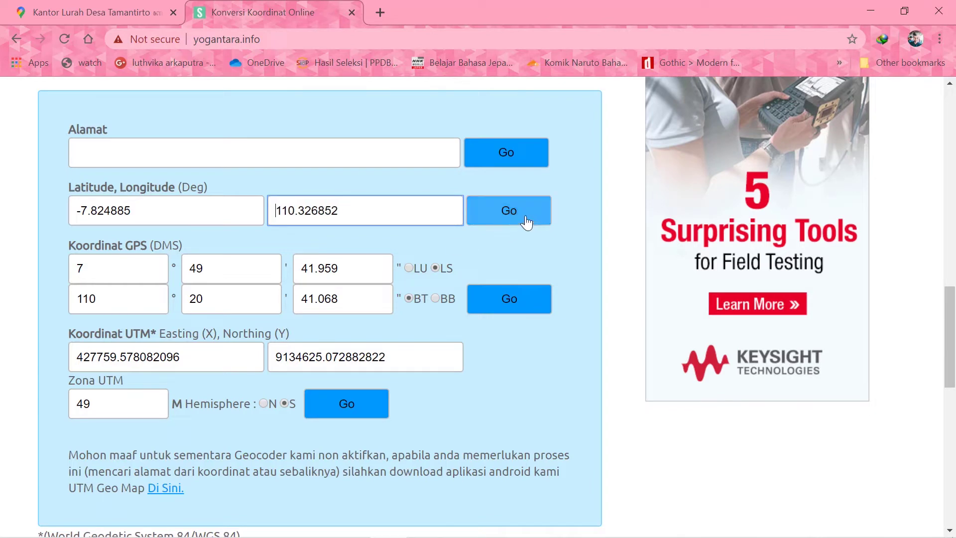
pyautogui.click(522, 221)
# - Copy the UTM easting 425786.67247240193, switch to the blank Excel workbook and enter "kantor lurah tamantirto" in cell B3
pyautogui.moveTo(192, 356); pyautogui.dragTo(6, 368)
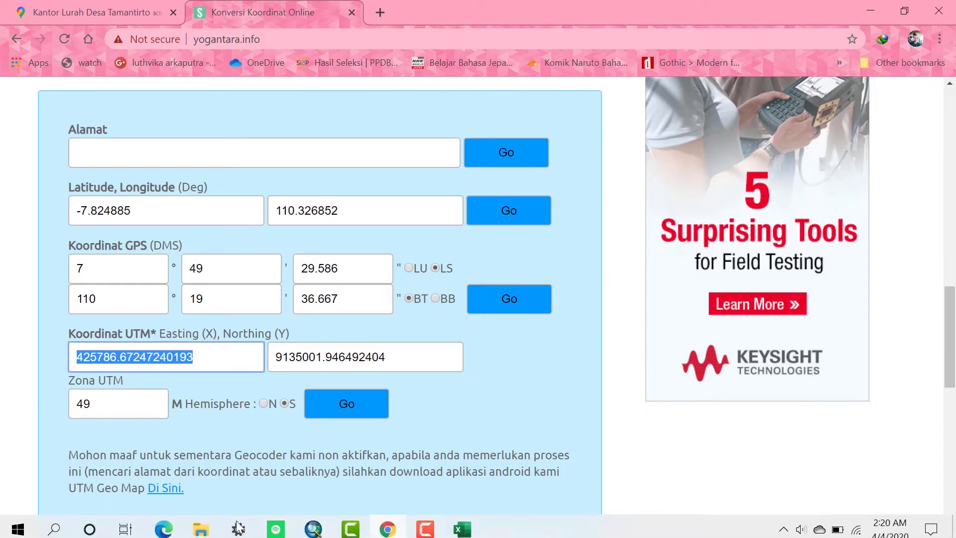
pyautogui.click(457, 529)
pyautogui.click(95, 204)
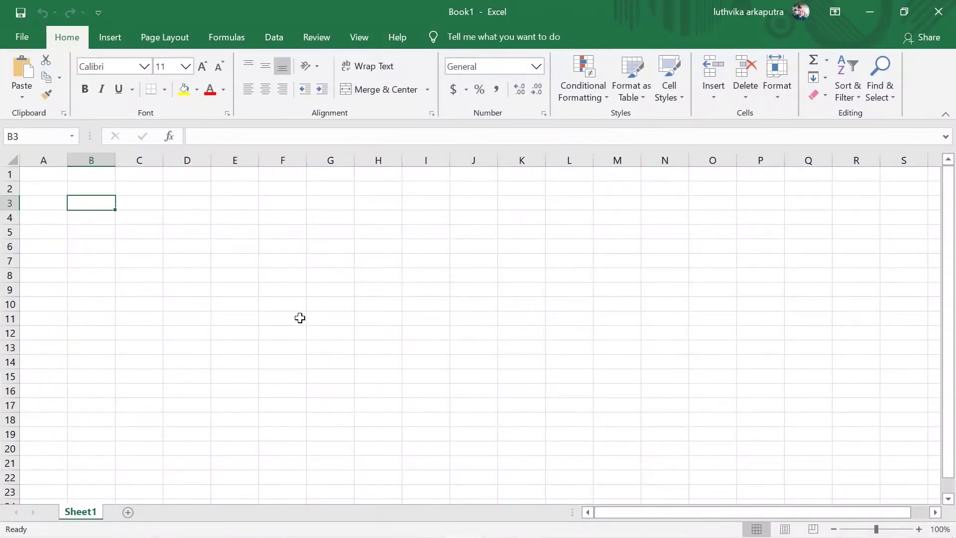
pyautogui.write('kantor')
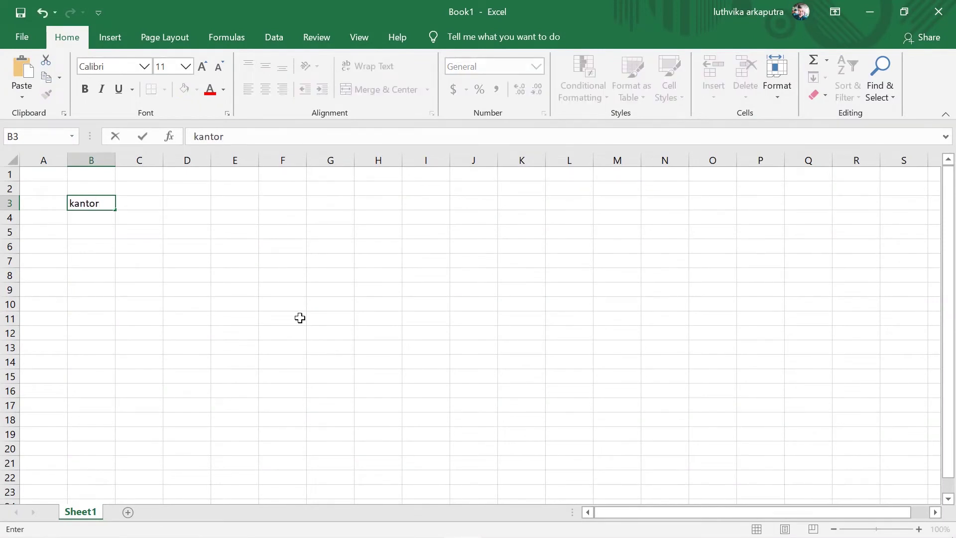
pyautogui.write(' lurah tamantirto')
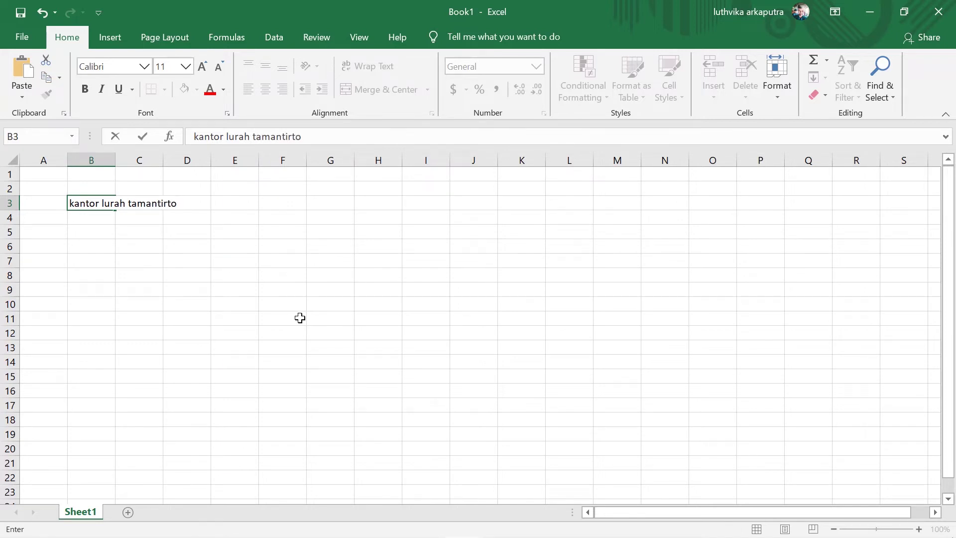
# - Paste the copied easting 425786.67247240193 into C3, and enter the headers x in C2 and y in D2
pyautogui.press('Tab')
pyautogui.press('Tab')
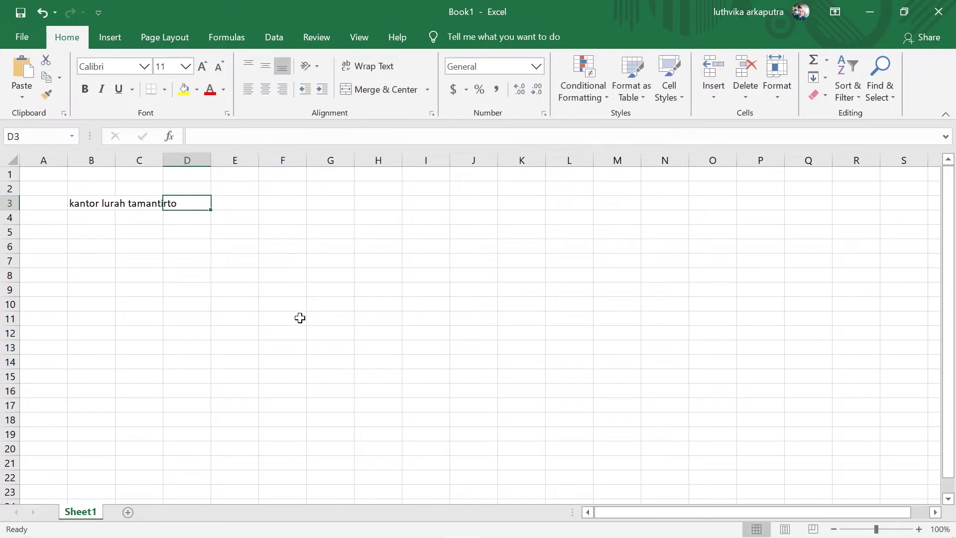
pyautogui.hotkey('ctrl', 'v')
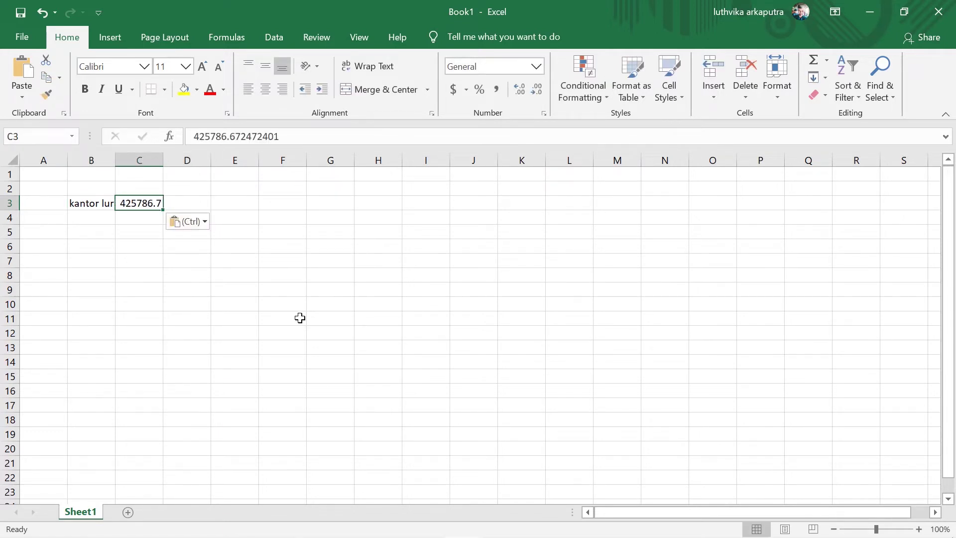
pyautogui.press('Up')
pyautogui.write('x')
pyautogui.press('Tab')
pyautogui.write('y')
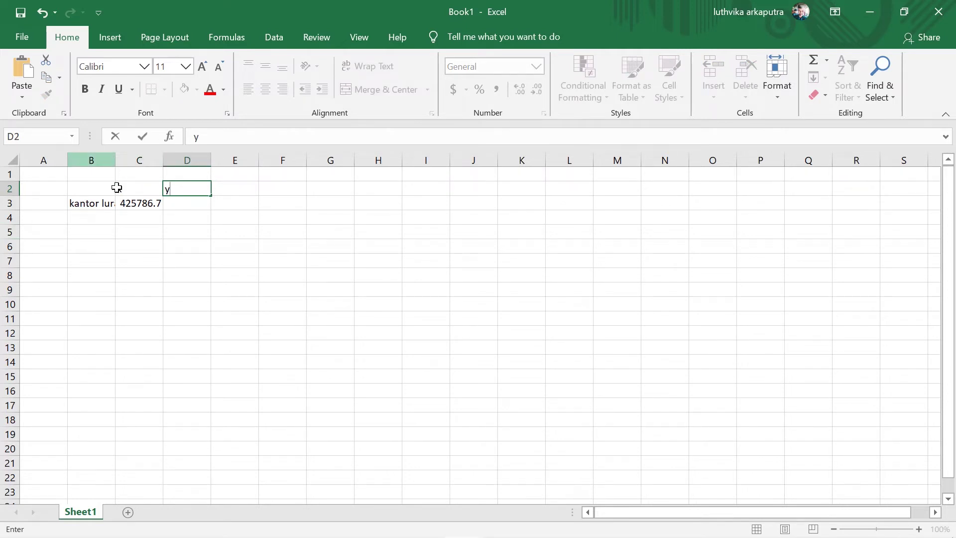
pyautogui.click(91, 303)
# - Widen columns B, C and D to fit the office name and the coordinates
pyautogui.moveTo(120, 162); pyautogui.dragTo(209, 164)
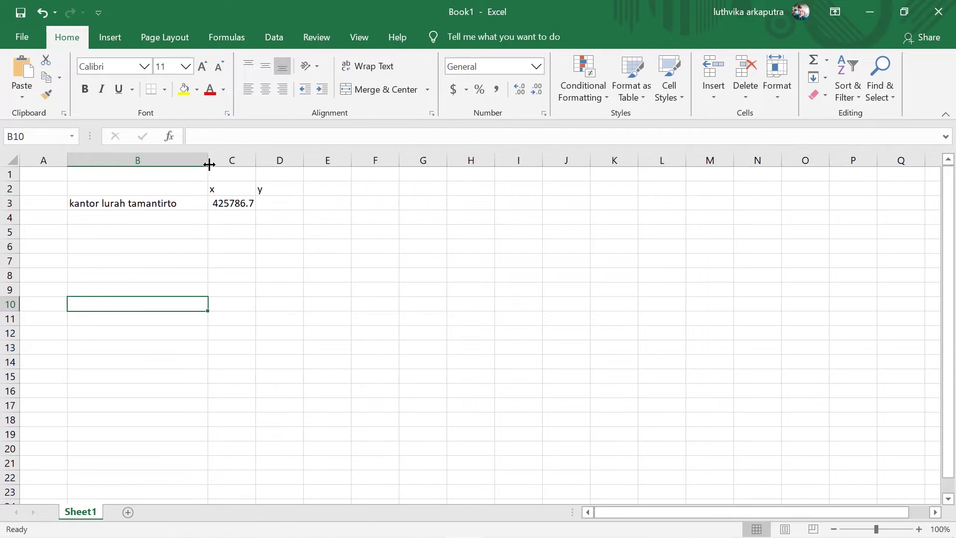
pyautogui.doubleClick(254, 160)
pyautogui.moveTo(333, 161); pyautogui.dragTo(391, 161)
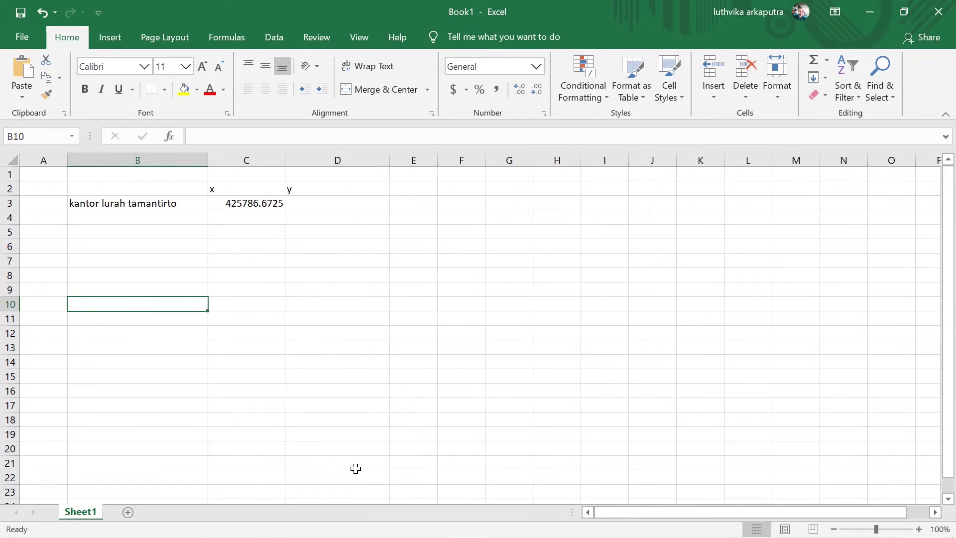
# - Copy the UTM northing 9135001.946492404 from the converter page in Chrome into Excel cell D3, and return to Chrome
pyautogui.click(375, 528)
pyautogui.press('Tab')
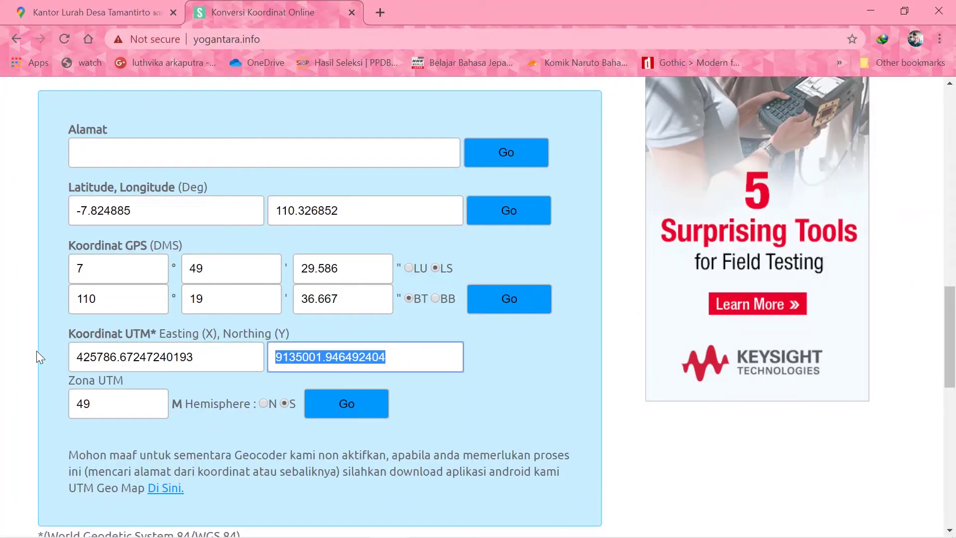
pyautogui.click(458, 527)
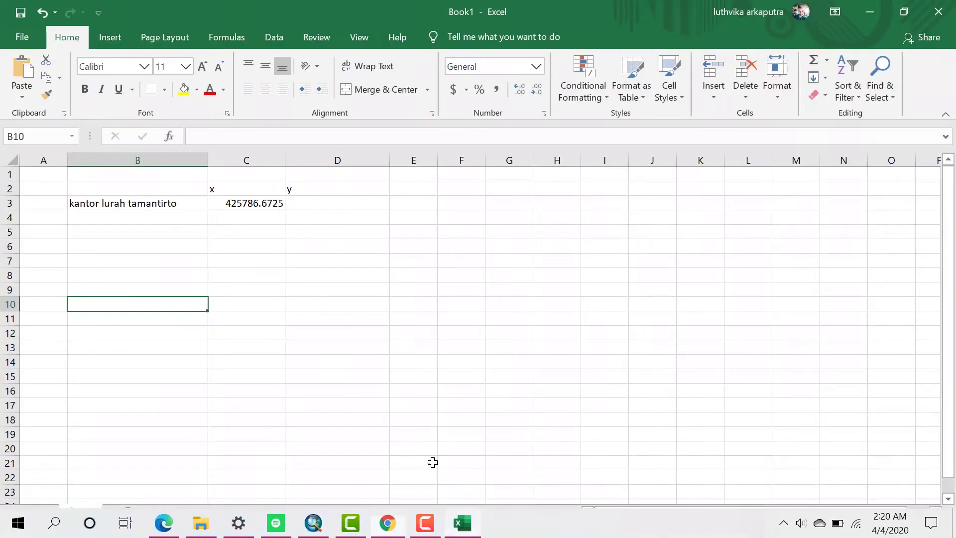
pyautogui.click(309, 204)
pyautogui.hotkey('ctrl', 'v')
pyautogui.click(389, 527)
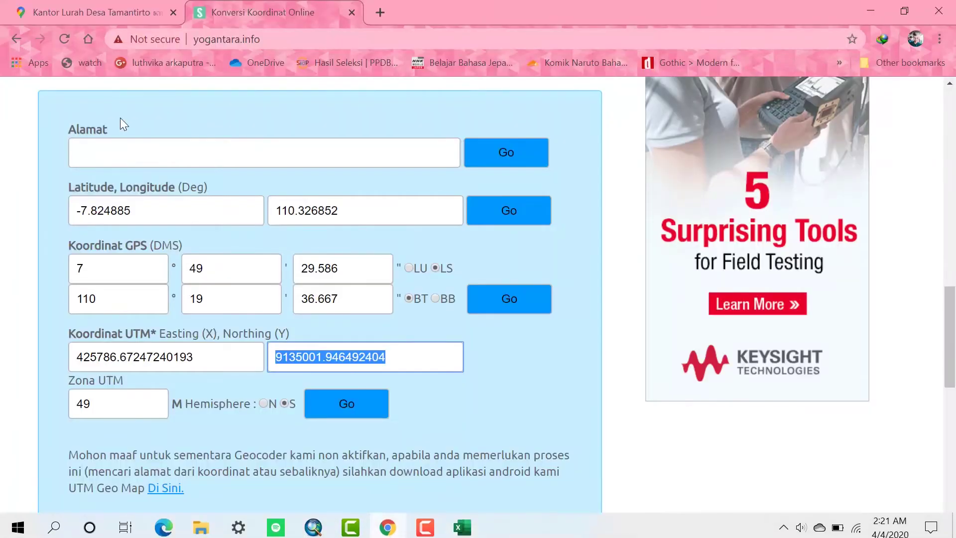
# - Open Balai Desa Bangunjiwo from the Google Maps results for "kantor desa di kasihan" and copy the coordinates 7.839590, 110.313411 at its marker
pyautogui.click(100, 6)
pyautogui.click(55, 105)
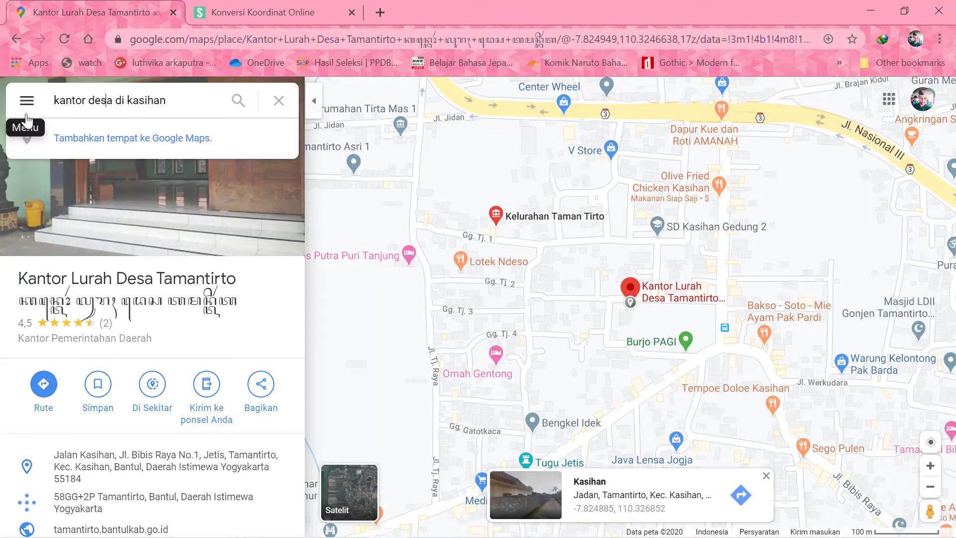
pyautogui.click(17, 39)
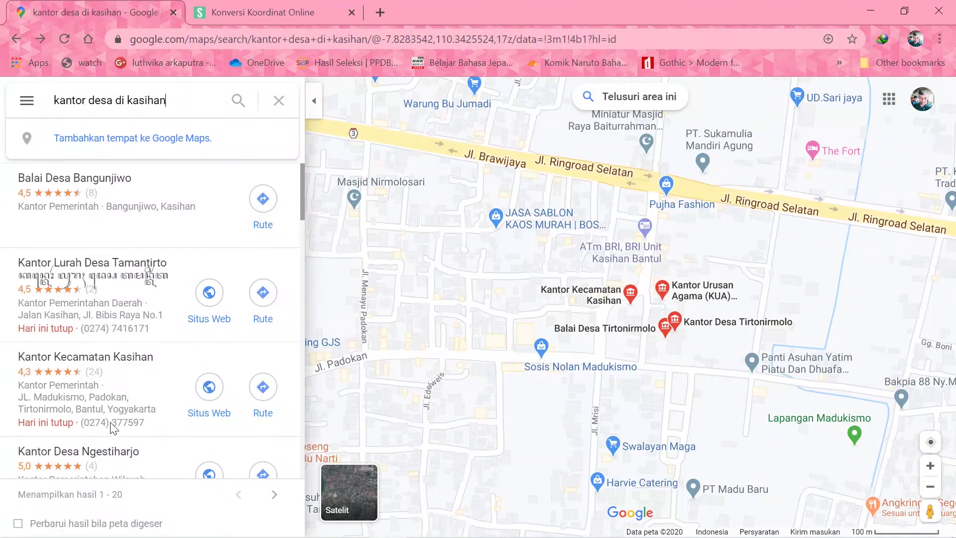
pyautogui.click(97, 184)
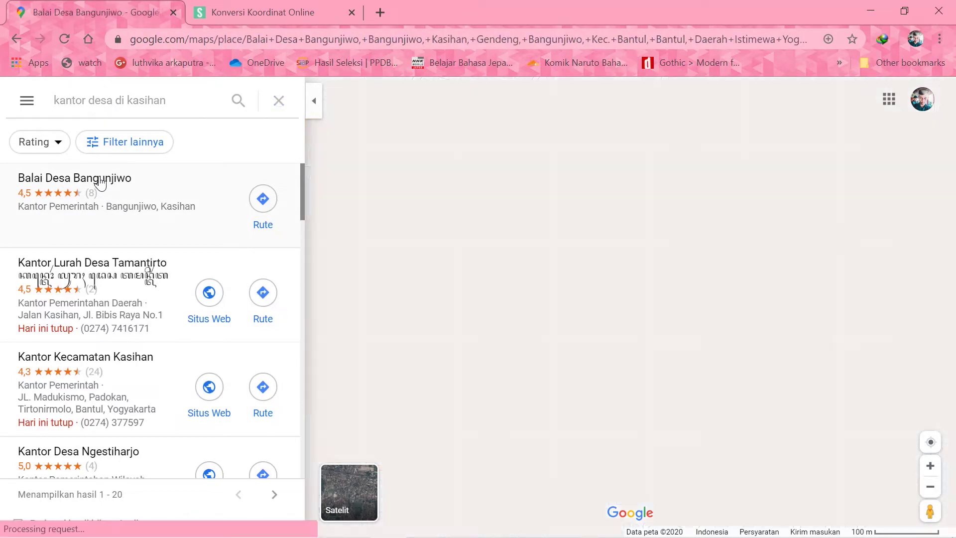
pyautogui.rightClick(630, 294)
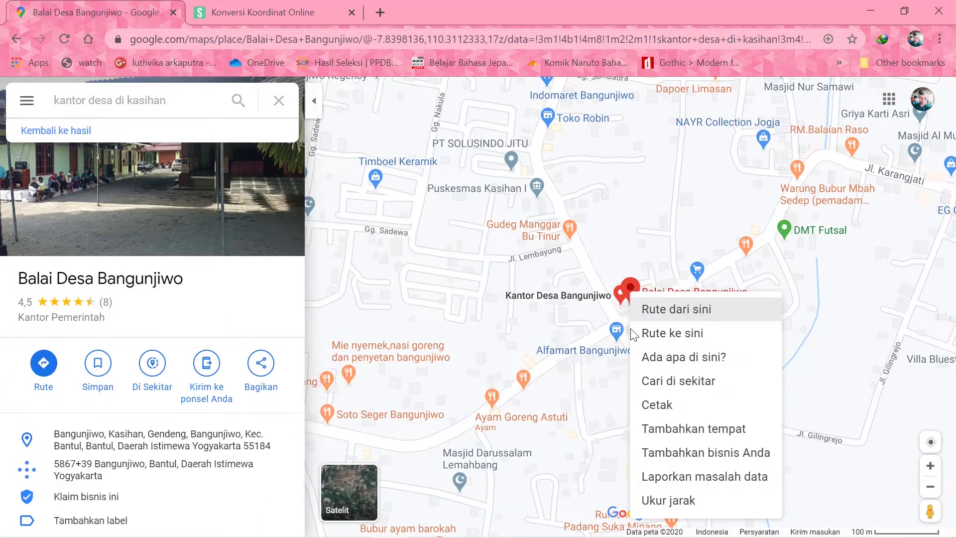
pyautogui.click(662, 357)
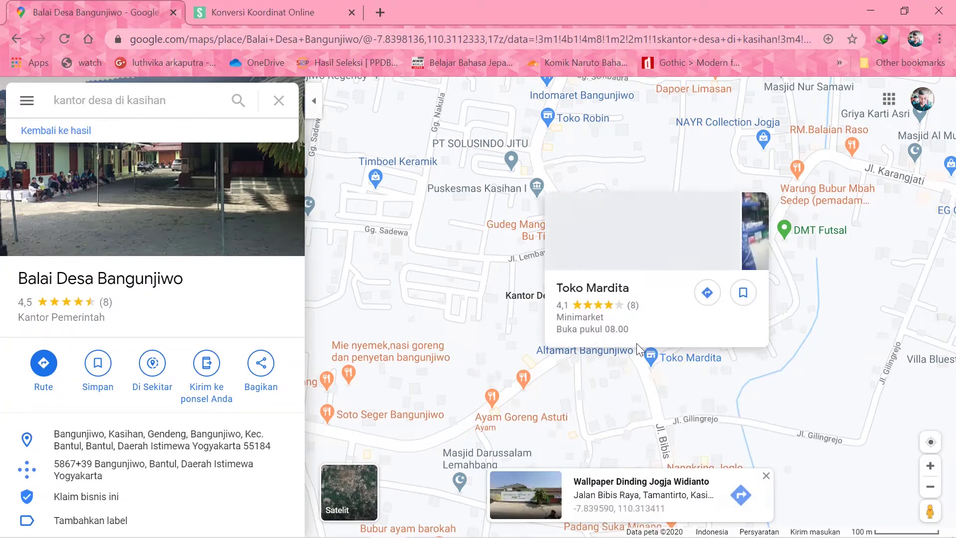
pyautogui.moveTo(665, 508); pyautogui.dragTo(583, 524)
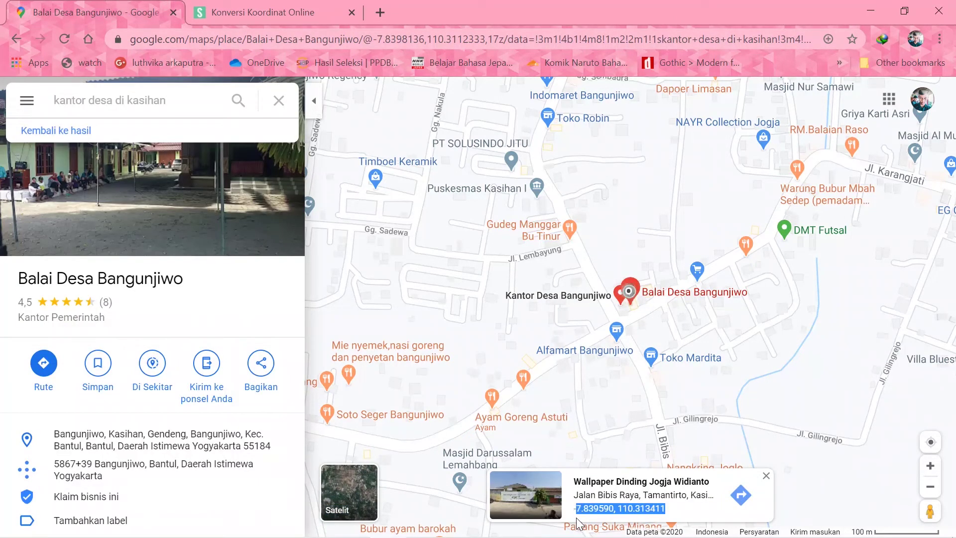
pyautogui.moveTo(381, 533)
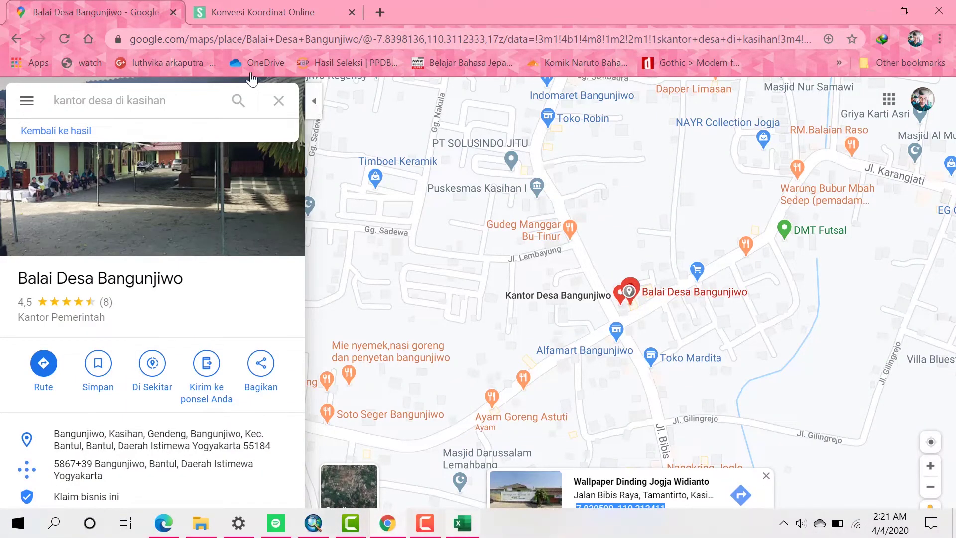
# - Paste the copied coordinates into the converter's latitude field and move the 110.313411 part into the longitude field
pyautogui.click(252, 12)
pyautogui.tripleClick(158, 219)
pyautogui.write('7.839590, 110.313411')
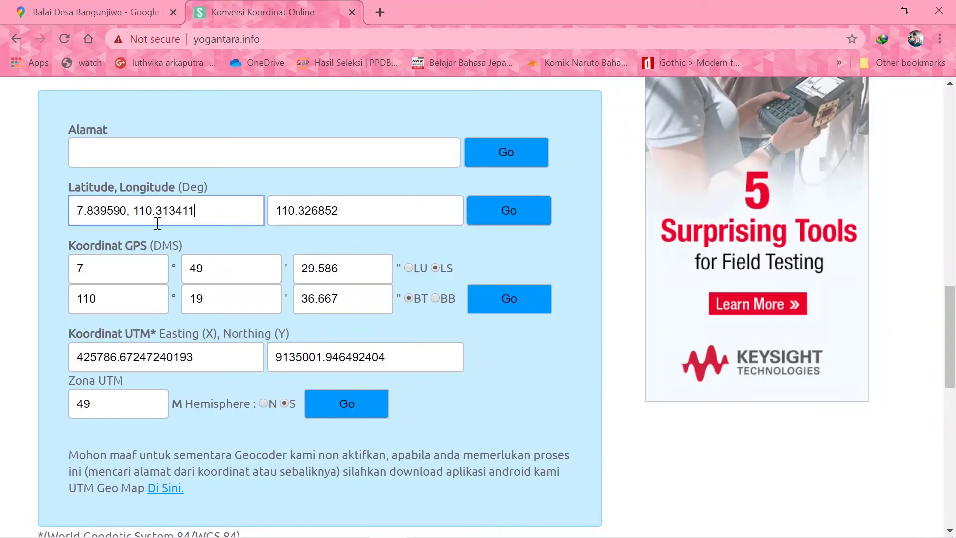
pyautogui.moveTo(227, 211); pyautogui.dragTo(102, 209)
pyautogui.hotkey('ctrl', 'x')
pyautogui.doubleClick(369, 215)
pyautogui.hotkey('ctrl', 'v')
# - Correct the latitude to -7.839590, remove the stray comma before longitude 110.313411, and convert the pair to UTM
pyautogui.click(107, 7)
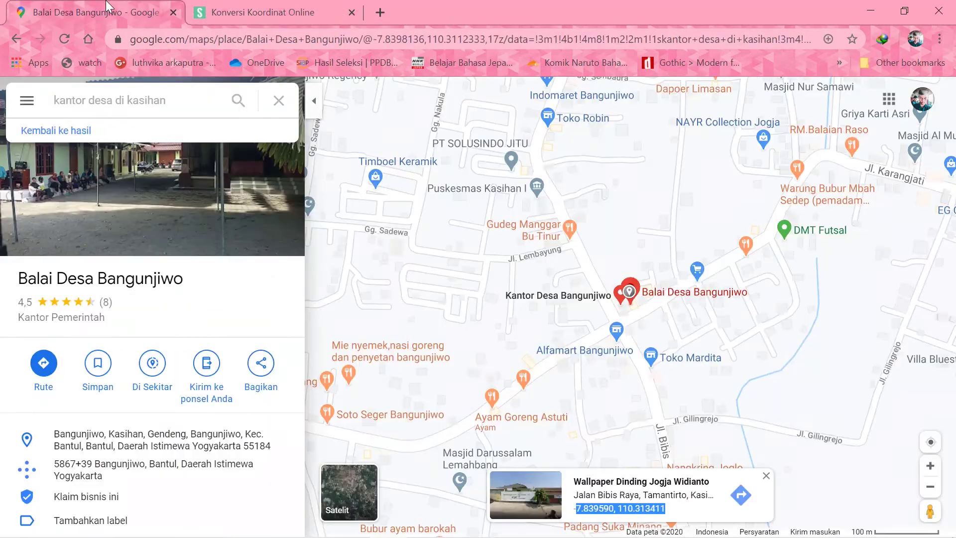
pyautogui.click(231, 7)
pyautogui.click(74, 214)
pyautogui.write('-7.839590')
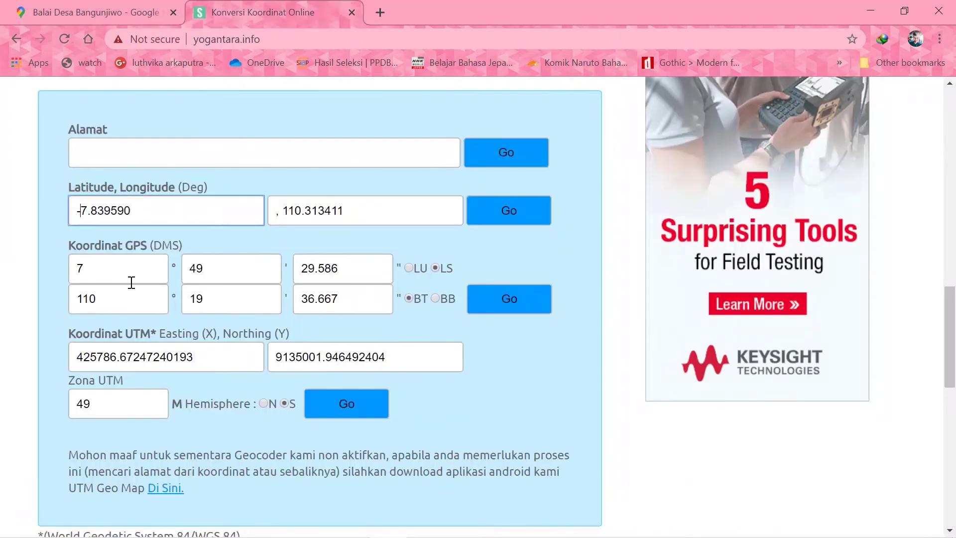
pyautogui.click(284, 212)
pyautogui.press('BackSpace')
pyautogui.press('BackSpace')
pyautogui.click(502, 210)
# - Select the converted UTM easting, switch to the Excel workbook and enter "kantor desa Bangunjiwo" in cell B4
pyautogui.moveTo(219, 357); pyautogui.dragTo(2, 363)
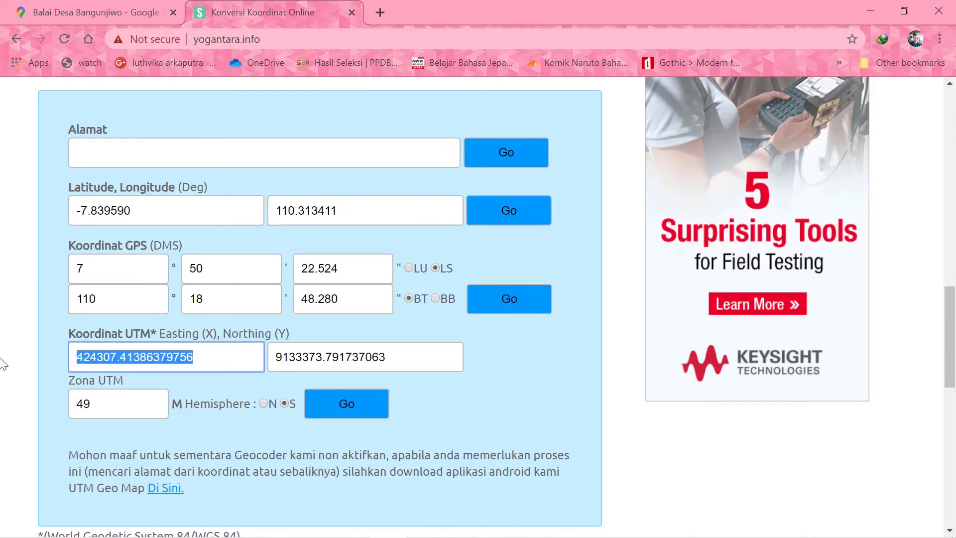
pyautogui.click(457, 528)
pyautogui.click(124, 229)
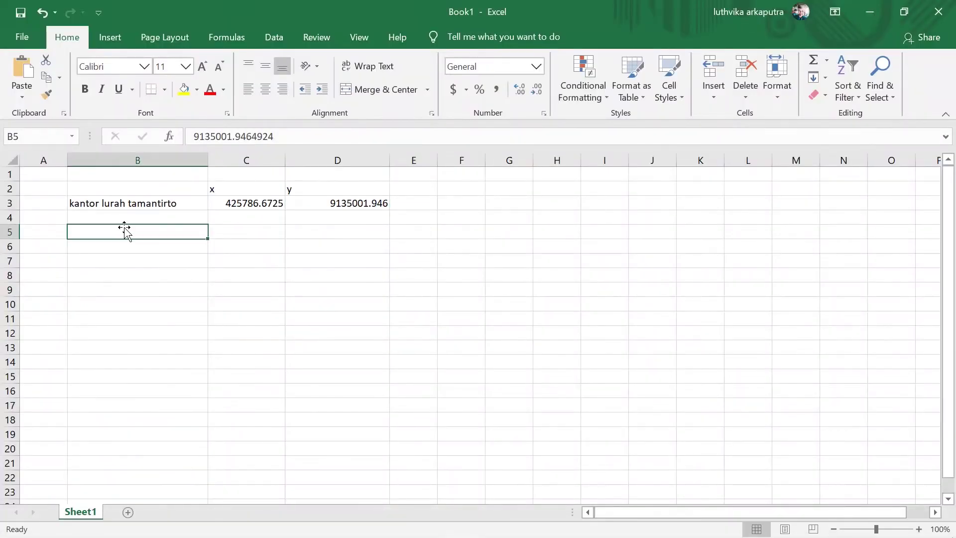
pyautogui.click(141, 219)
pyautogui.write('kantor')
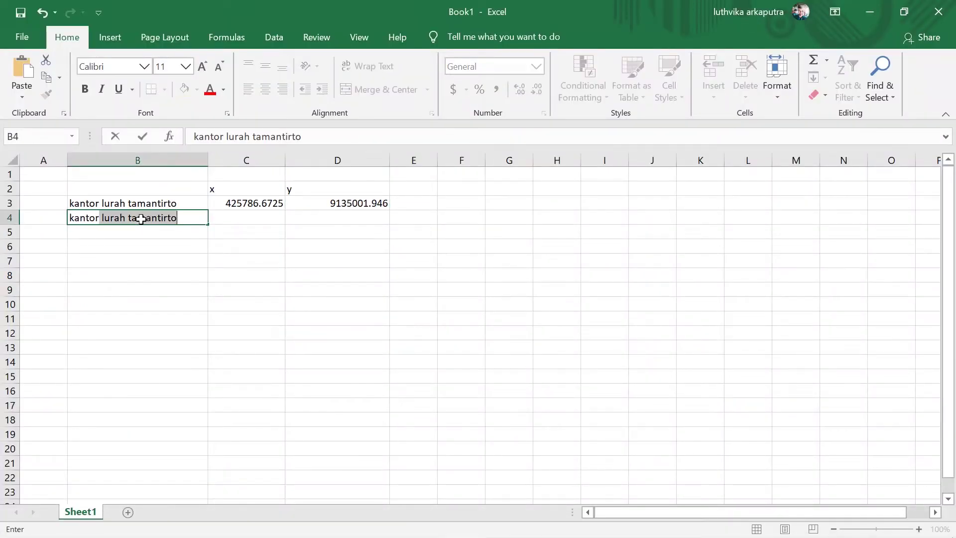
pyautogui.write(' desa Ban')
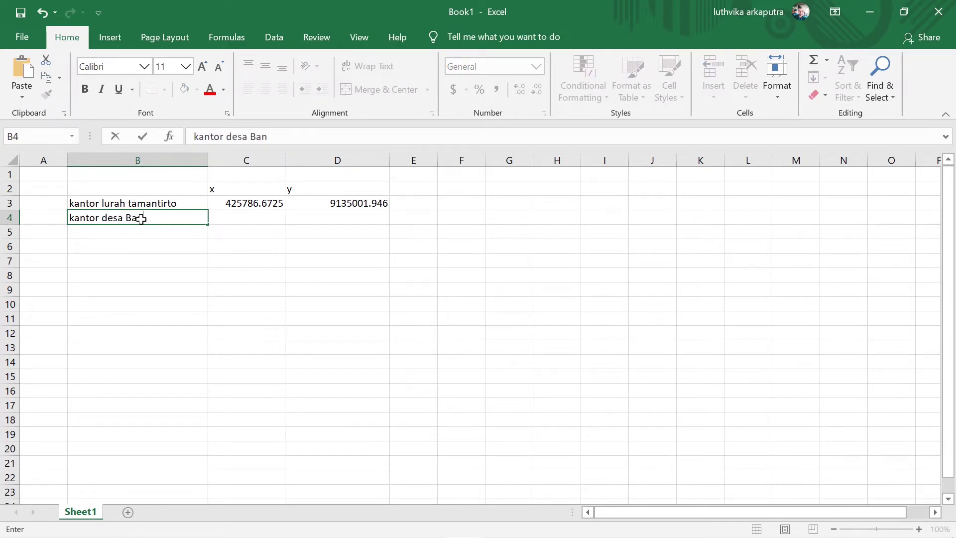
pyautogui.write('gunjiwo')
pyautogui.press('Tab')
# - Copy the UTM easting 424307.41386379756 from the converter page in Chrome and paste it into Excel cell C4
pyautogui.hotkey('ctrl', 'c')
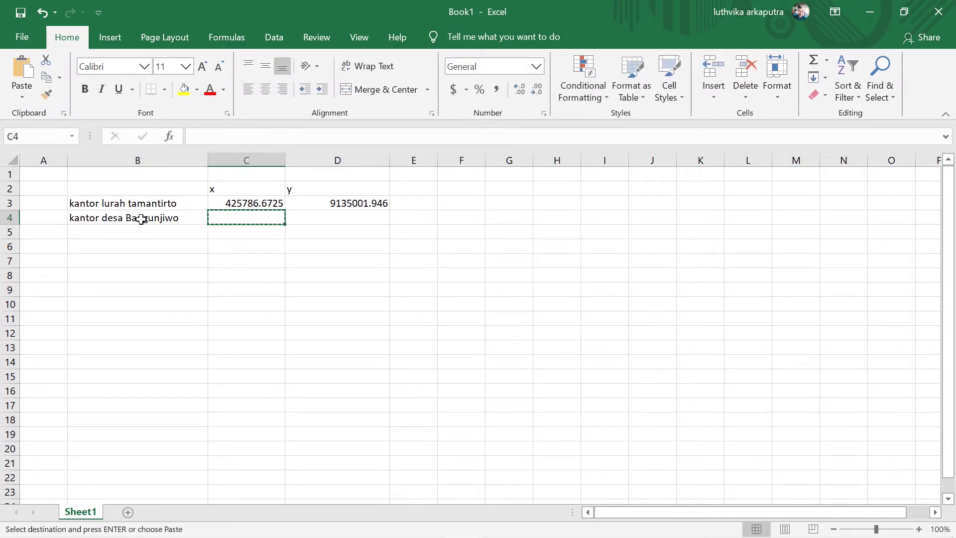
pyautogui.moveTo(257, 537)
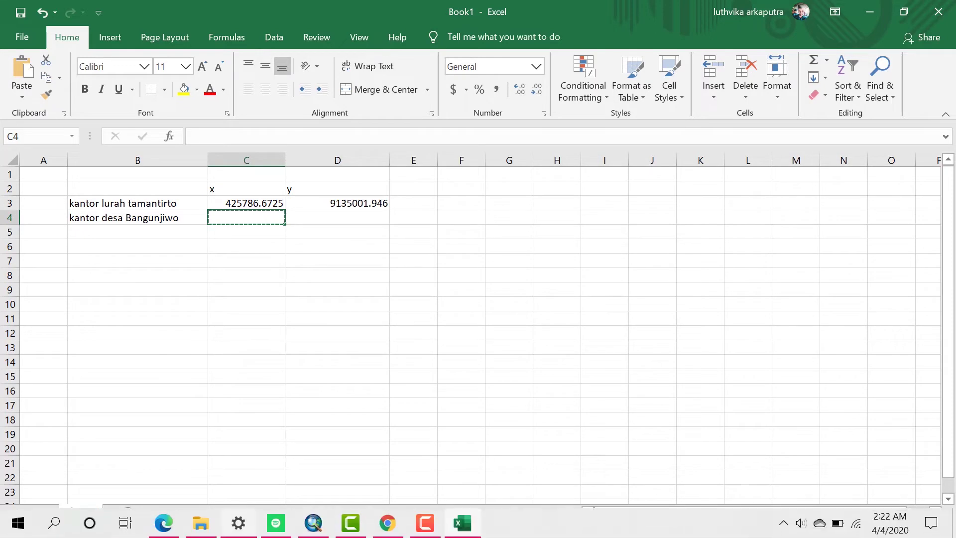
pyautogui.click(388, 524)
pyautogui.click(458, 527)
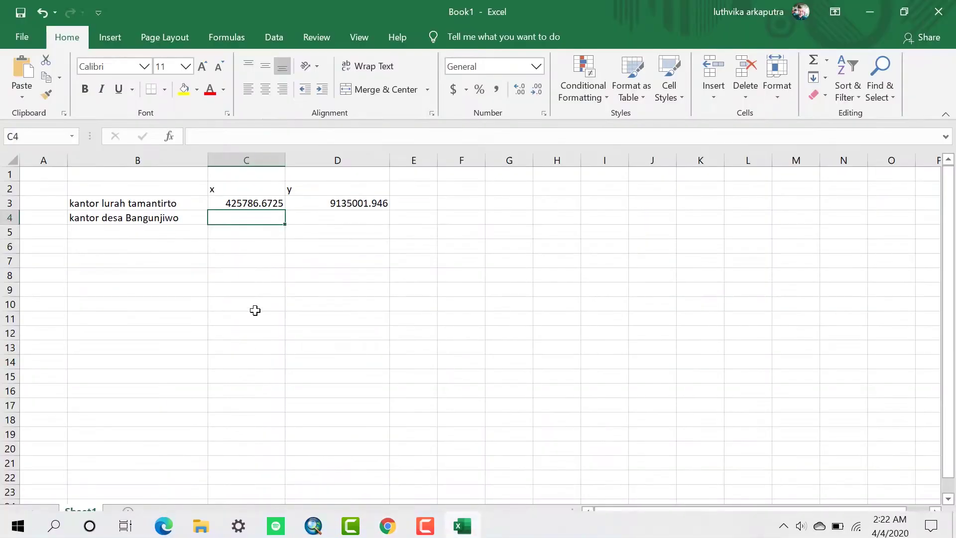
pyautogui.hotkey('ctrl', 'v')
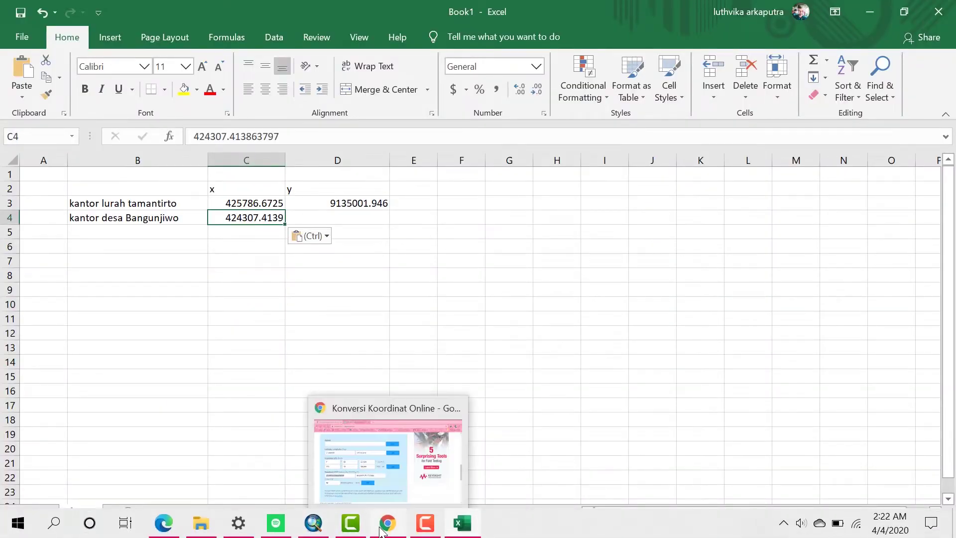
# - Copy the UTM northing 9133373.791737063 from the converter page in Chrome and paste it into Excel cell D4
pyautogui.click(388, 523)
pyautogui.doubleClick(413, 369)
pyautogui.click(458, 526)
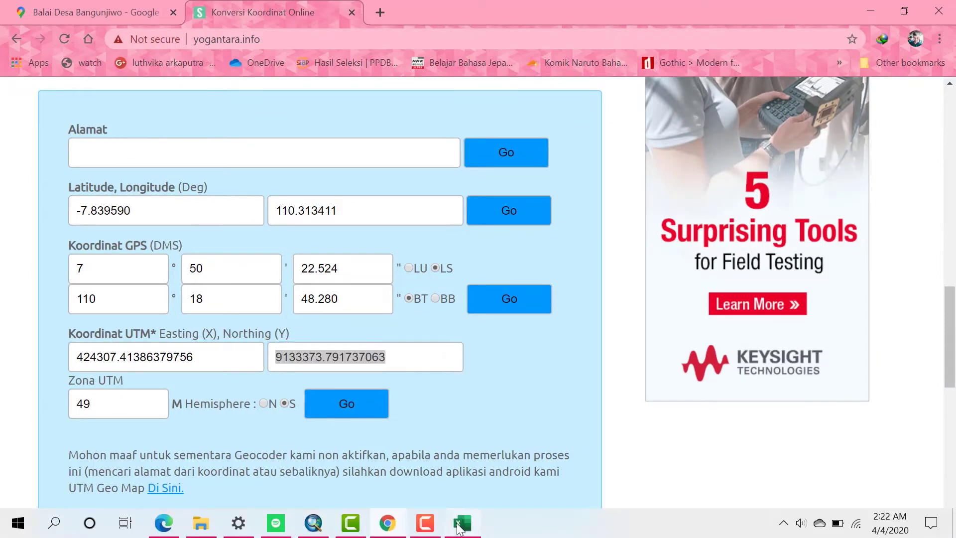
pyautogui.click(339, 223)
pyautogui.hotkey('ctrl', 'v')
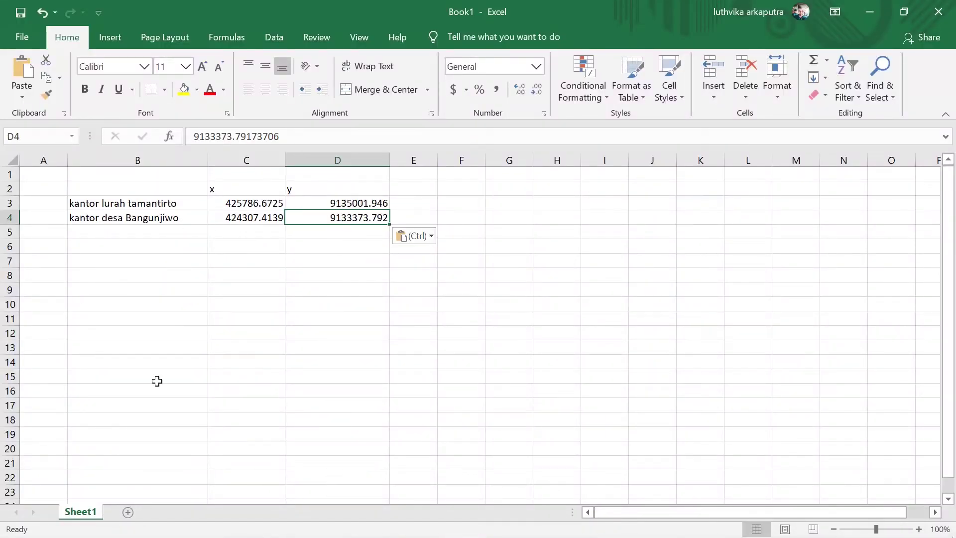
# - Search Google in a new Chrome tab for "kantor lurah di kecamtan kasihan" and look through the listed offices
pyautogui.click(388, 526)
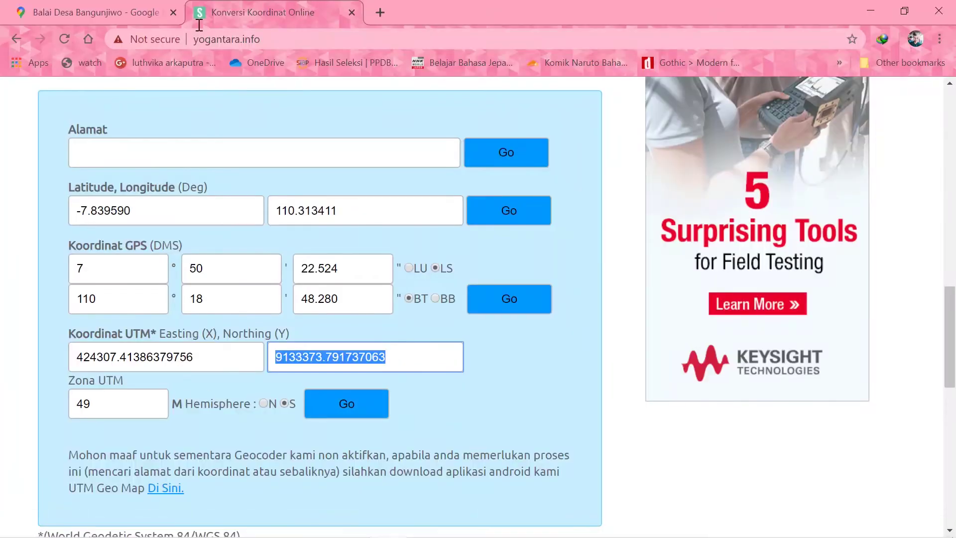
pyautogui.click(95, 12)
pyautogui.click(380, 12)
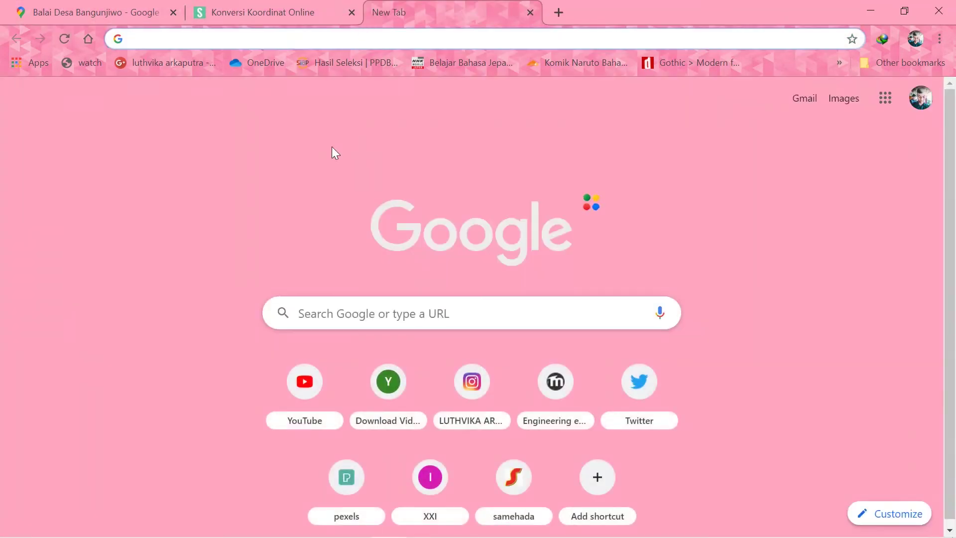
pyautogui.write('kantor l')
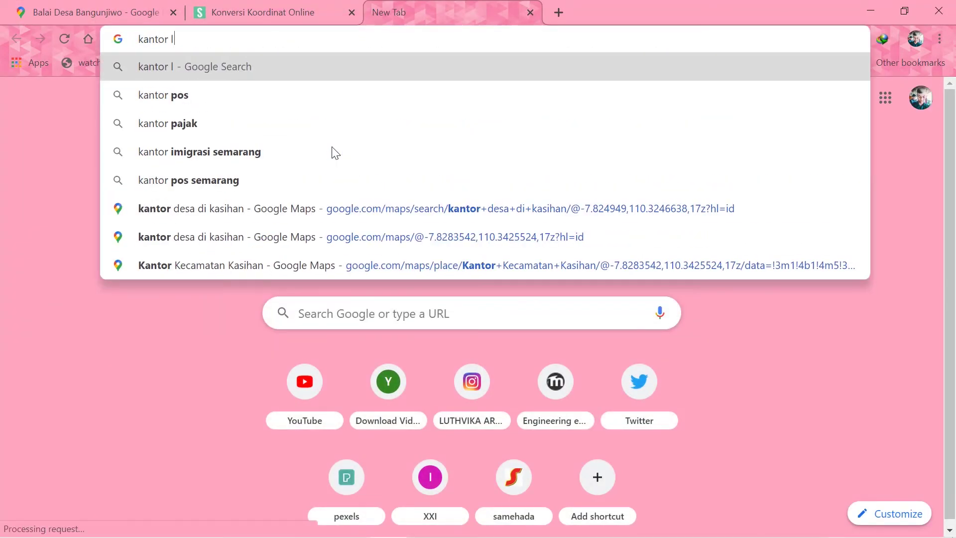
pyautogui.write('urah di kecamtan kasihan')
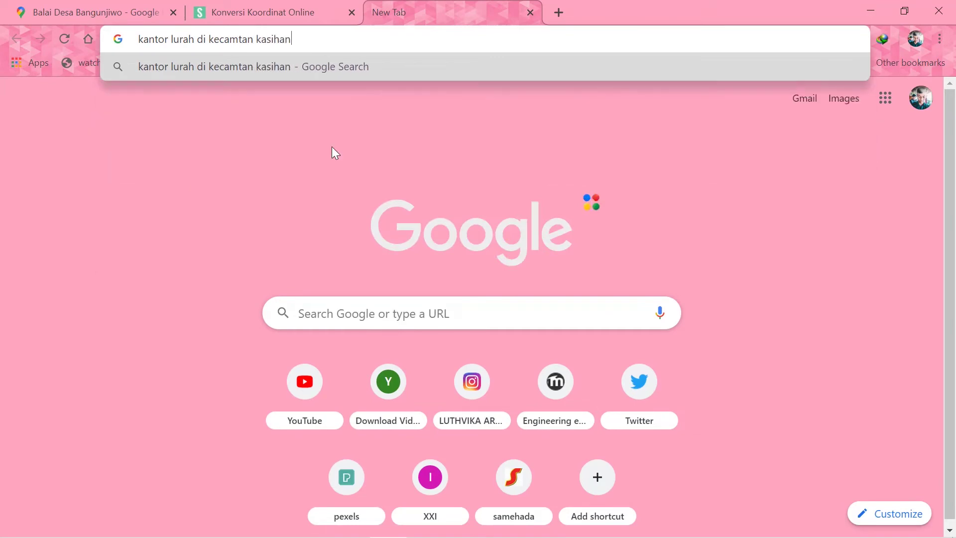
pyautogui.press('Return')
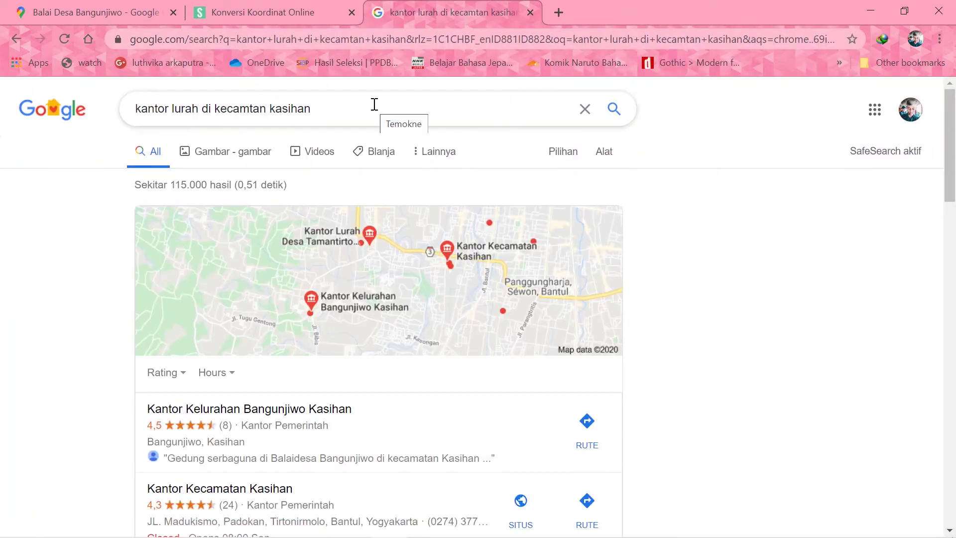
pyautogui.scroll(-6, 223, 428)
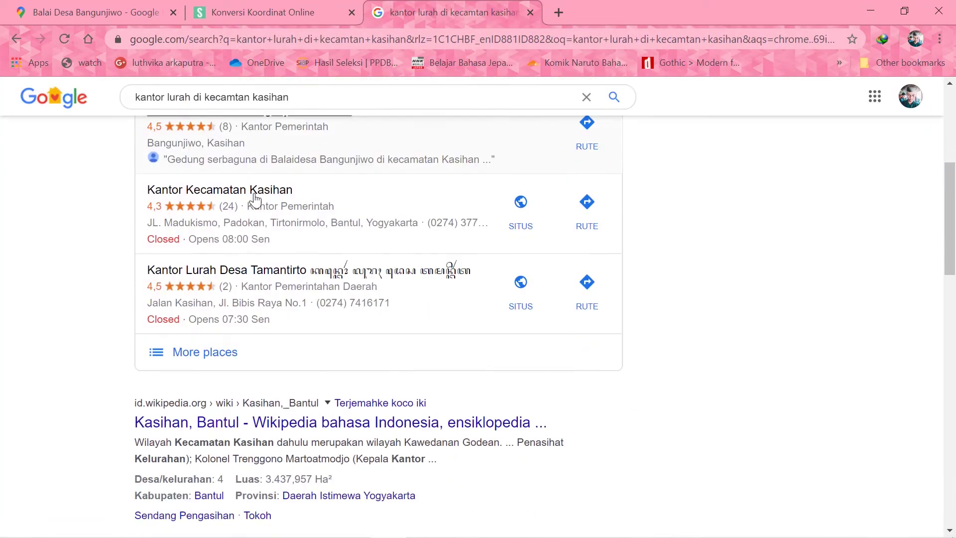
# - Change the Google search to "kantor desa di kecamtan kasihan", look through the listed offices, and return to the Balai Desa Bangunjiwo map
pyautogui.scroll(6, 258, 298)
pyautogui.moveTo(201, 110); pyautogui.dragTo(130, 109)
pyautogui.write('kantor desa')
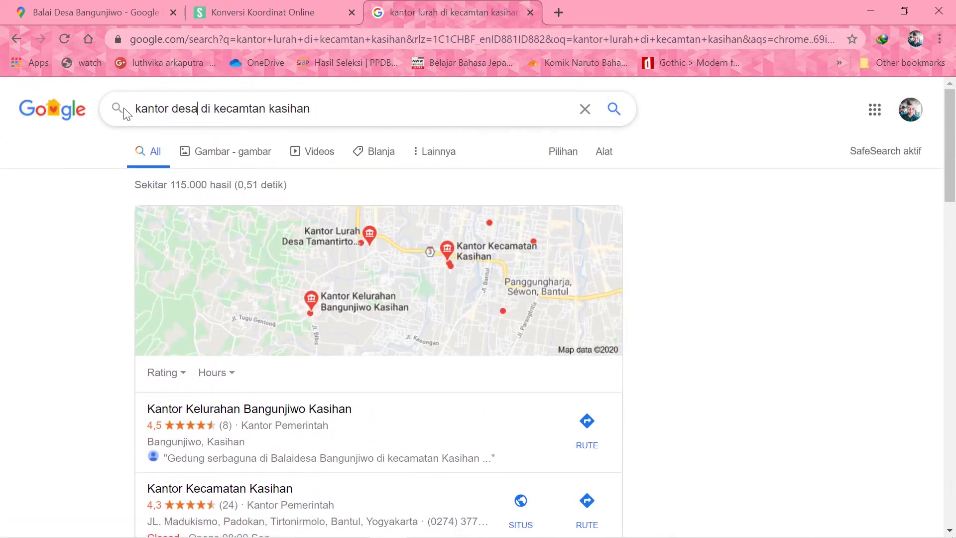
pyautogui.press('Return')
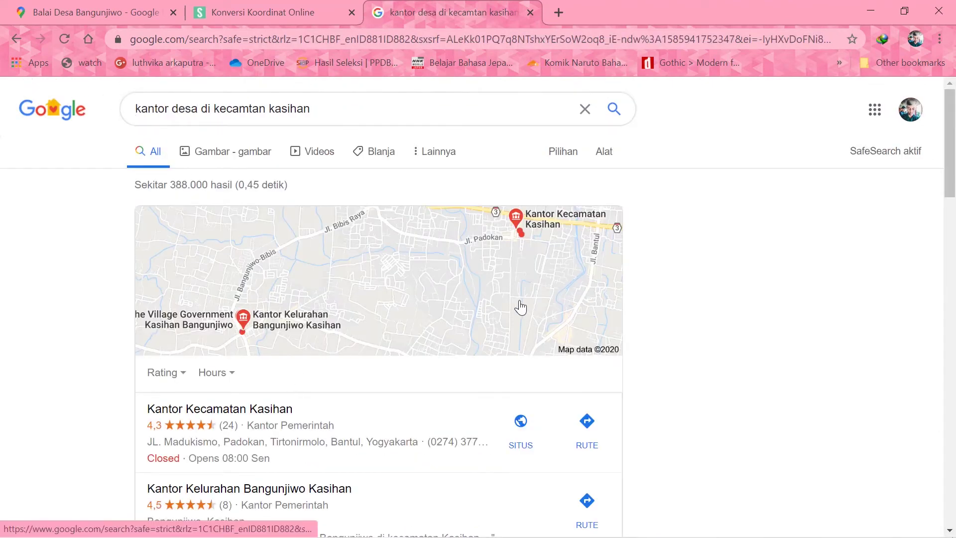
pyautogui.scroll(-3, 365, 275)
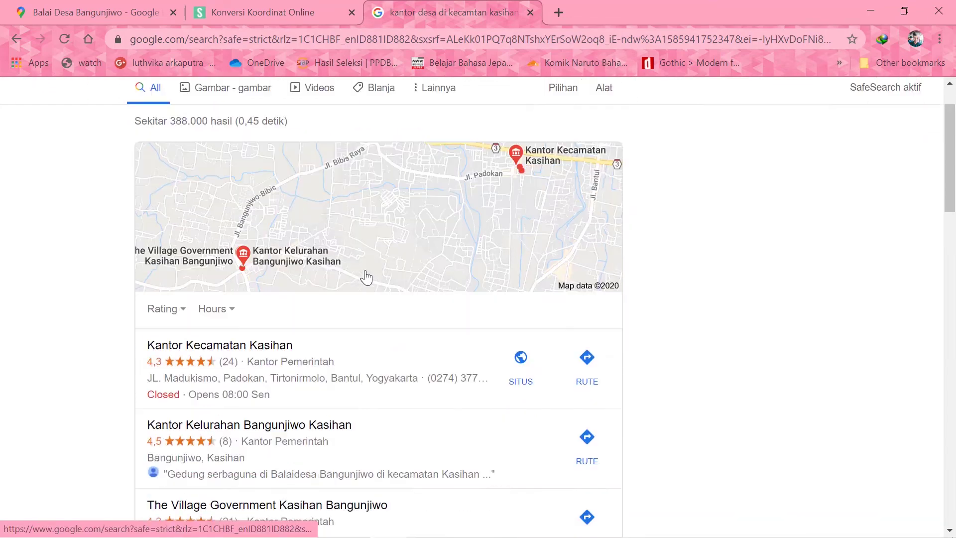
pyautogui.scroll(-2, 330, 324)
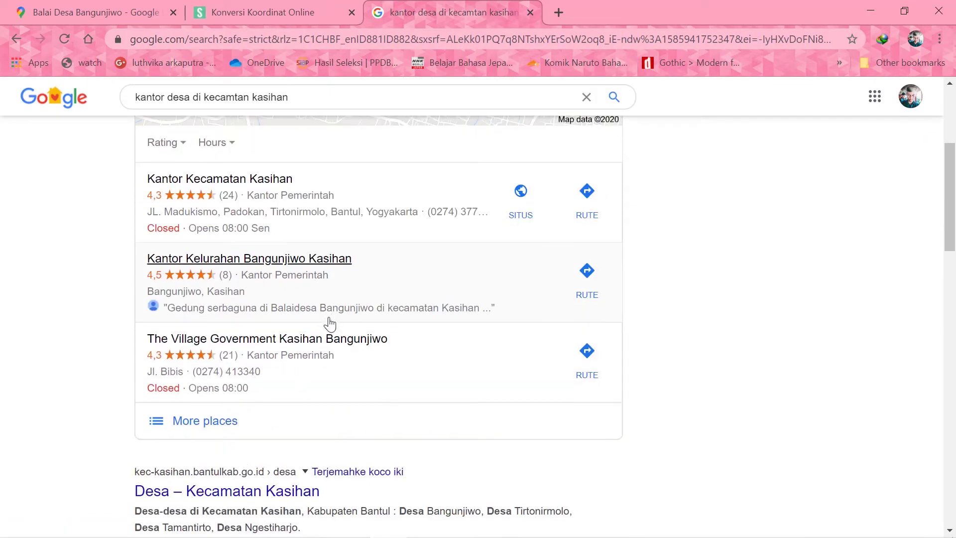
pyautogui.scroll(2, 330, 324)
pyautogui.click(198, 6)
pyautogui.click(111, 6)
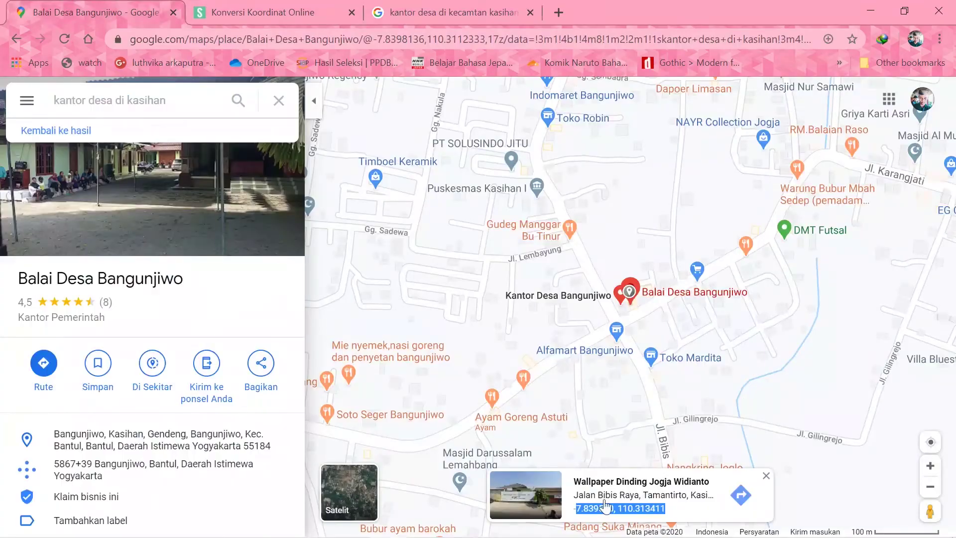
# - Switch to Excel and save KANTOR LURAH ATAU DESA KASIHAN as an Excel 97-2003 Workbook in the Kecamatan Kasihan 1 folder
pyautogui.hotkey('alt', 'Tab')
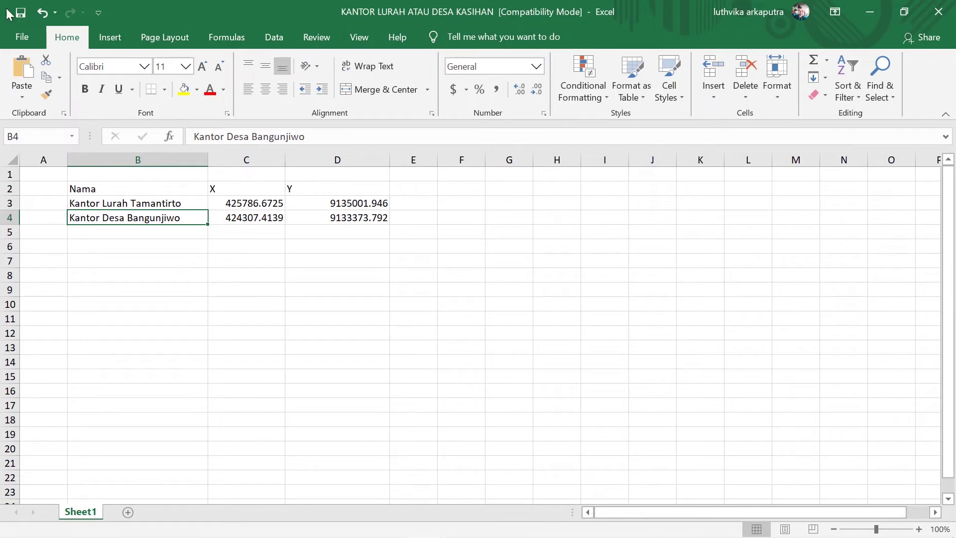
pyautogui.click(15, 37)
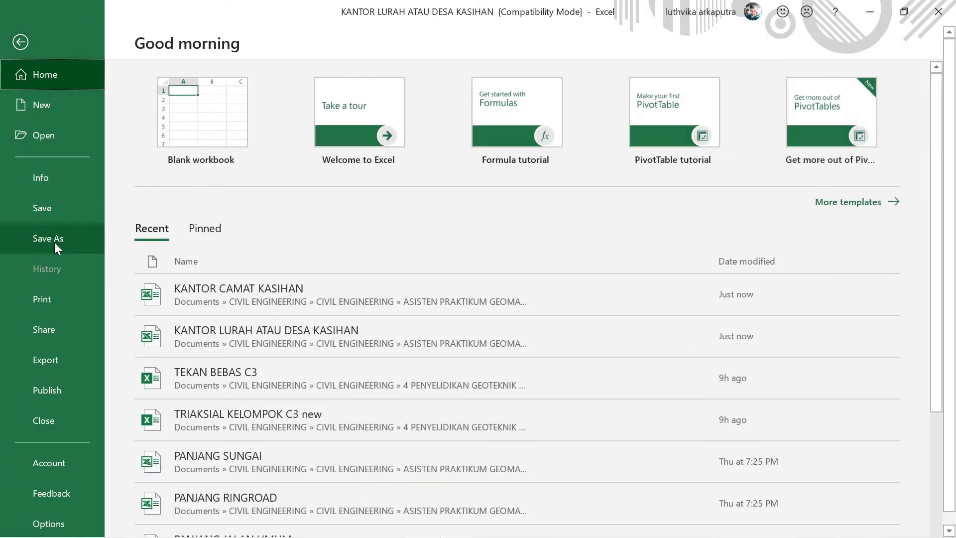
pyautogui.click(55, 241)
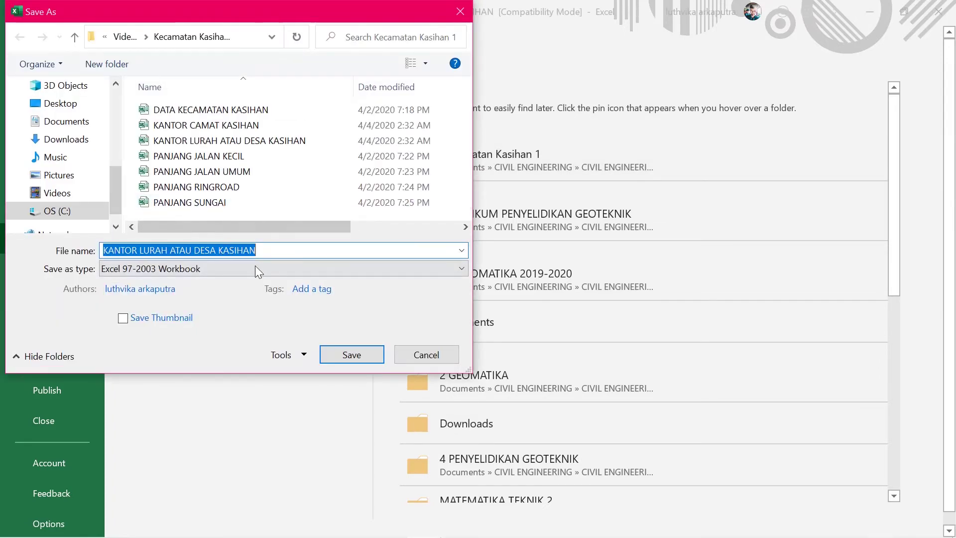
pyautogui.click(253, 270)
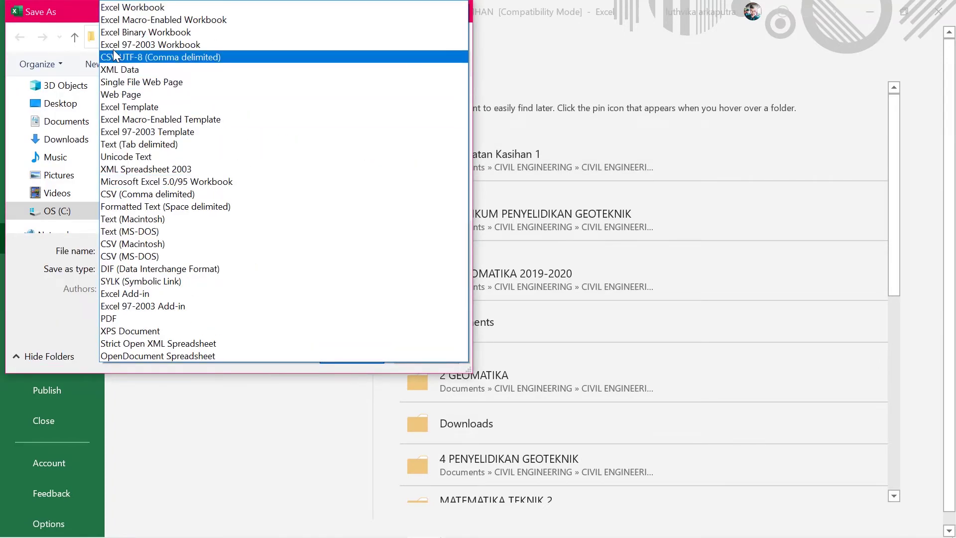
pyautogui.click(238, 49)
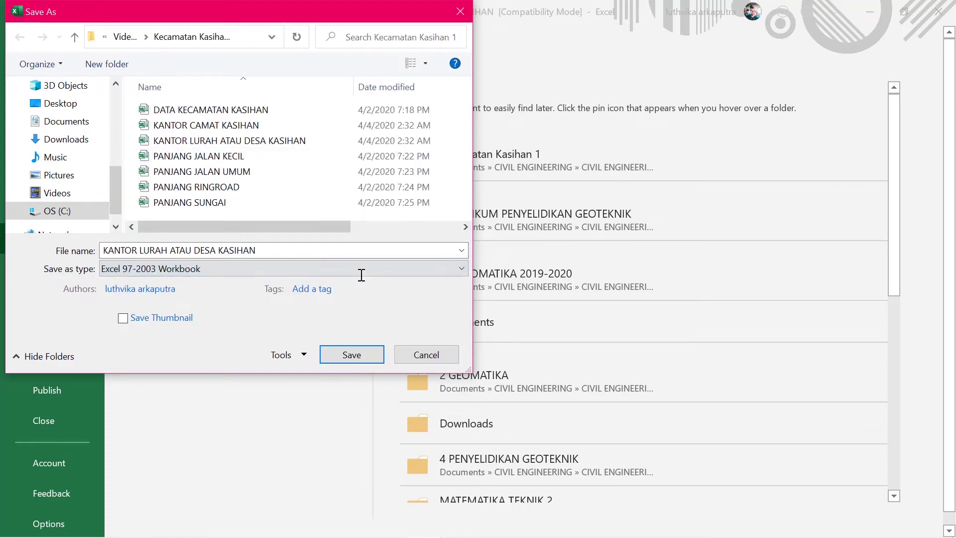
pyautogui.click(371, 347)
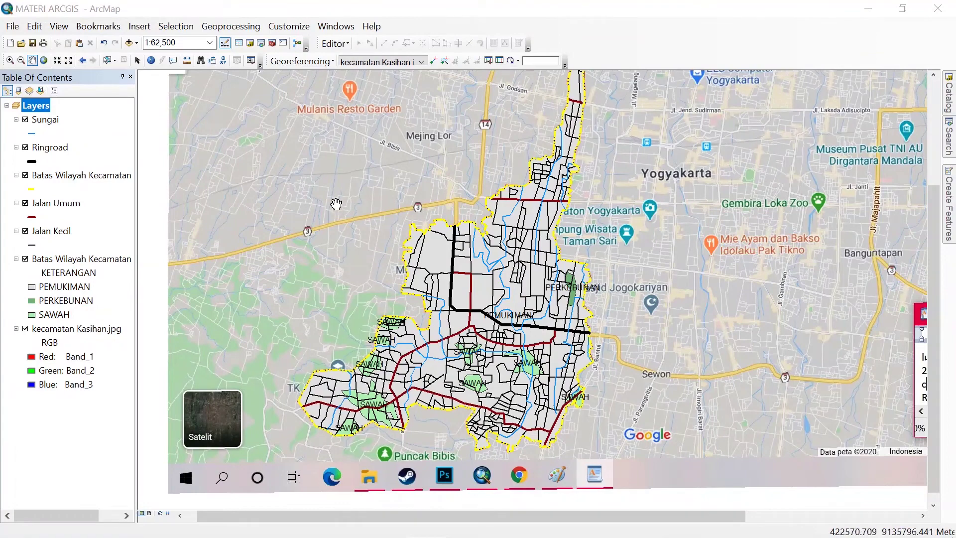
# - Switch to the MATERI ARCGIS map in ArcMap and open Add XY Data
pyautogui.moveTo(336, 129); pyautogui.dragTo(170, 132)
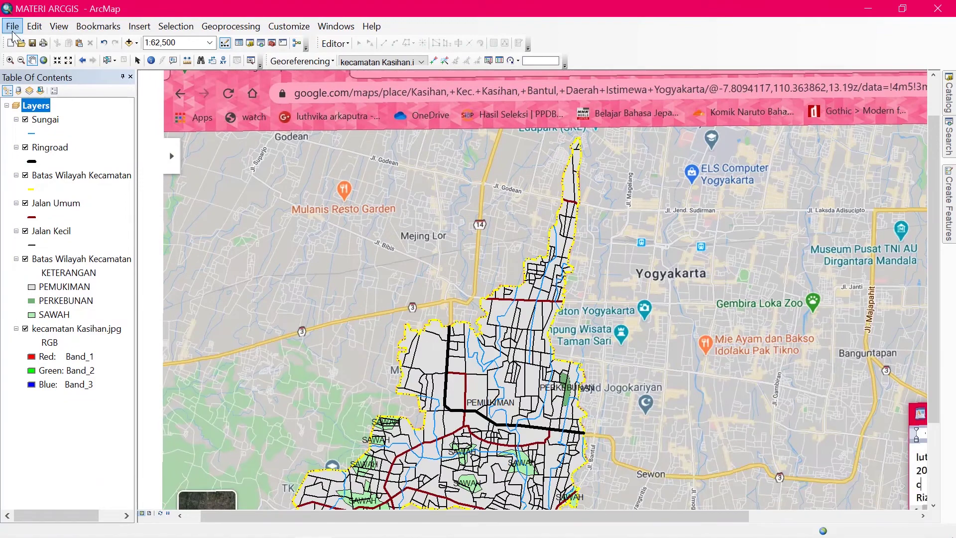
pyautogui.click(13, 29)
pyautogui.click(19, 28)
pyautogui.click(55, 29)
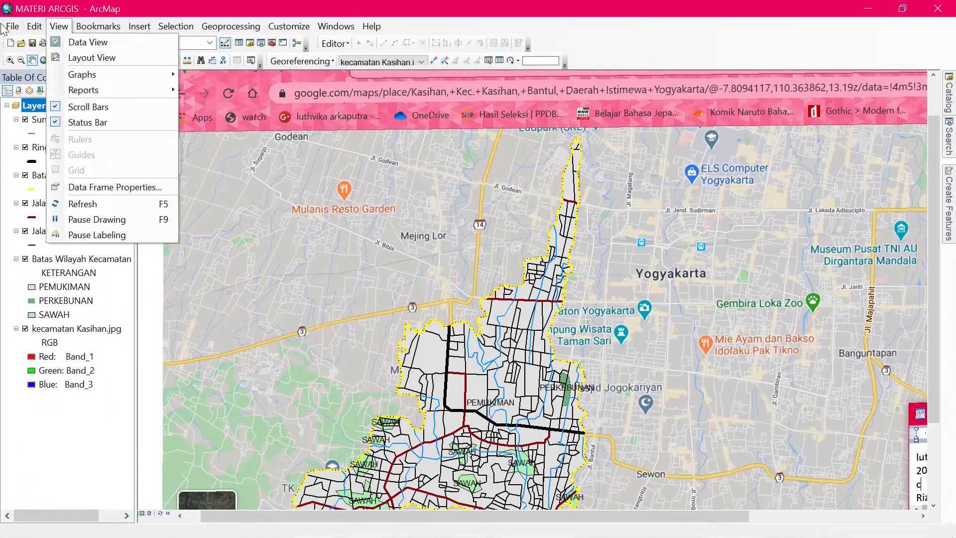
pyautogui.click(55, 29)
pyautogui.click(22, 30)
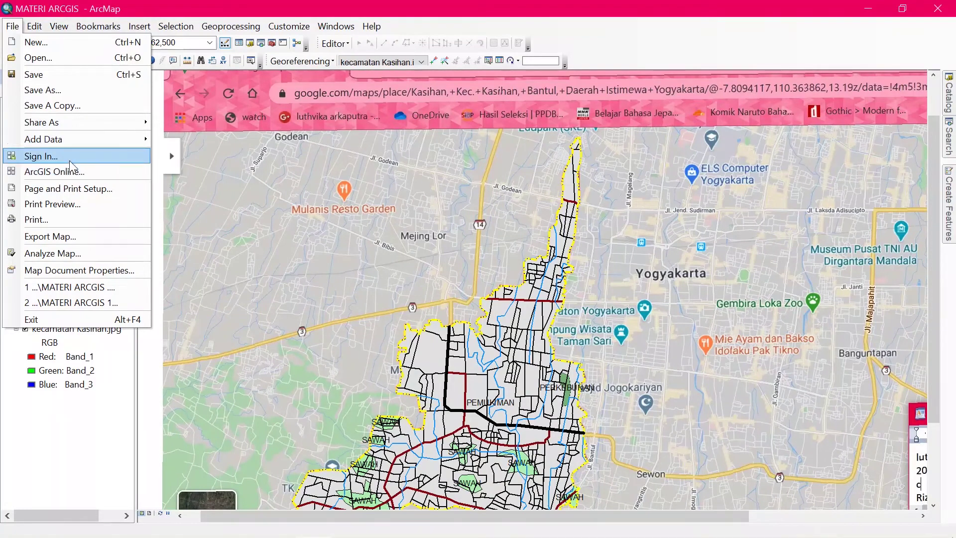
pyautogui.moveTo(78, 141)
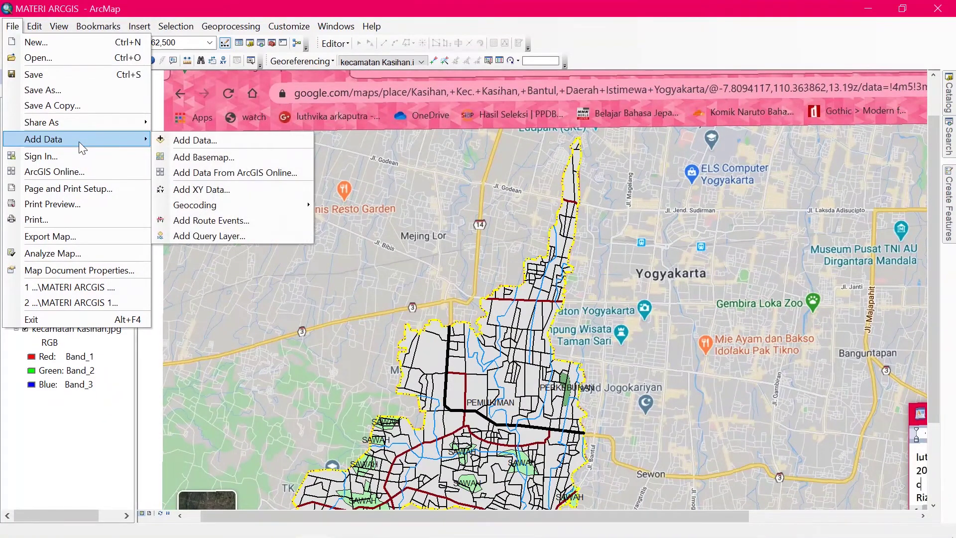
pyautogui.click(235, 189)
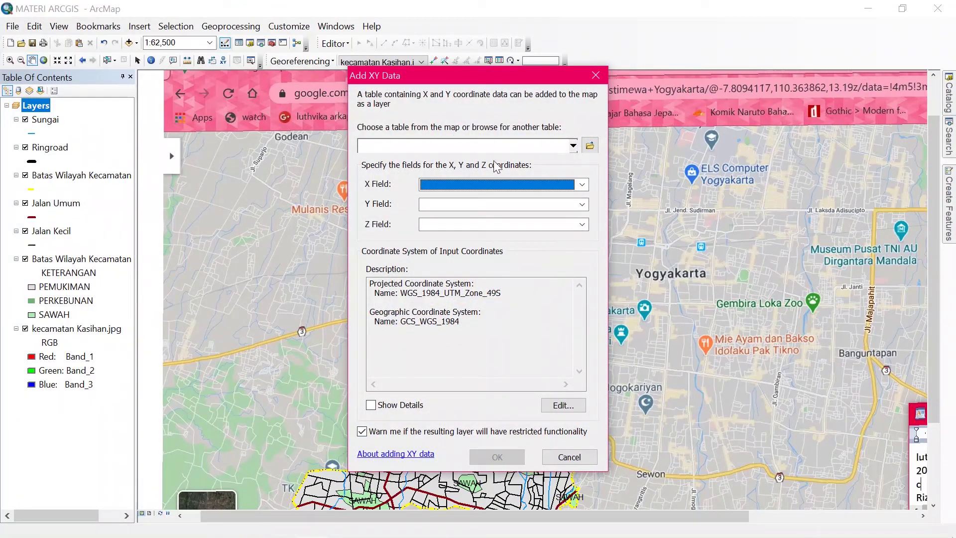
# - Choose Sheet1$ of KANTOR CAMAT KASIHAN.xls in the Kecamatan Kasihan 1 folder as the XY coordinate table
pyautogui.click(589, 146)
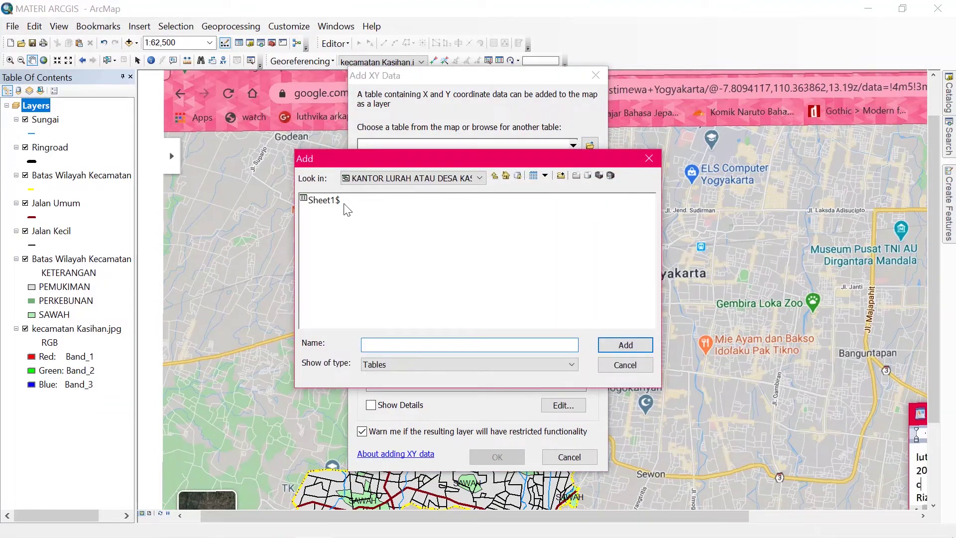
pyautogui.click(358, 179)
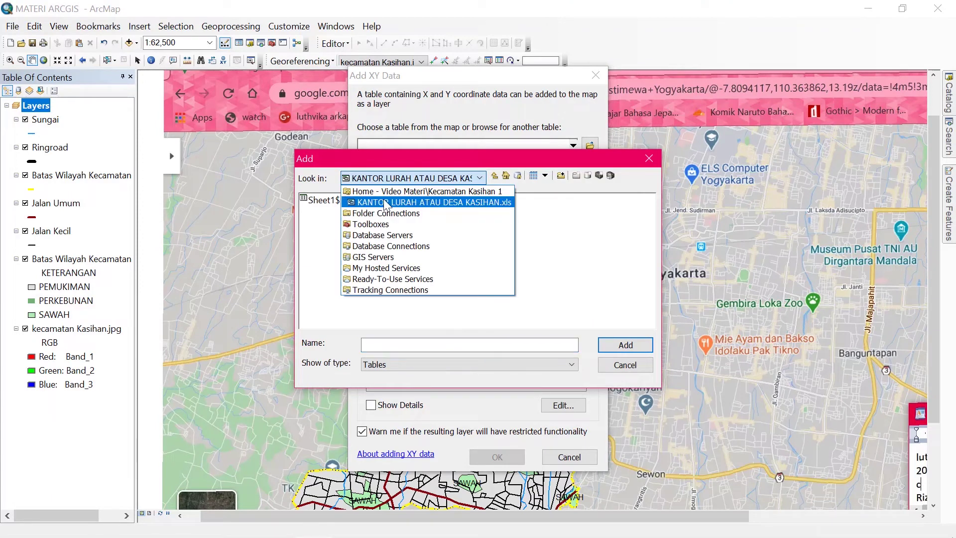
pyautogui.click(386, 194)
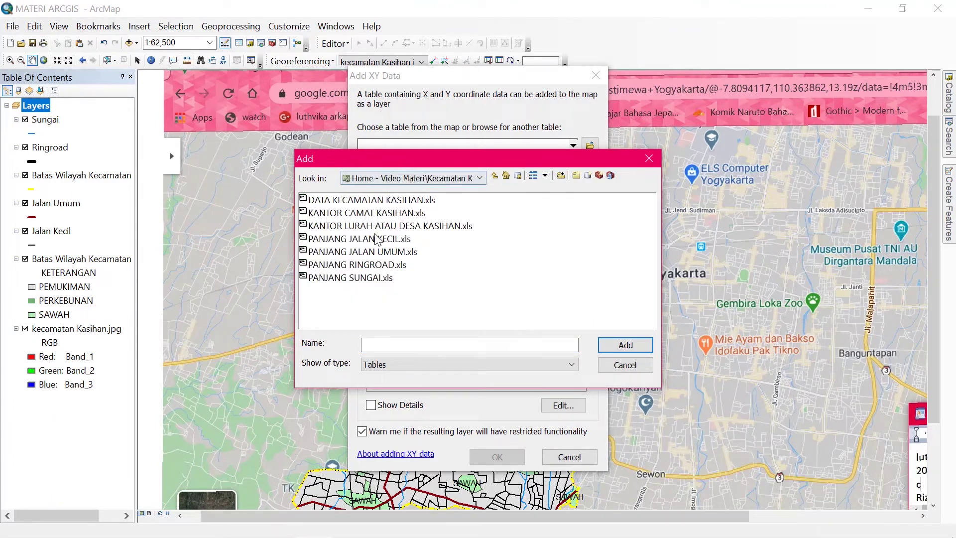
pyautogui.click(348, 214)
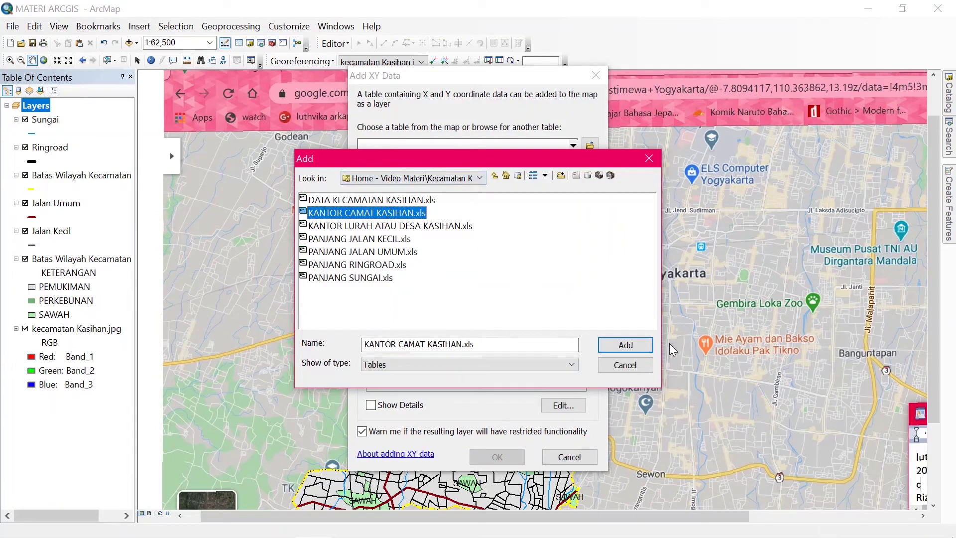
pyautogui.click(643, 349)
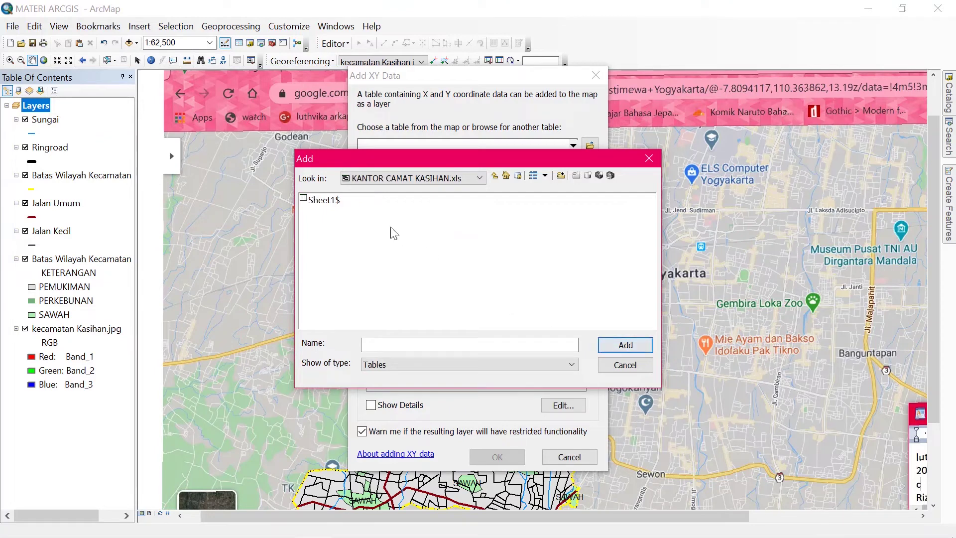
pyautogui.click(317, 204)
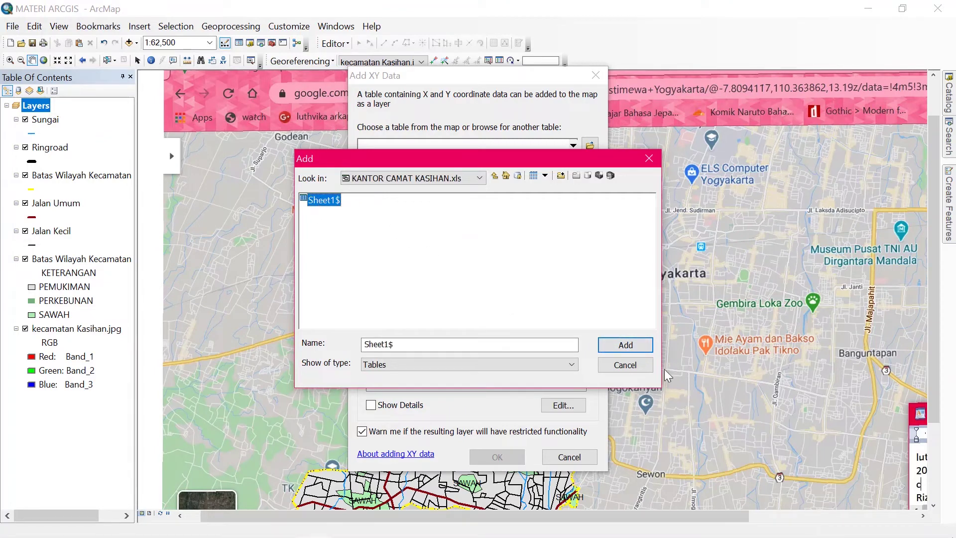
pyautogui.click(624, 345)
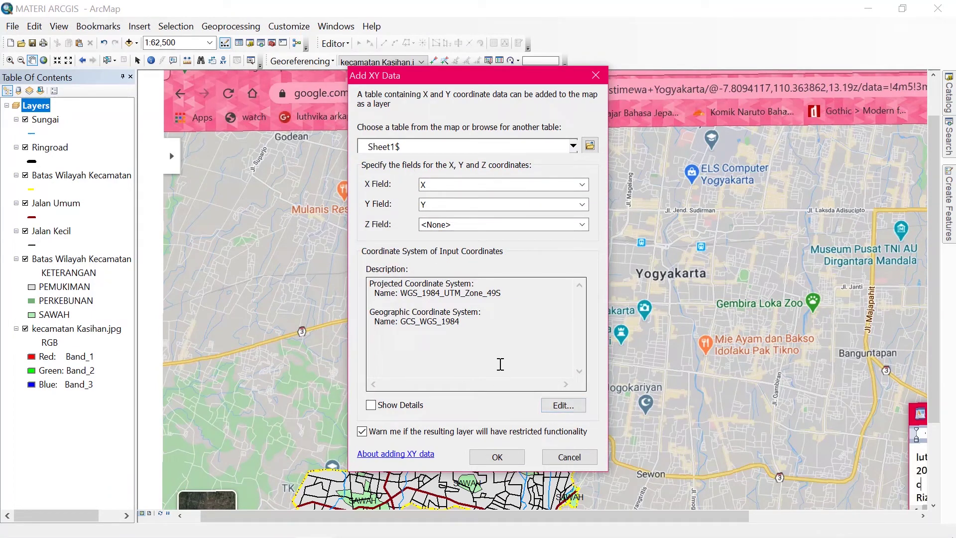
# - Create the district office point layer from the chosen table and inspect its point on the map
pyautogui.click(496, 457)
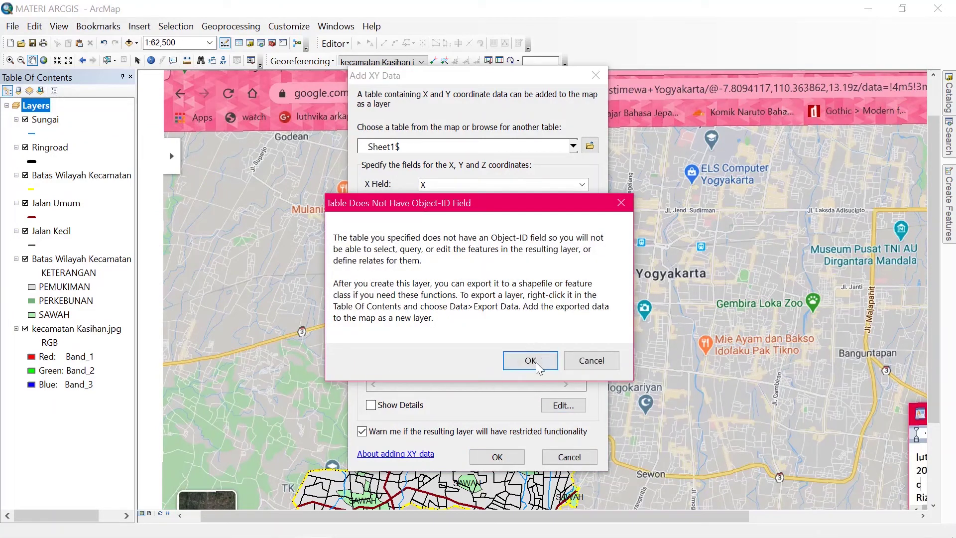
pyautogui.click(537, 366)
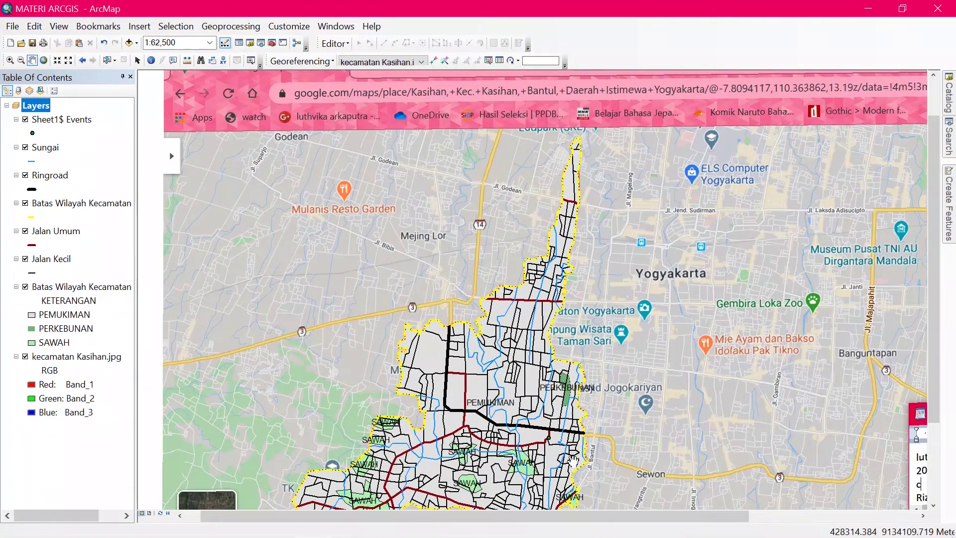
pyautogui.scroll(-3, 573, 461)
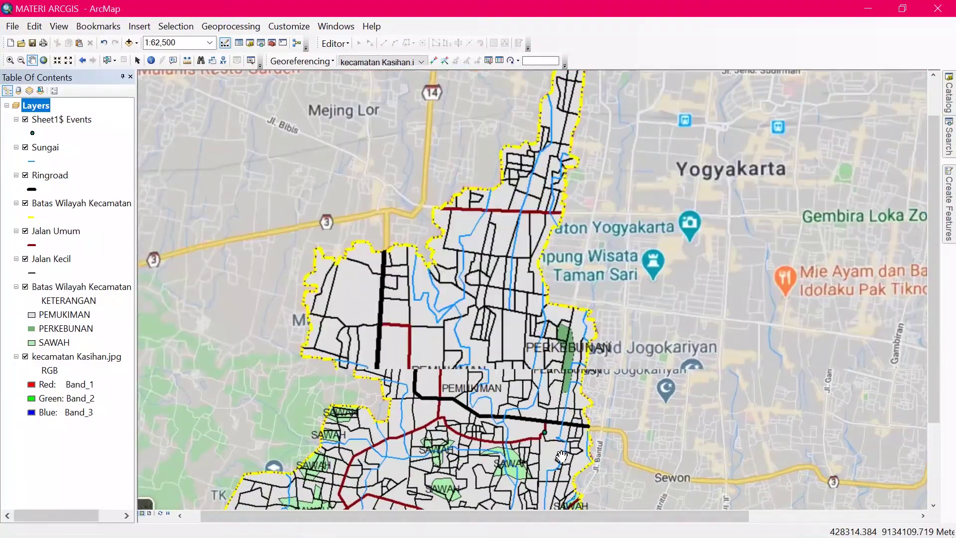
pyautogui.scroll(-4, 561, 456)
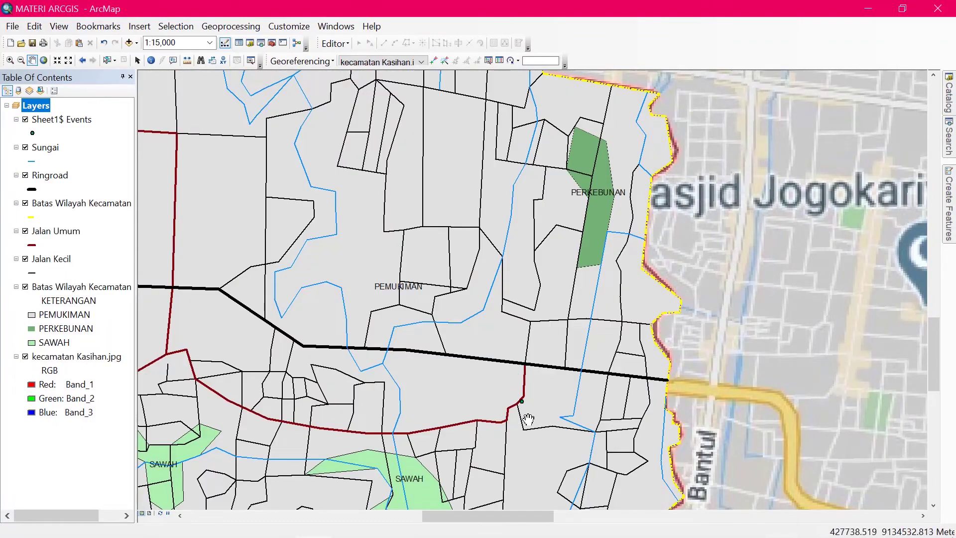
pyautogui.scroll(3, 504, 394)
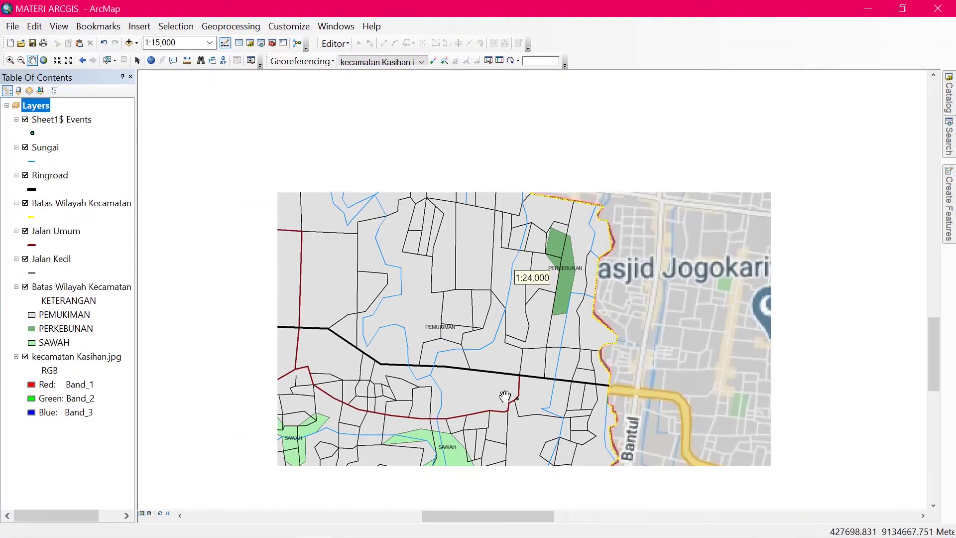
pyautogui.scroll(3, 504, 395)
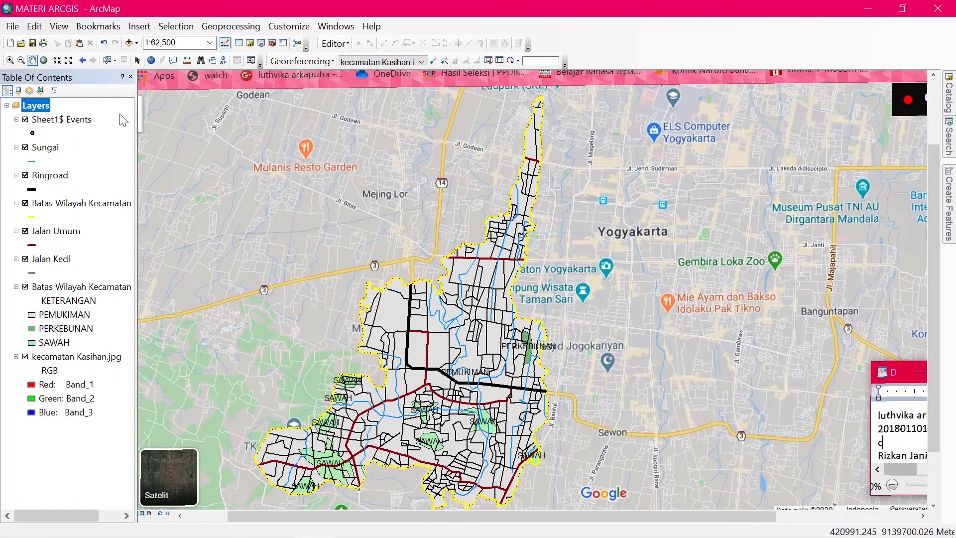
# - Add the village office coordinates from Sheet1$ of KANTOR LURAH ATAU DESA KASIHAN.xls to the map as an XY point layer
pyautogui.click(13, 27)
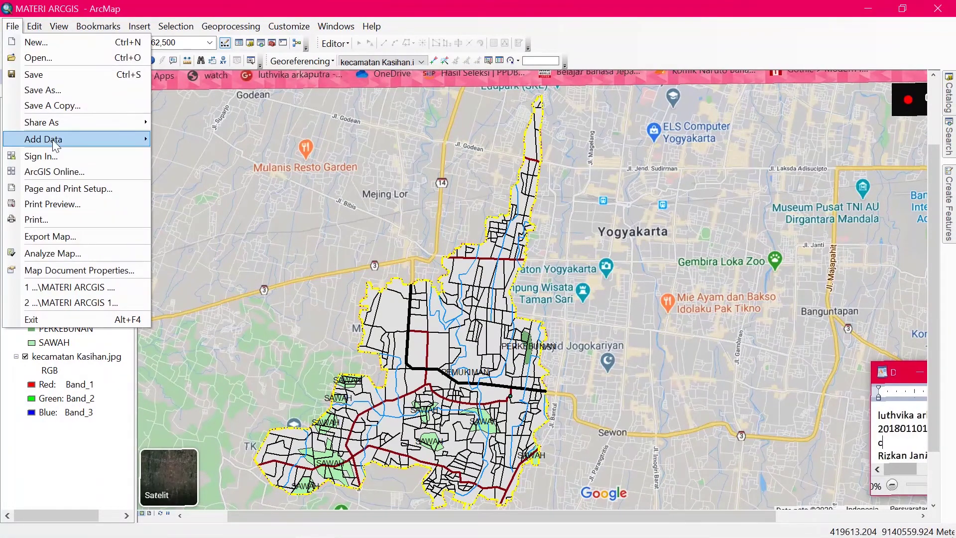
pyautogui.moveTo(52, 139)
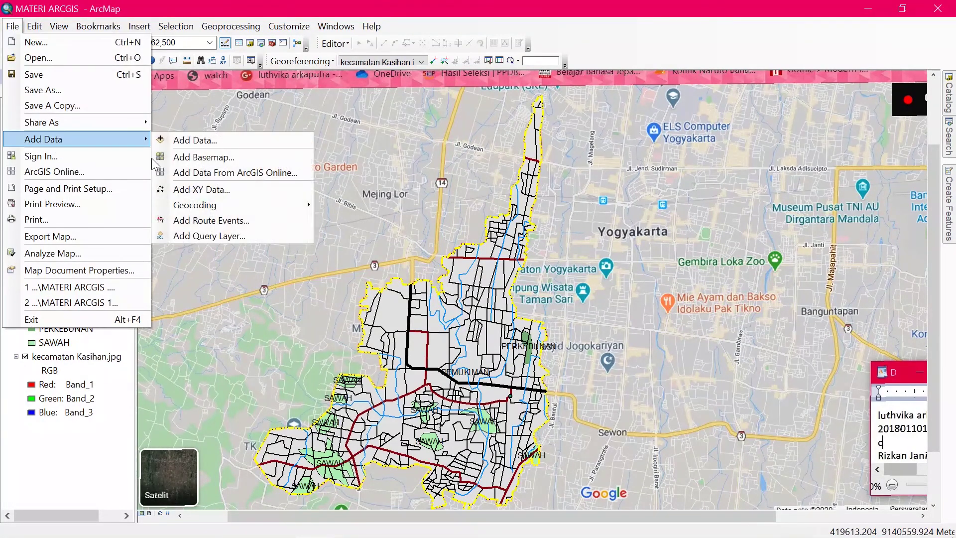
pyautogui.click(210, 191)
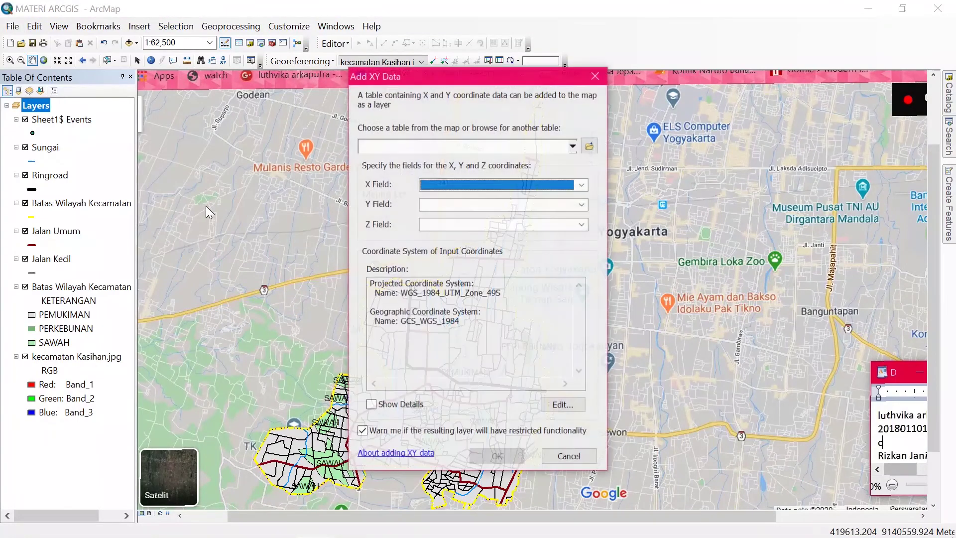
pyautogui.click(590, 147)
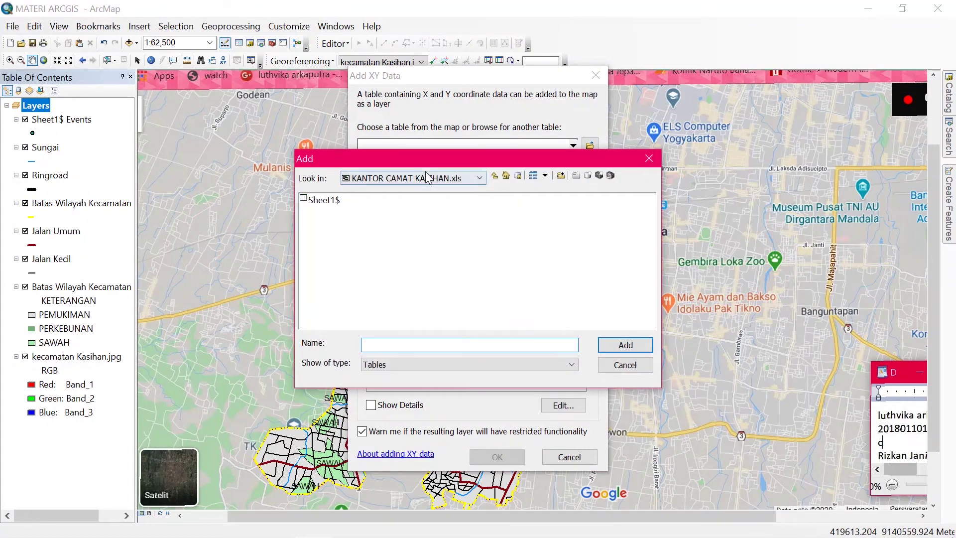
pyautogui.click(429, 178)
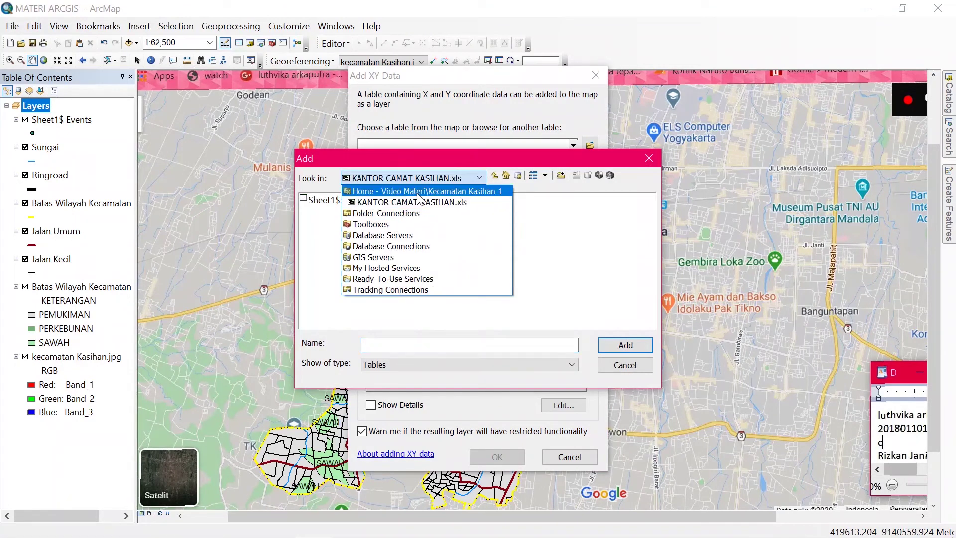
pyautogui.click(416, 192)
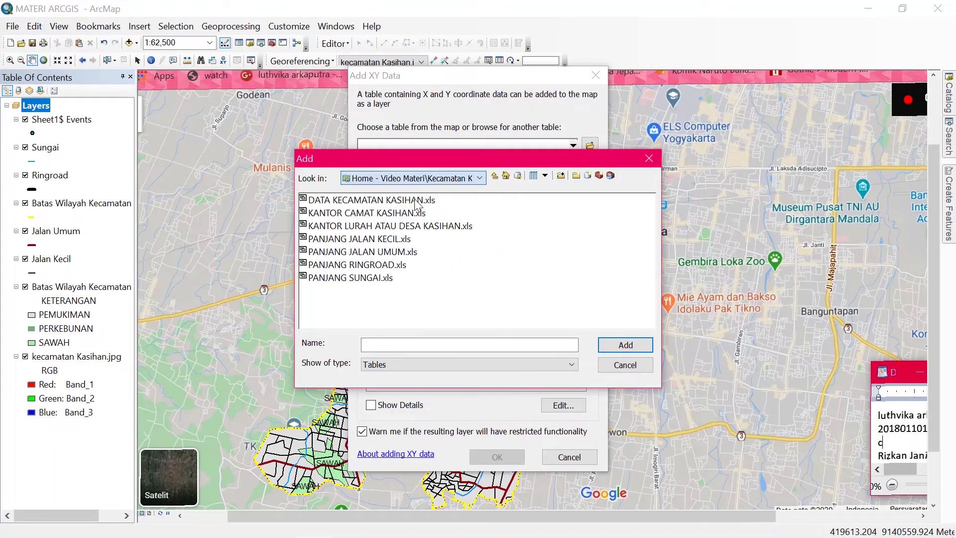
pyautogui.doubleClick(396, 228)
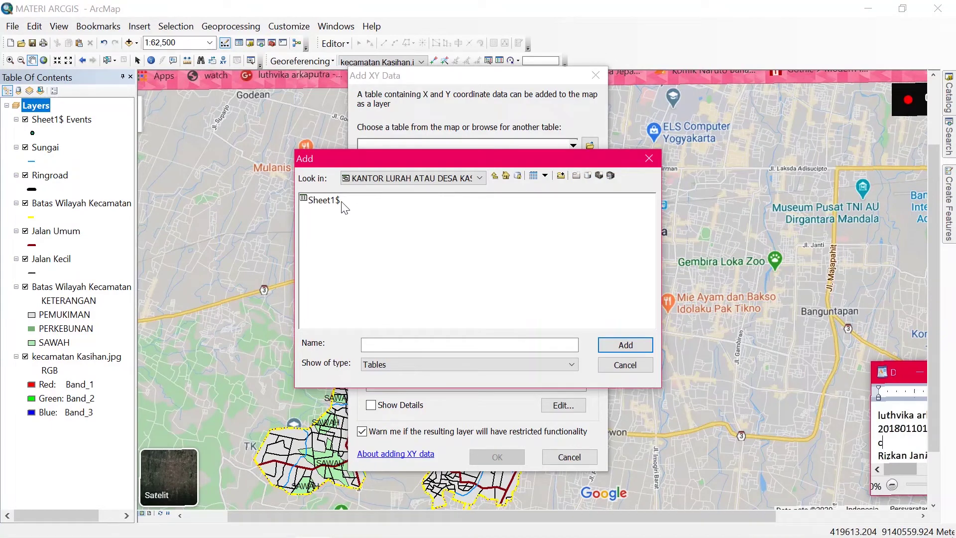
pyautogui.doubleClick(324, 200)
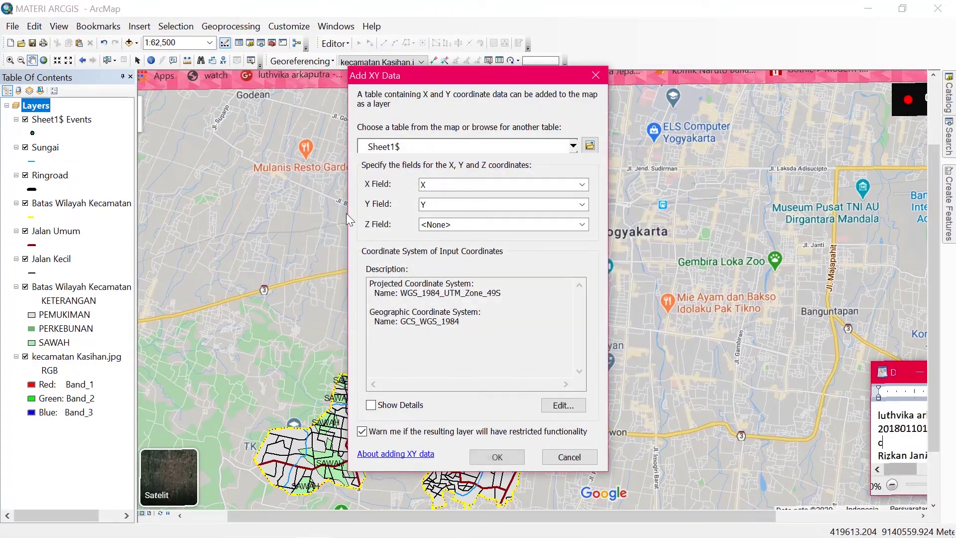
pyautogui.click(502, 457)
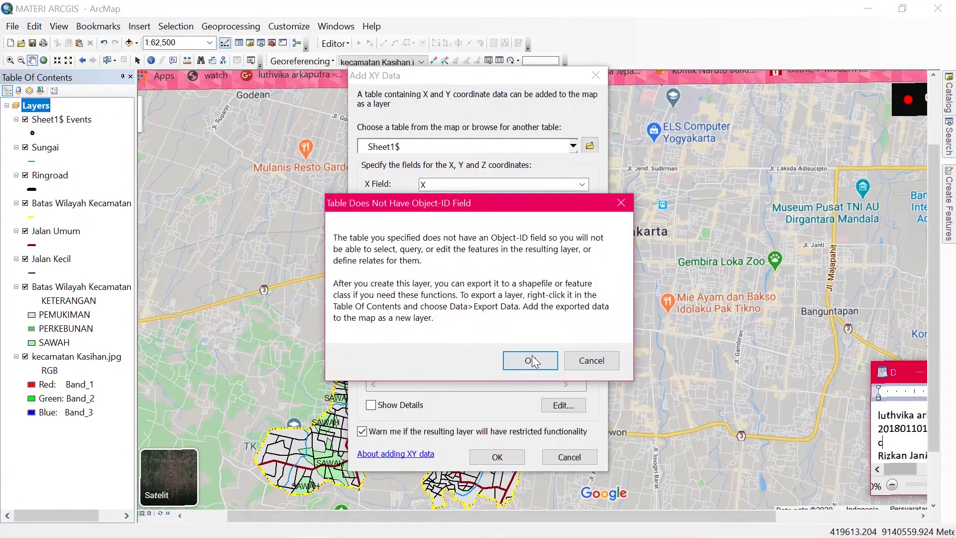
pyautogui.click(532, 359)
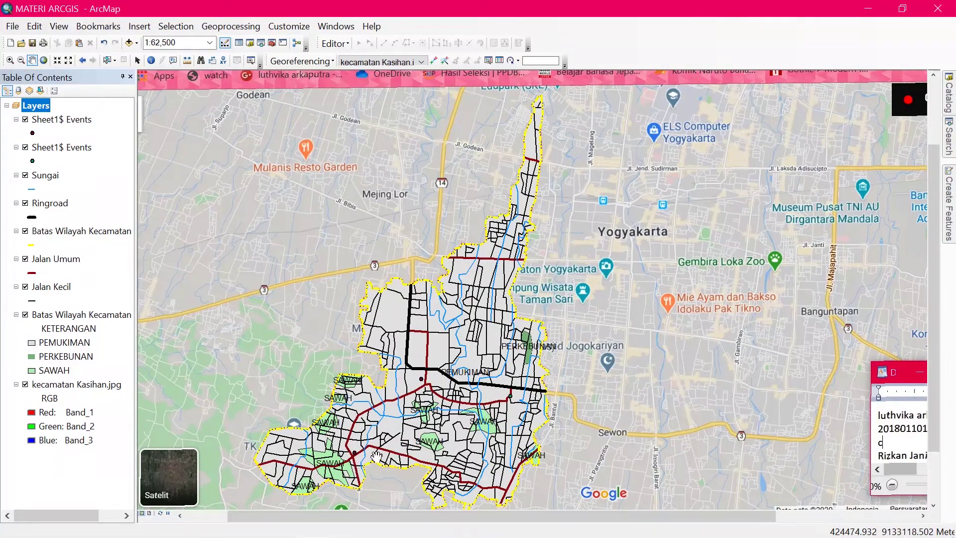
pyautogui.moveTo(456, 360); pyautogui.dragTo(559, 299)
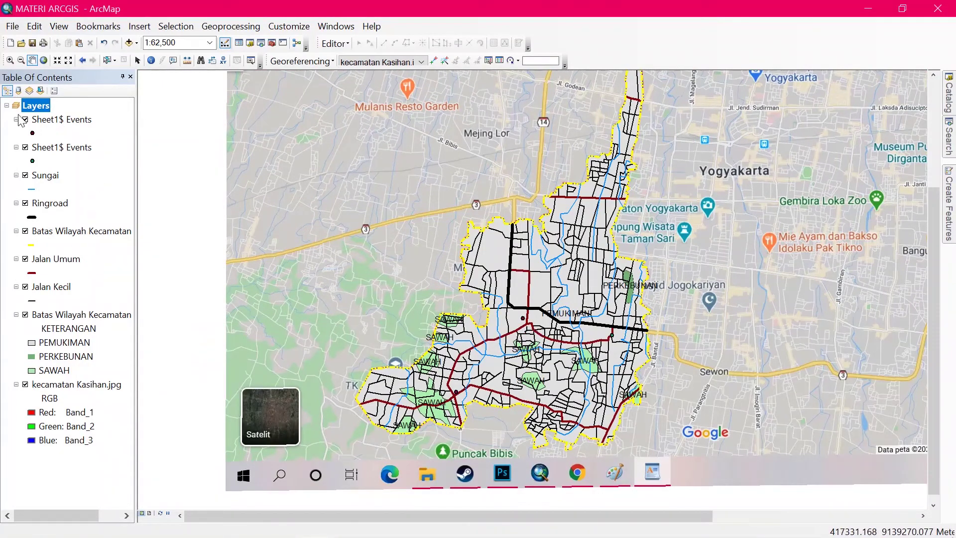
# - Set up an export of all features of the district office events layer, naming the output Kantor Camat with Shapefile as the file type
pyautogui.rightClick(67, 149)
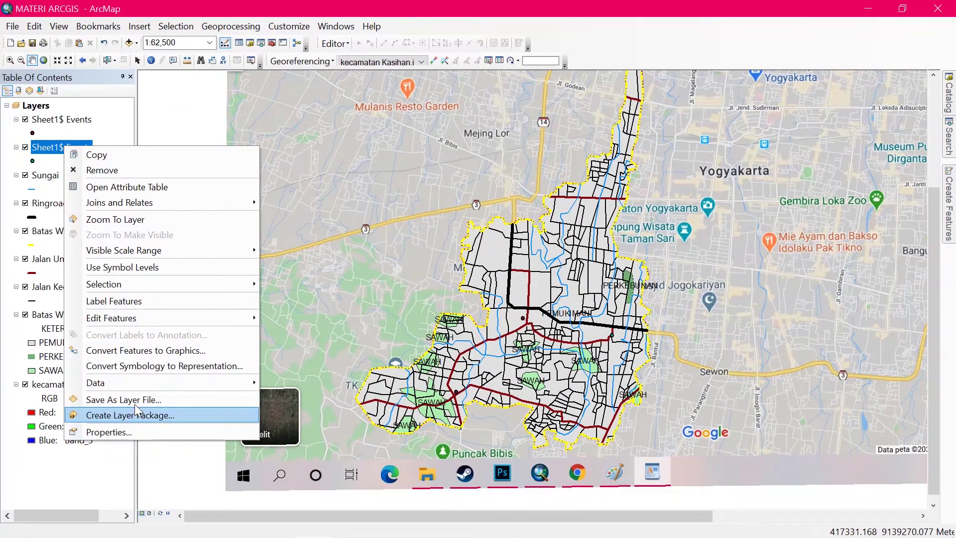
pyautogui.moveTo(145, 382)
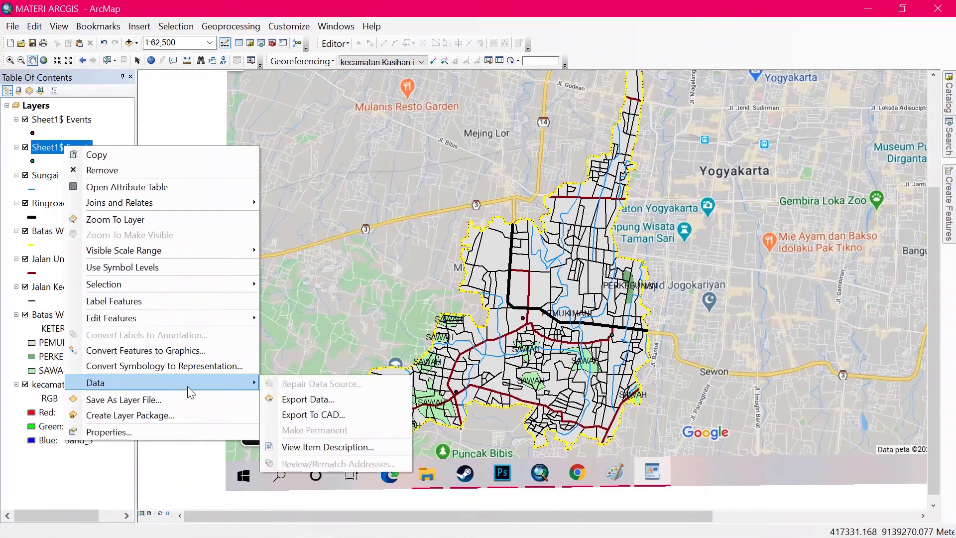
pyautogui.click(390, 400)
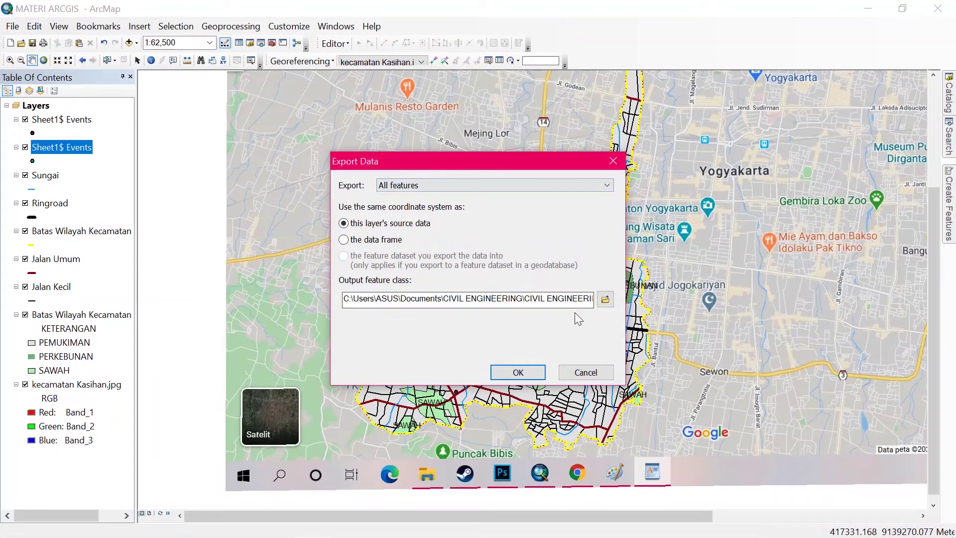
pyautogui.click(611, 302)
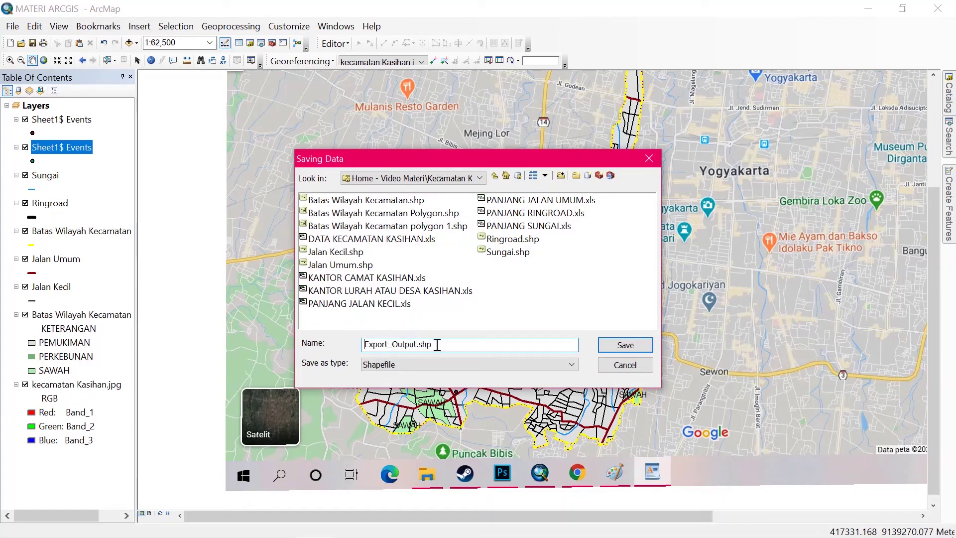
pyautogui.doubleClick(414, 346)
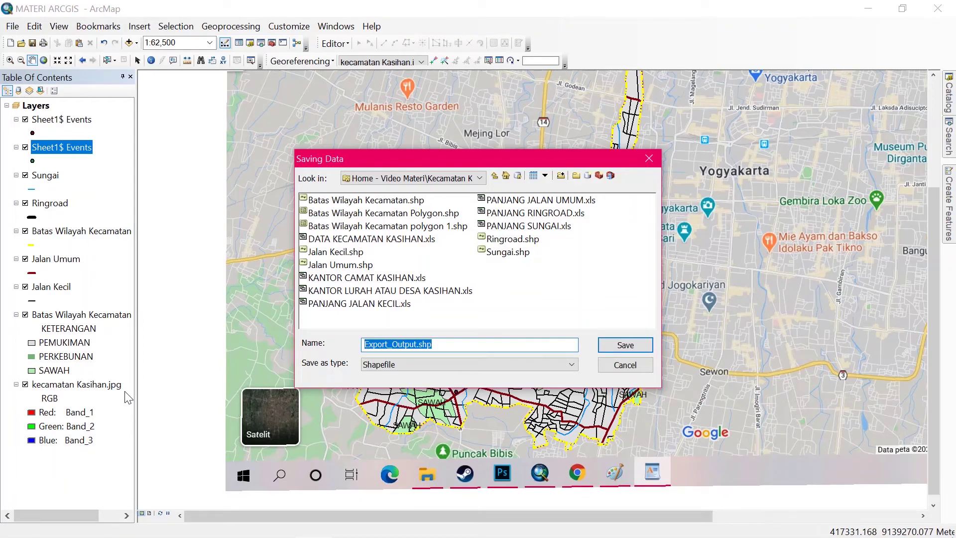
pyautogui.write('Kantor Camat')
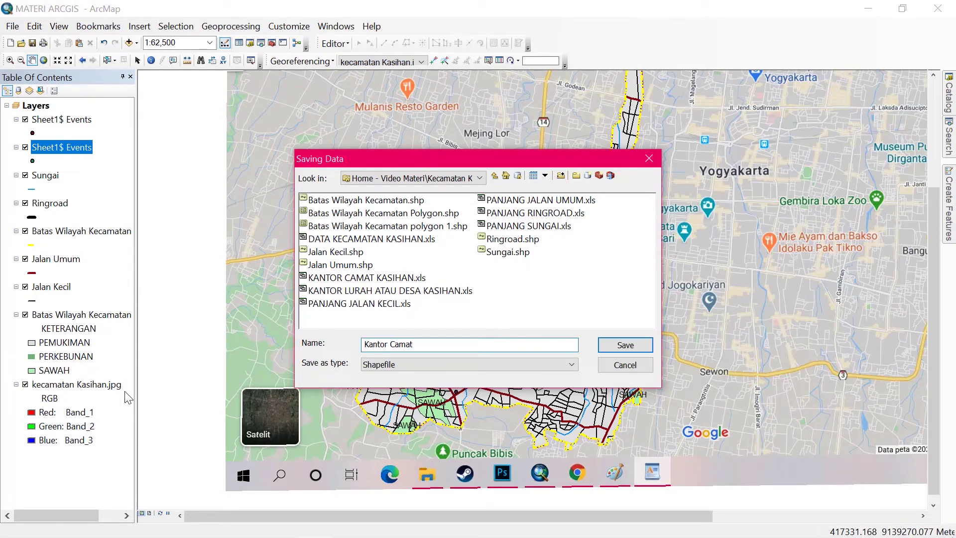
pyautogui.click(370, 365)
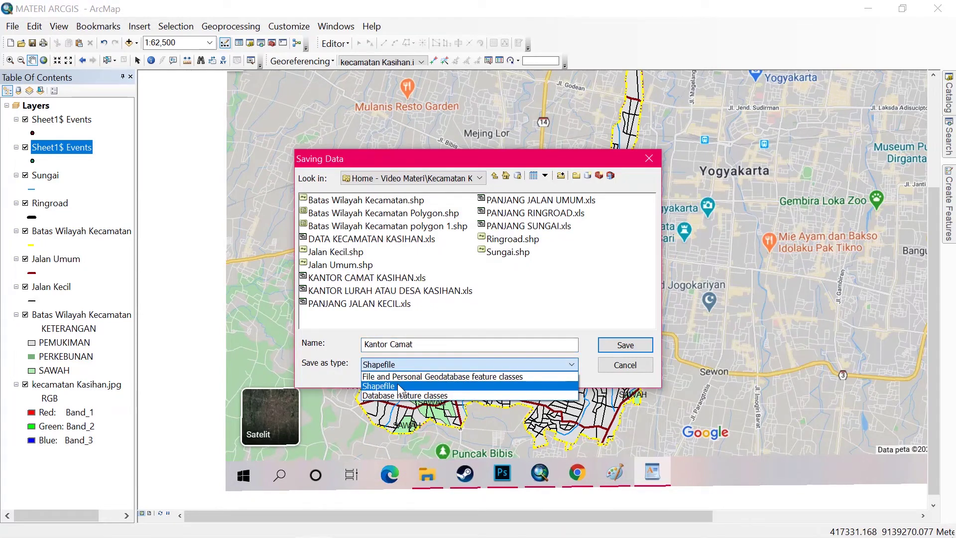
pyautogui.click(397, 386)
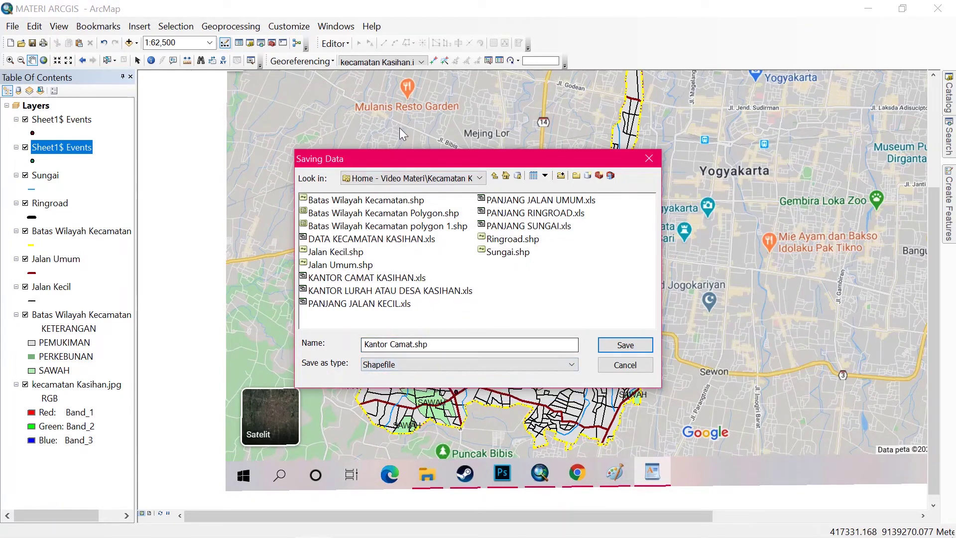
# - Save the Kantor Camat shapefile in the Kecamatan Kasihan 1 folder and add the exported data to the map
pyautogui.click(419, 179)
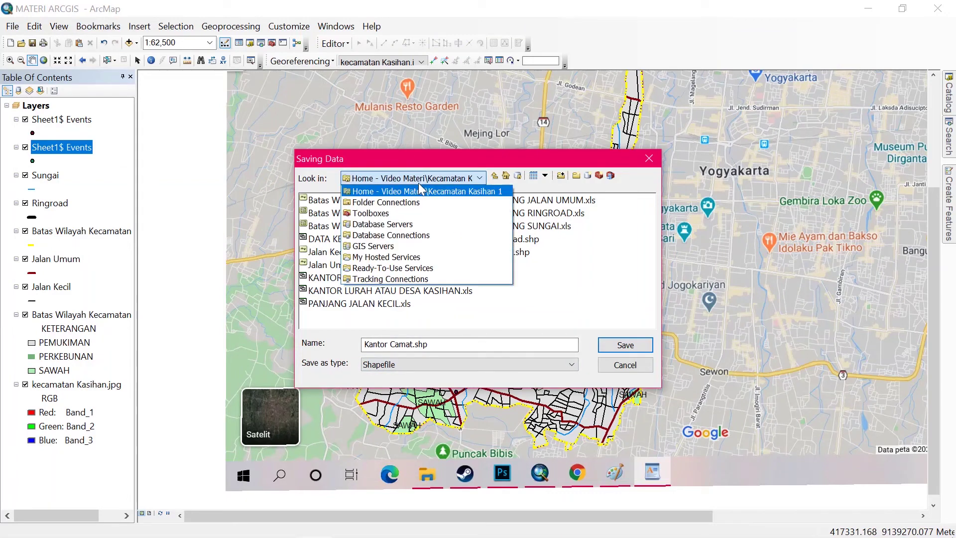
pyautogui.click(418, 191)
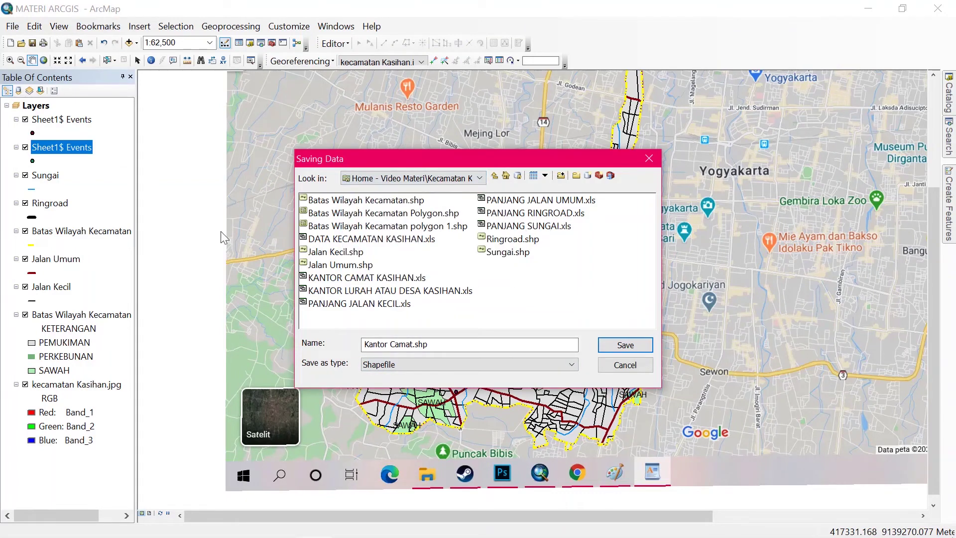
pyautogui.click(623, 344)
pyautogui.click(517, 369)
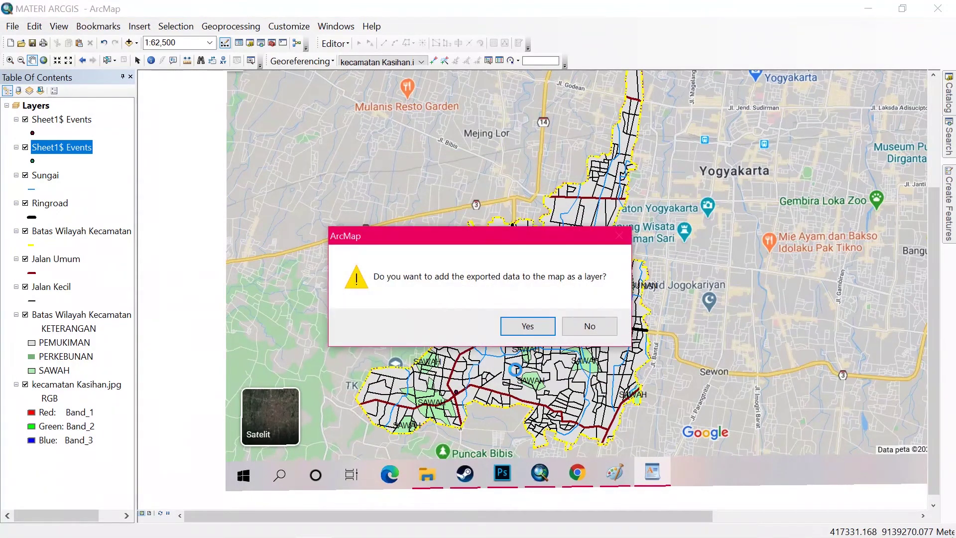
pyautogui.click(525, 328)
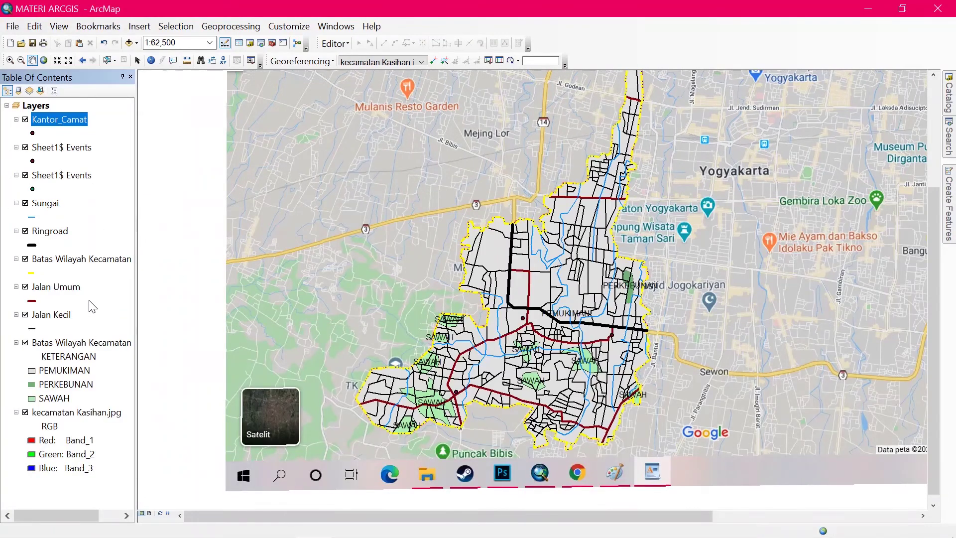
# - Export the village office events layer as a shapefile named Kantor Lurah dan Desa and add it to the map as a layer
pyautogui.click(70, 148)
pyautogui.rightClick(69, 152)
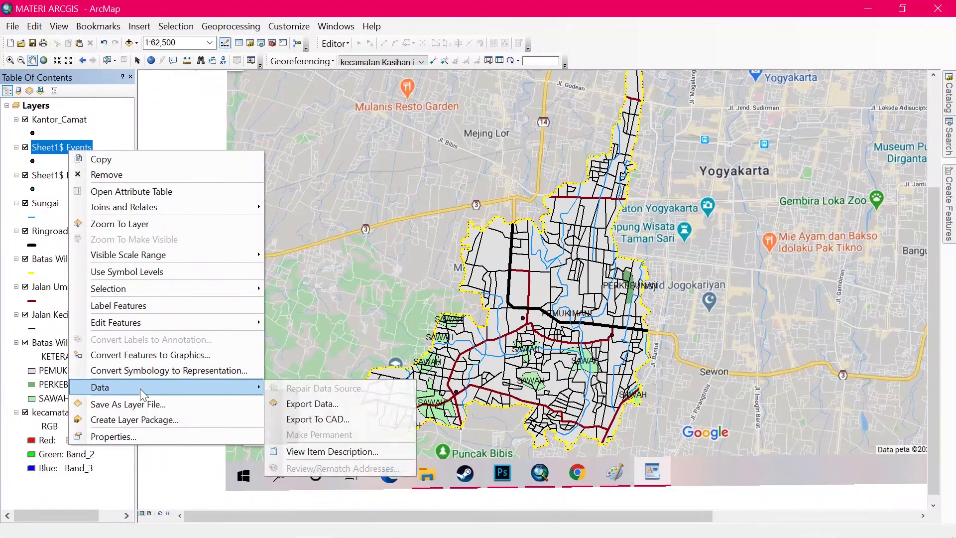
pyautogui.click(326, 404)
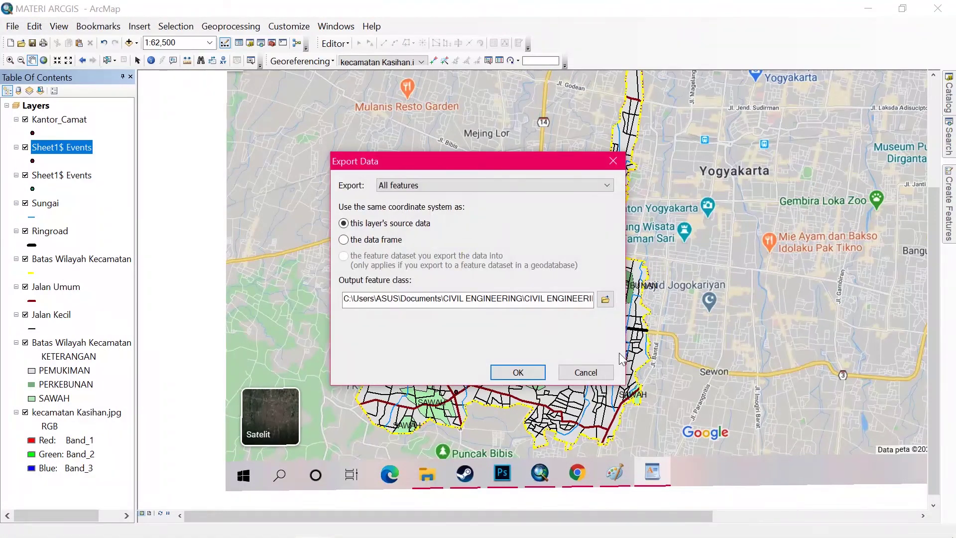
pyautogui.click(605, 301)
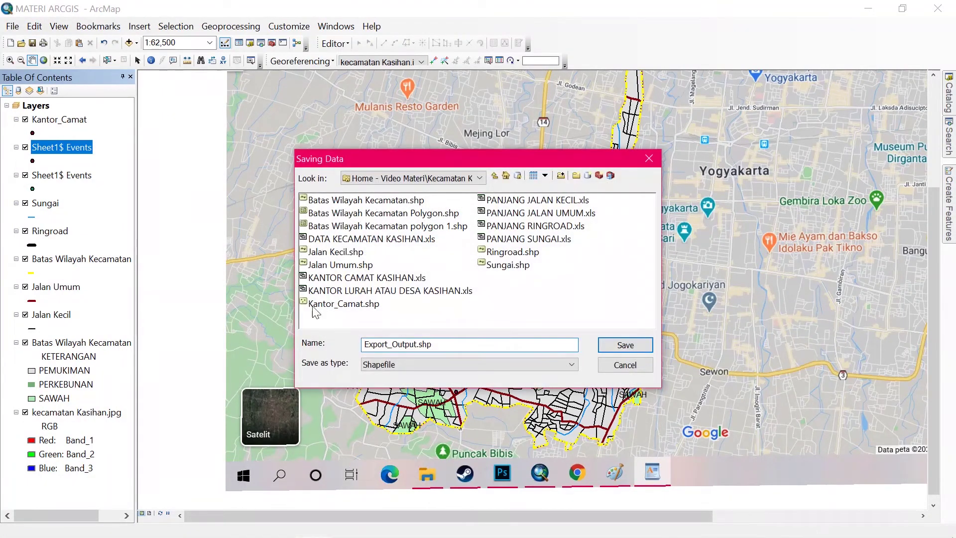
pyautogui.doubleClick(453, 343)
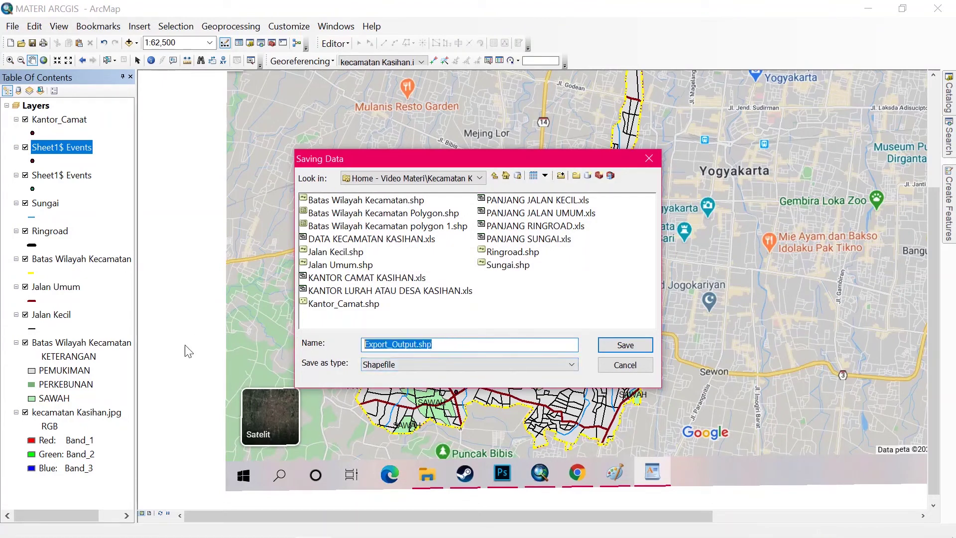
pyautogui.write('Kantor Lurah dan de')
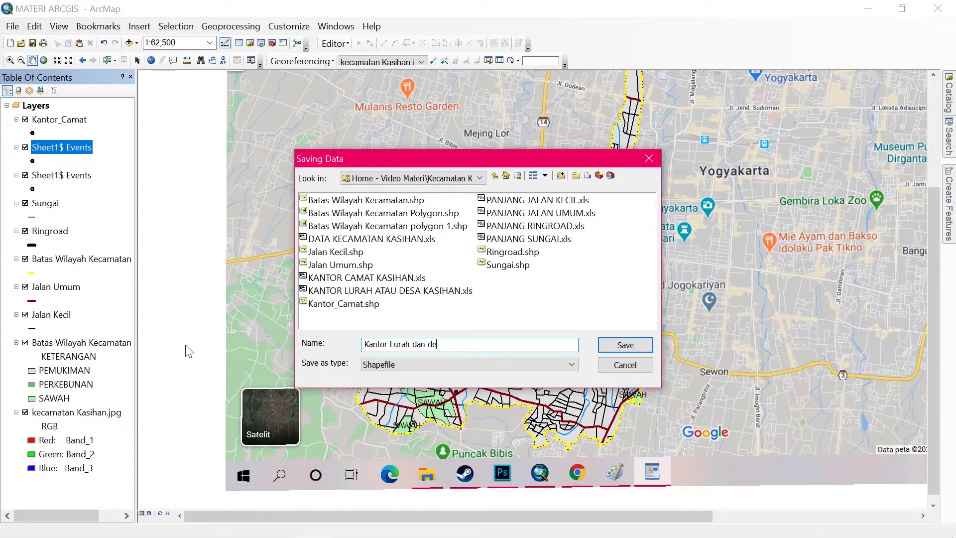
pyautogui.write('Desa')
pyautogui.click(435, 368)
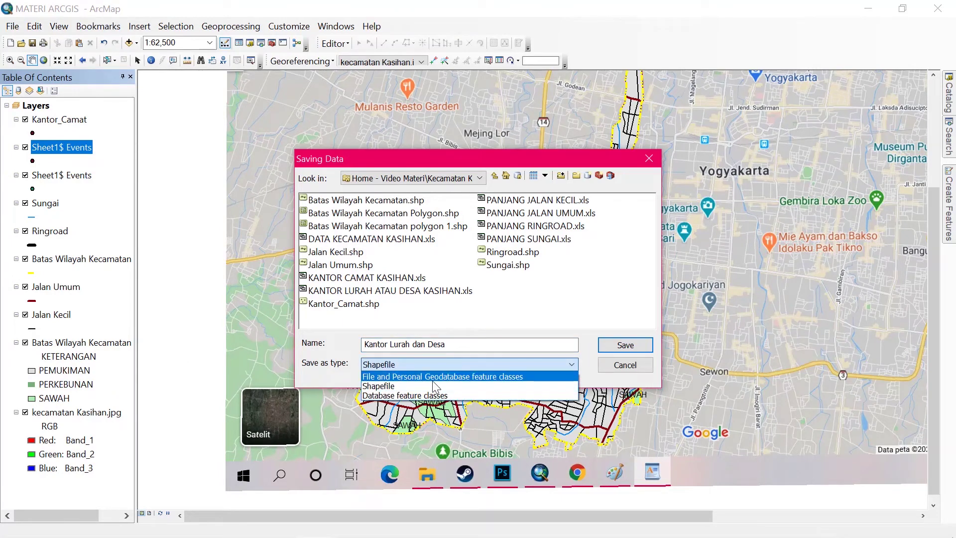
pyautogui.click(434, 386)
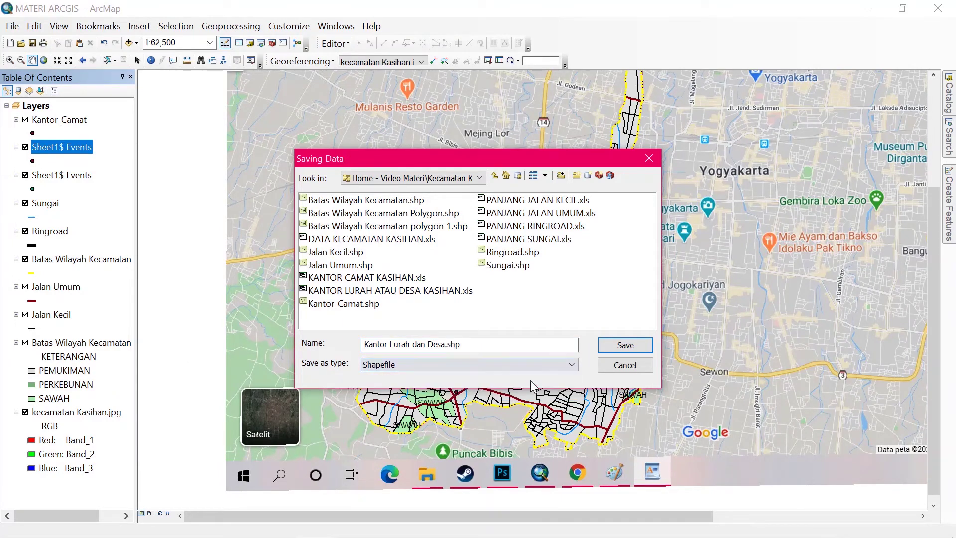
pyautogui.click(616, 347)
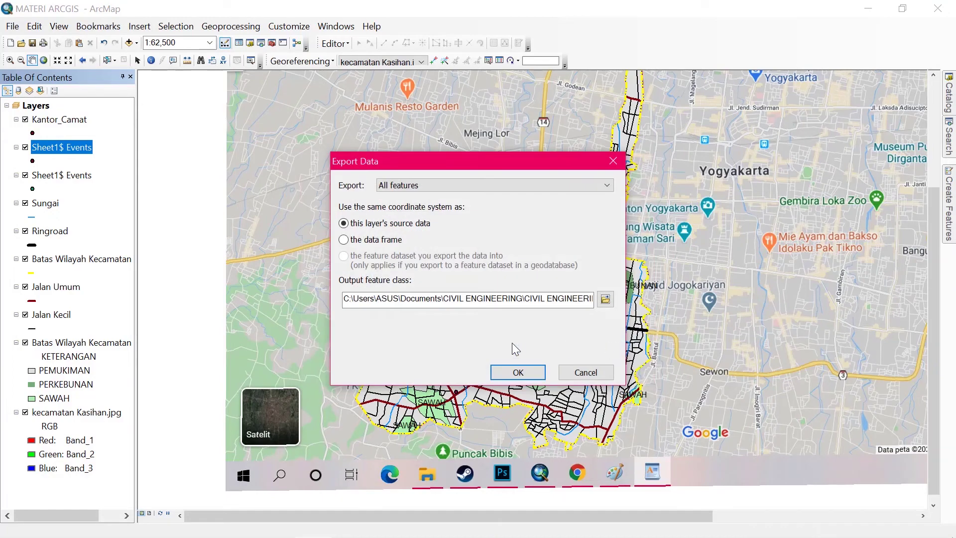
pyautogui.click(518, 371)
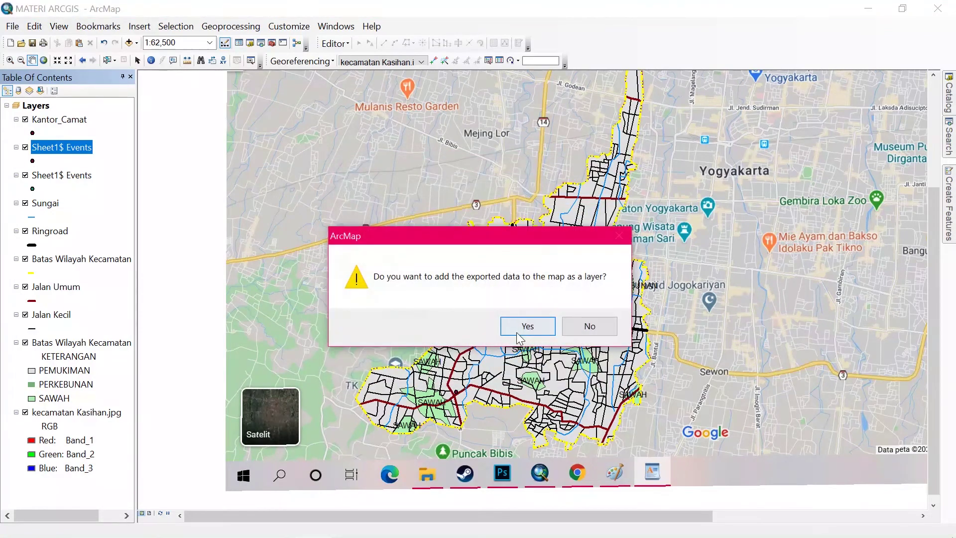
pyautogui.click(525, 324)
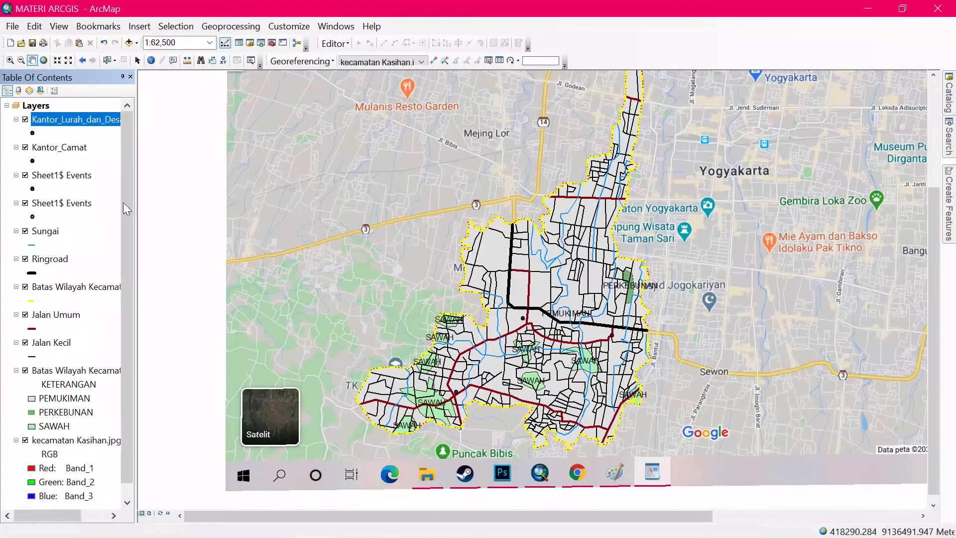
# - Remove both temporary Sheet1$ Events layers from the map
pyautogui.click(65, 175)
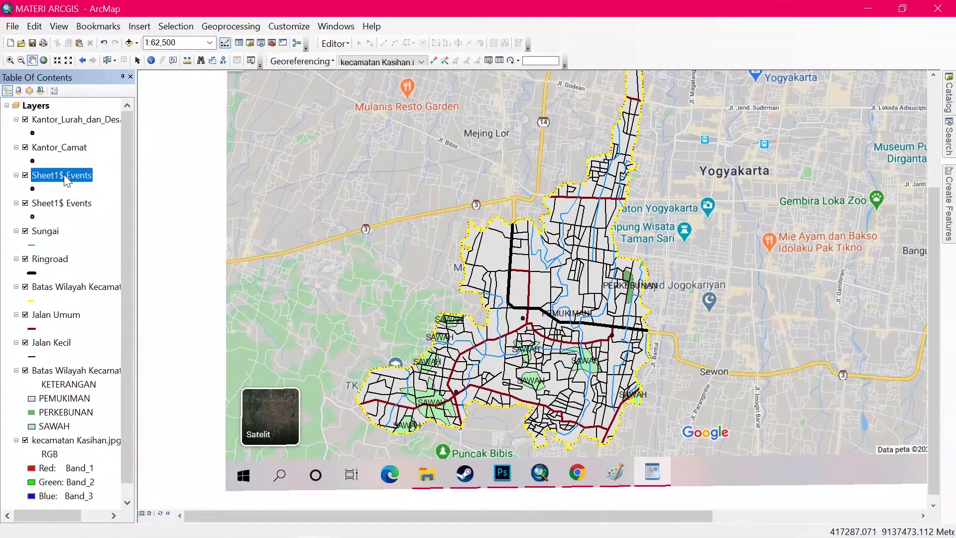
pyautogui.rightClick(66, 178)
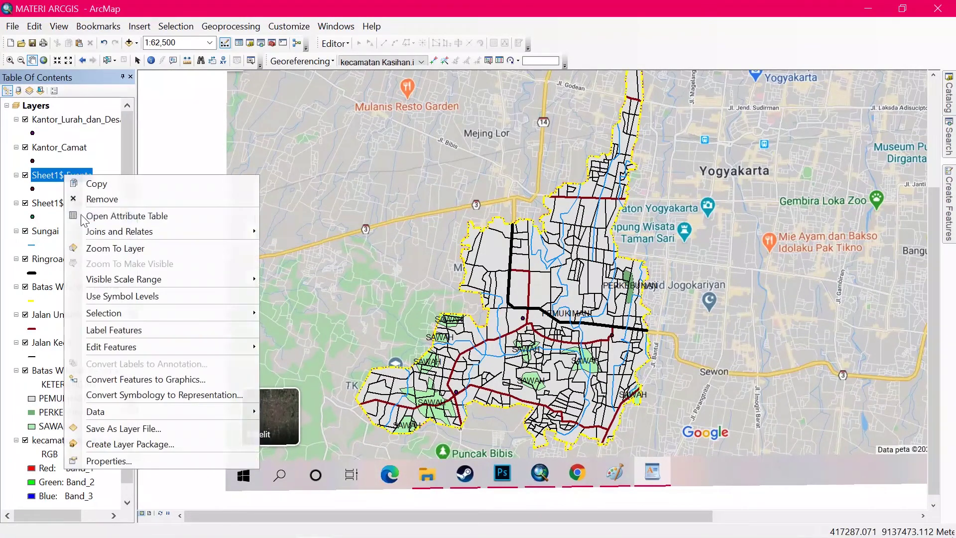
pyautogui.click(104, 199)
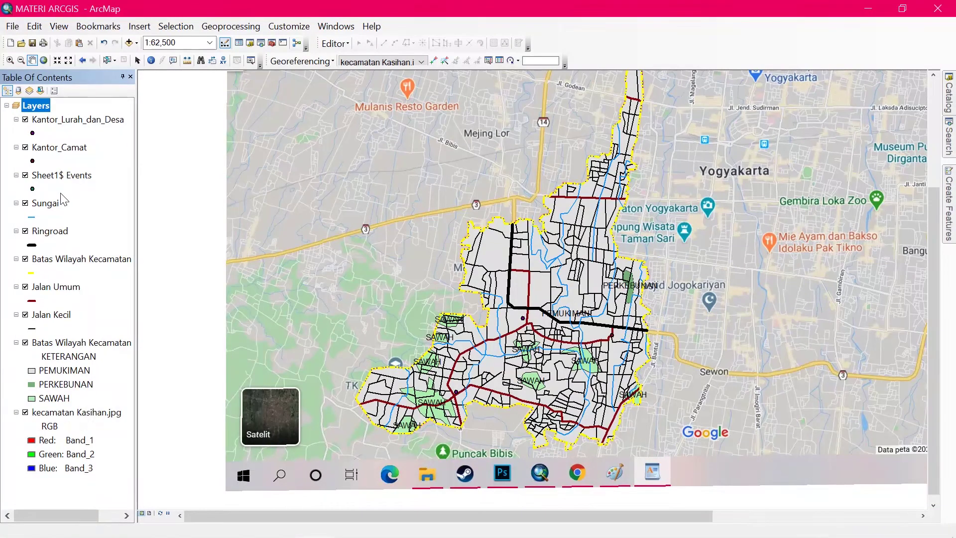
pyautogui.click(65, 176)
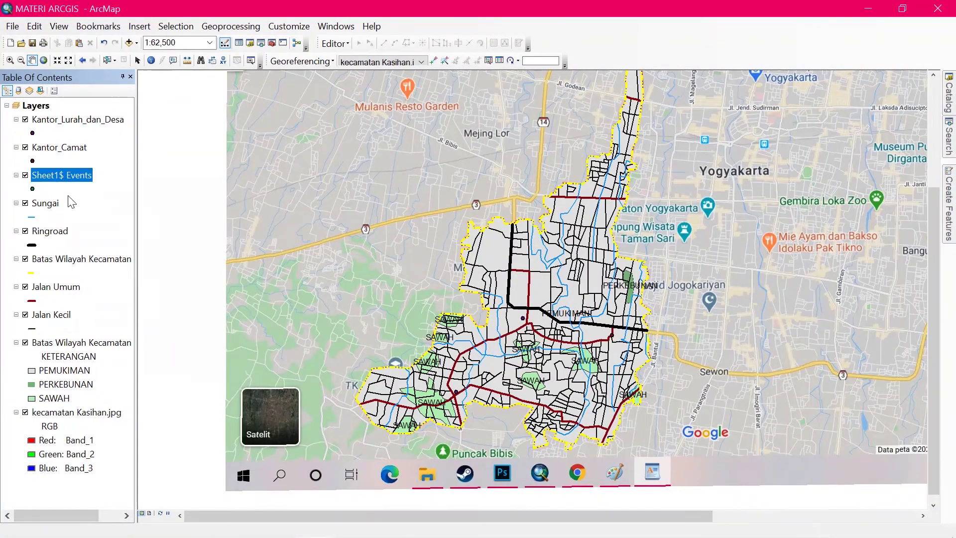
pyautogui.rightClick(65, 177)
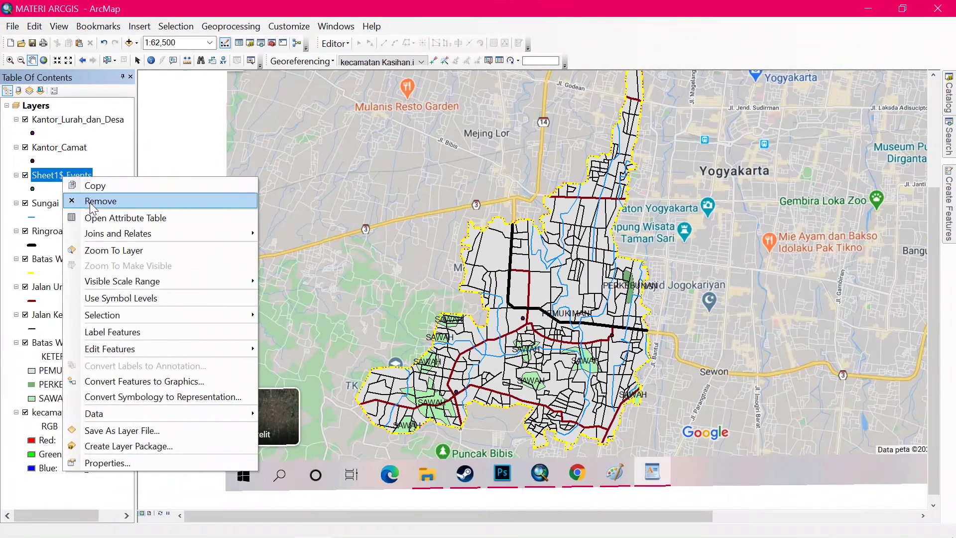
pyautogui.click(92, 201)
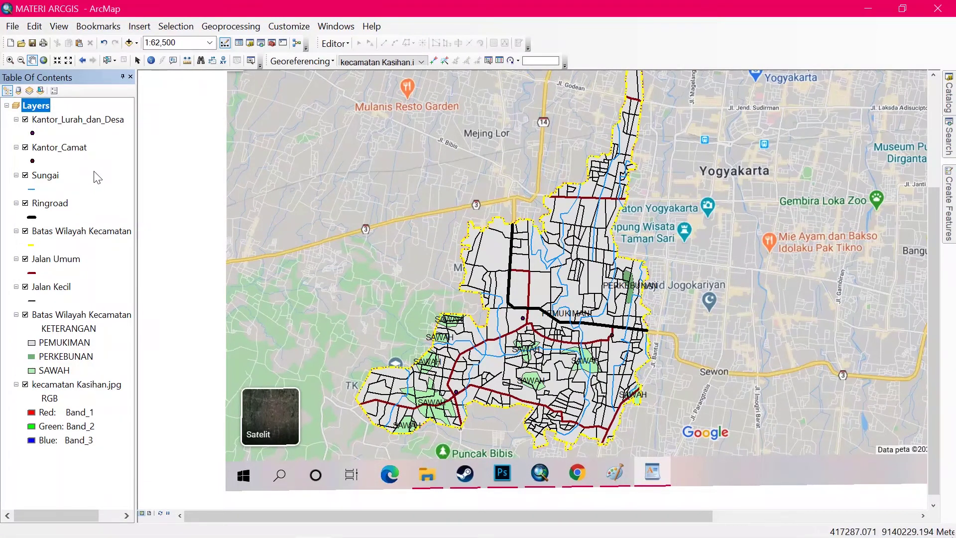
# - Symbolize the Kantor_Camat layer by unique values of the Nama field, adding all values and turning off <all other values>
pyautogui.click(63, 148)
pyautogui.rightClick(63, 148)
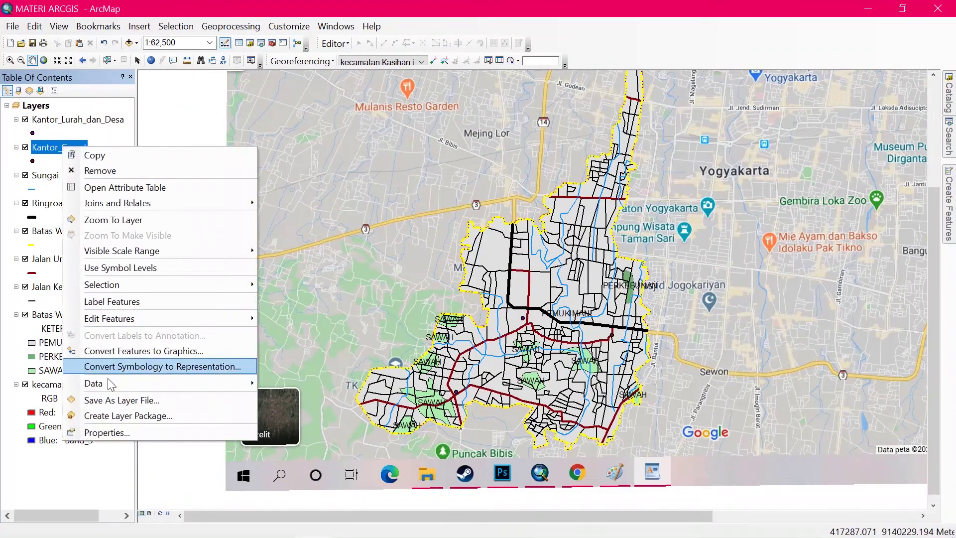
pyautogui.click(117, 433)
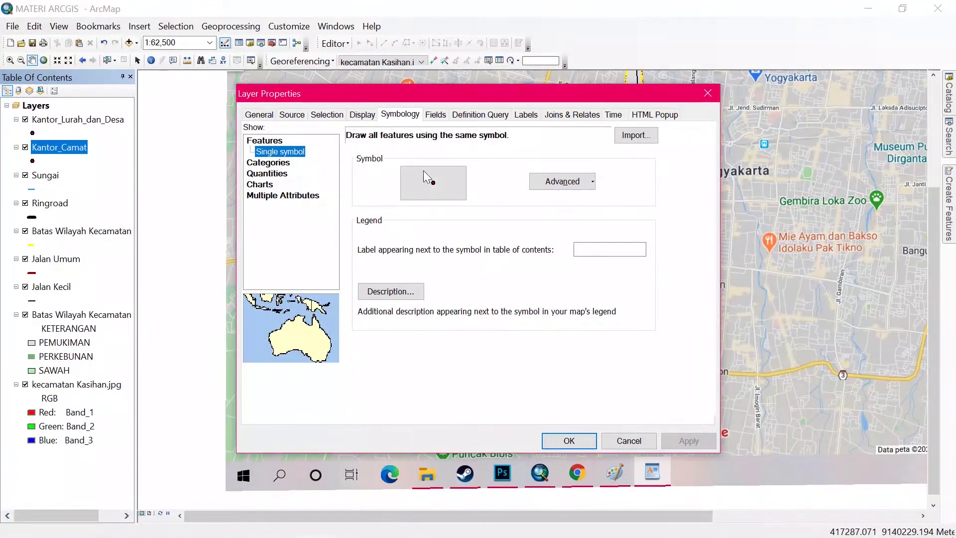
pyautogui.click(269, 165)
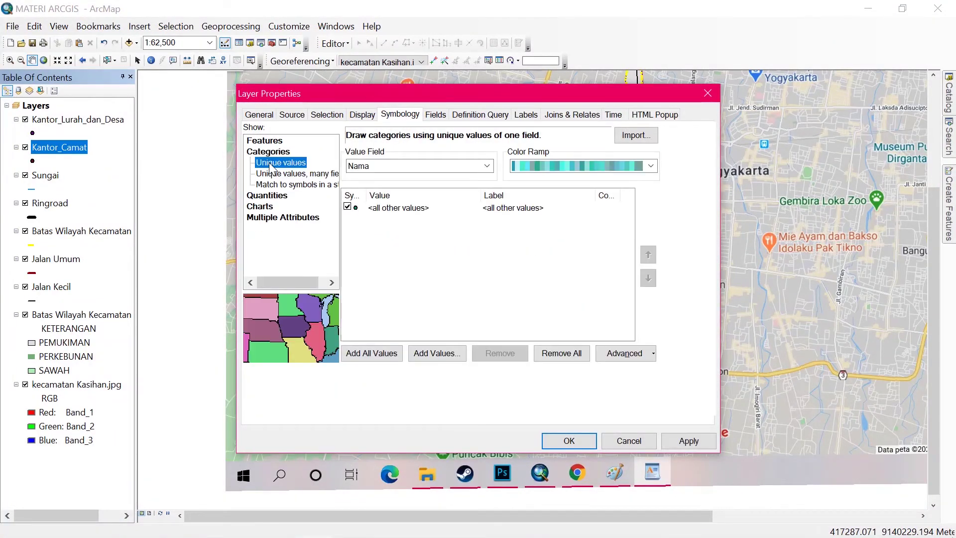
pyautogui.click(402, 165)
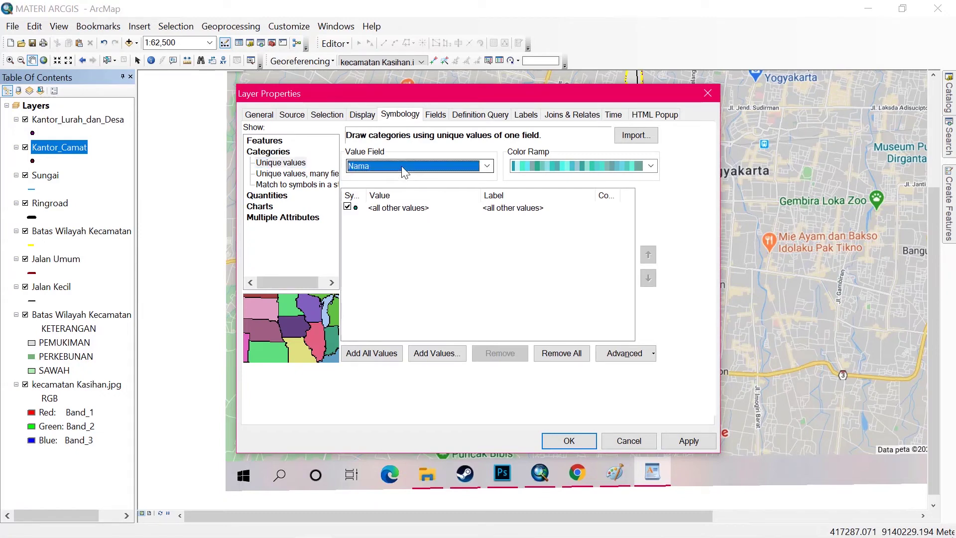
pyautogui.click(367, 177)
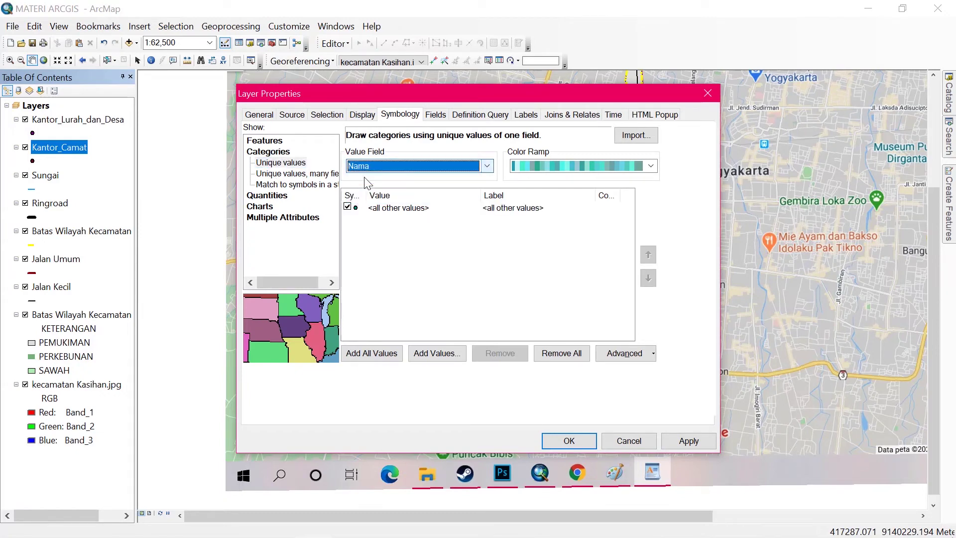
pyautogui.click(366, 355)
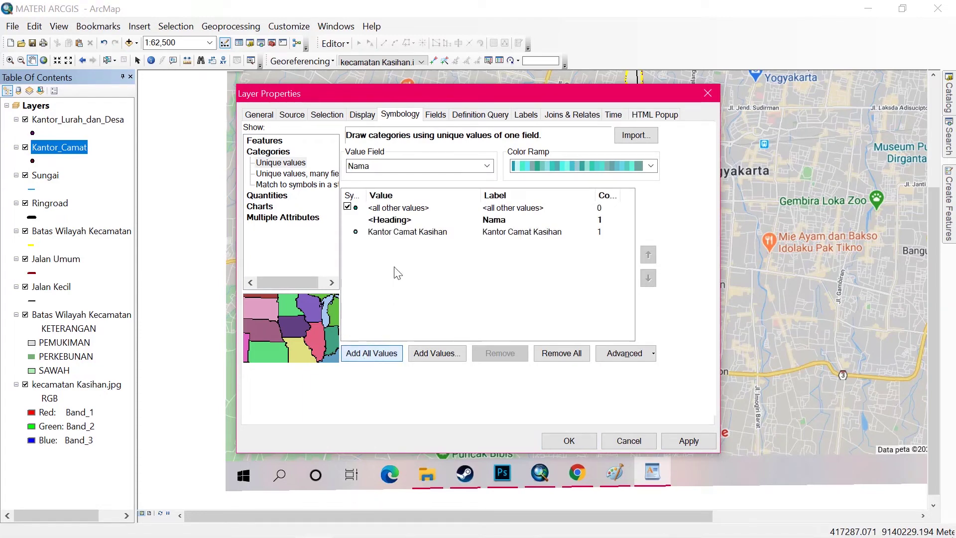
pyautogui.click(348, 206)
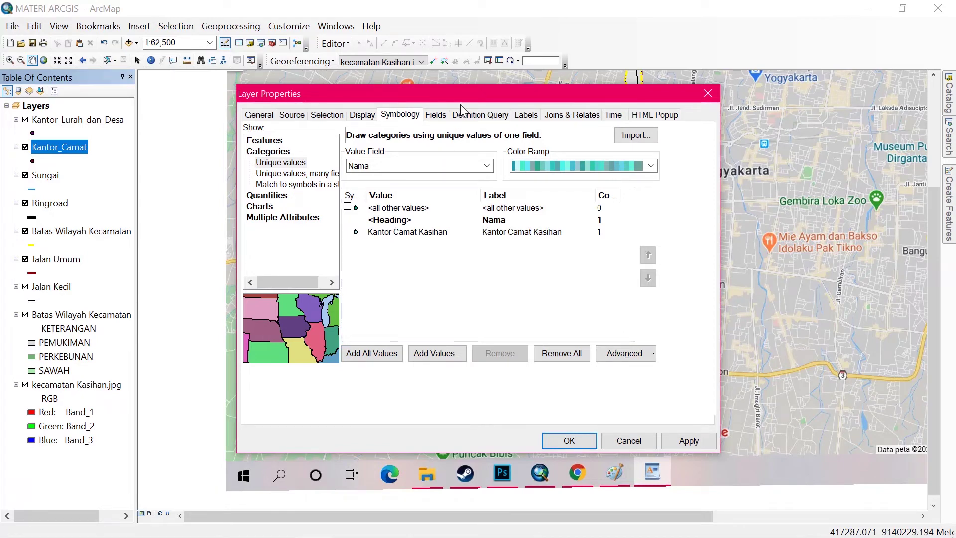
# - Turn on feature labels for the Kantor_Camat layer, using Nama as the label field
pyautogui.click(525, 116)
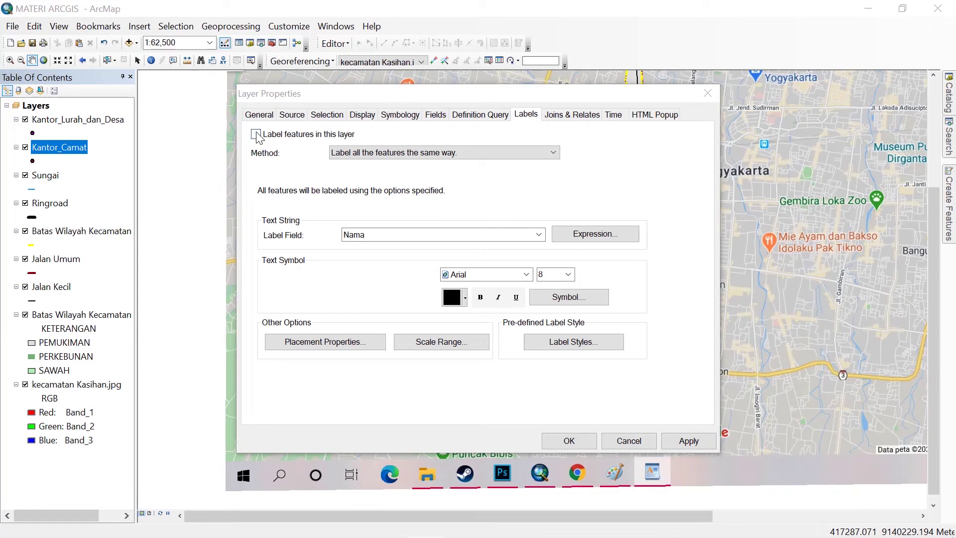
pyautogui.click(256, 134)
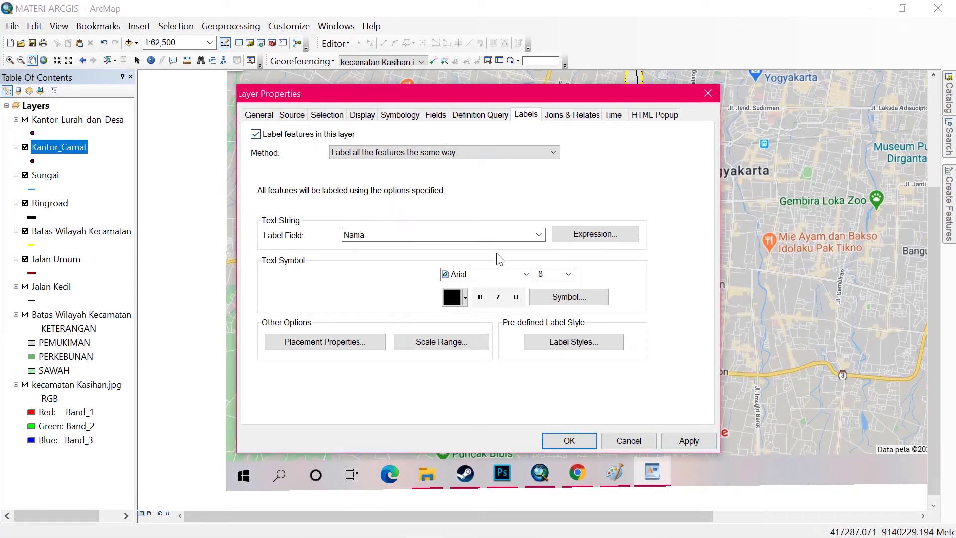
# - Try the Arial Black and Bahnschrift fonts for the Kantor_Camat labels and return to Arial
pyautogui.click(526, 275)
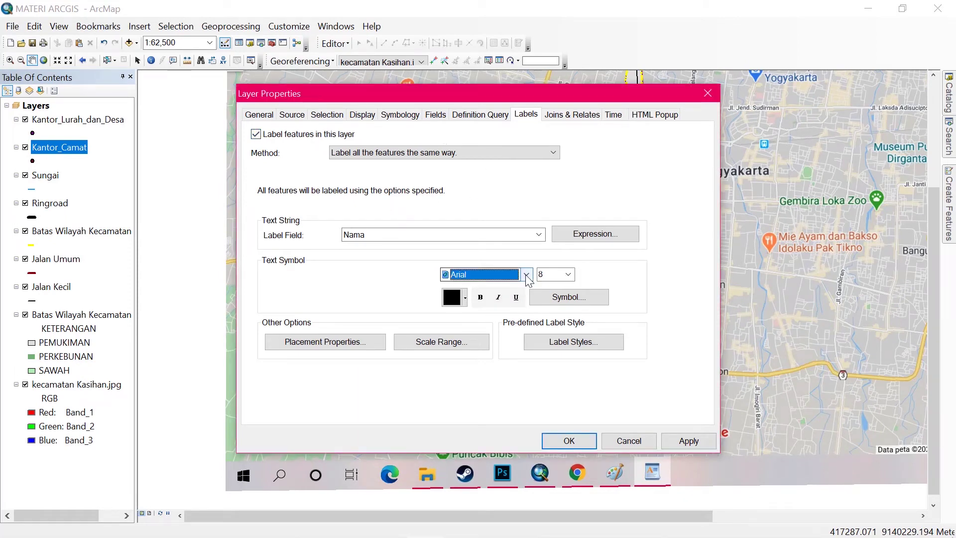
pyautogui.click(529, 280)
pyautogui.scroll(-1, 493, 334)
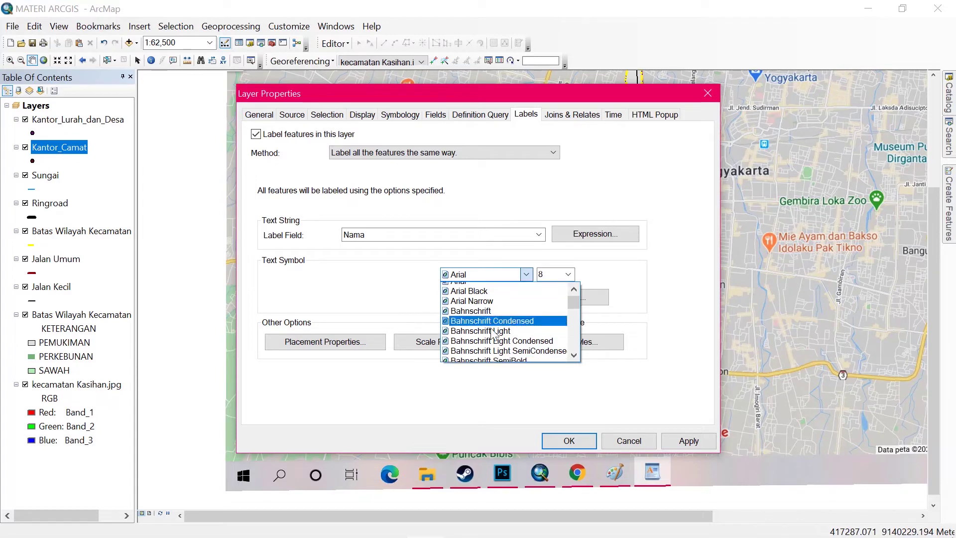
pyautogui.scroll(-6, 493, 334)
pyautogui.scroll(1, 493, 334)
pyautogui.scroll(1, 470, 293)
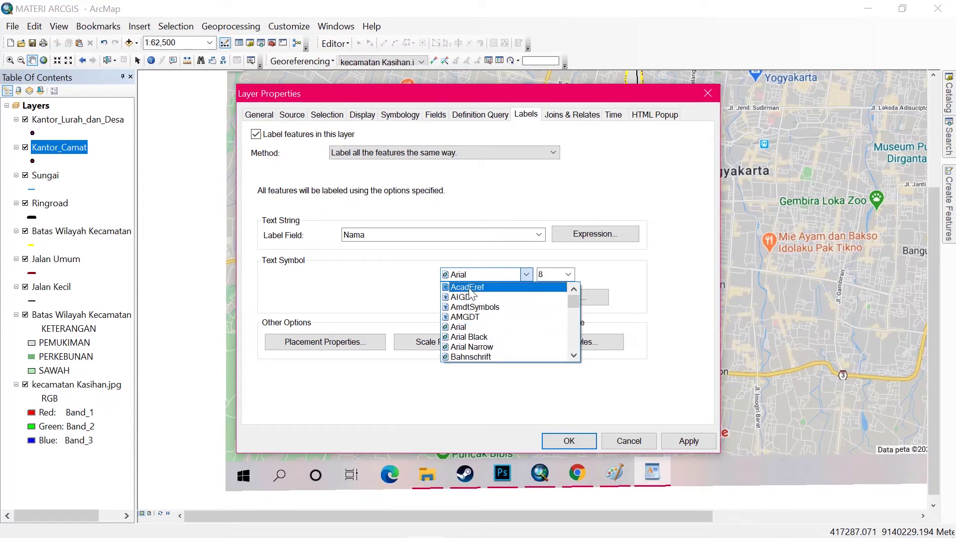
pyautogui.scroll(-3, 470, 294)
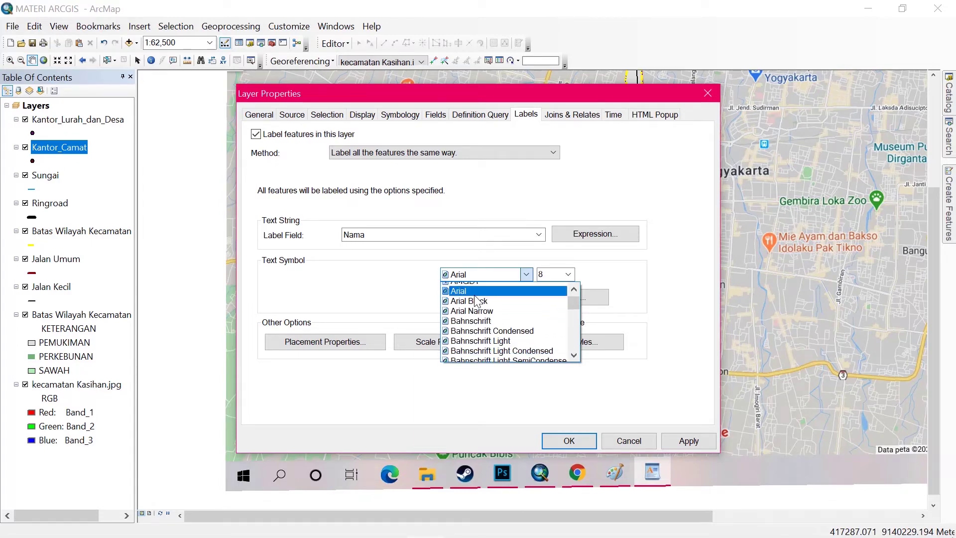
pyautogui.scroll(1, 475, 309)
pyautogui.scroll(2, 475, 308)
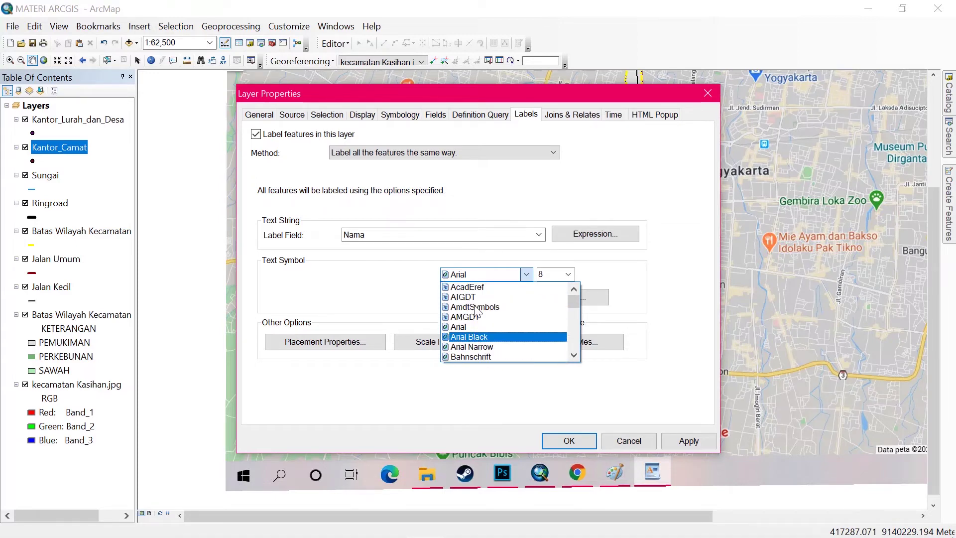
pyautogui.click(484, 337)
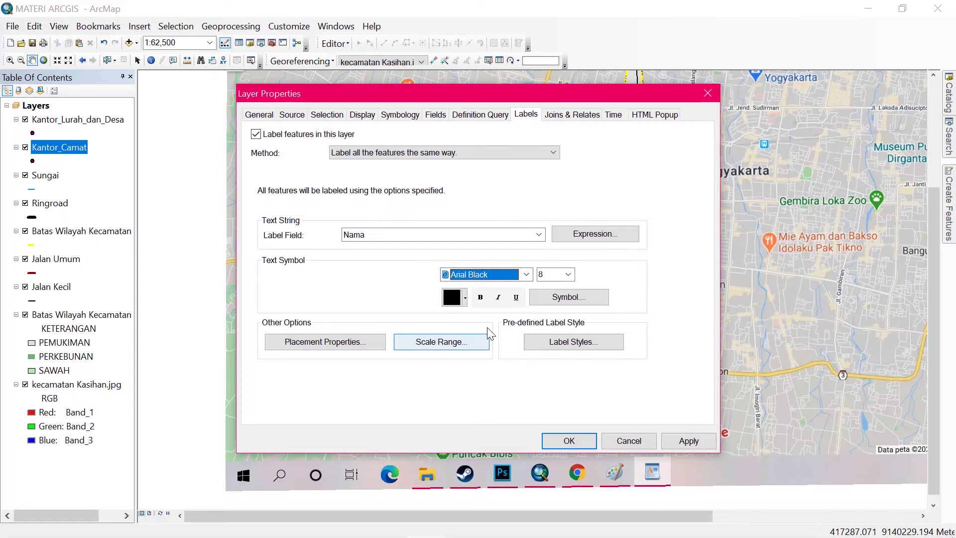
pyautogui.click(526, 274)
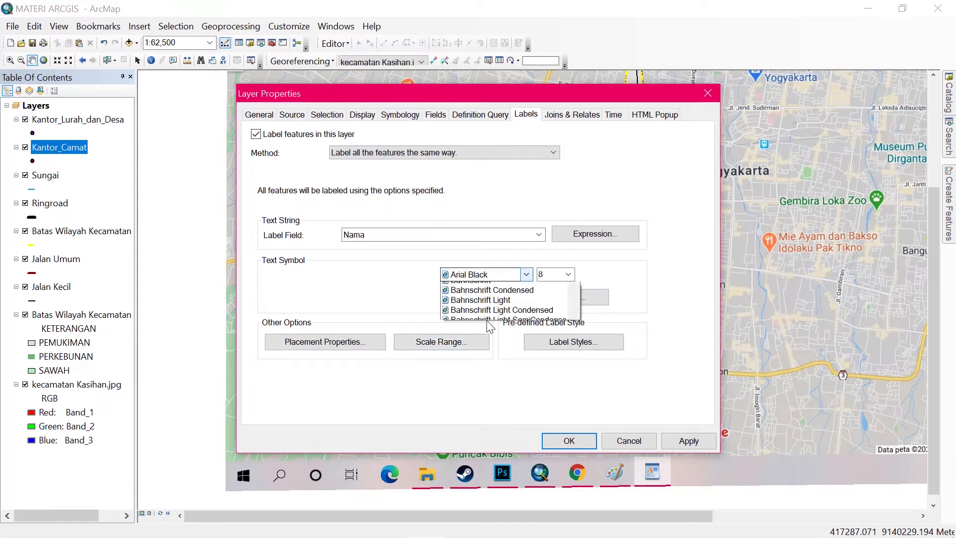
pyautogui.click(479, 318)
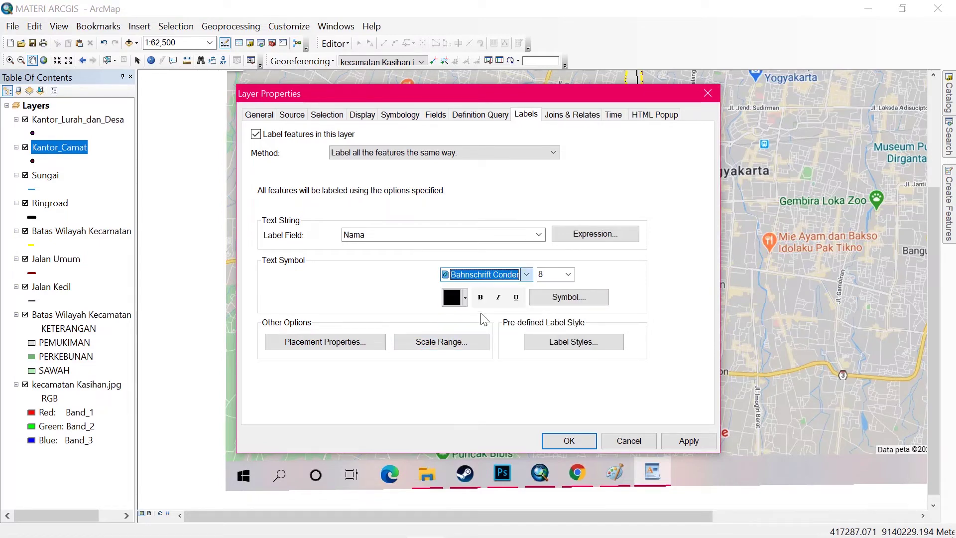
pyautogui.click(527, 274)
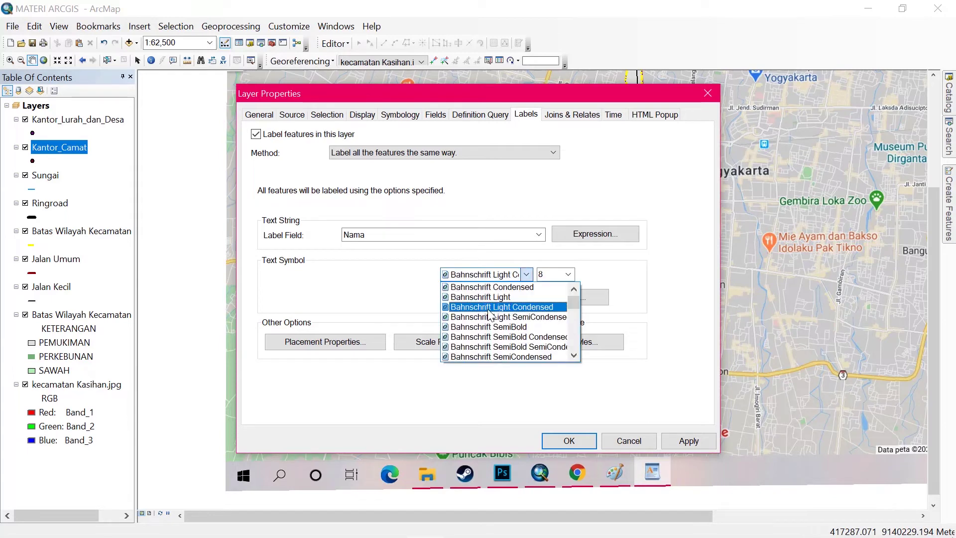
pyautogui.scroll(3, 489, 317)
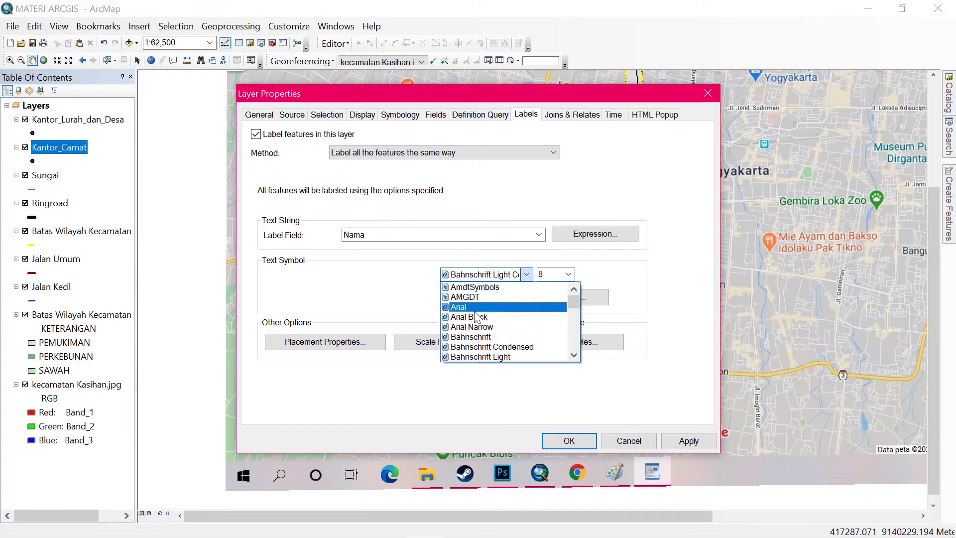
pyautogui.click(472, 307)
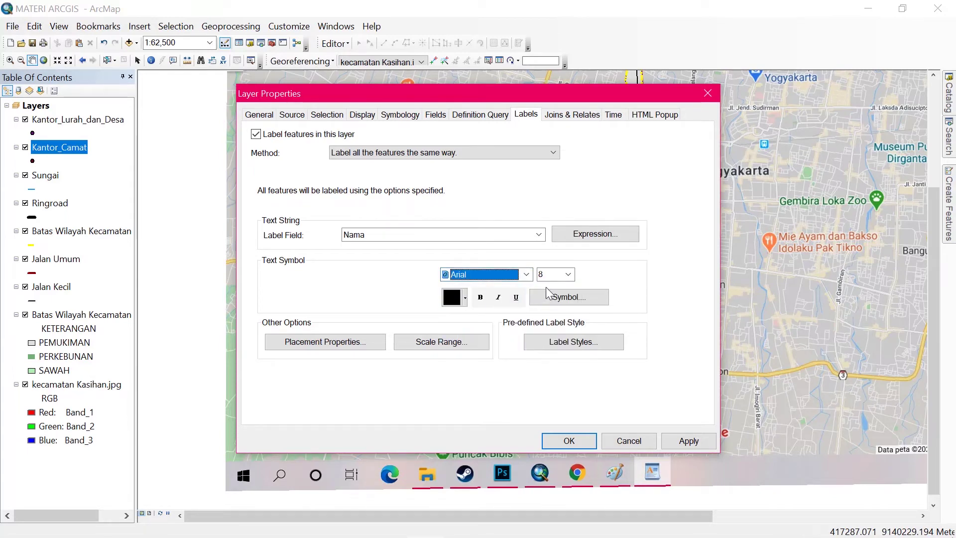
# - Make the Kantor_Camat label text bold and apply the layer's label and symbology settings
pyautogui.click(481, 299)
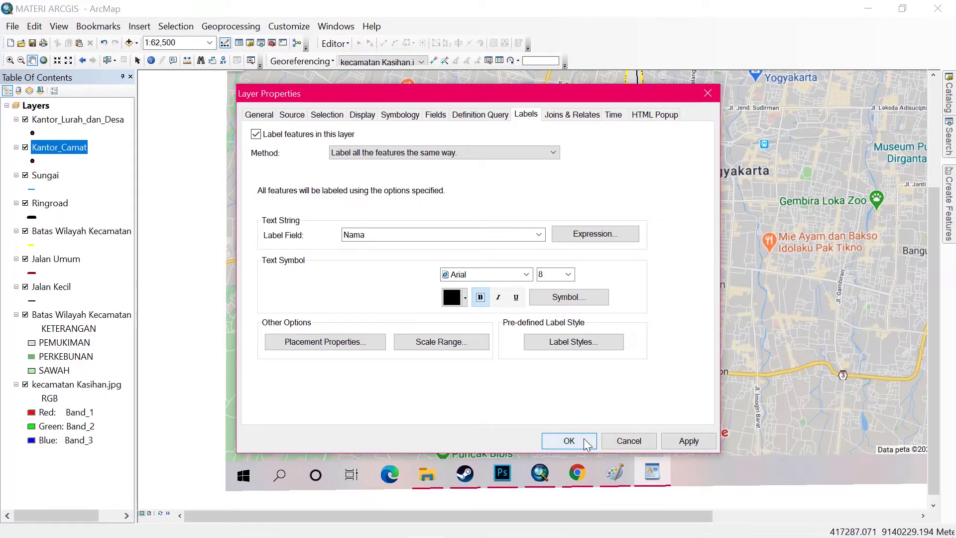
pyautogui.click(680, 441)
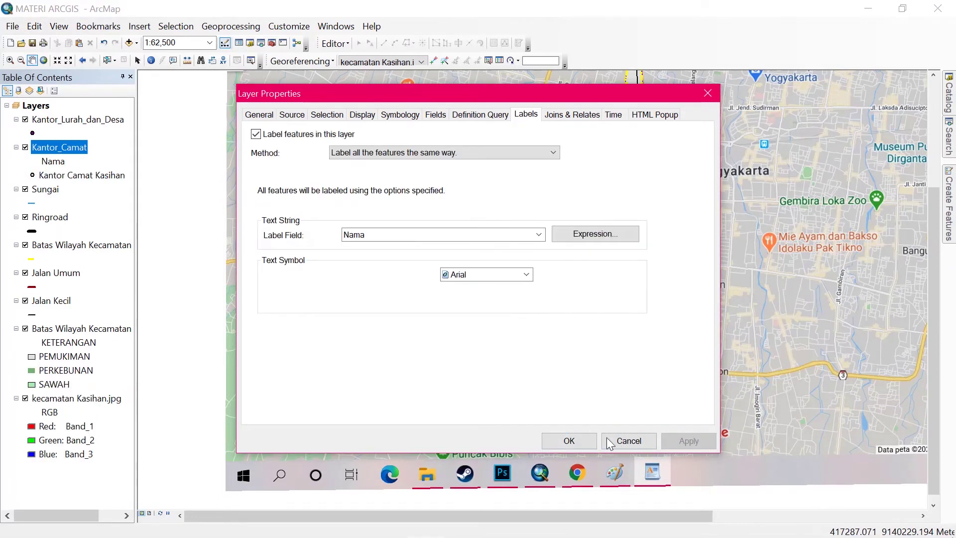
pyautogui.click(569, 441)
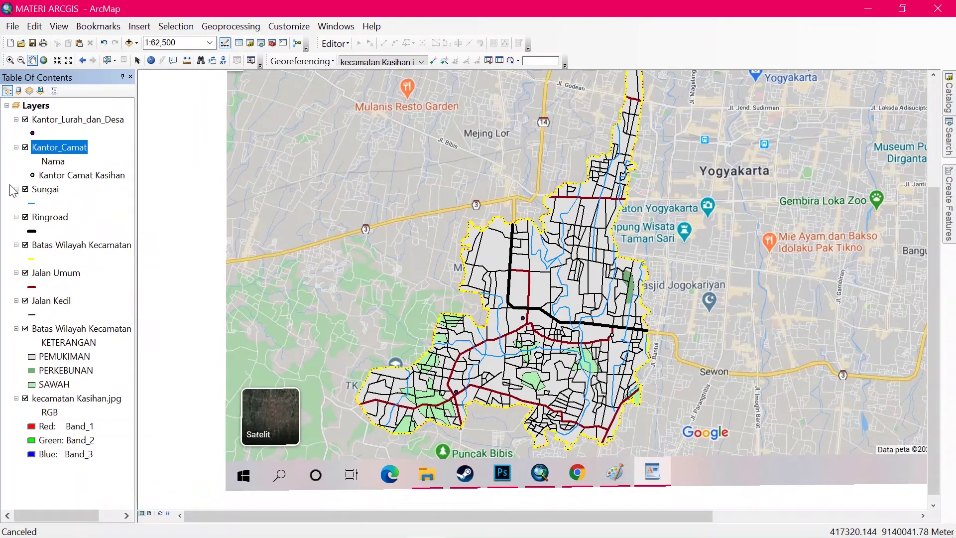
# - Turn on feature labels for the Kantor_Lurah_dan_Desa layer and make the label text bold
pyautogui.click(74, 120)
pyautogui.rightClick(75, 119)
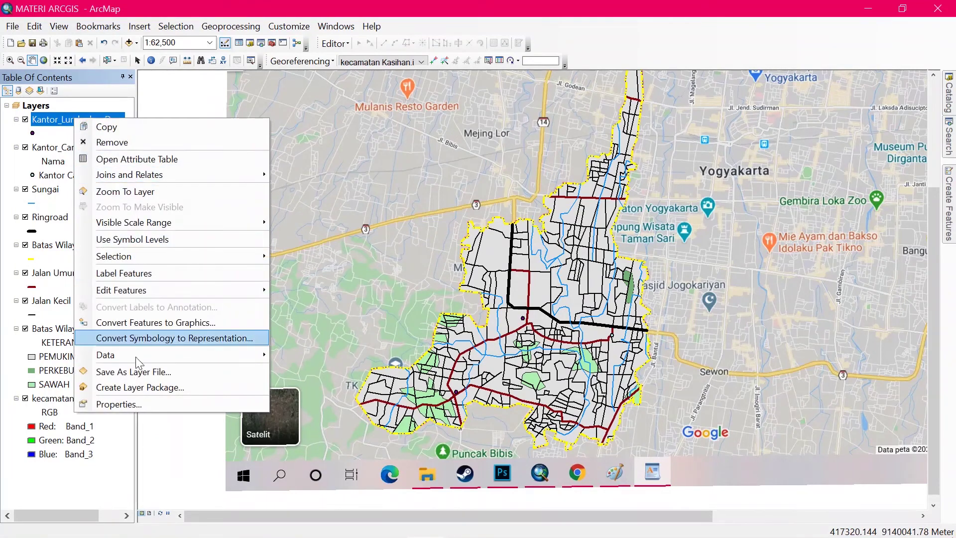
pyautogui.click(147, 403)
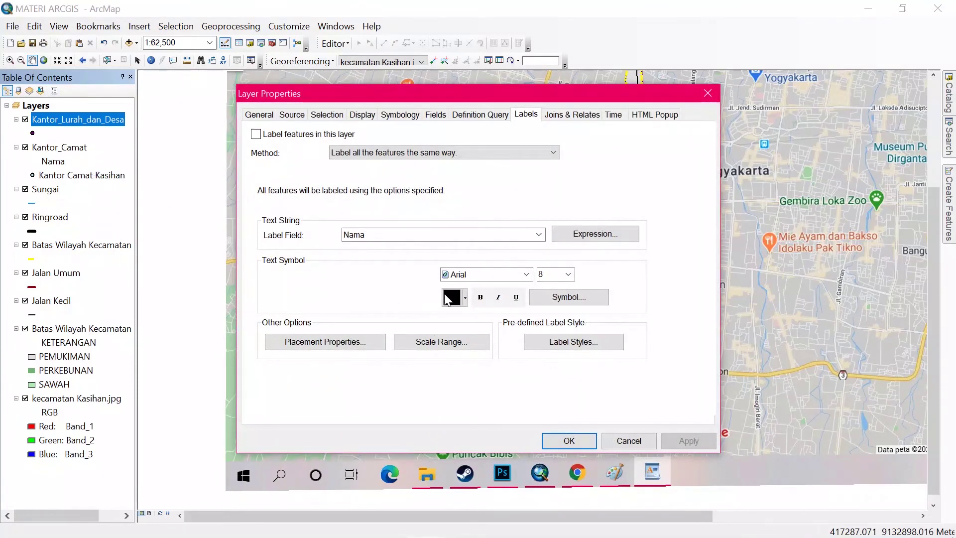
pyautogui.click(257, 135)
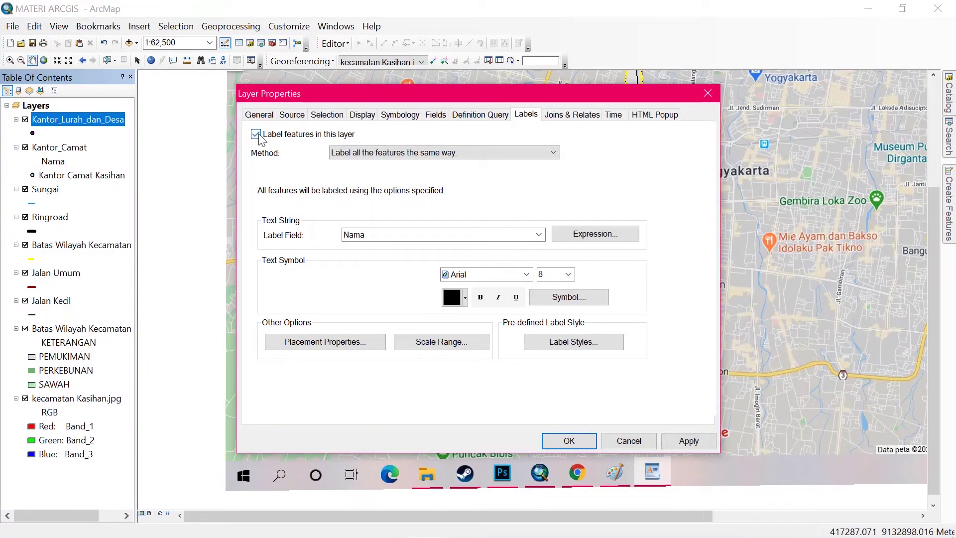
pyautogui.click(481, 298)
# - Symbolize Kantor_Lurah_dan_Desa by unique values of the Nama field, adding all values and turning off <all other values>
pyautogui.click(397, 117)
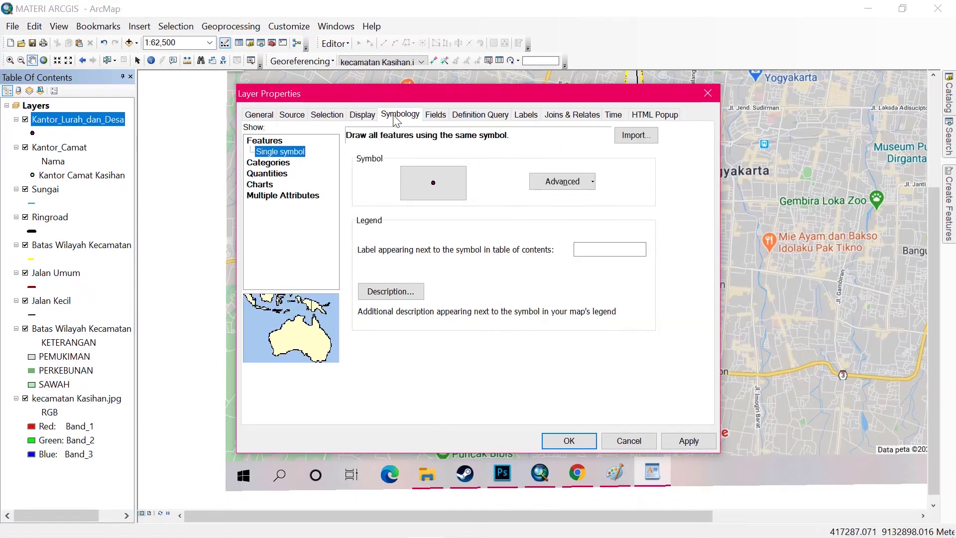
pyautogui.click(283, 164)
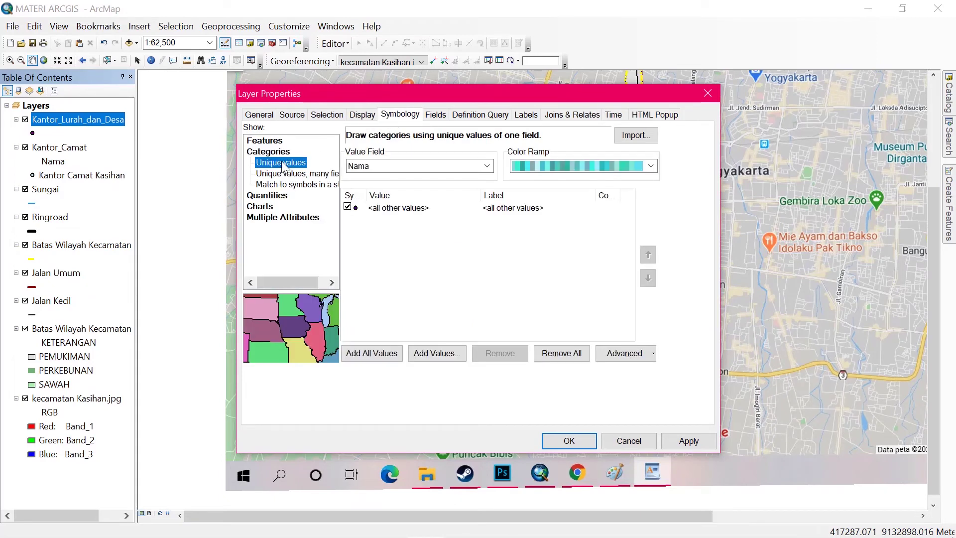
pyautogui.click(384, 356)
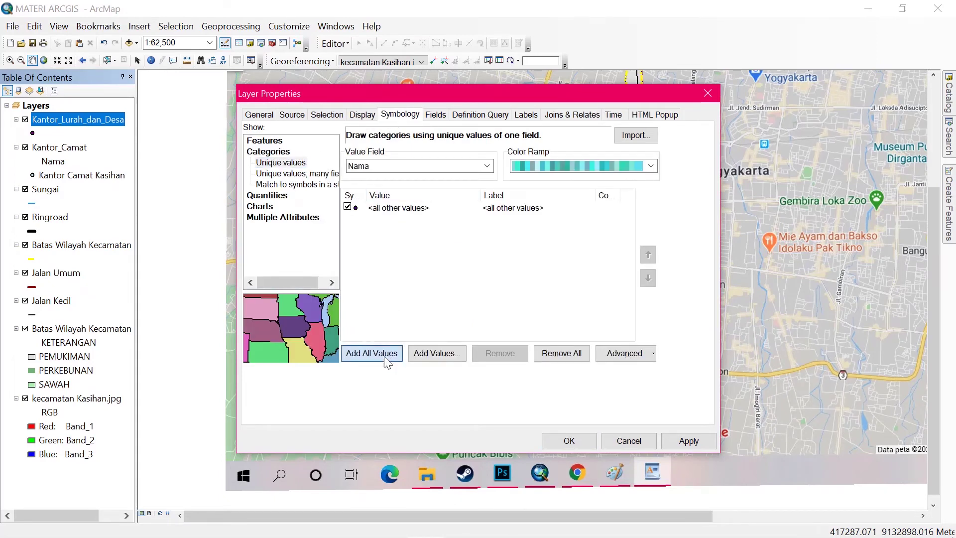
pyautogui.click(347, 207)
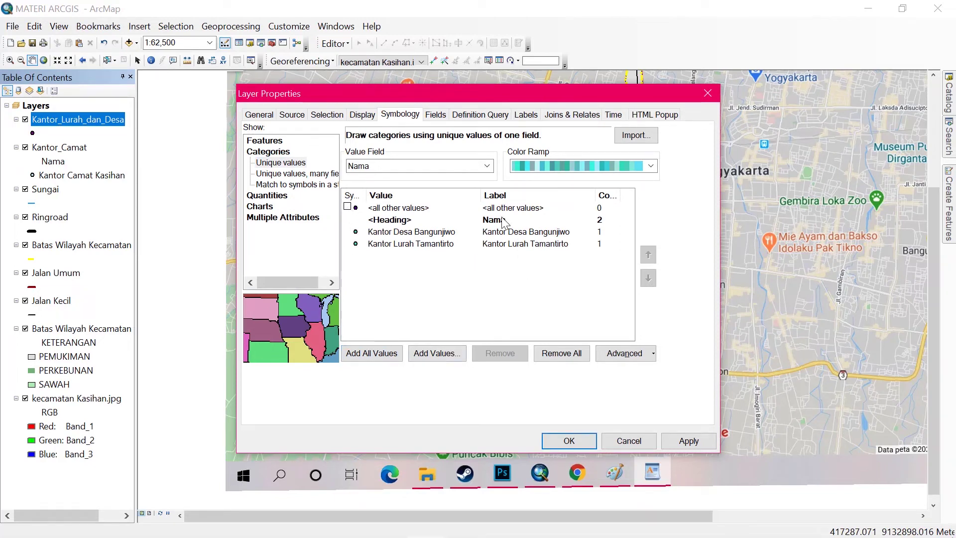
pyautogui.click(415, 222)
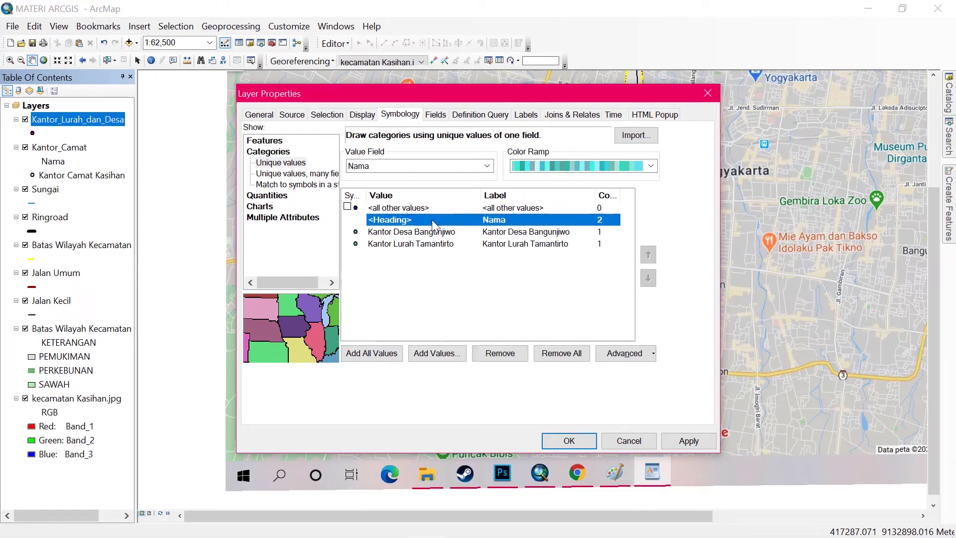
pyautogui.rightClick(431, 219)
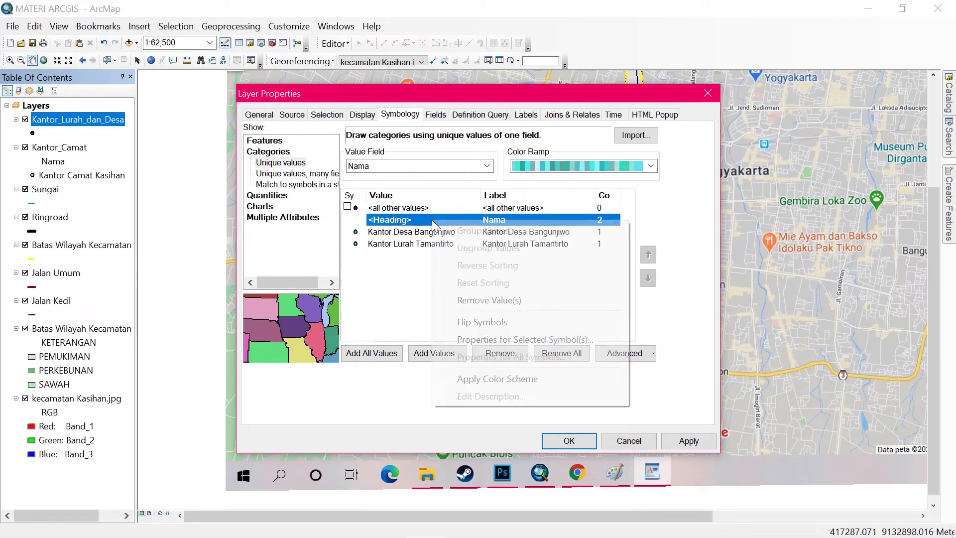
pyautogui.click(411, 307)
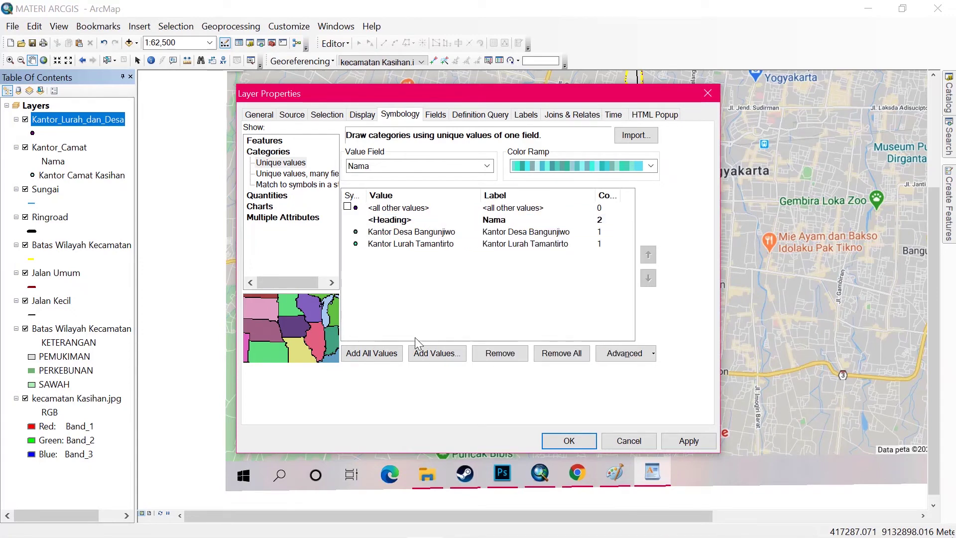
pyautogui.click(417, 354)
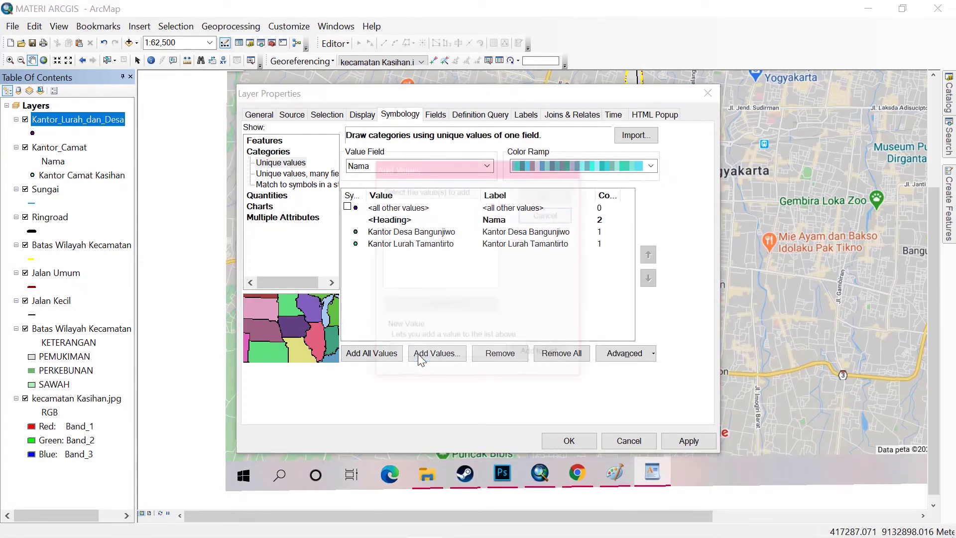
pyautogui.click(543, 215)
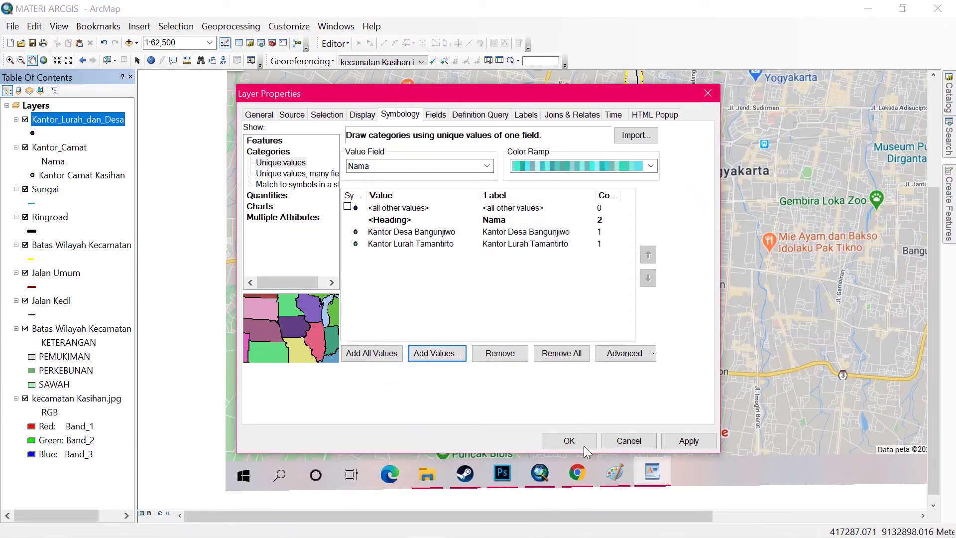
# - Recolor the Kantor_Lurah_dan_Desa unique-value symbols with a dark multicolored color ramp and apply the layer settings
pyautogui.click(689, 441)
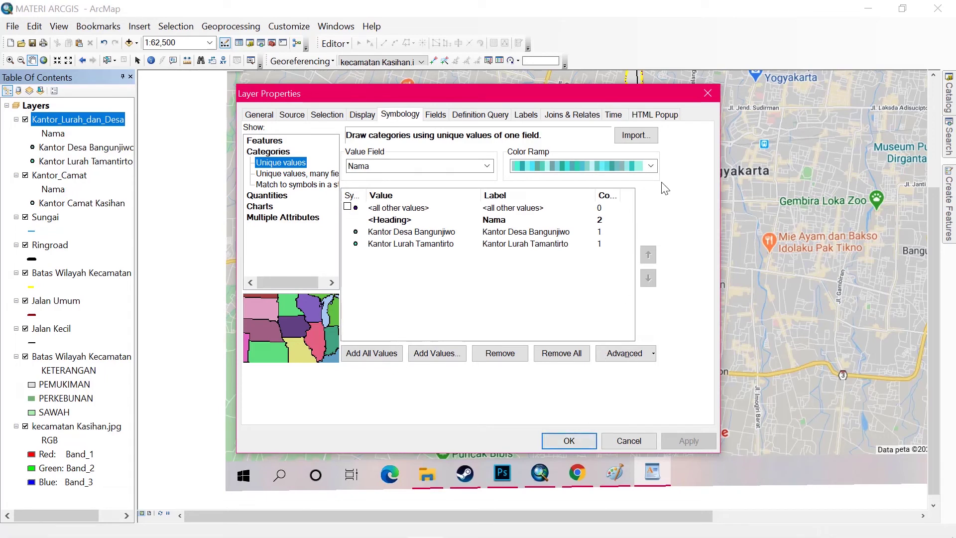
pyautogui.scroll(-1, 656, 169)
pyautogui.click(651, 166)
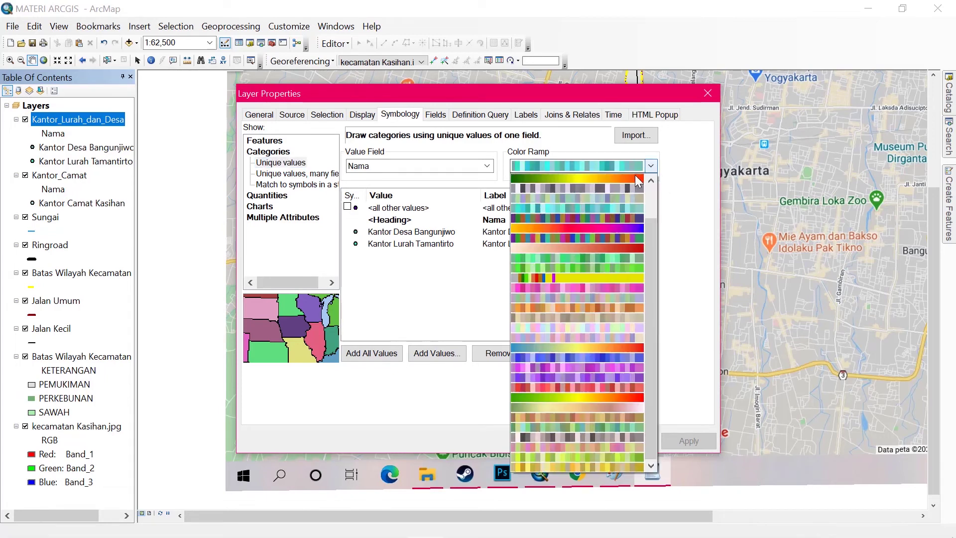
pyautogui.click(584, 240)
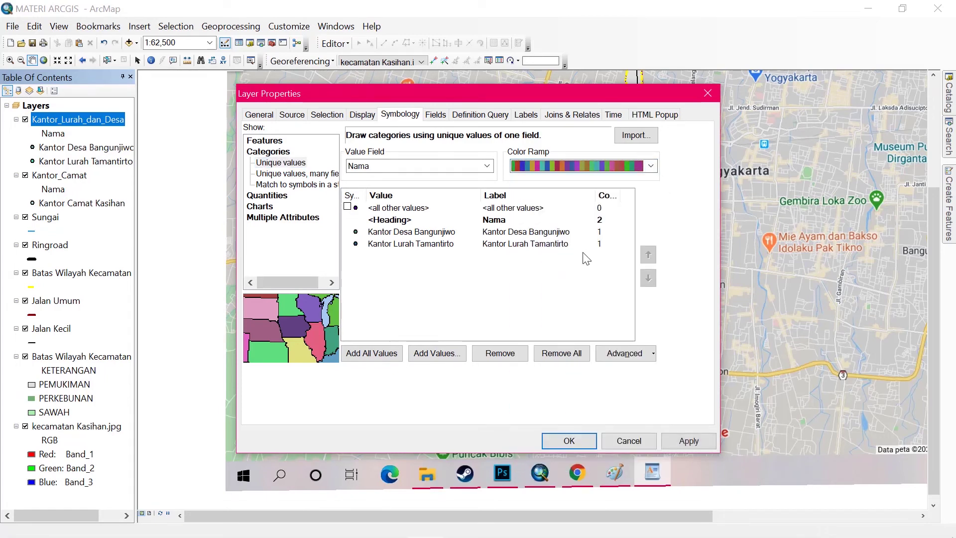
pyautogui.click(692, 441)
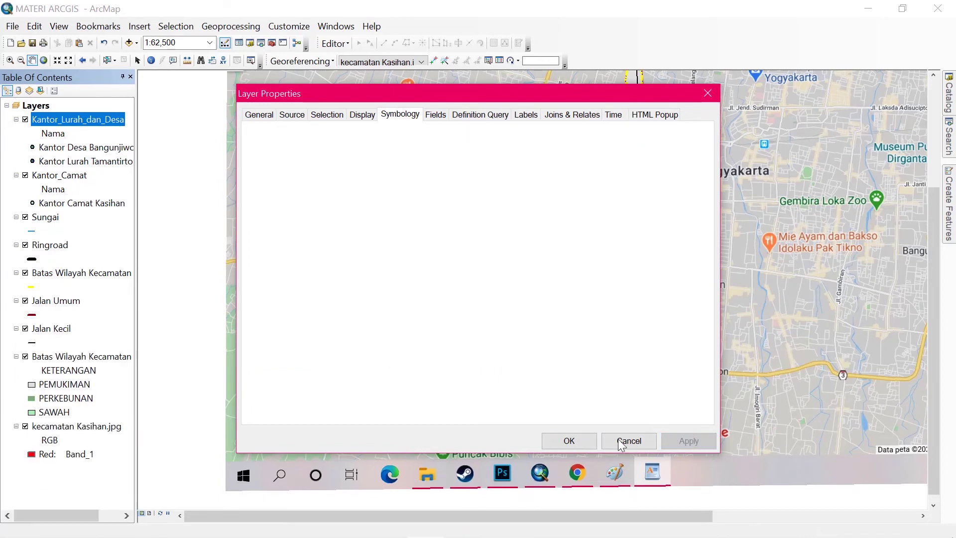
pyautogui.click(569, 441)
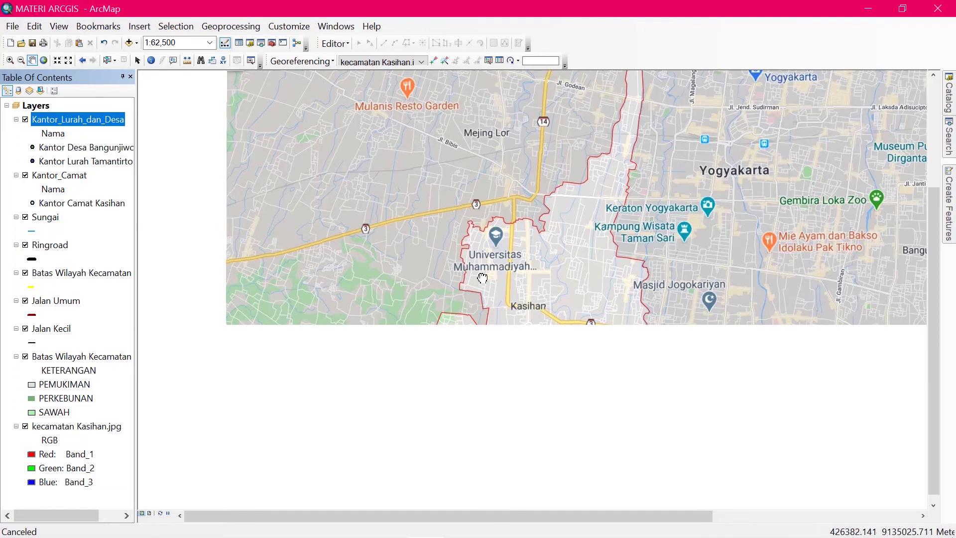
pyautogui.moveTo(495, 317); pyautogui.dragTo(405, 260)
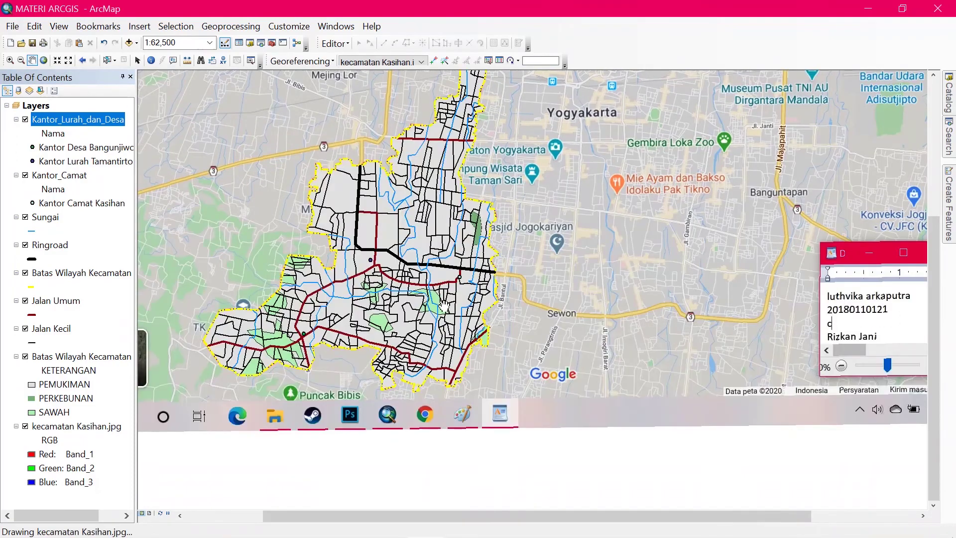
pyautogui.moveTo(379, 307); pyautogui.dragTo(418, 316)
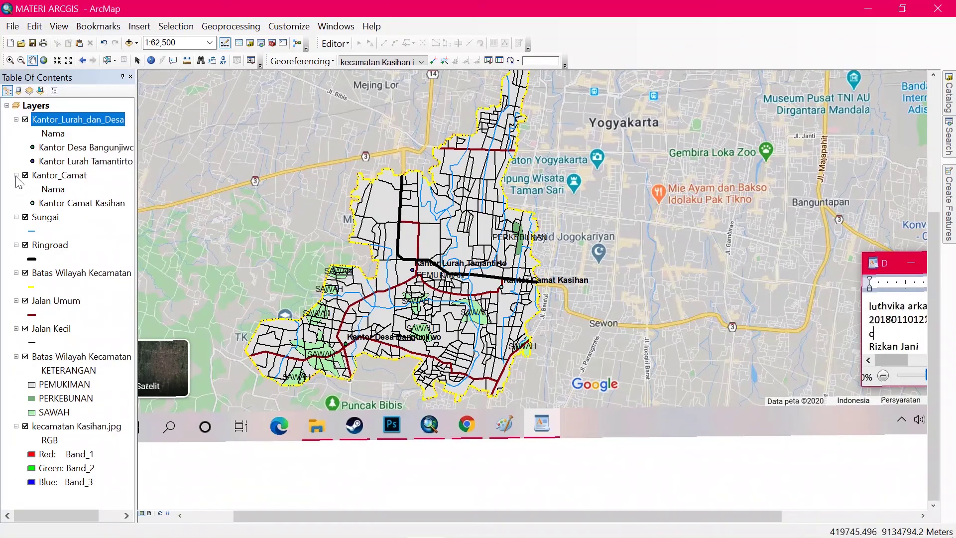
# - Collapse the legends of the Sungai, Ringroad, Jalan Umum, Jalan Kecil, both Batas Wilayah Kecamatan and kecamatan Kasihan.jpg layers
pyautogui.click(16, 217)
pyautogui.click(16, 231)
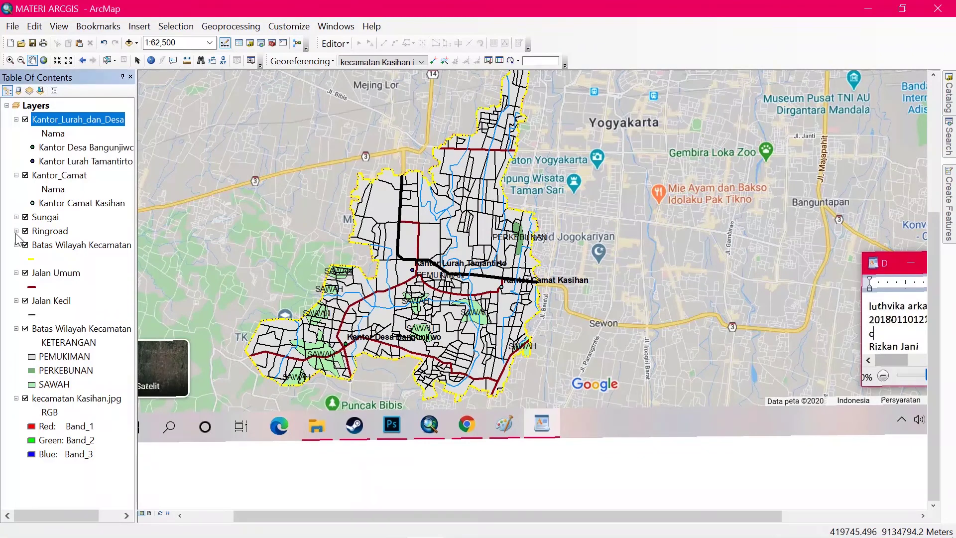
pyautogui.click(15, 245)
pyautogui.click(16, 259)
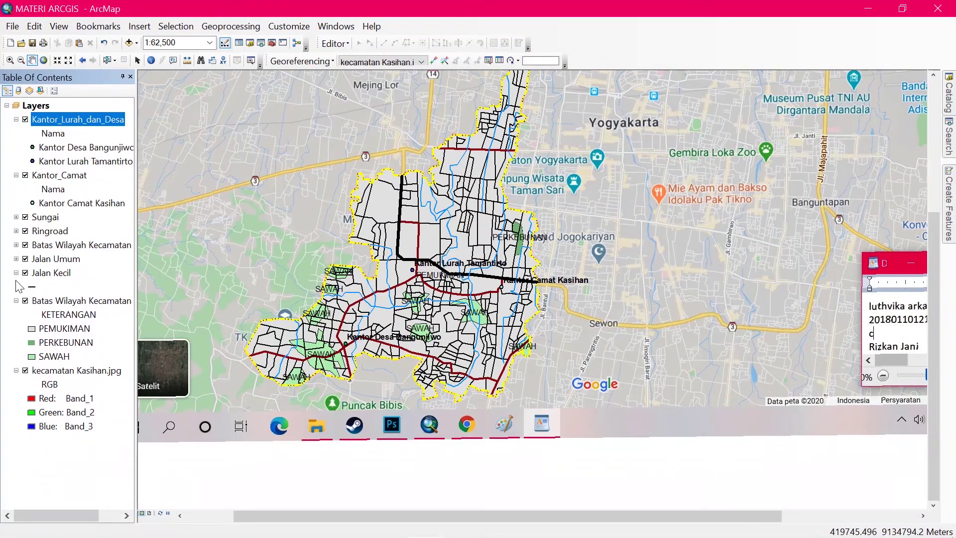
pyautogui.click(16, 273)
pyautogui.click(16, 287)
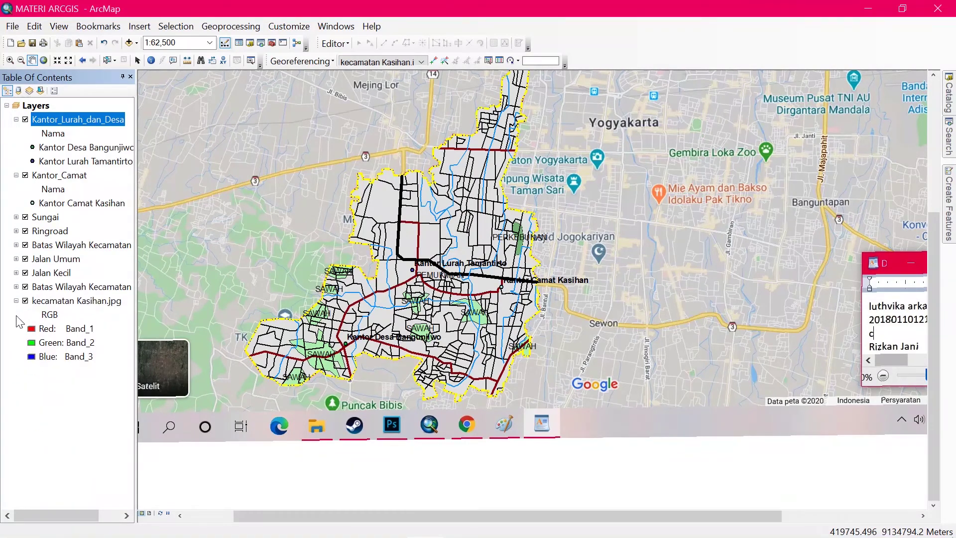
pyautogui.click(16, 301)
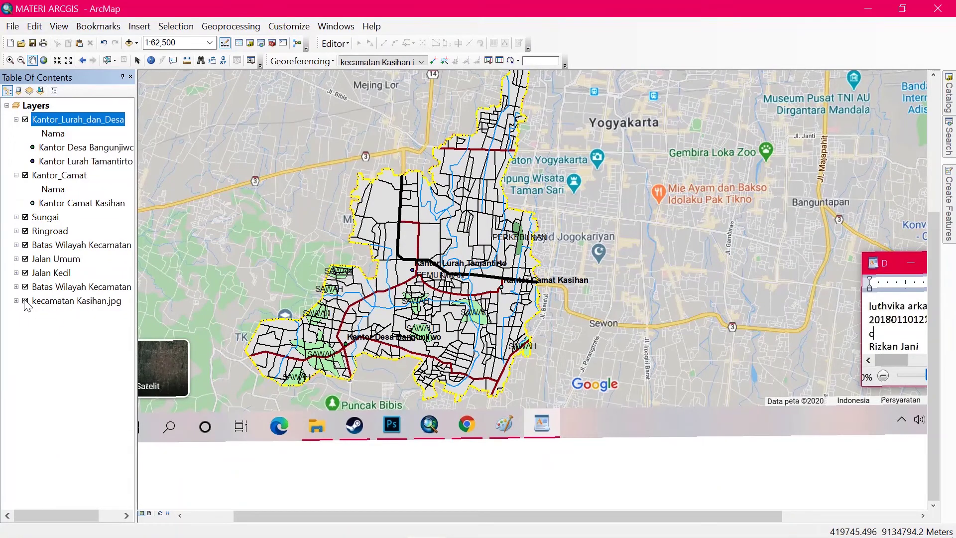
# - Hide the kecamatan Kasihan.jpg, lower Batas Wilayah Kecamatan, Jalan Kecil, Jalan Umum, Sungai and Ringroad layers, leaving the boundary line and office points
pyautogui.click(25, 300)
pyautogui.click(25, 287)
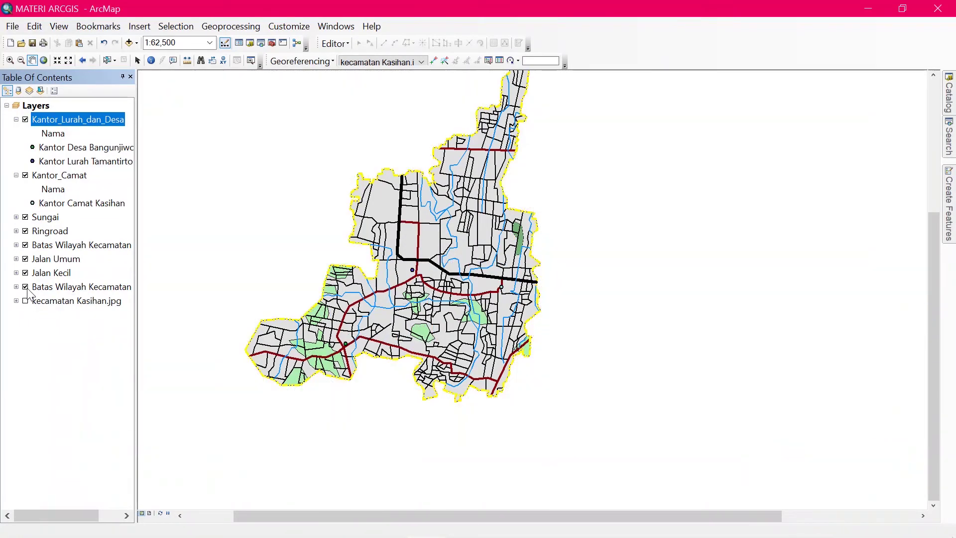
pyautogui.click(25, 273)
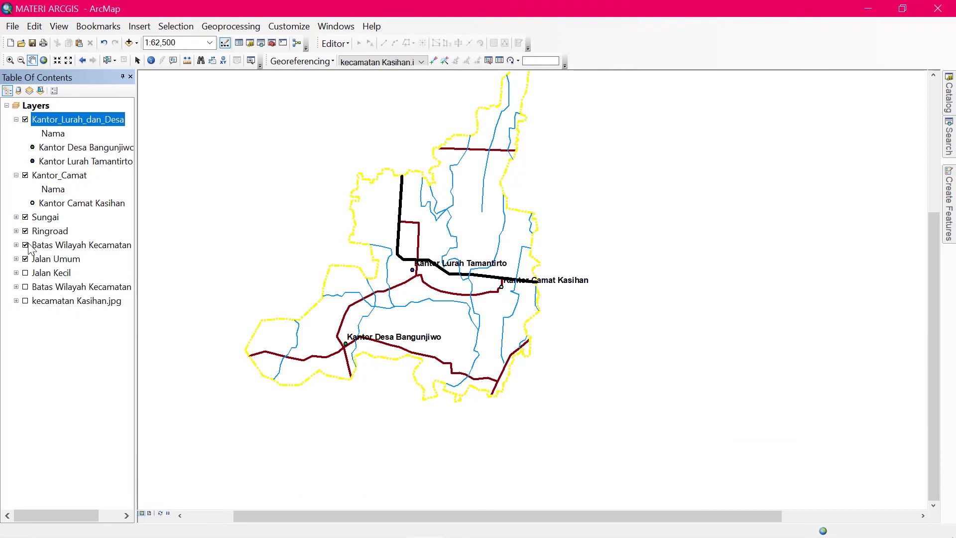
pyautogui.click(25, 217)
pyautogui.click(25, 230)
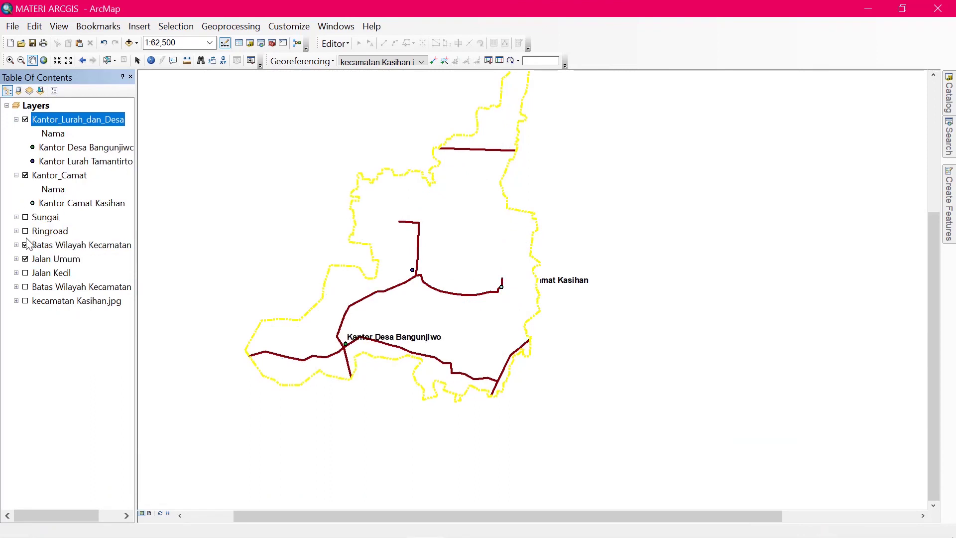
pyautogui.click(25, 259)
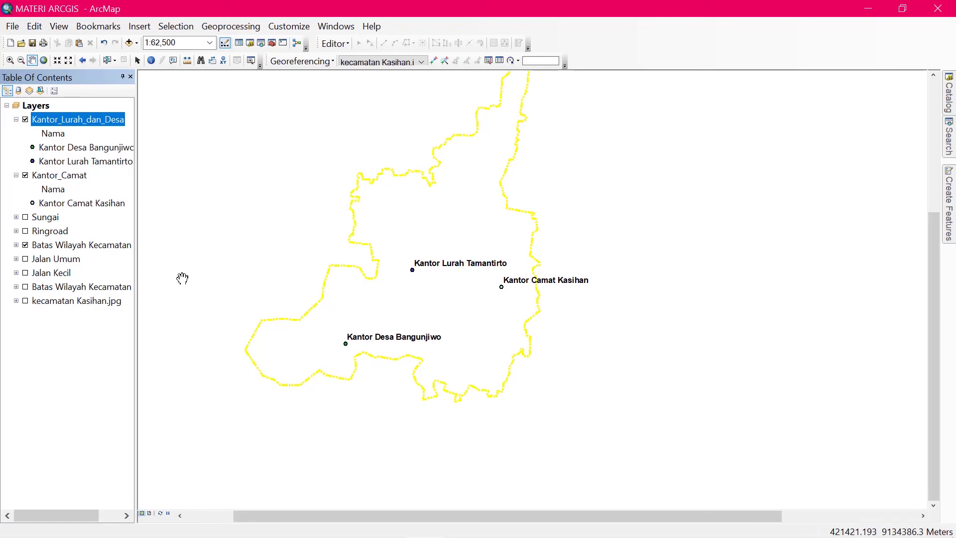
# - Turn the Kasihan image, land-use, small road, main road, river and Ringroad layers back on
pyautogui.click(25, 301)
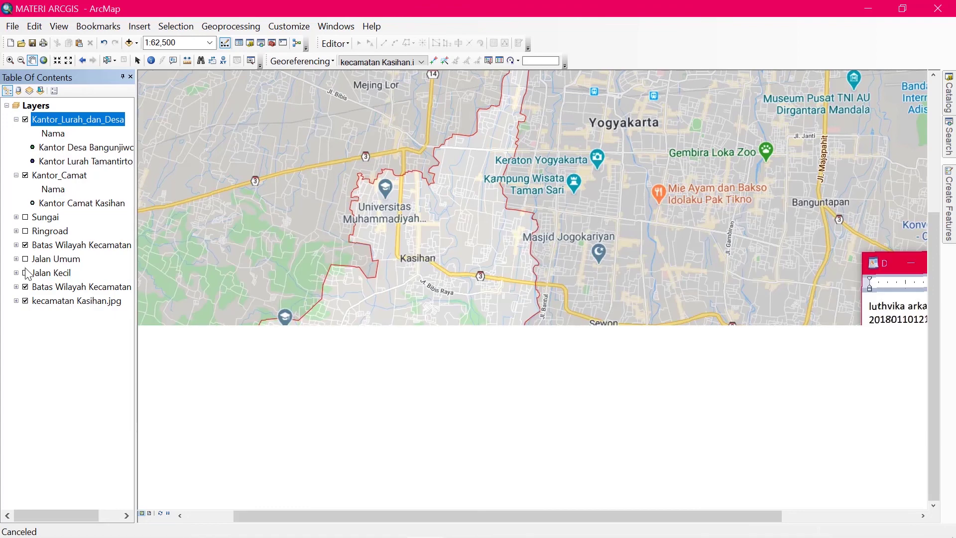
pyautogui.click(25, 272)
pyautogui.click(26, 259)
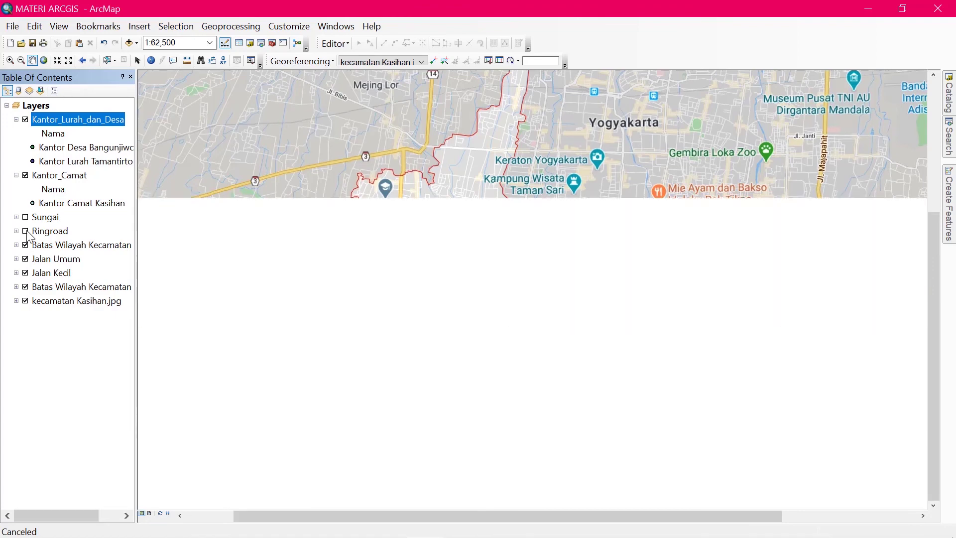
pyautogui.click(25, 217)
pyautogui.click(25, 231)
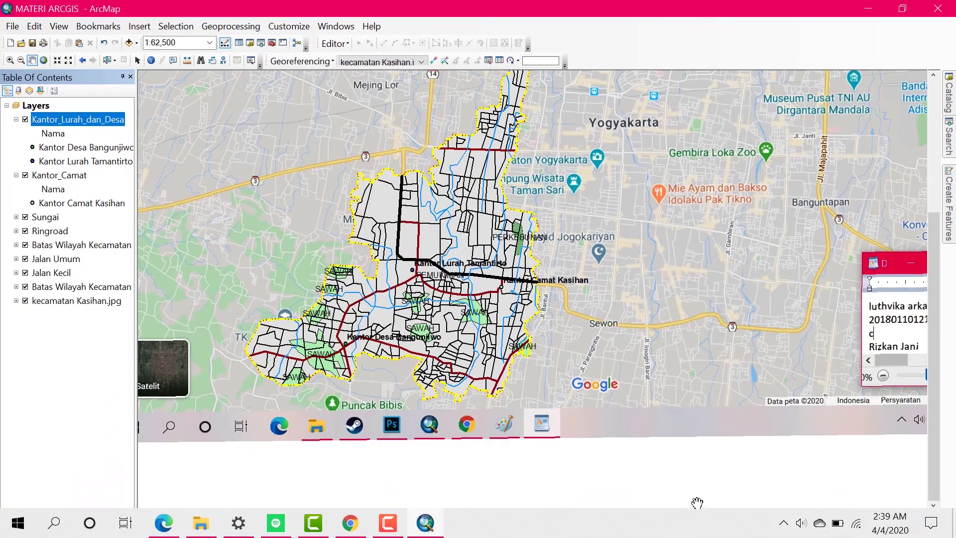
pyautogui.moveTo(425, 523)
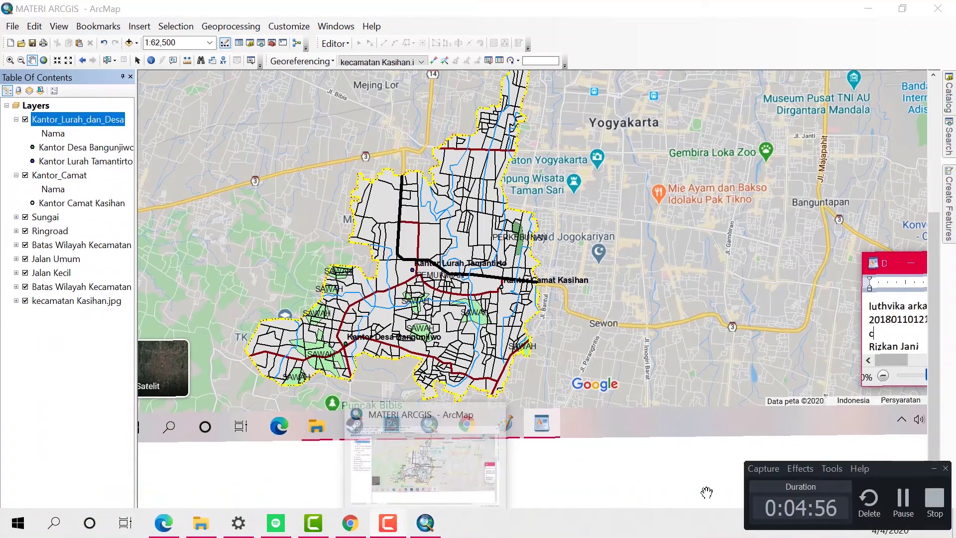
pyautogui.click(904, 510)
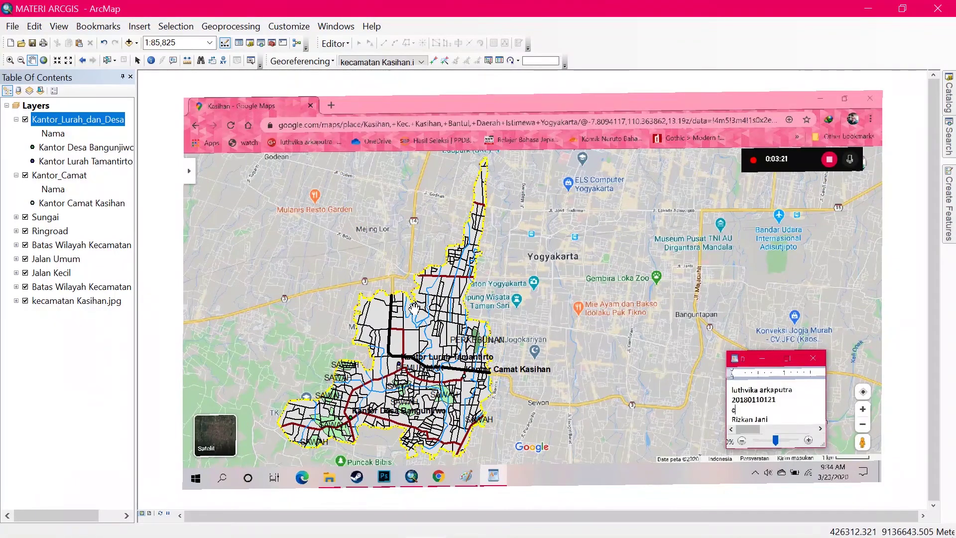
# - Change the Kantor Camat Kasihan symbol to a purple Triangle 3 marker at size 18
pyautogui.click(33, 204)
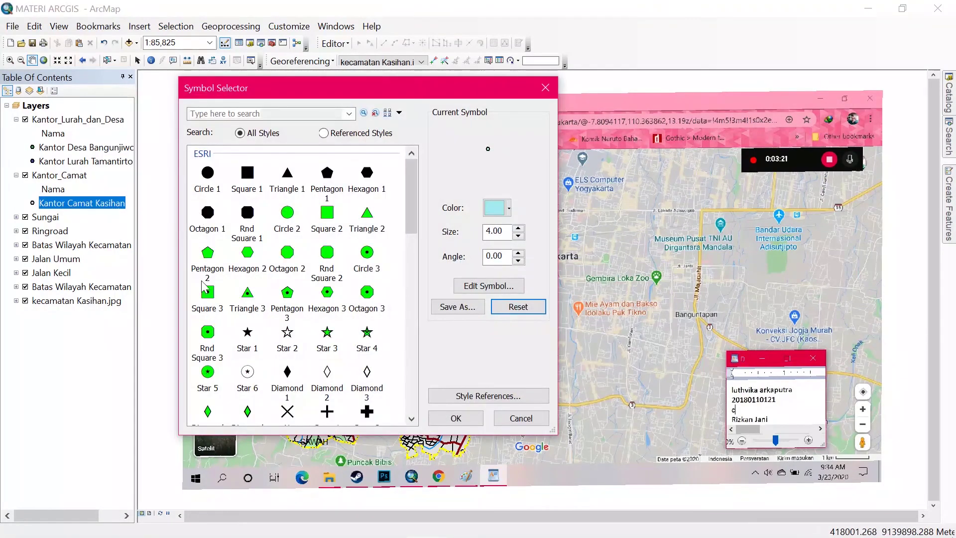
pyautogui.scroll(-5, 307, 301)
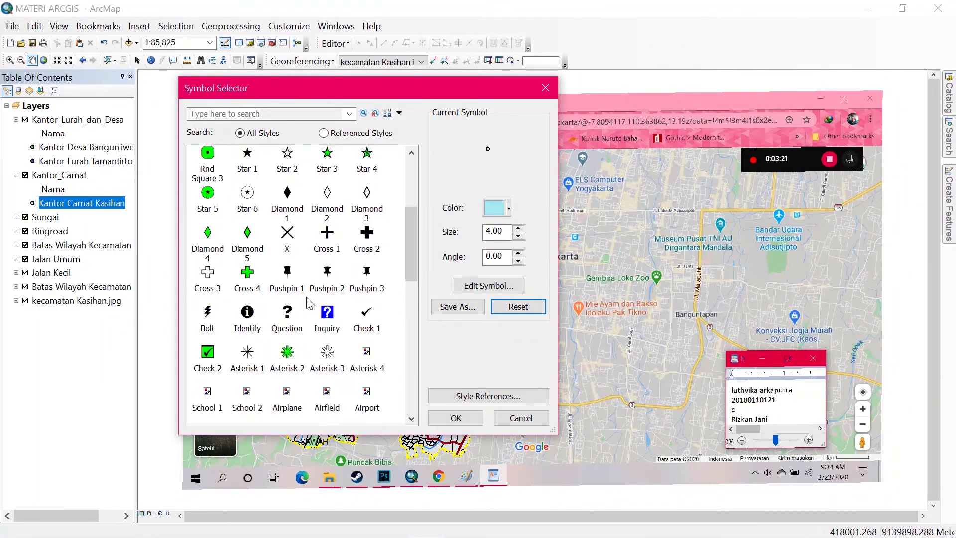
pyautogui.scroll(5, 308, 301)
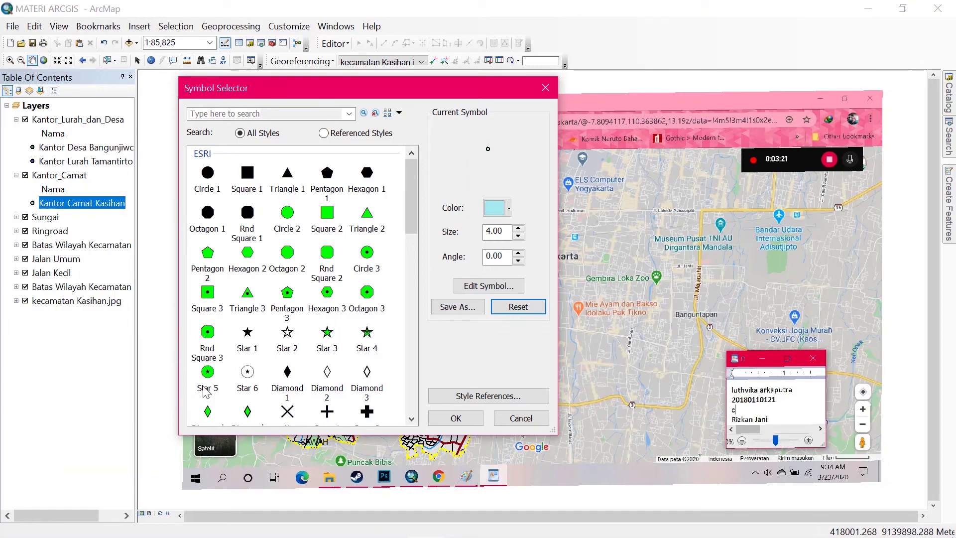
pyautogui.click(245, 297)
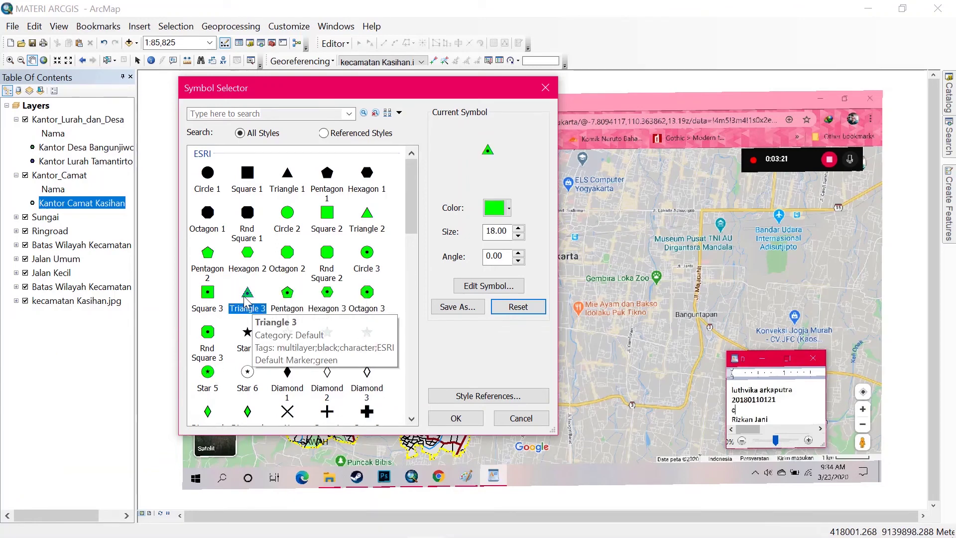
pyautogui.click(508, 209)
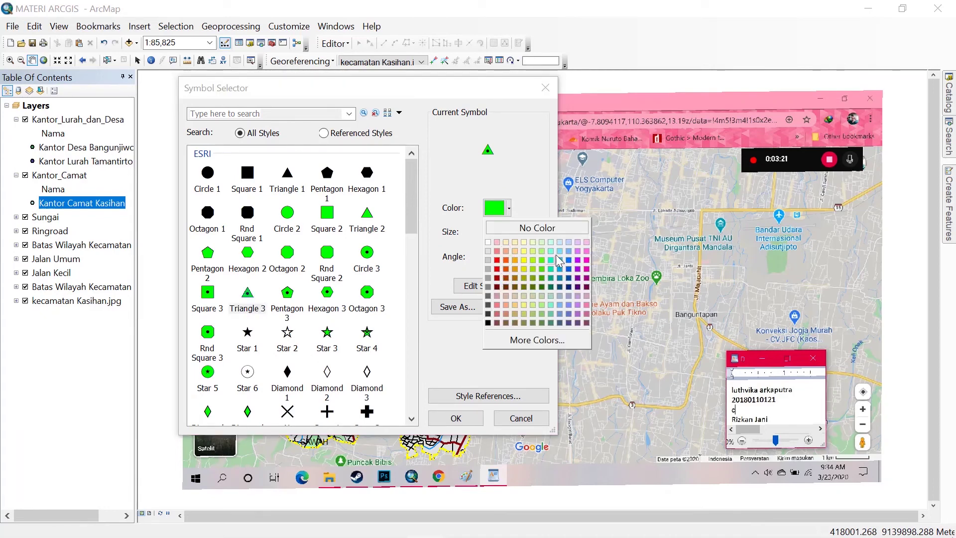
pyautogui.click(579, 270)
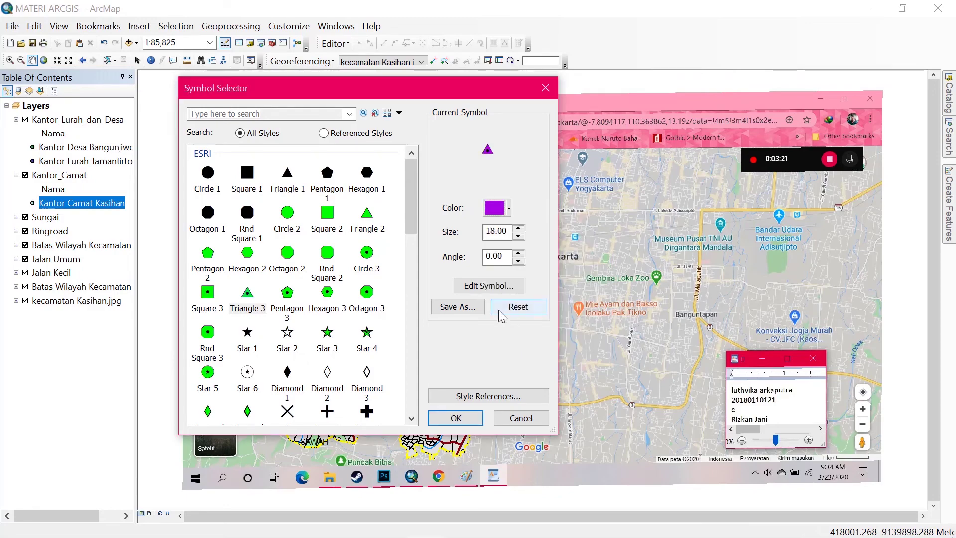
pyautogui.click(456, 418)
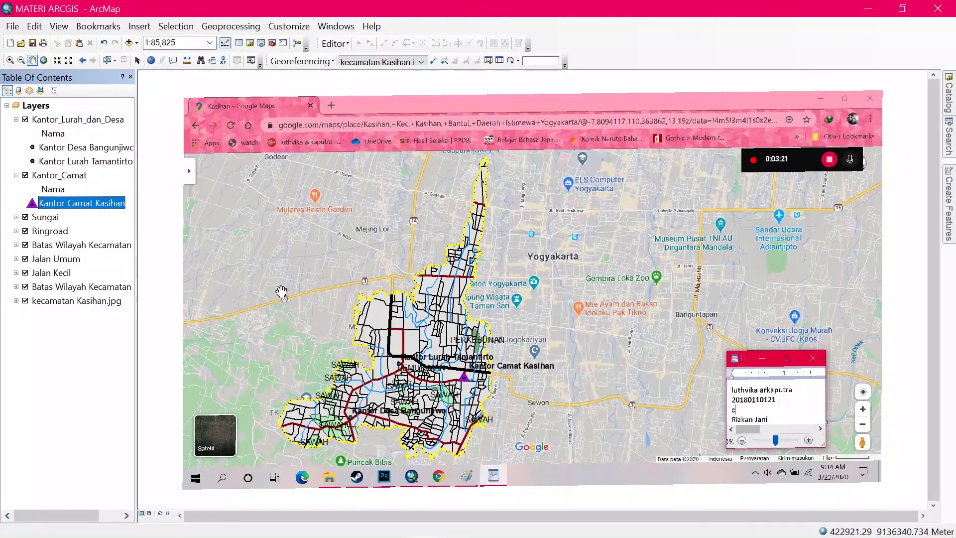
# - Try the green Circle 2 marker at size 18 for Kantor Lurah Tamantirto, and undo and redo the removal of Sheet1$ Events
pyautogui.click(32, 162)
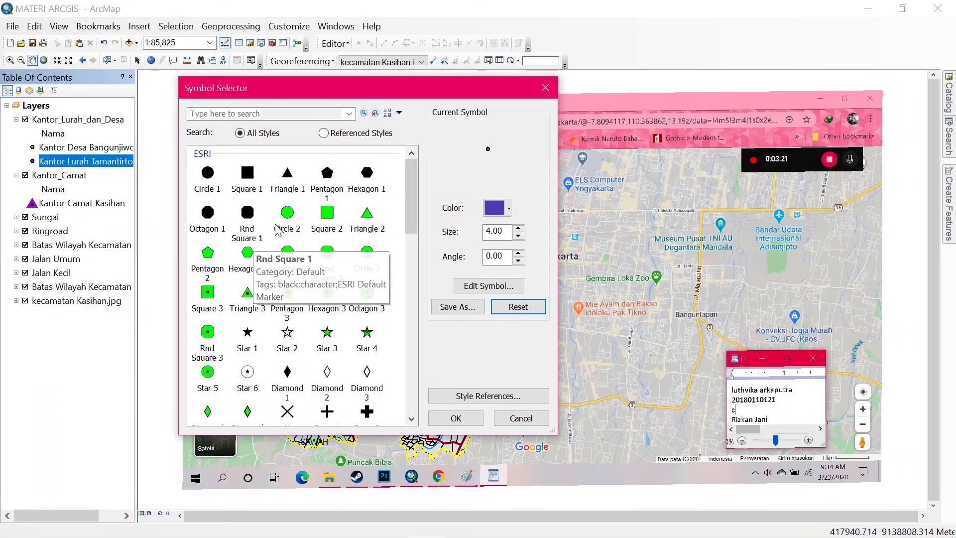
pyautogui.click(287, 213)
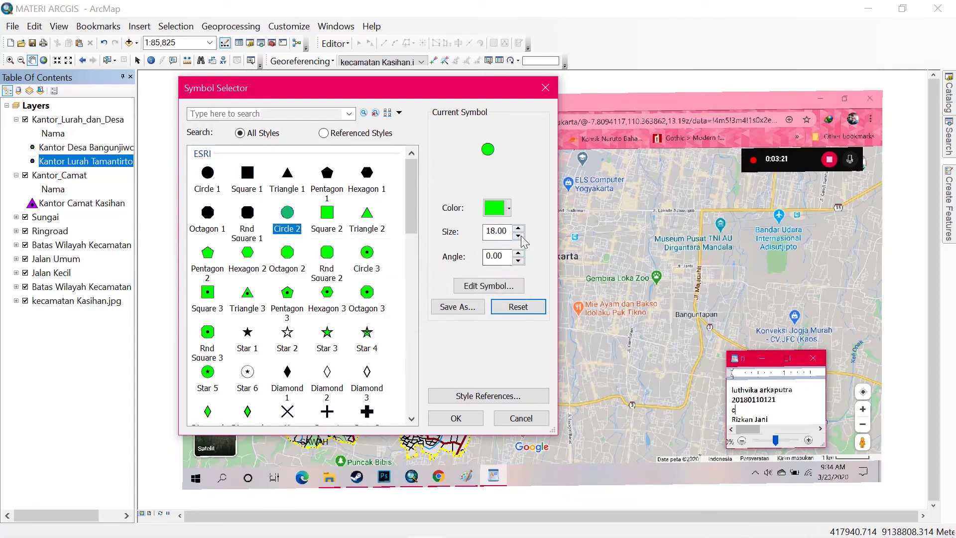
pyautogui.click(507, 209)
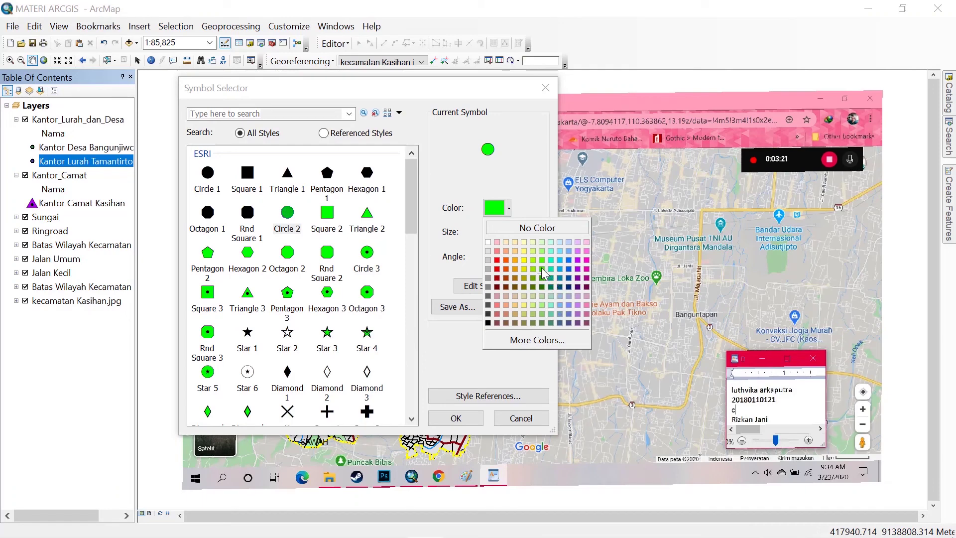
pyautogui.click(474, 250)
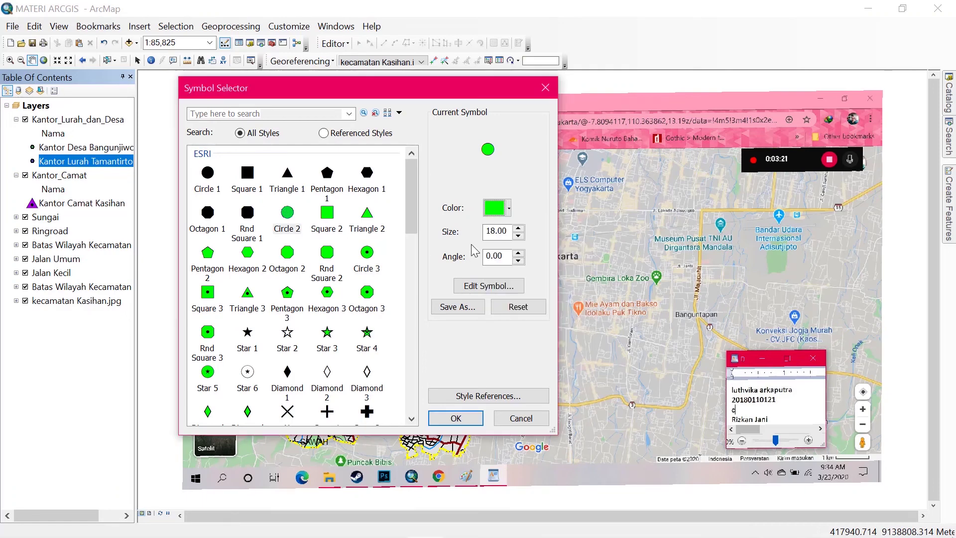
pyautogui.click(466, 421)
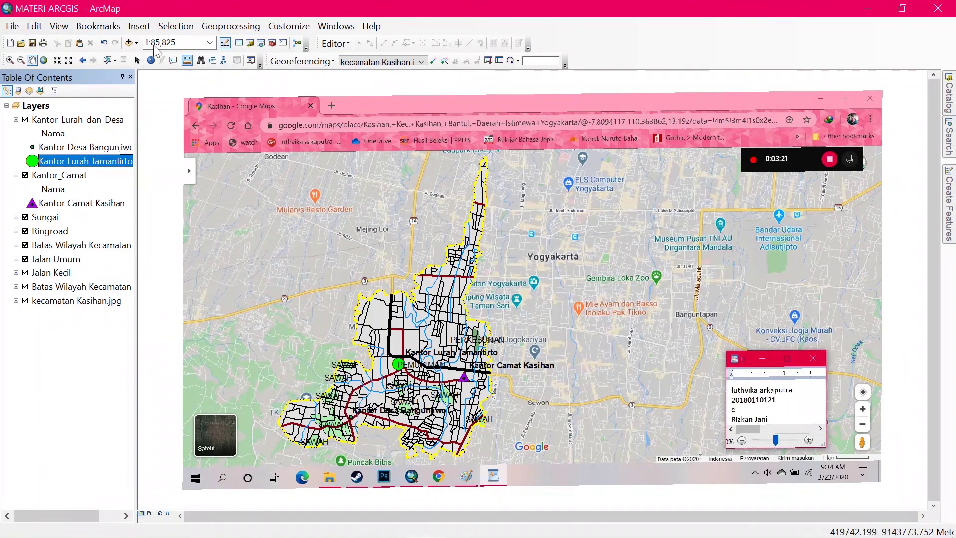
pyautogui.click(106, 42)
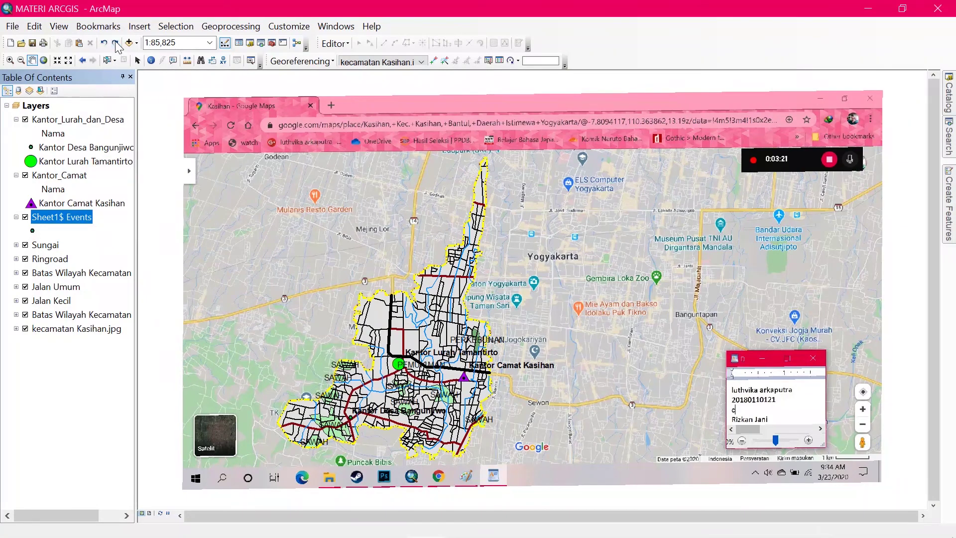
pyautogui.click(115, 43)
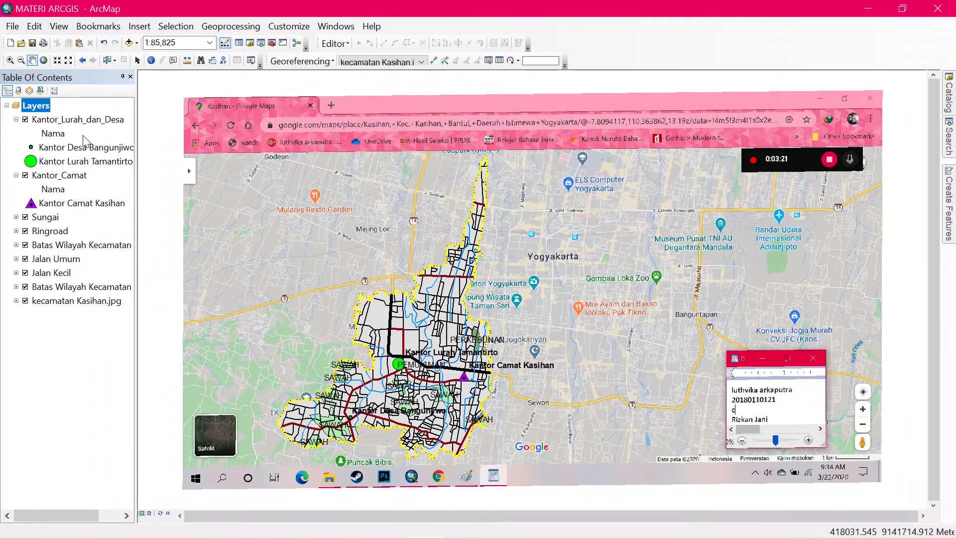
# - Change the Kantor Lurah Tamantirto symbol to a black Diamond 1 marker at size 11
pyautogui.click(29, 160)
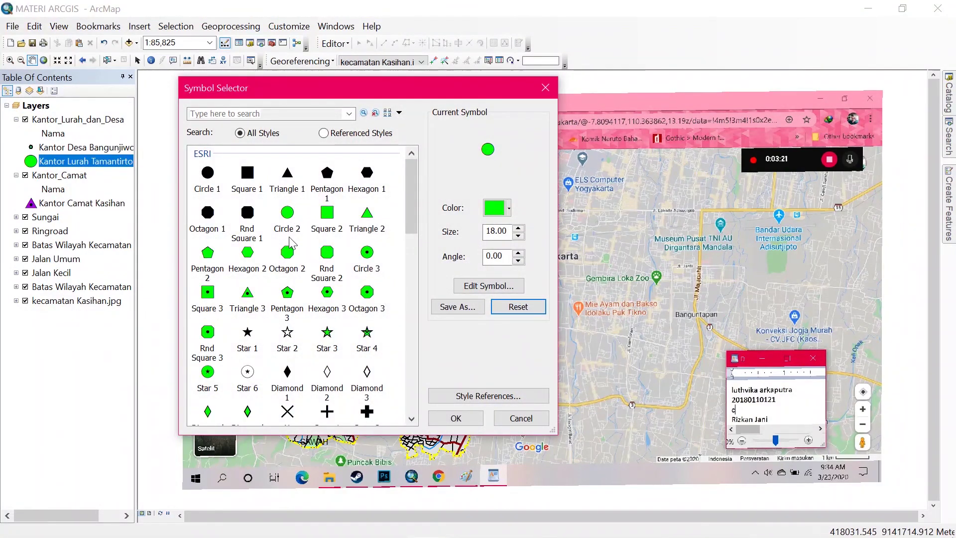
pyautogui.click(206, 177)
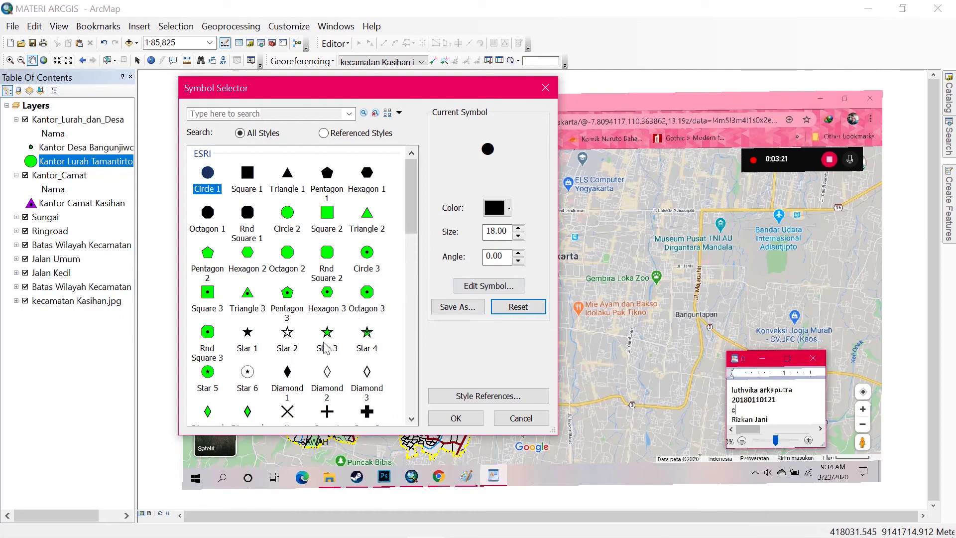
pyautogui.click(291, 372)
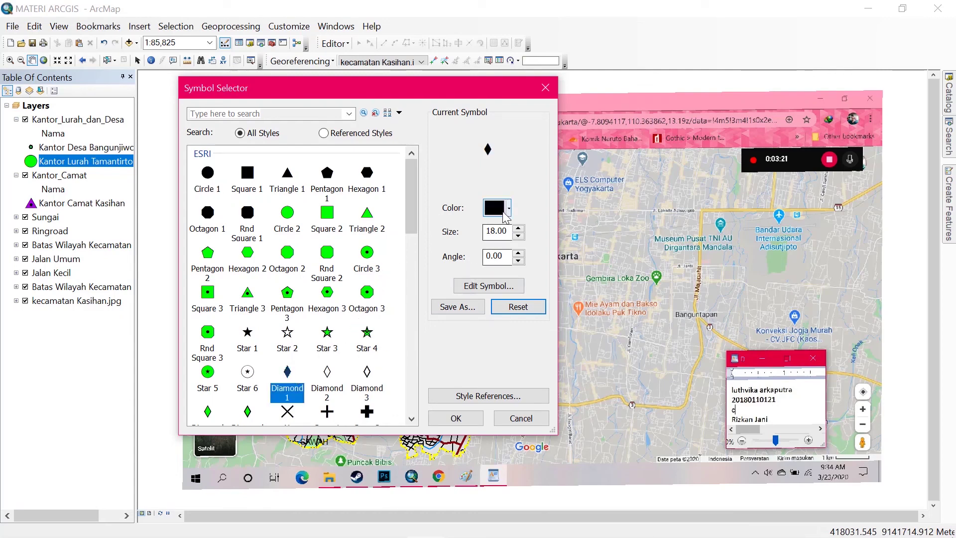
pyautogui.doubleClick(518, 236)
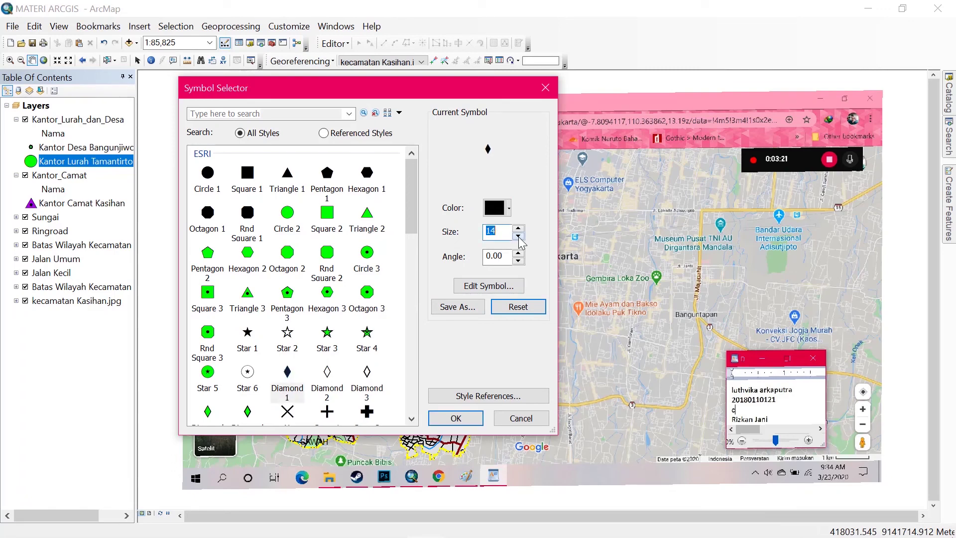
pyautogui.doubleClick(518, 236)
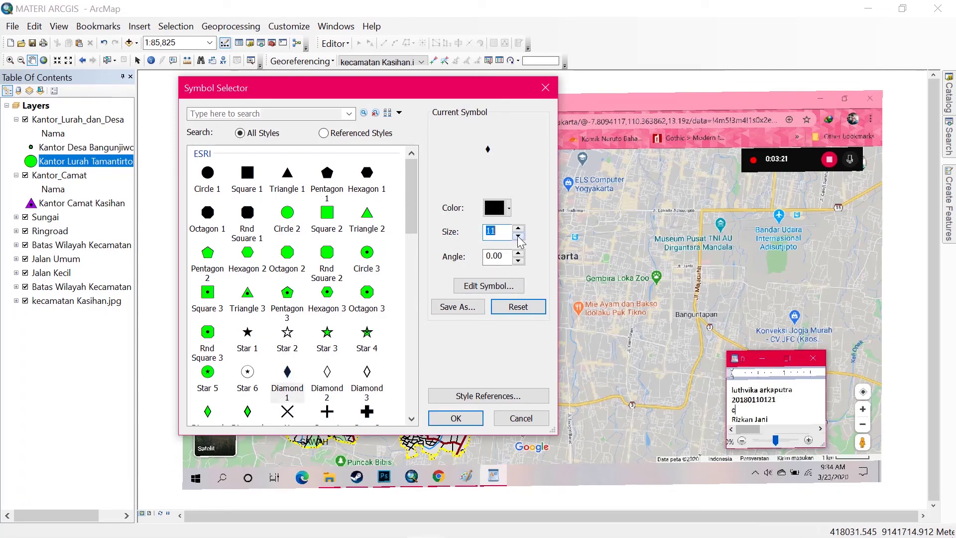
pyautogui.click(467, 414)
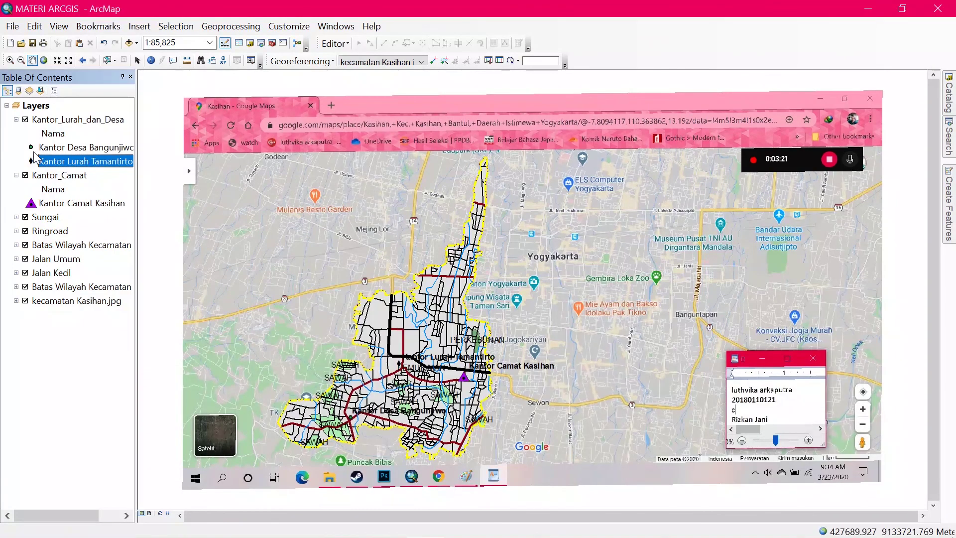
# - Change the Kantor Desa Bangunjiwo symbol to a black Diamond 1 marker at size 11
pyautogui.click(30, 148)
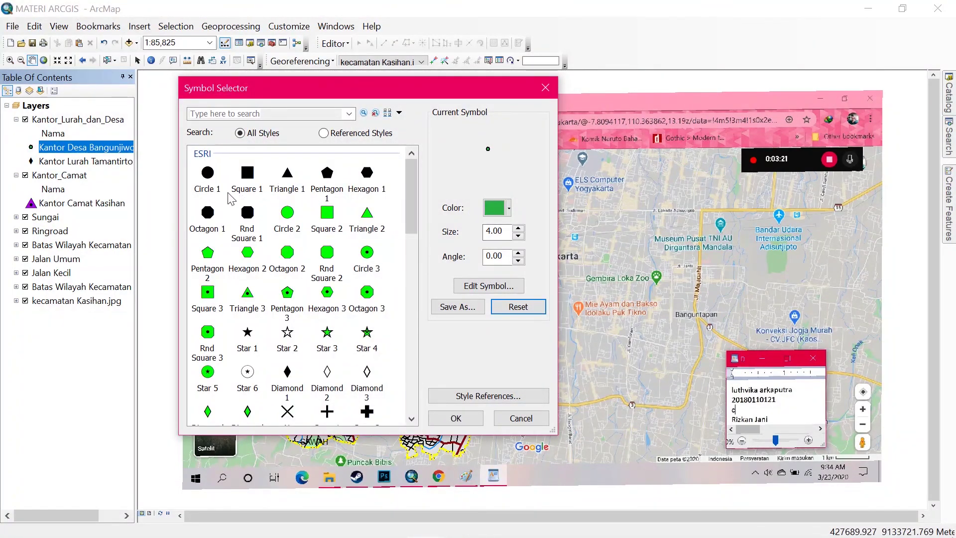
pyautogui.click(300, 372)
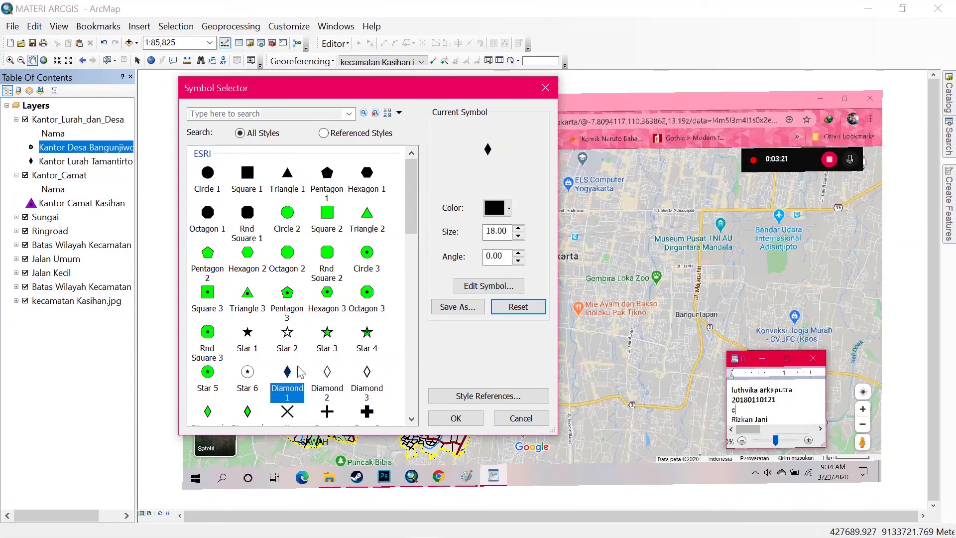
pyautogui.click(518, 236)
pyautogui.click(518, 235)
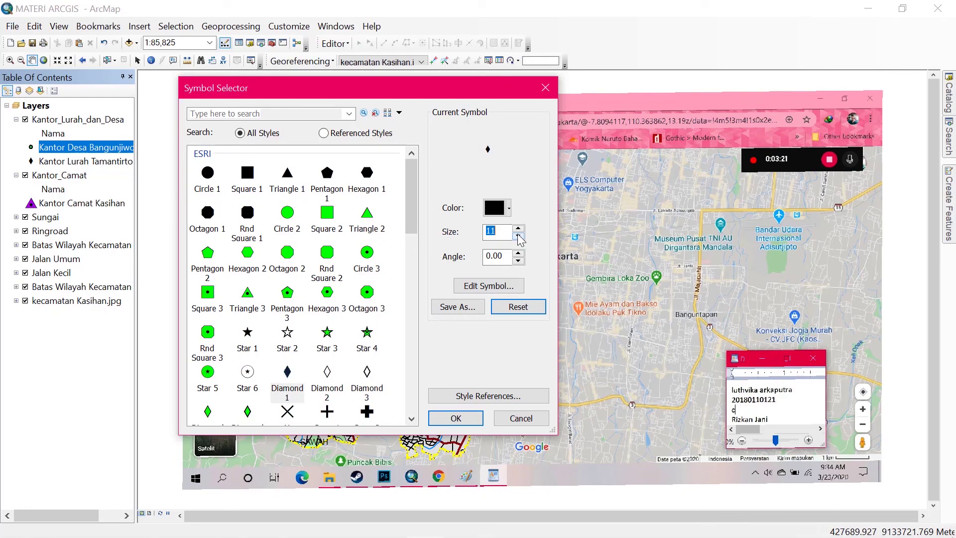
pyautogui.click(464, 417)
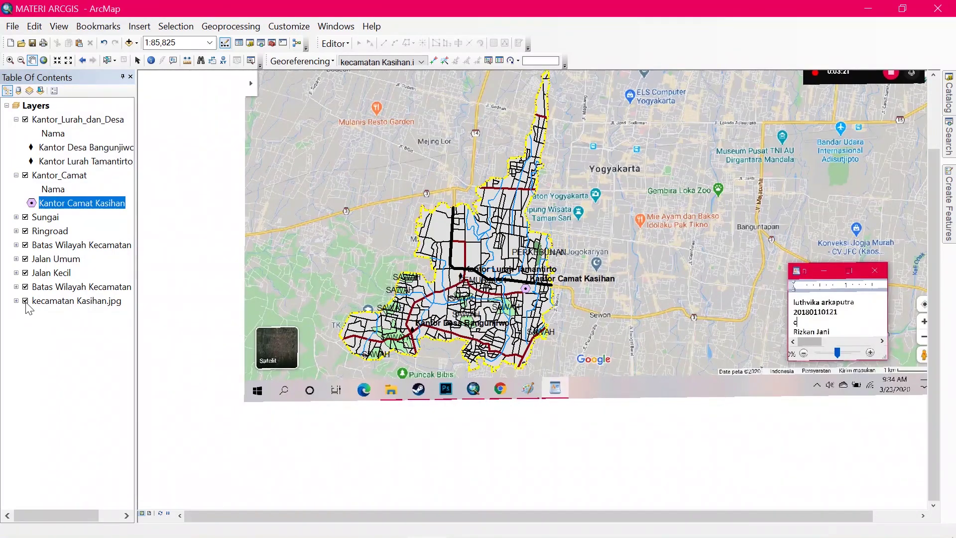
# - Turn off the kecamatan Kasihan.jpg, Jalan Kecil, Jalan Umum, Ringroad, Sungai and Batas Wilayah Kecamatan Polygon layers
pyautogui.click(25, 300)
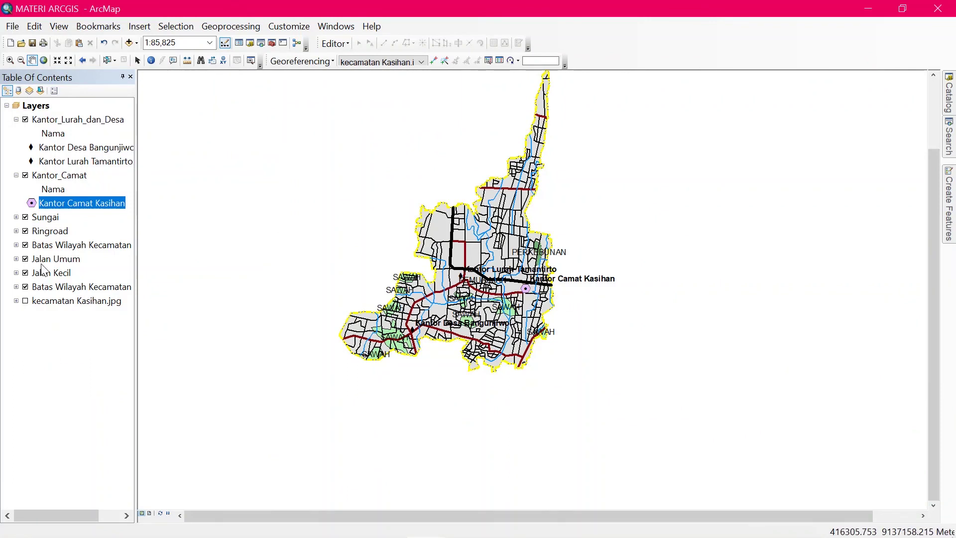
pyautogui.click(25, 288)
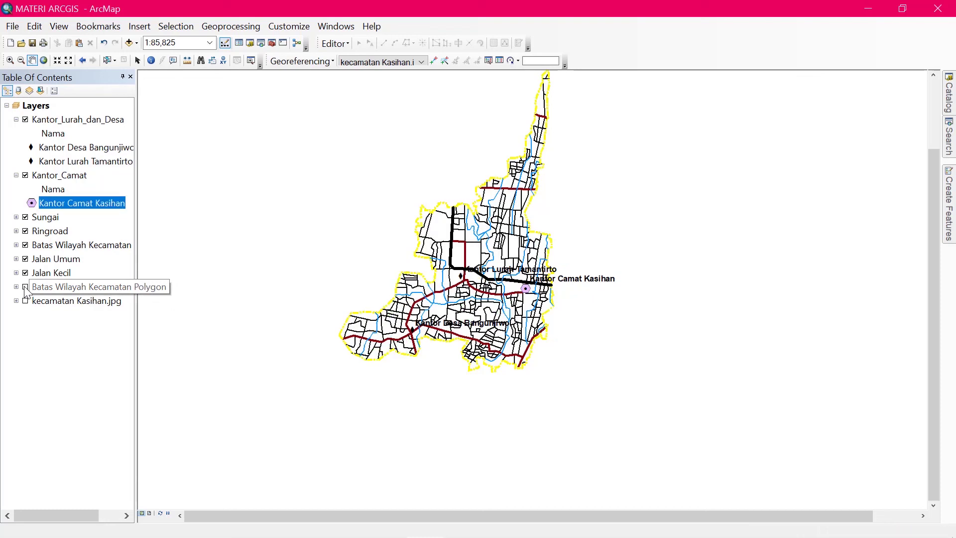
pyautogui.click(25, 287)
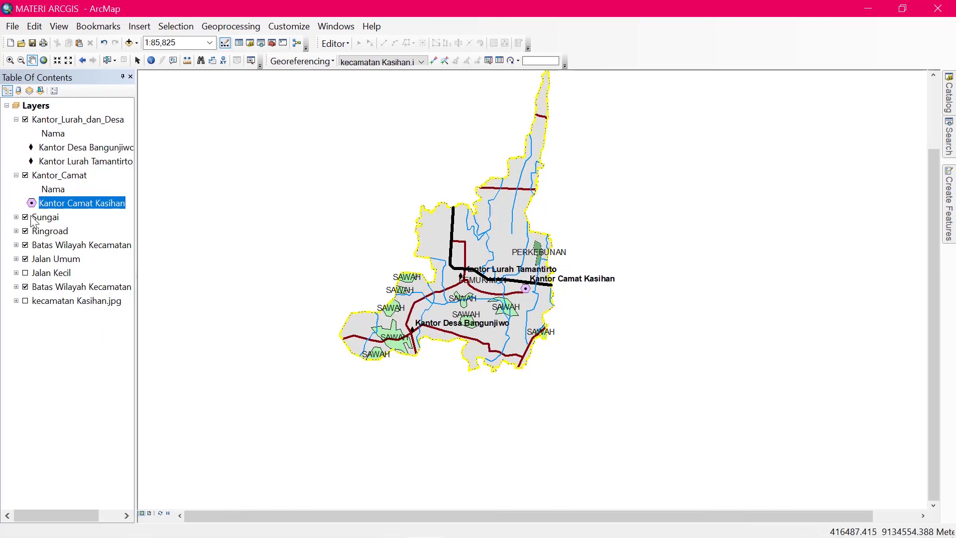
pyautogui.click(26, 259)
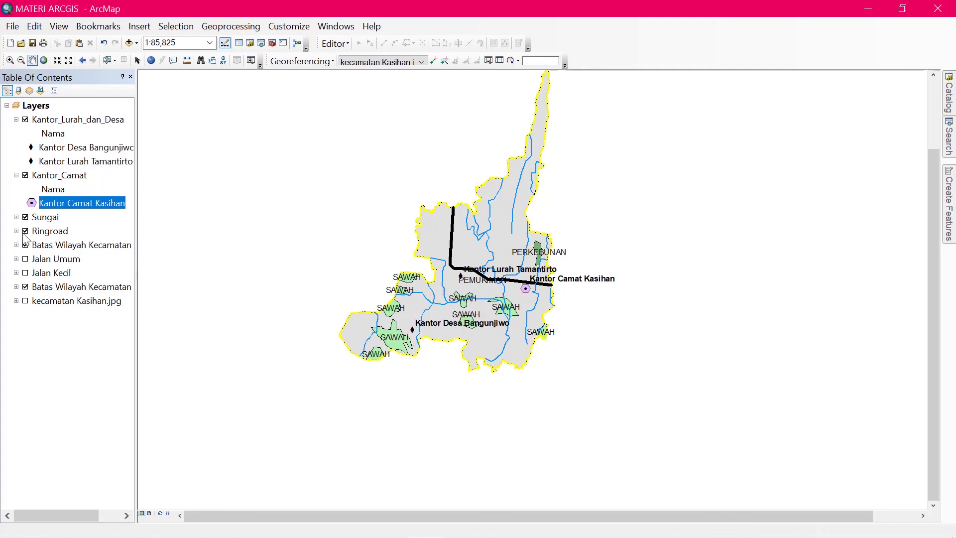
pyautogui.click(26, 232)
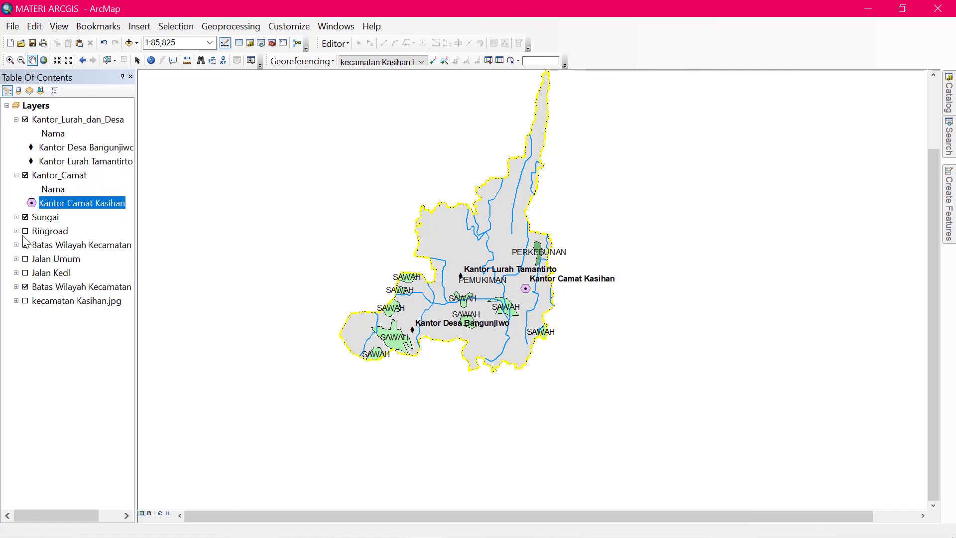
pyautogui.click(25, 217)
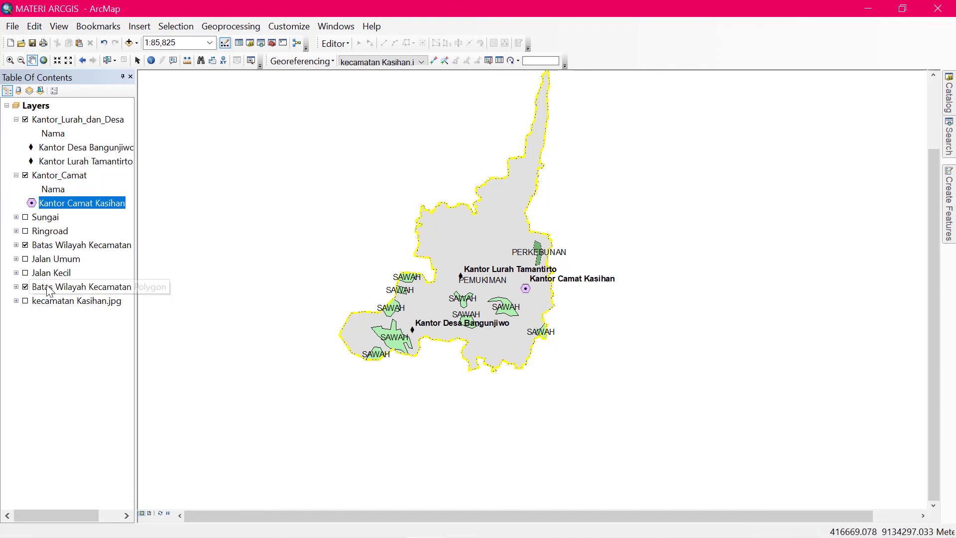
pyautogui.click(26, 288)
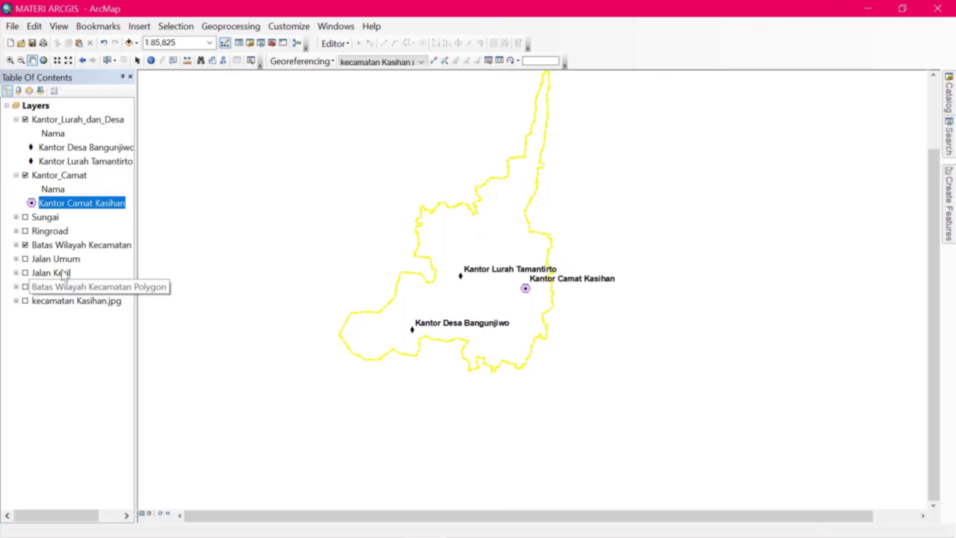